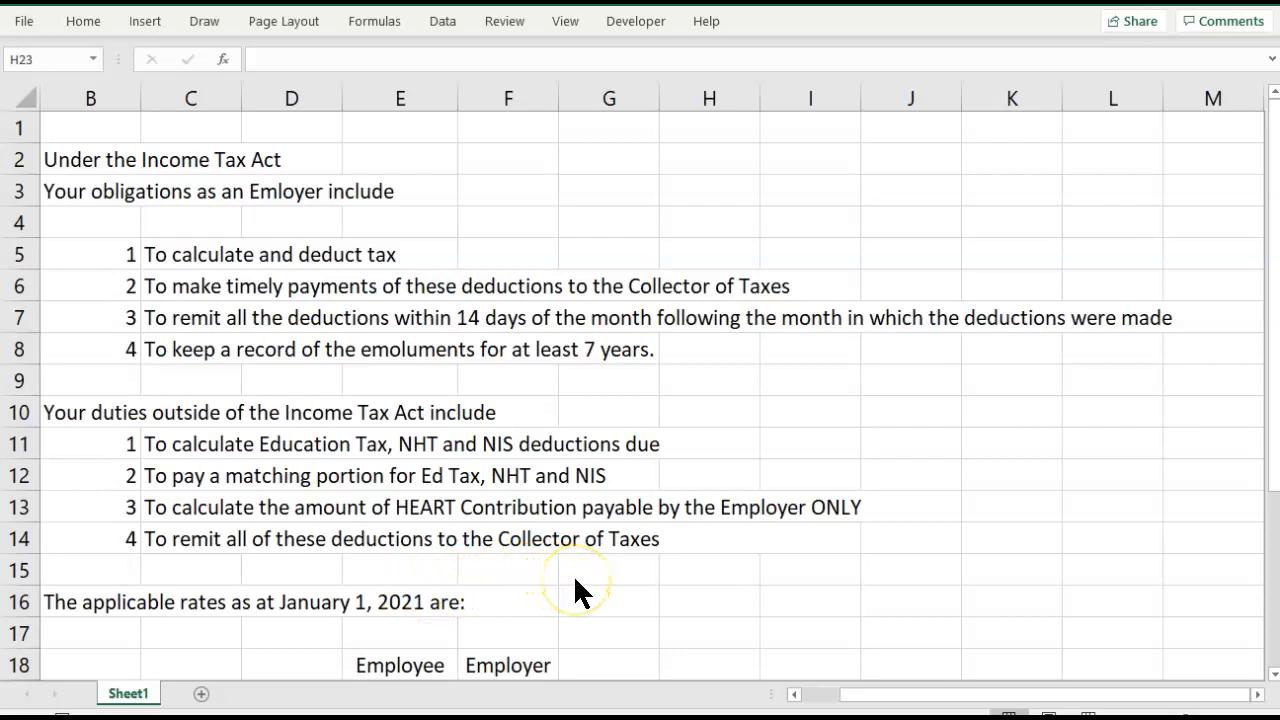
- Correct the misspelled "Emloyer" to "Employer" in the obligations heading in B3
{"action": "scroll", "coordinate": [578, 590], "scroll_direction": "down", "scroll_amount": 1}
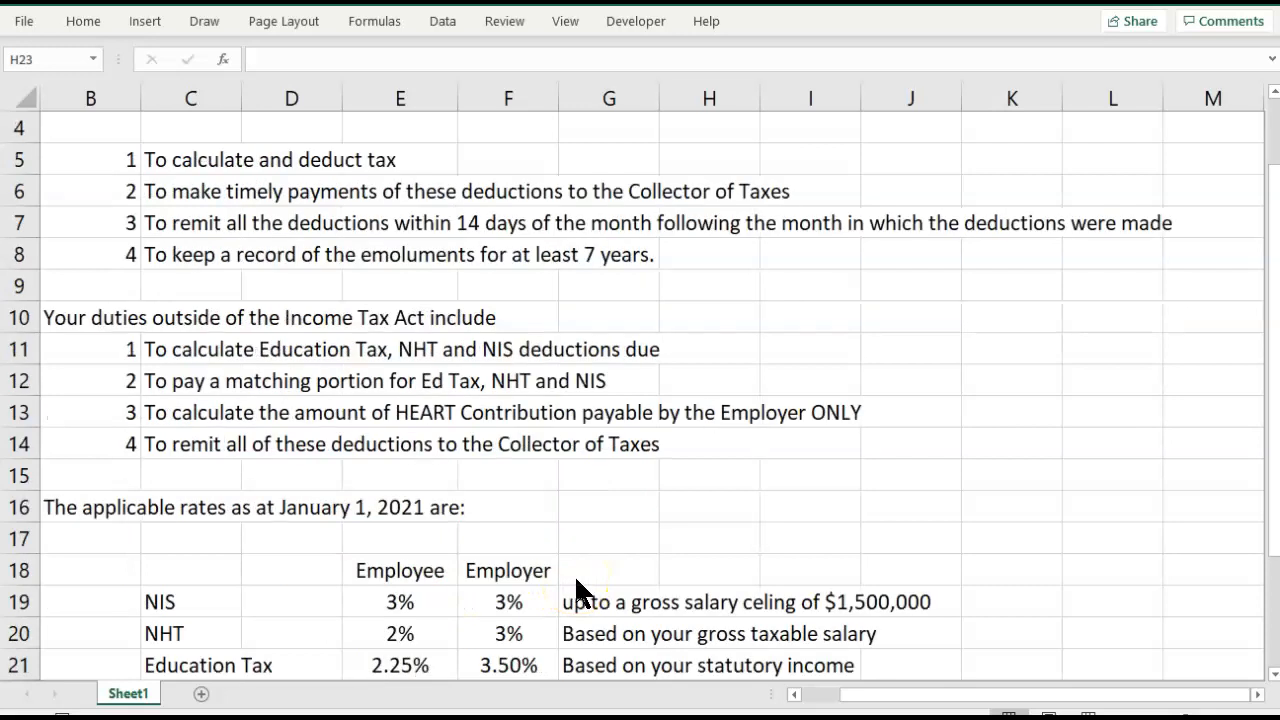
{"action": "scroll", "coordinate": [576, 581], "scroll_direction": "up", "scroll_amount": 1}
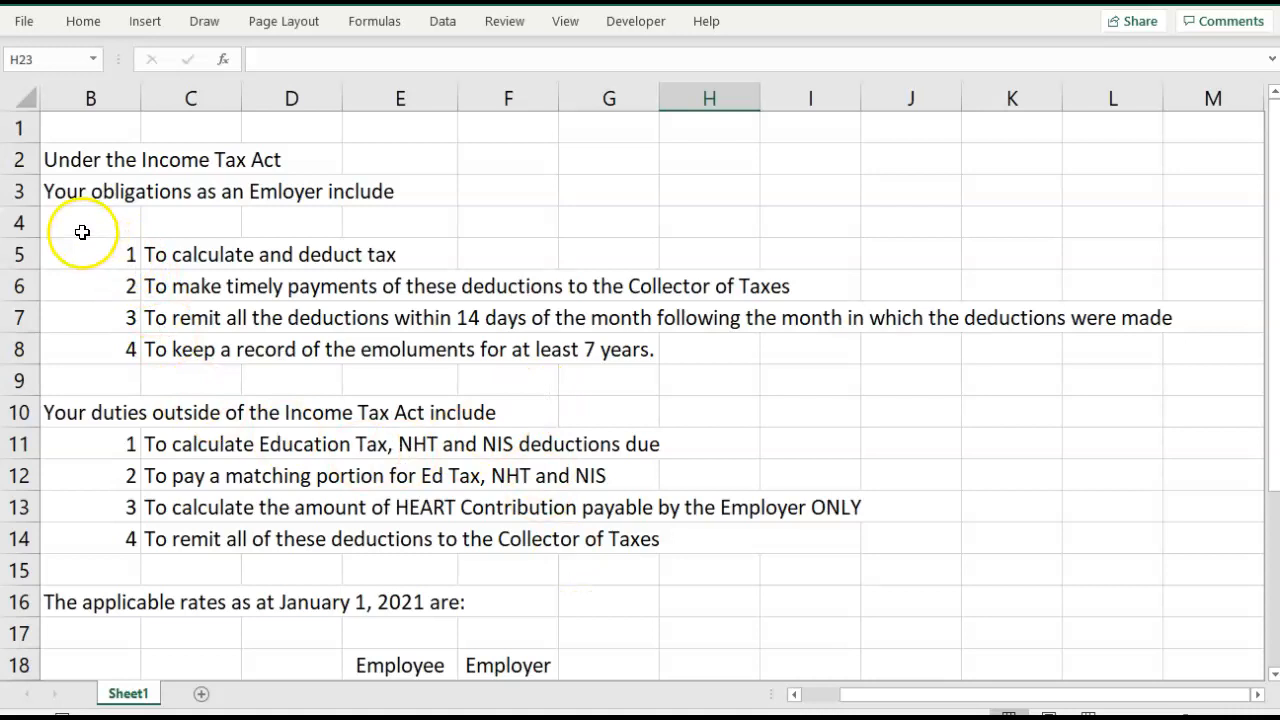
{"action": "left_click", "coordinate": [56, 195]}
{"action": "left_click", "coordinate": [411, 59]}
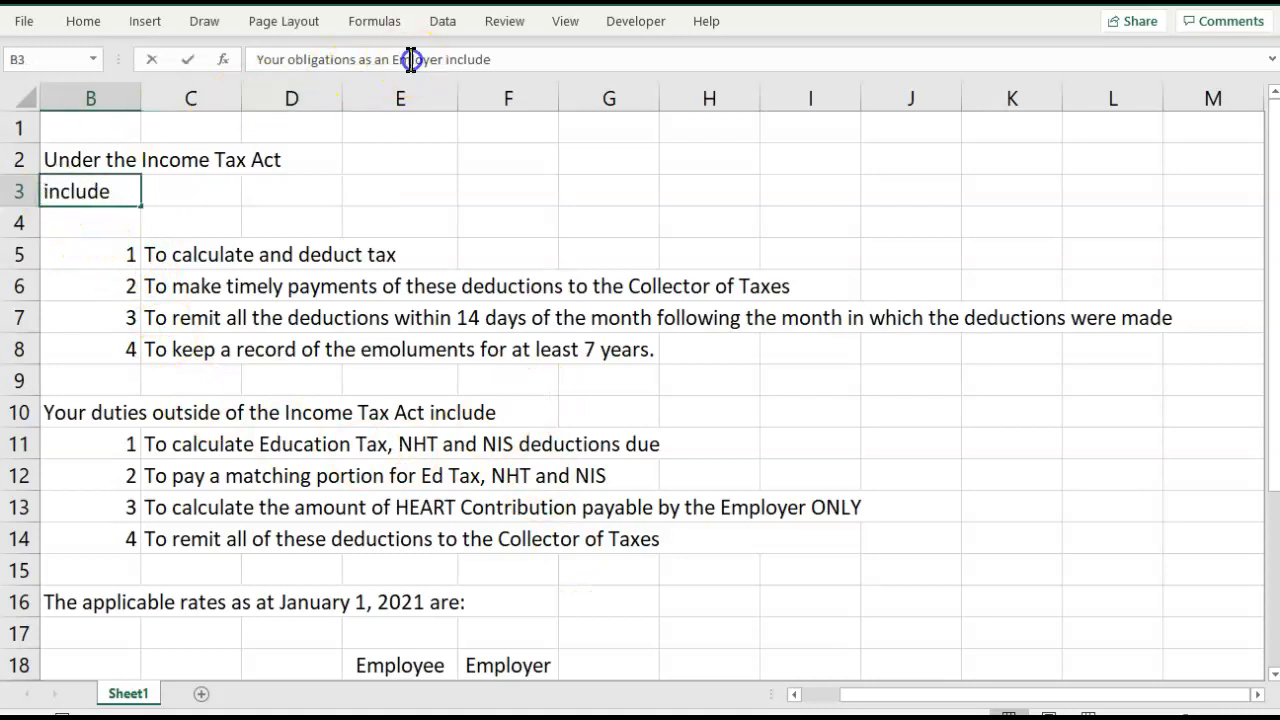
{"action": "type", "text": "p"}
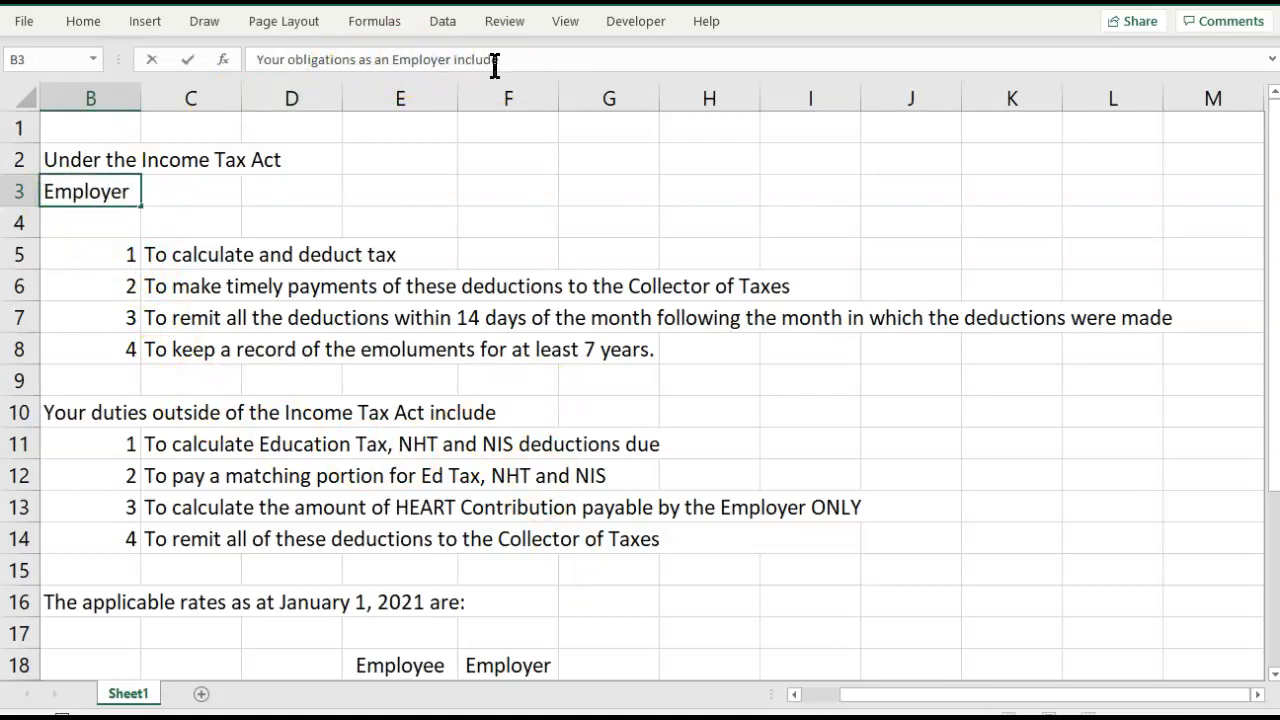
{"action": "left_click", "coordinate": [508, 134]}
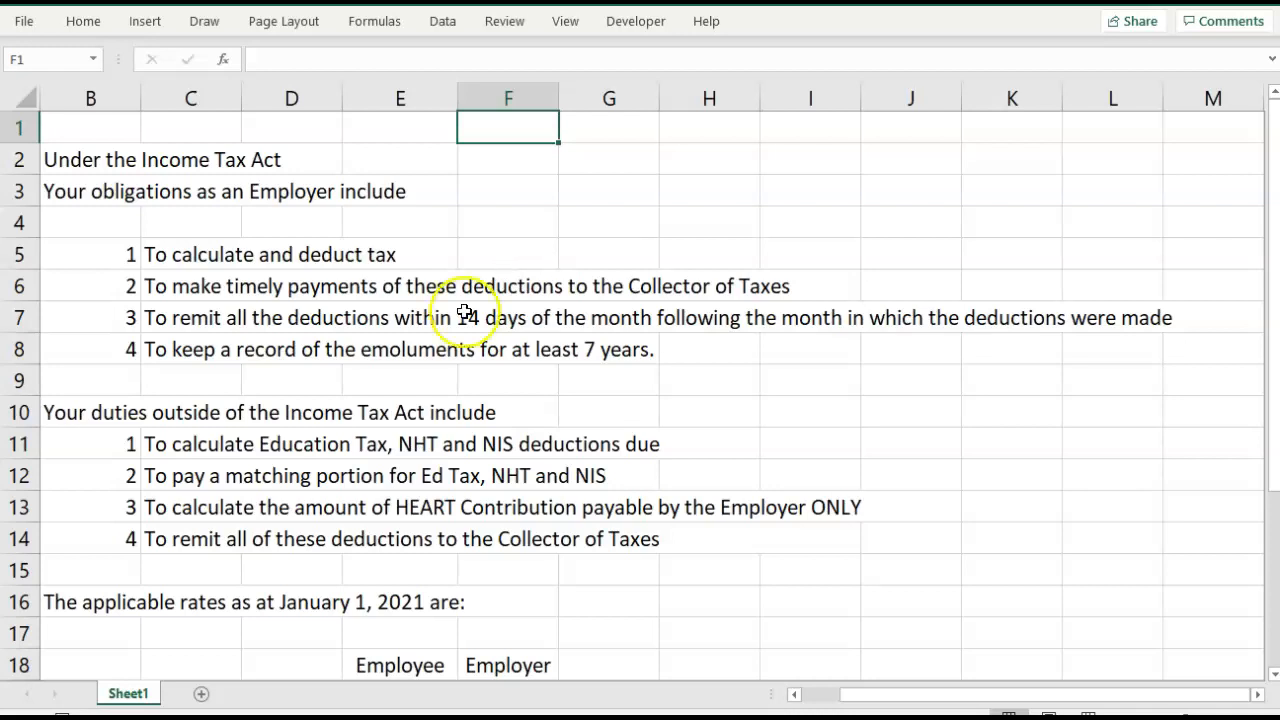
- Append "(Employer's Contribution)" to the matching portion duty in C12
{"action": "left_click", "coordinate": [162, 477]}
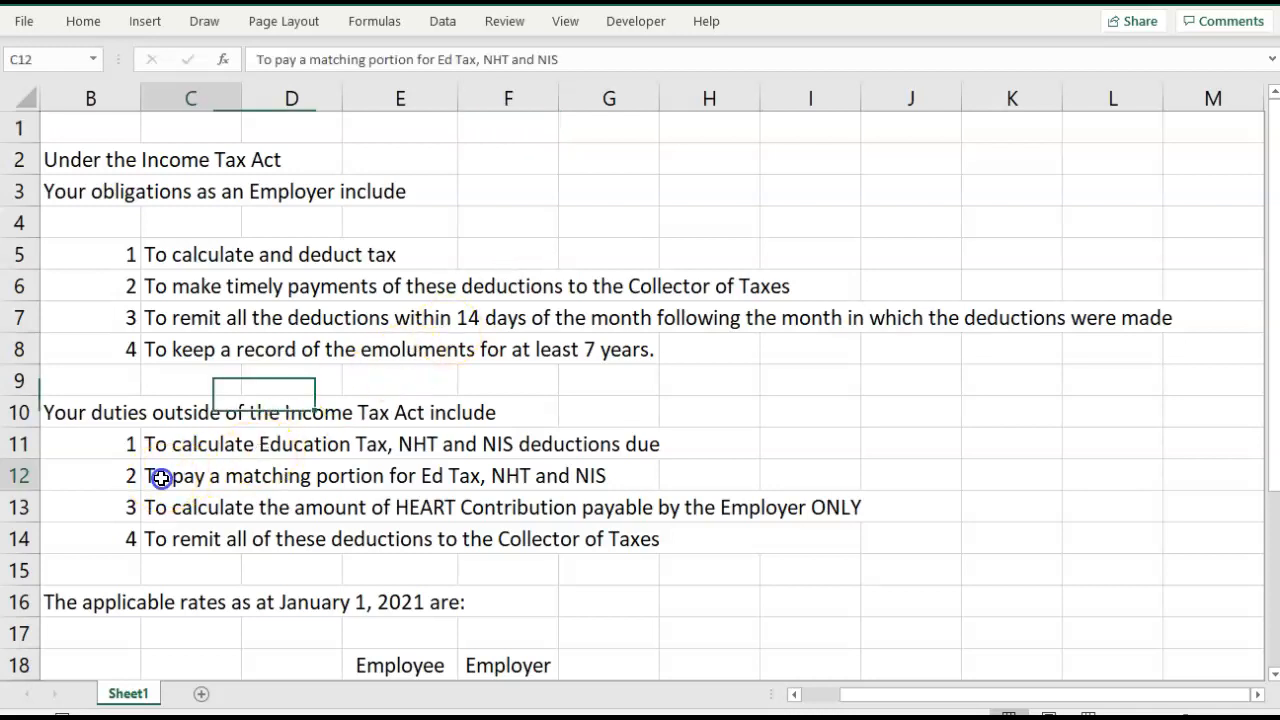
{"action": "left_click", "coordinate": [585, 61]}
{"action": "type", "text": "("}
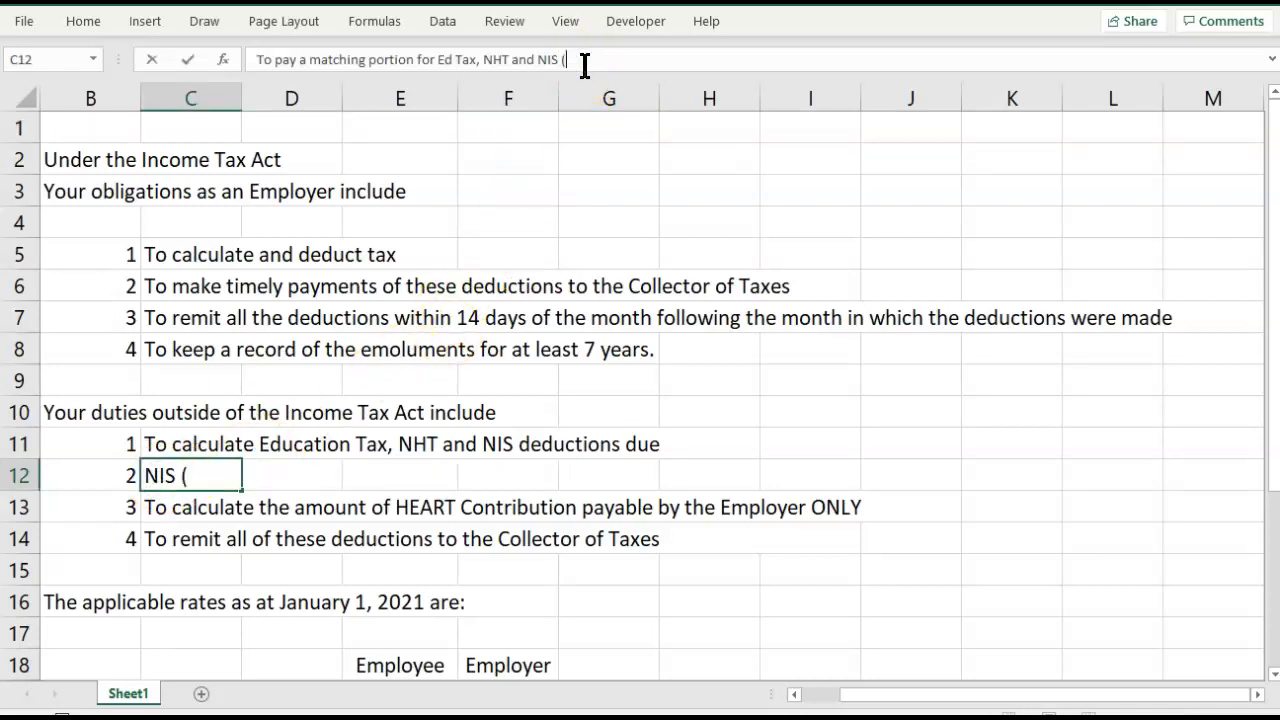
{"action": "type", "text": "Employer"}
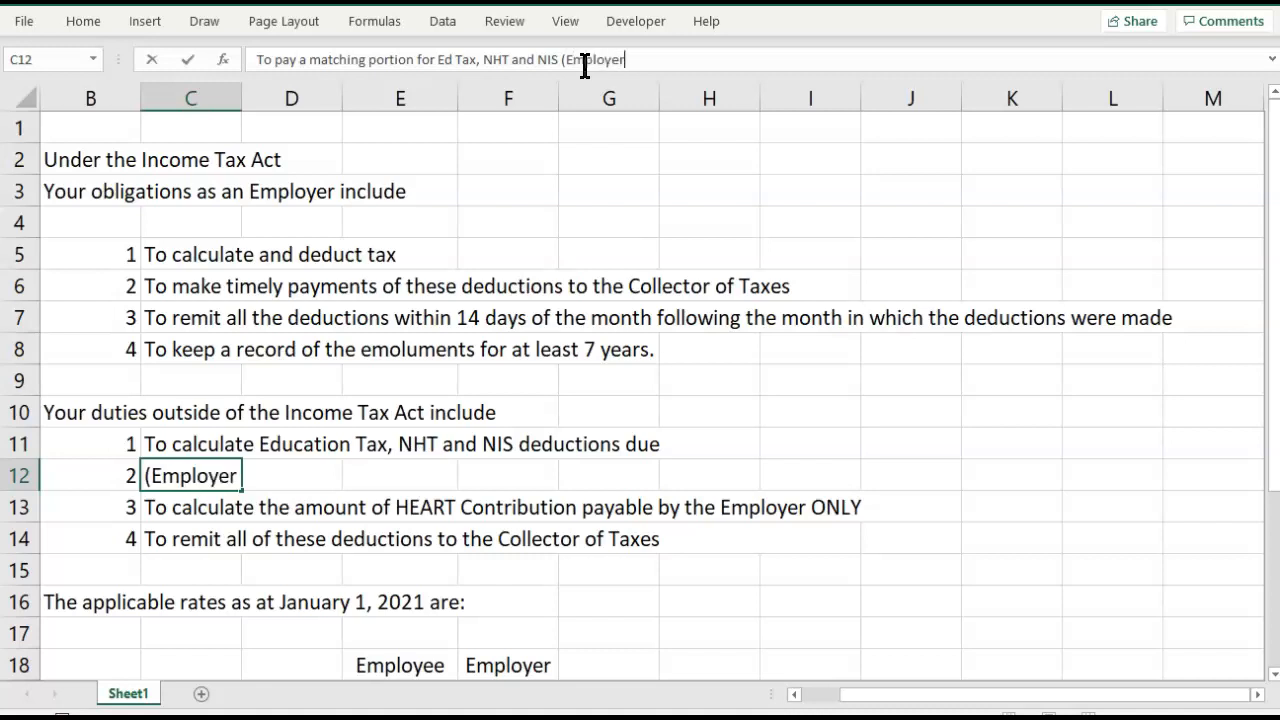
{"action": "type", "text": "'s Cot"}
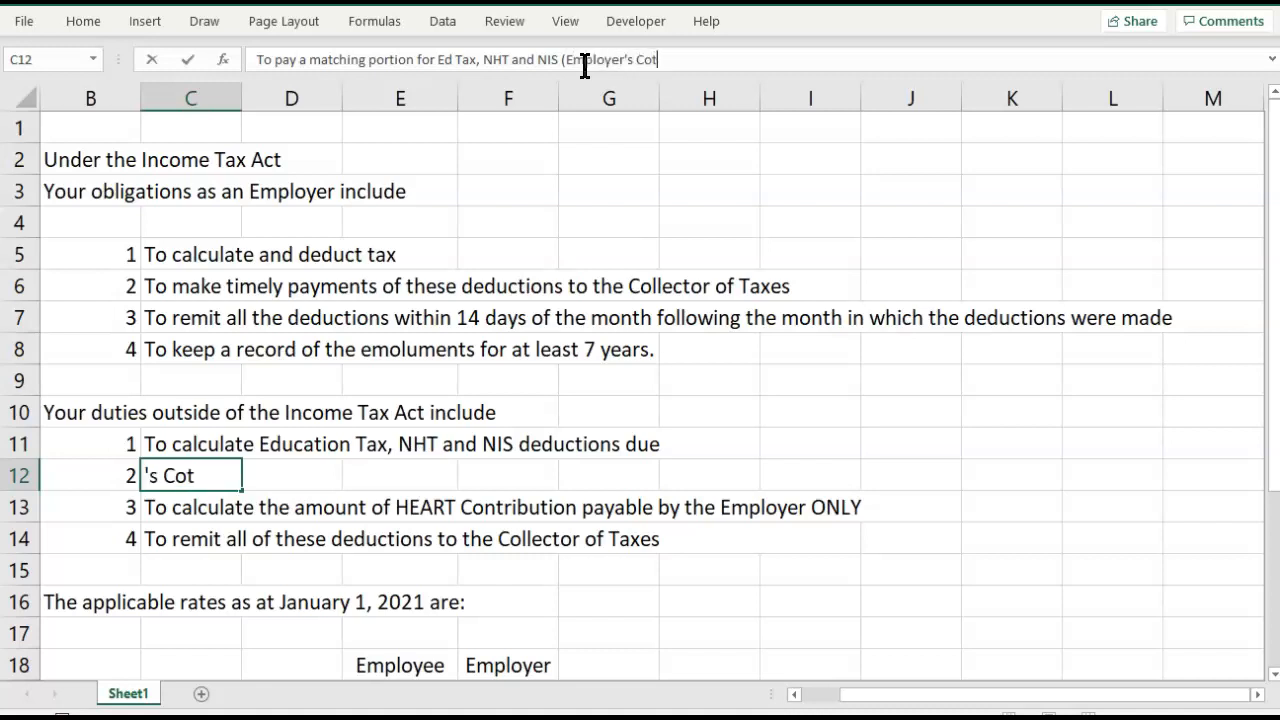
{"action": "key", "text": "BackSpace"}
{"action": "type", "text": "nti"}
{"action": "key", "text": "BackSpace"}
{"action": "type", "text": "rib"}
{"action": "key", "text": "BackSpace"}
{"action": "type", "text": "bution"}
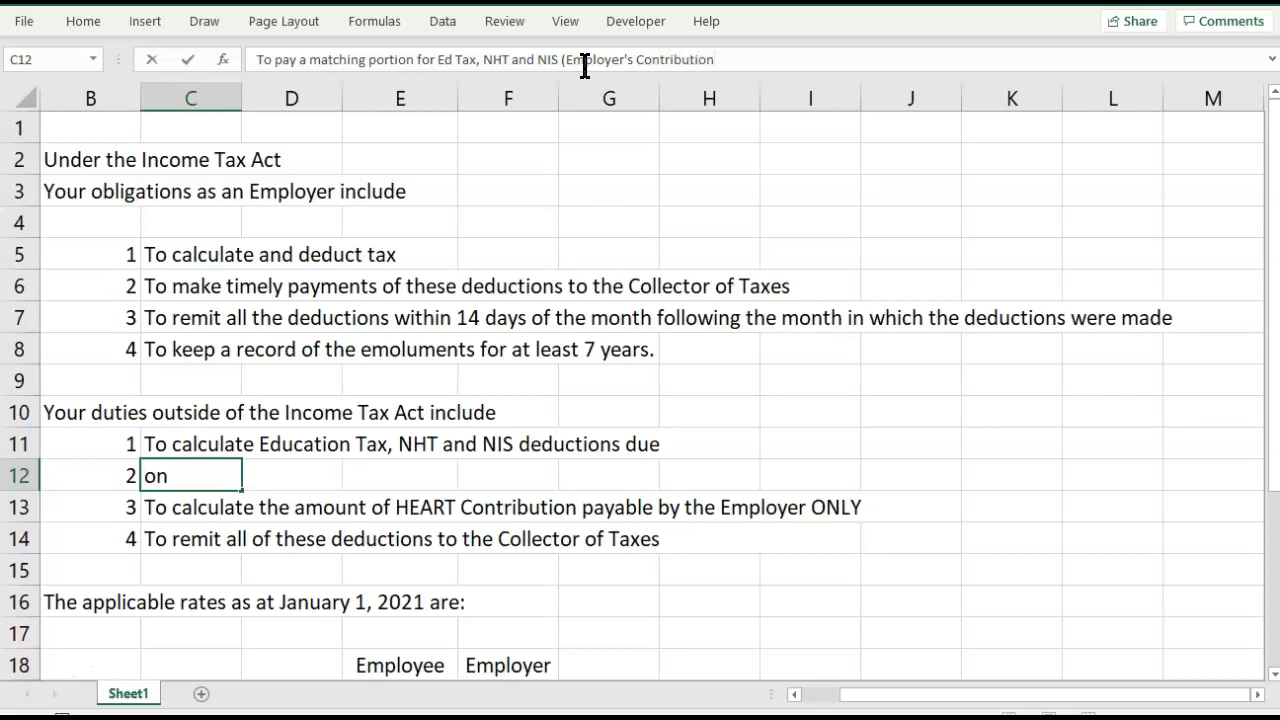
{"action": "type", "text": ")"}
{"action": "key", "text": "Tab"}
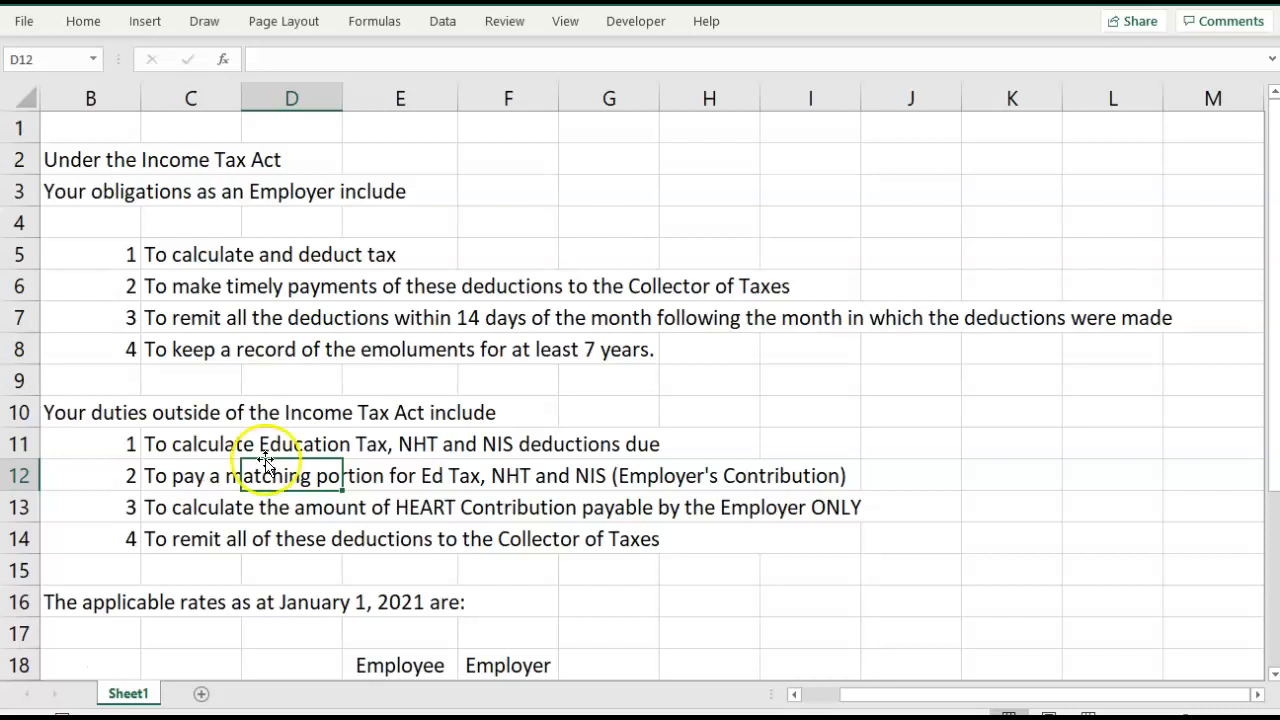
- Extend the Income Tax label in C22 of the rates table to read "Income Tax (PAYE)"
{"action": "scroll", "coordinate": [525, 464], "scroll_direction": "down", "scroll_amount": 2}
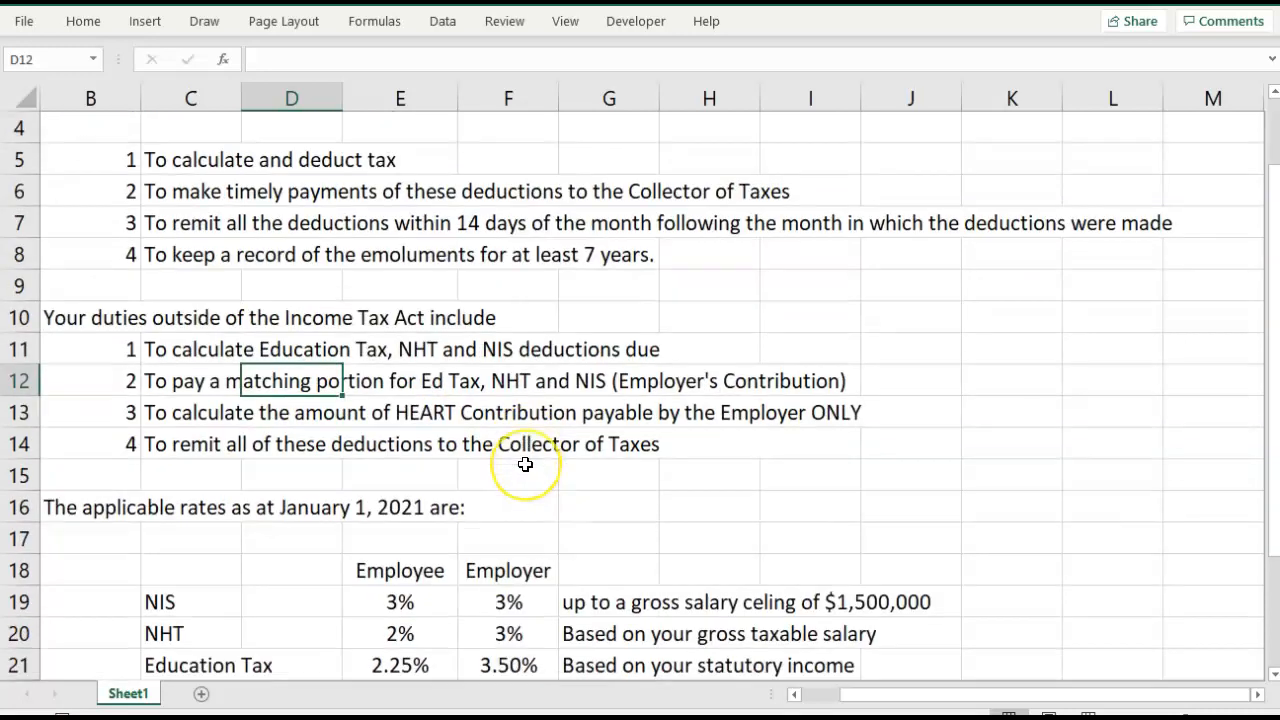
{"action": "scroll", "coordinate": [525, 464], "scroll_direction": "down", "scroll_amount": 1}
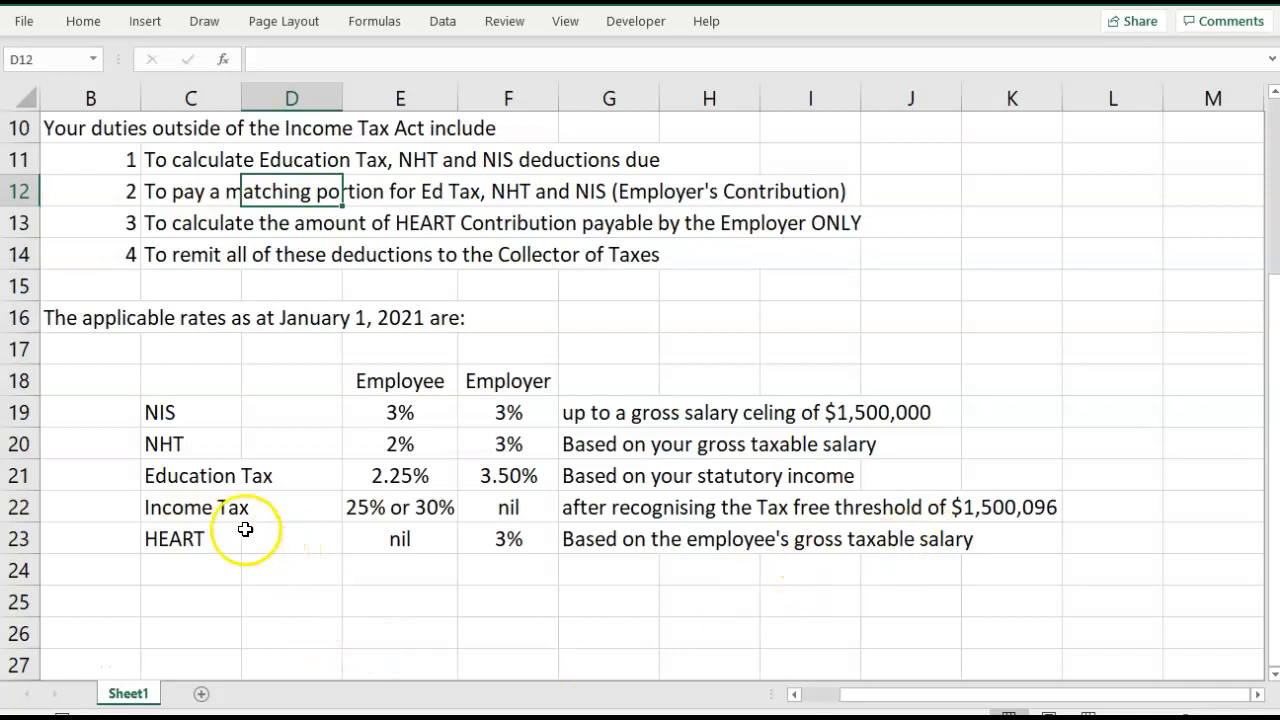
{"action": "left_click", "coordinate": [160, 507]}
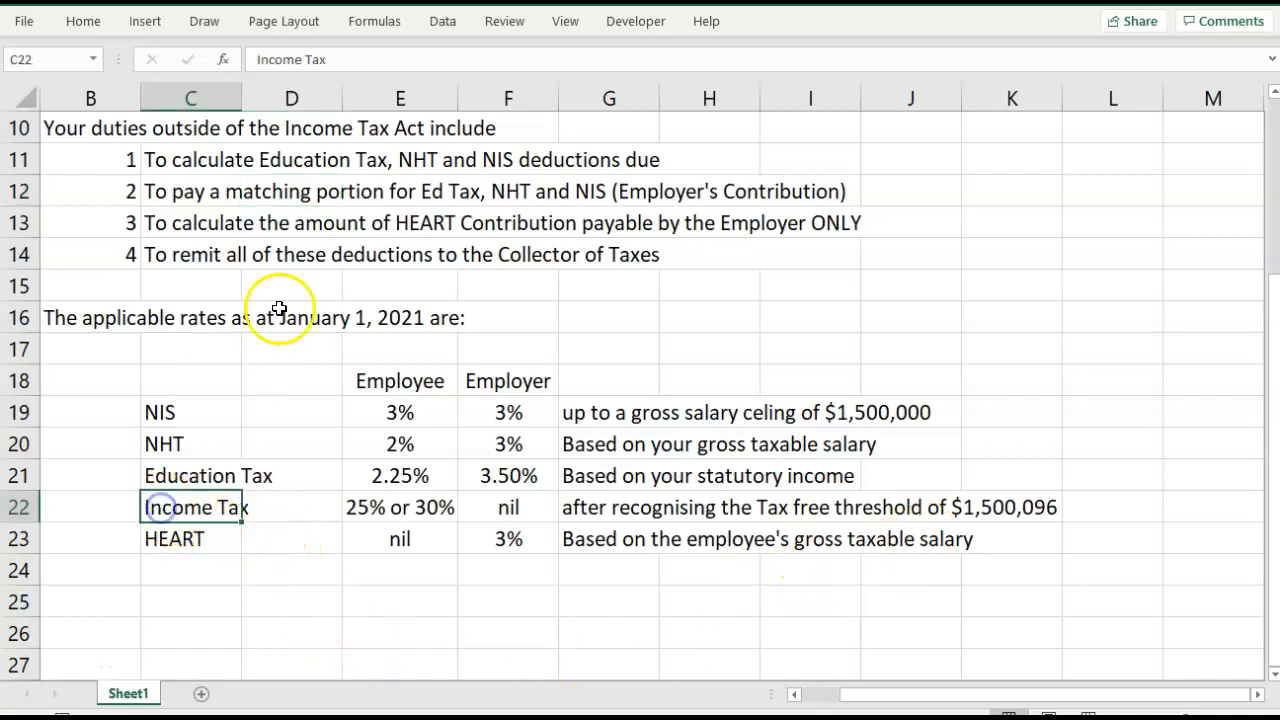
{"action": "left_click", "coordinate": [345, 59]}
{"action": "type", "text": "PAYE)"}
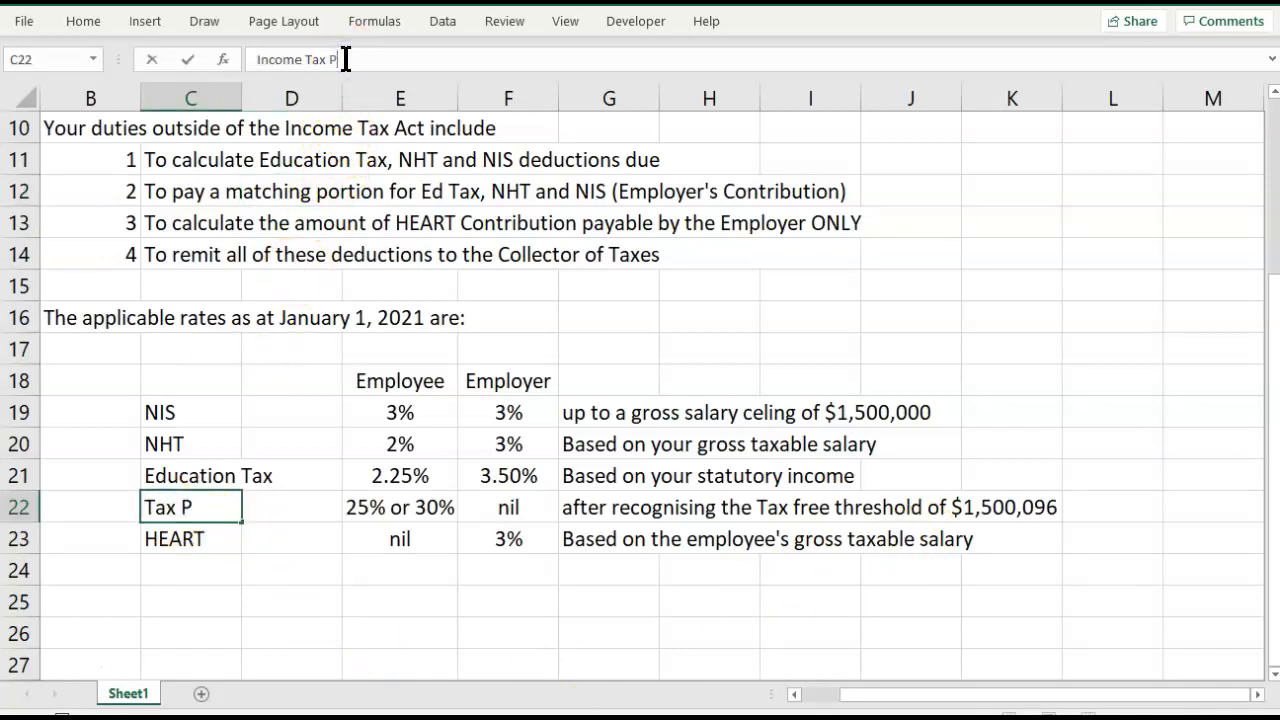
{"action": "key", "text": "Tab"}
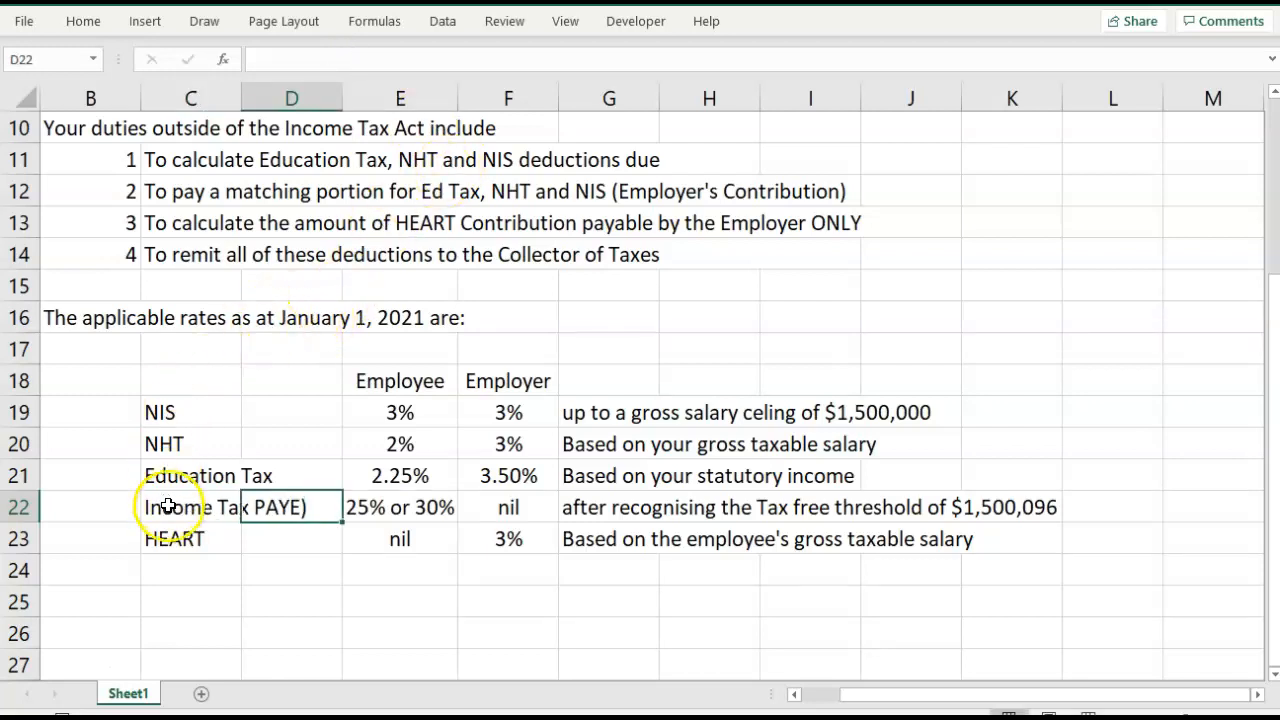
{"action": "left_click", "coordinate": [168, 511]}
{"action": "left_click", "coordinate": [331, 58]}
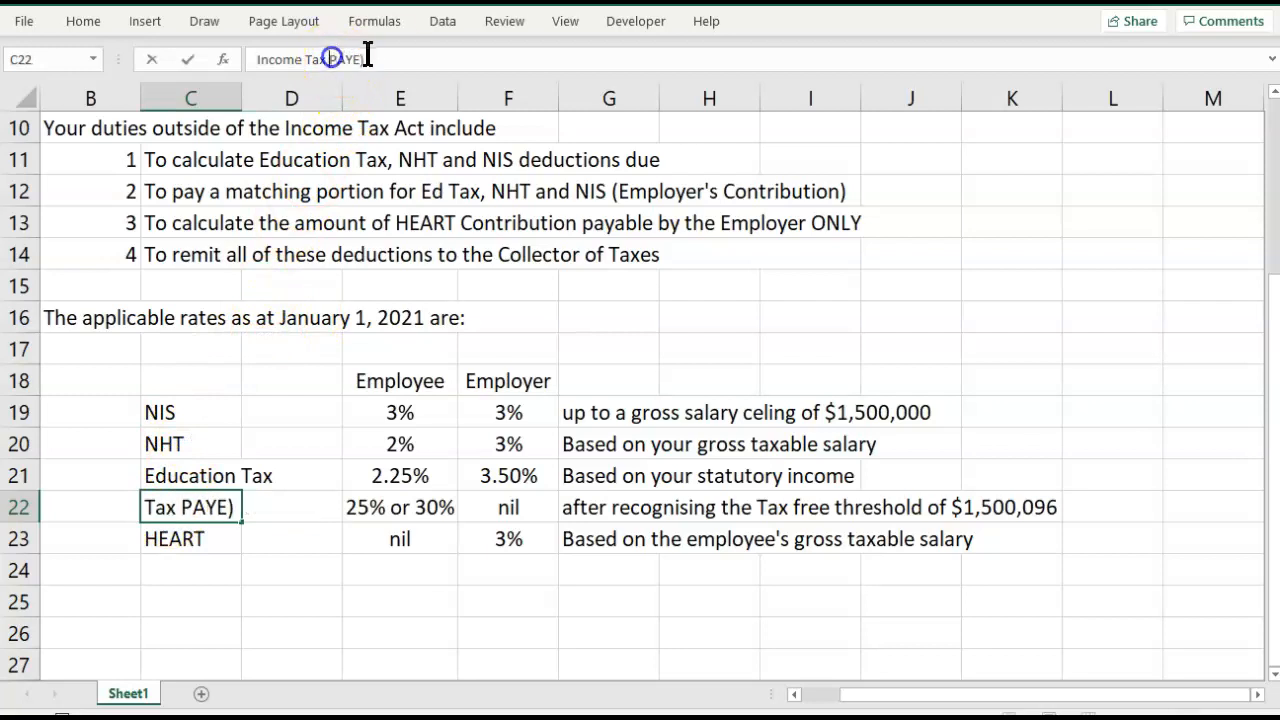
{"action": "type", "text": "("}
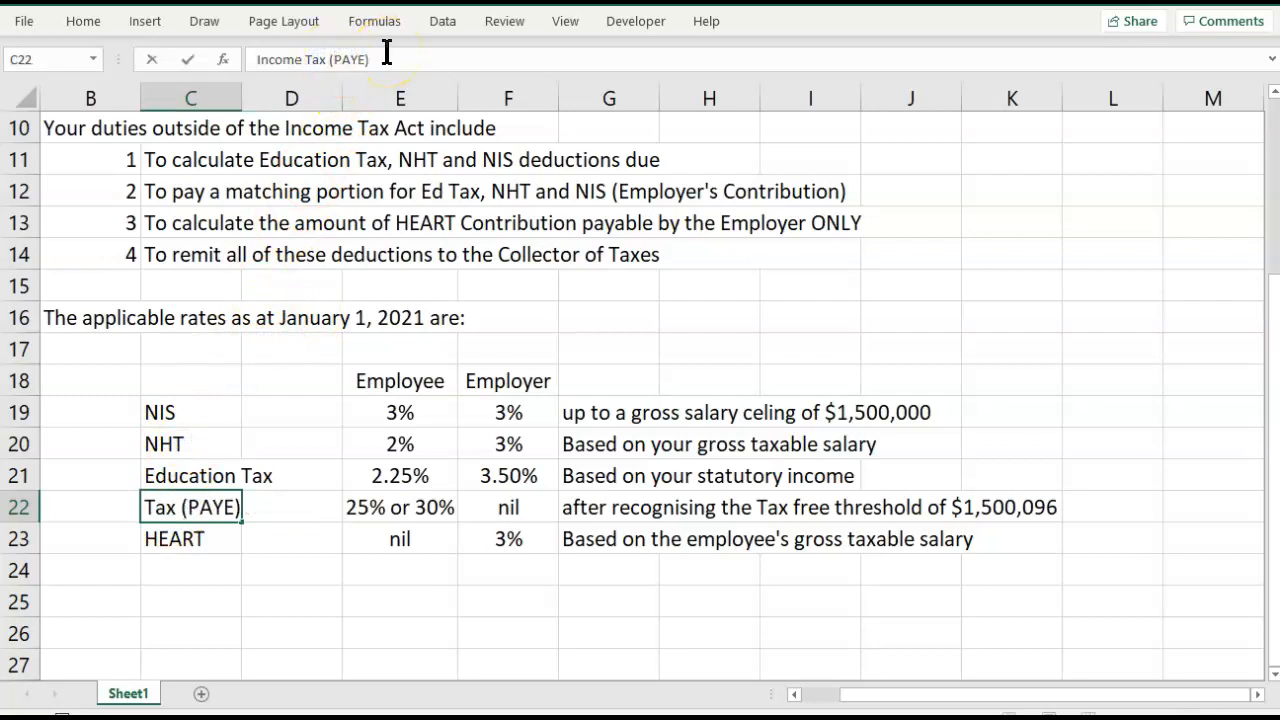
{"action": "key", "text": "Tab"}
- Review the Income Tax and HEART rates, the list of deductions, and the salary basis note for NHT
{"action": "left_click", "coordinate": [400, 506]}
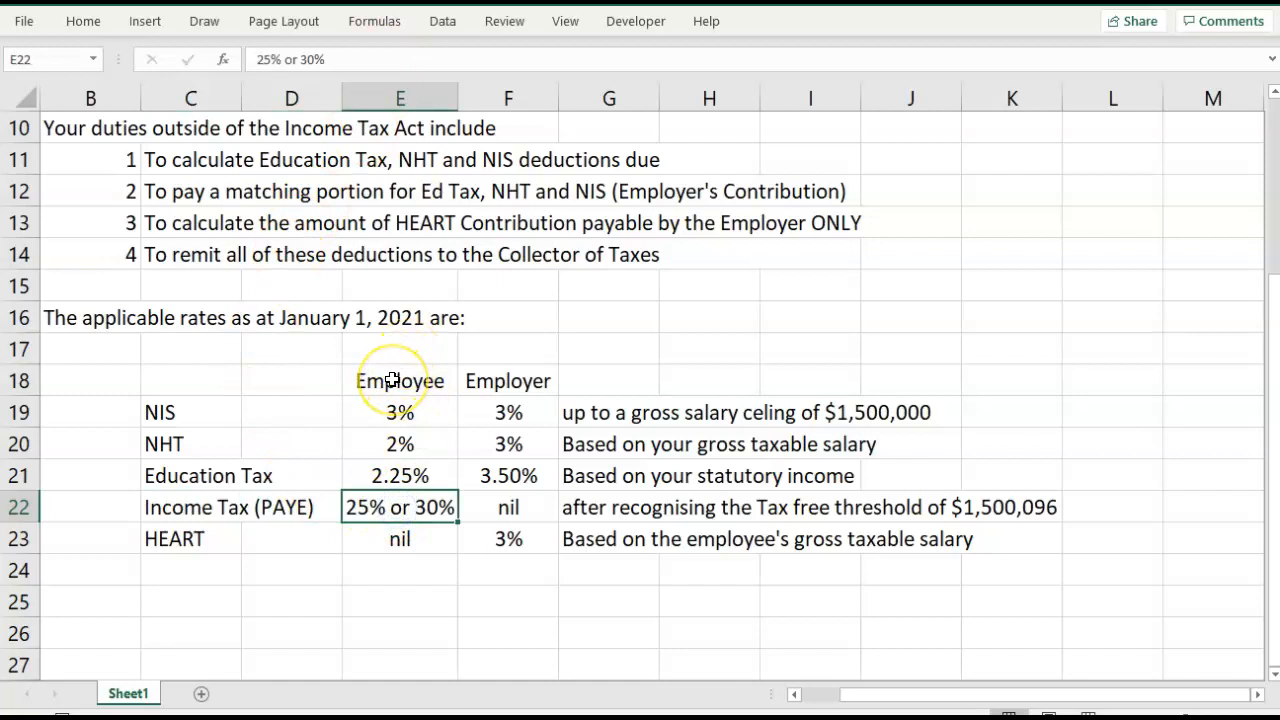
{"action": "left_click", "coordinate": [176, 546]}
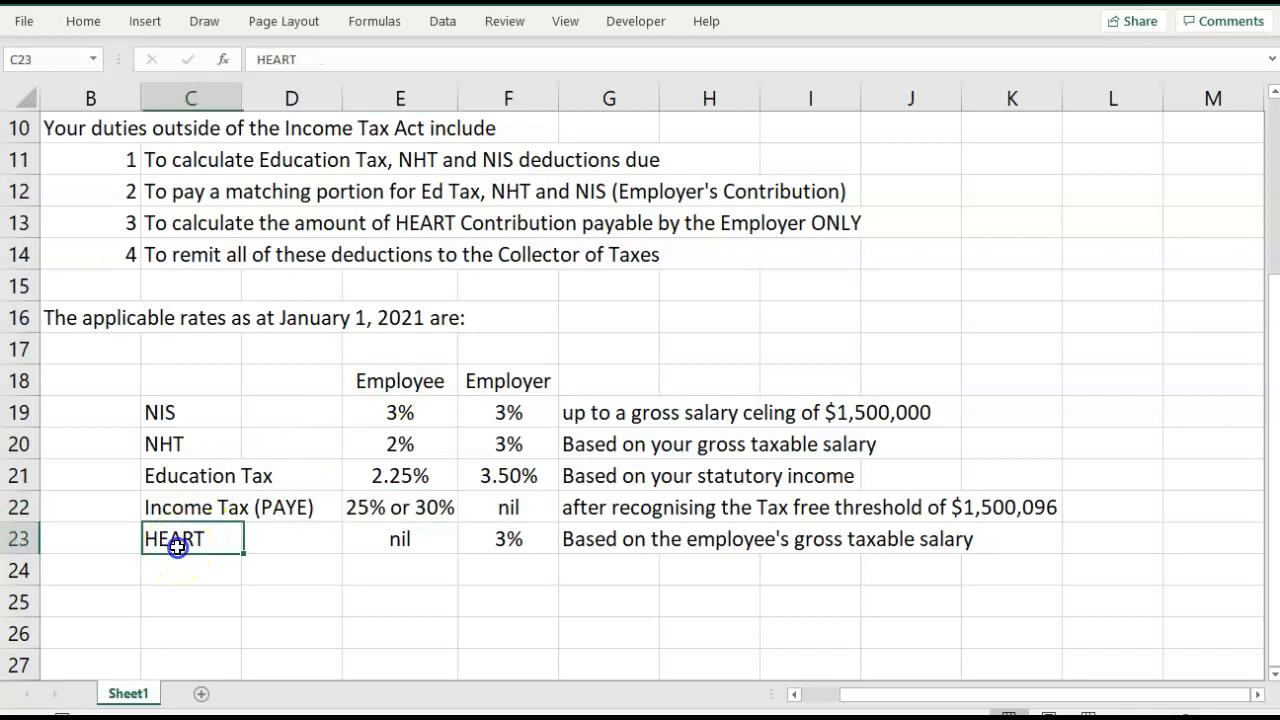
{"action": "left_click", "coordinate": [396, 541]}
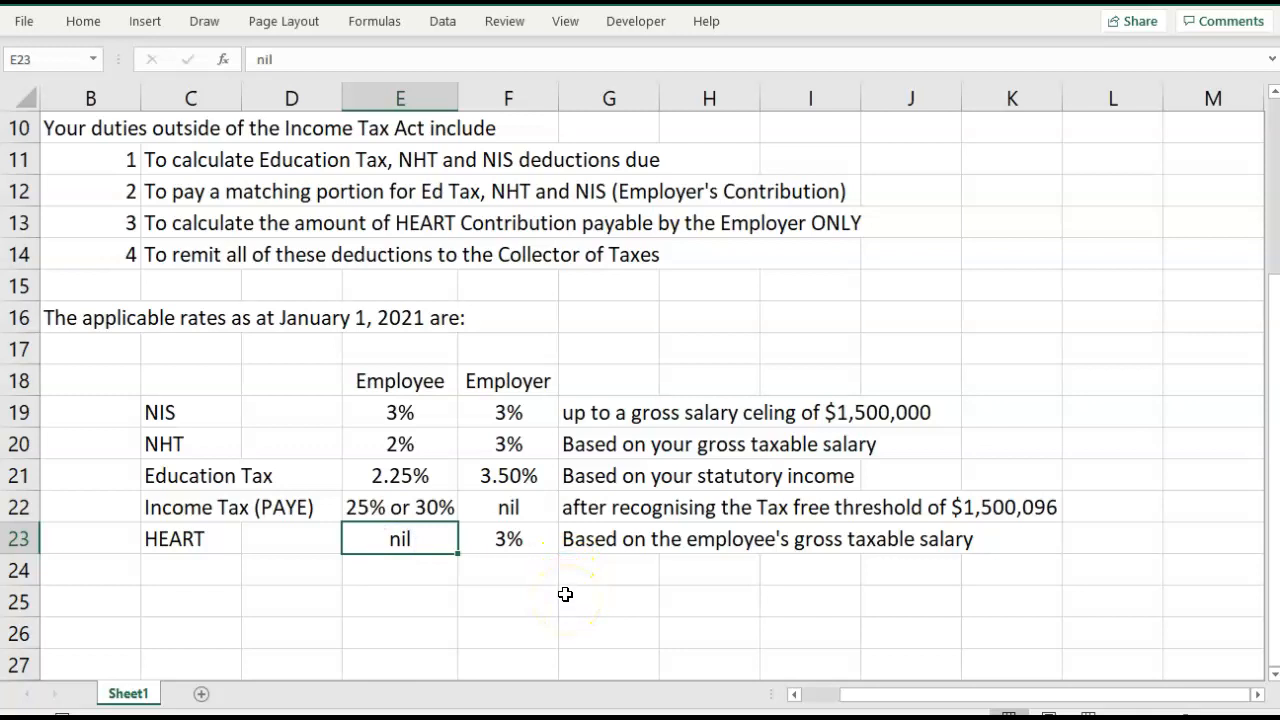
{"action": "left_click", "coordinate": [514, 540]}
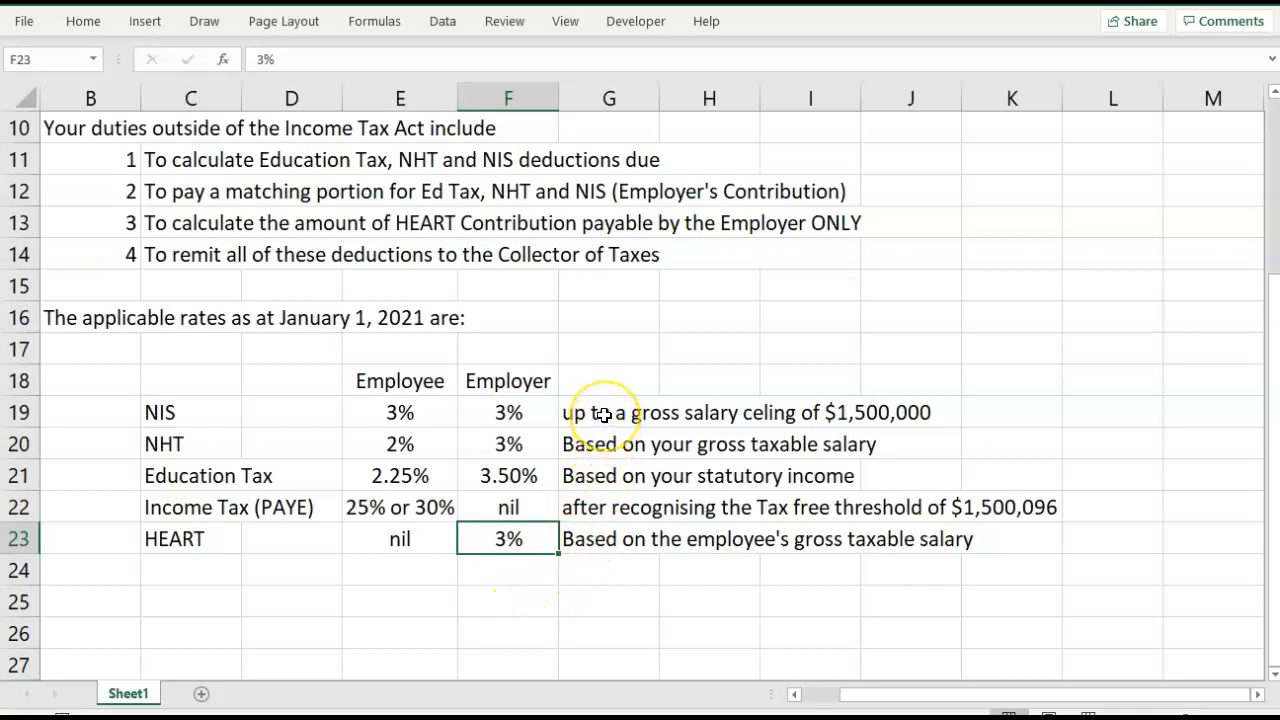
{"action": "left_click", "coordinate": [166, 410]}
{"action": "left_click", "coordinate": [168, 445]}
{"action": "left_click", "coordinate": [168, 478]}
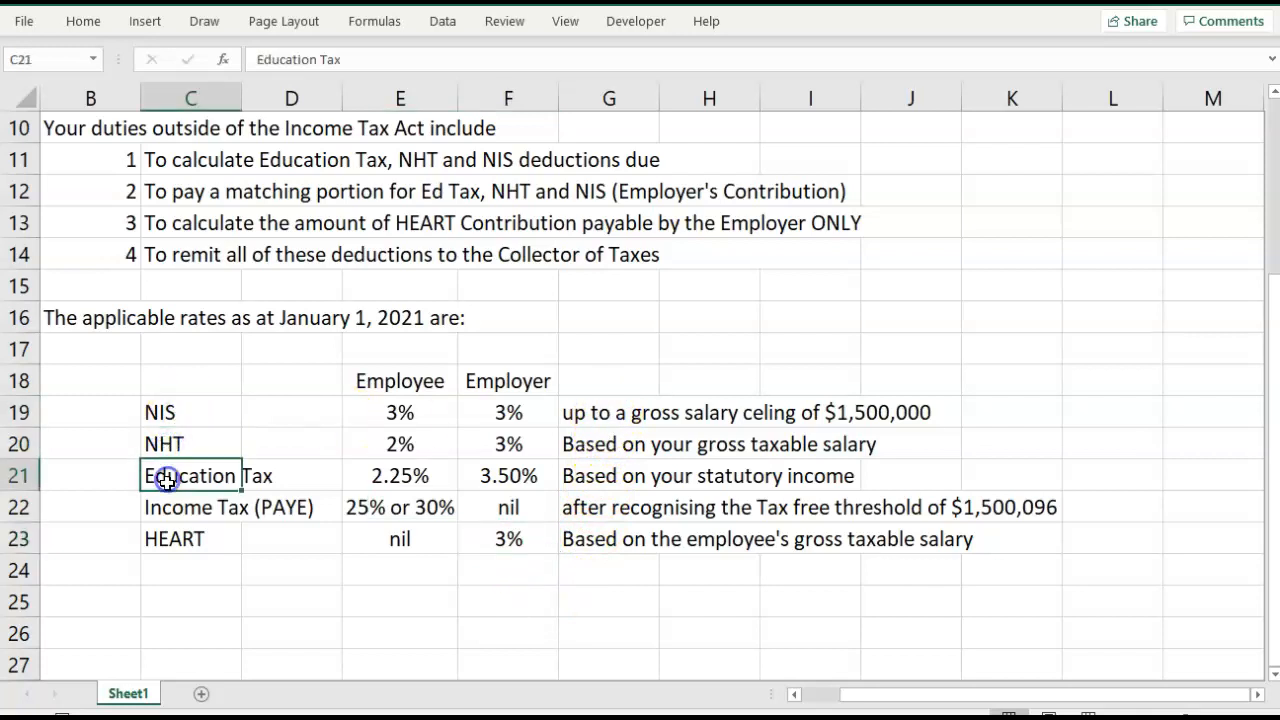
{"action": "left_click", "coordinate": [169, 507]}
{"action": "left_click", "coordinate": [170, 538]}
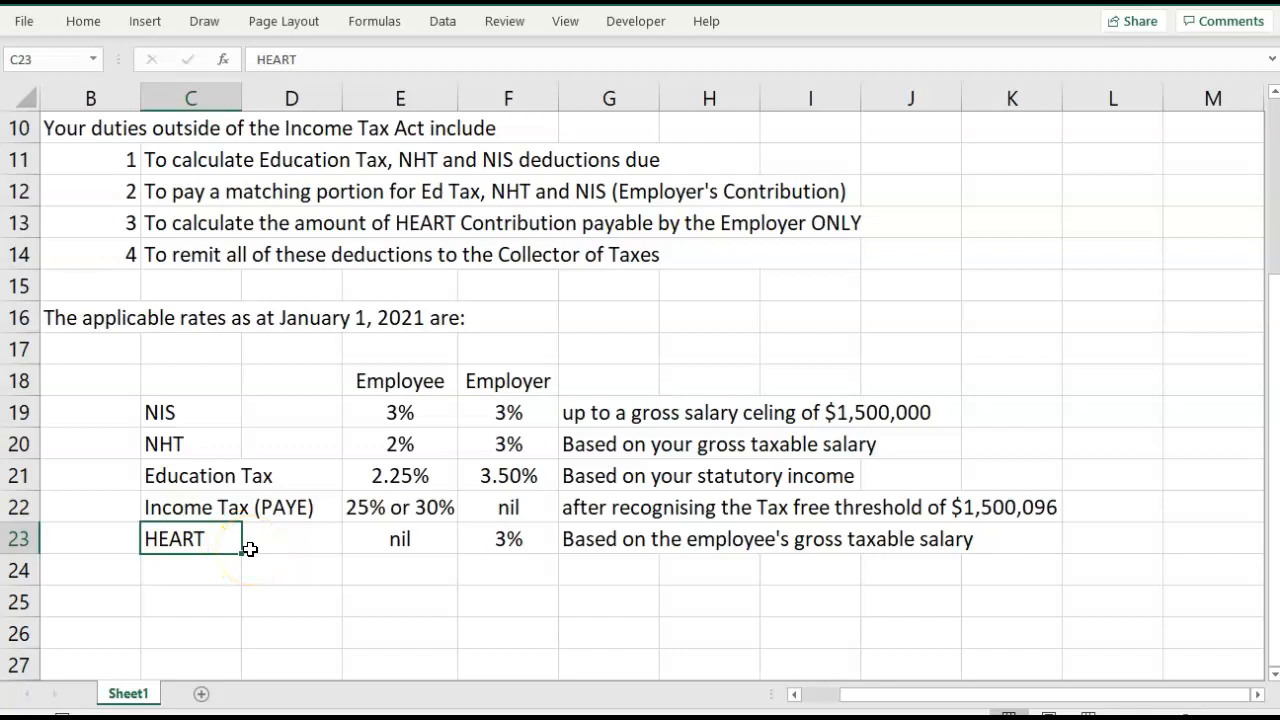
{"action": "left_click", "coordinate": [155, 445]}
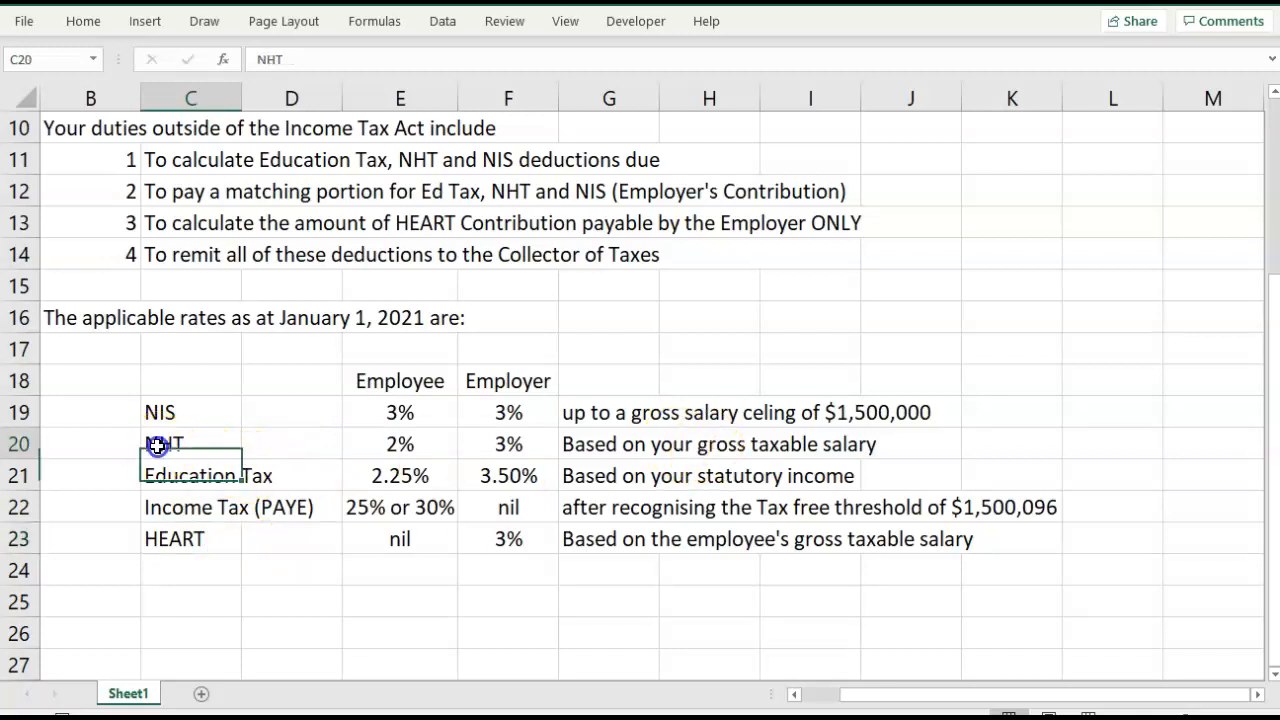
{"action": "left_click", "coordinate": [170, 535]}
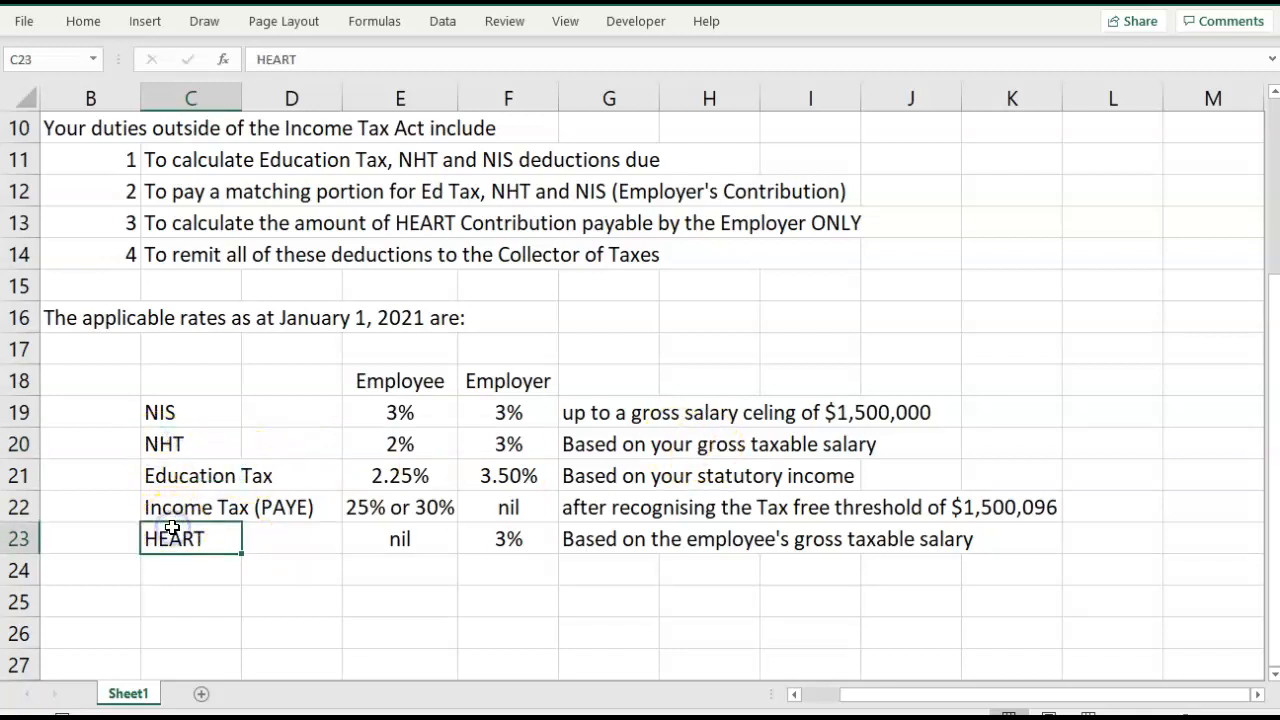
{"action": "left_click", "coordinate": [575, 444]}
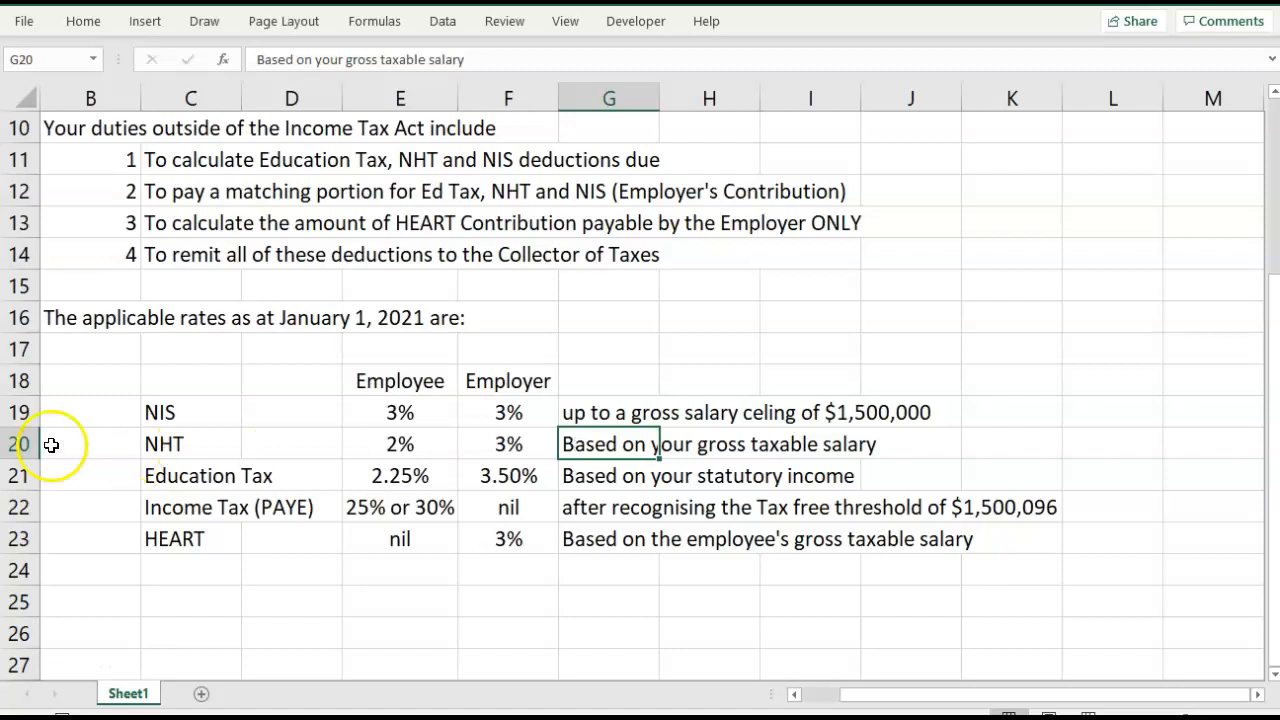
- Examine the NIS employee and employer rates and the basis notes for NIS, Education Tax and Income Tax
{"action": "left_click", "coordinate": [158, 413]}
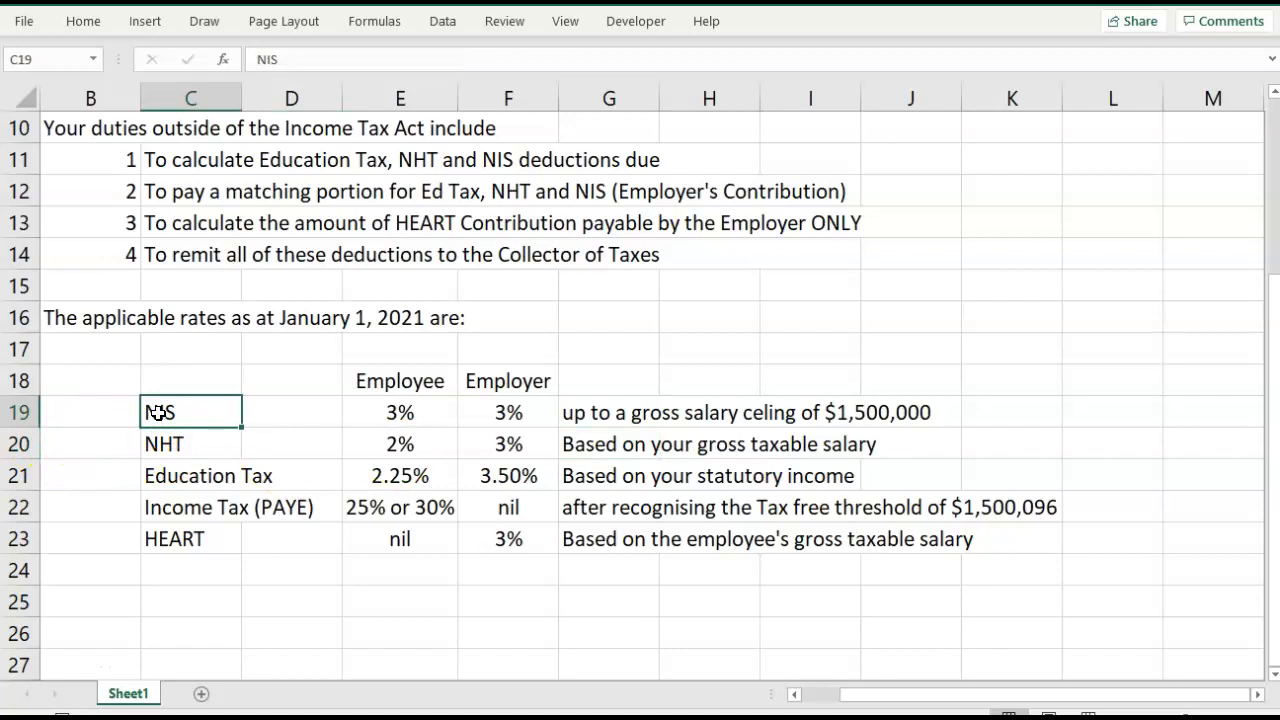
{"action": "left_click", "coordinate": [385, 413]}
{"action": "left_click", "coordinate": [492, 413]}
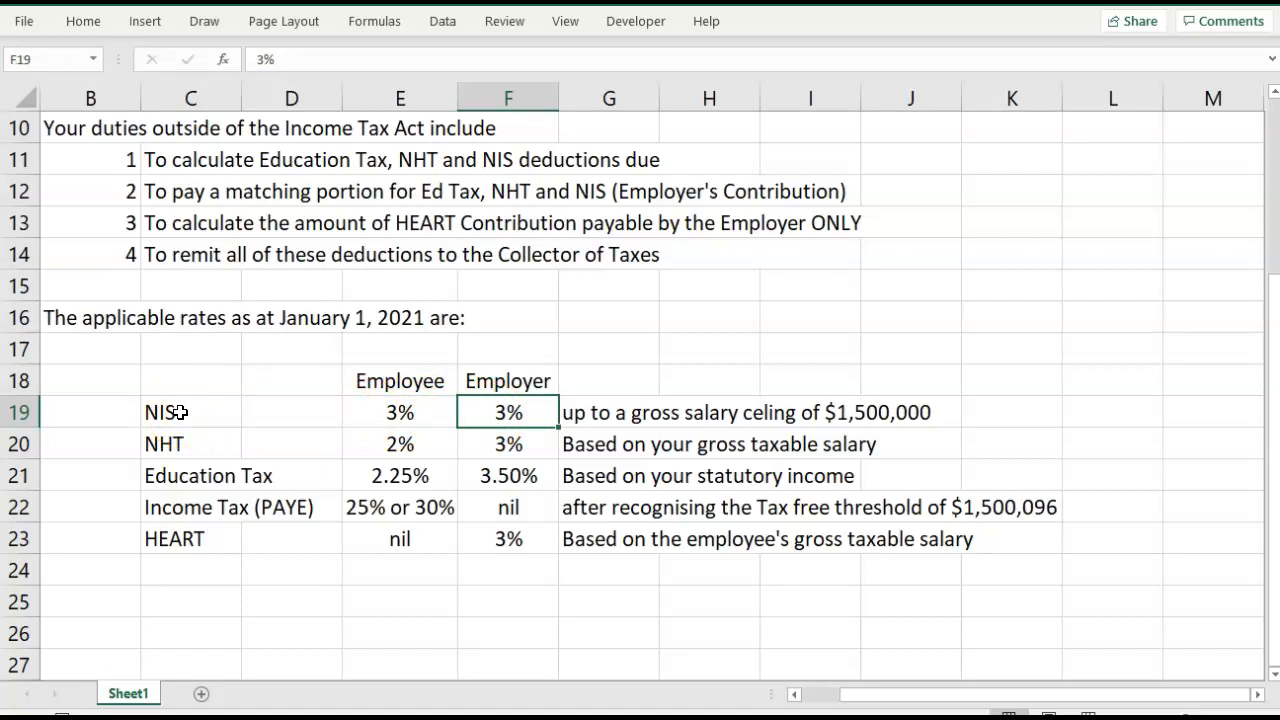
{"action": "left_click", "coordinate": [572, 413]}
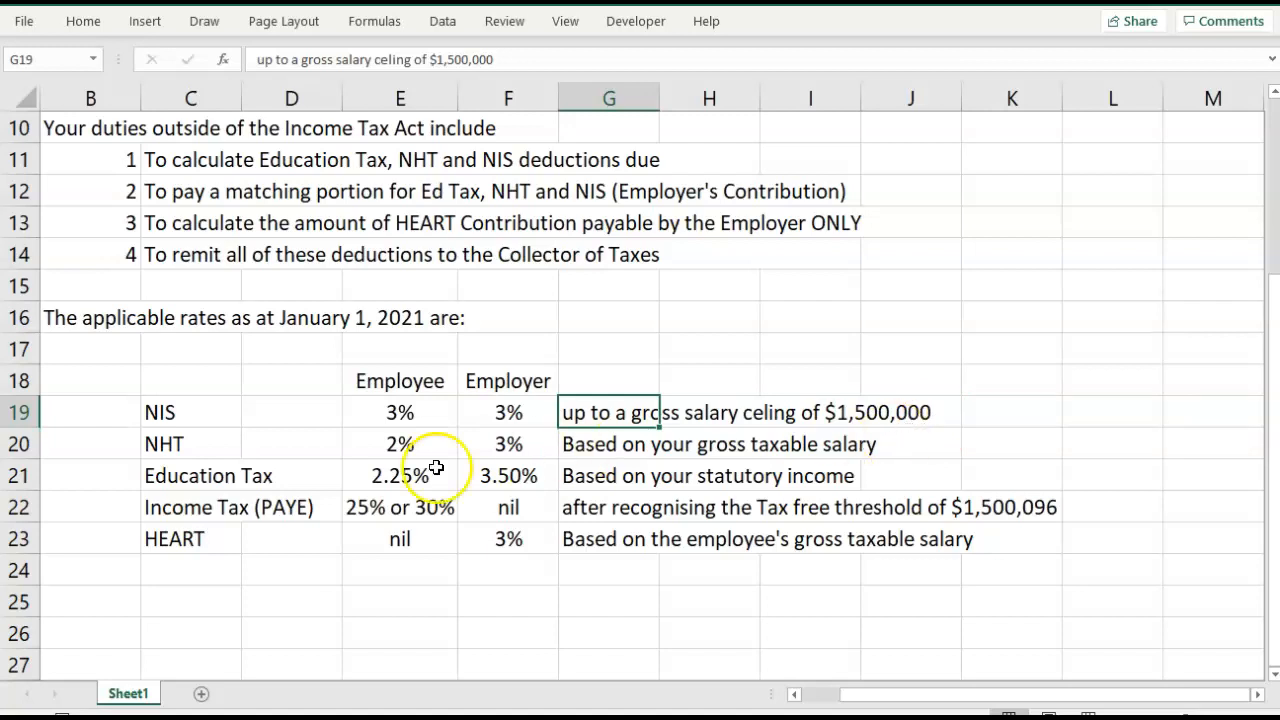
{"action": "left_click", "coordinate": [157, 476]}
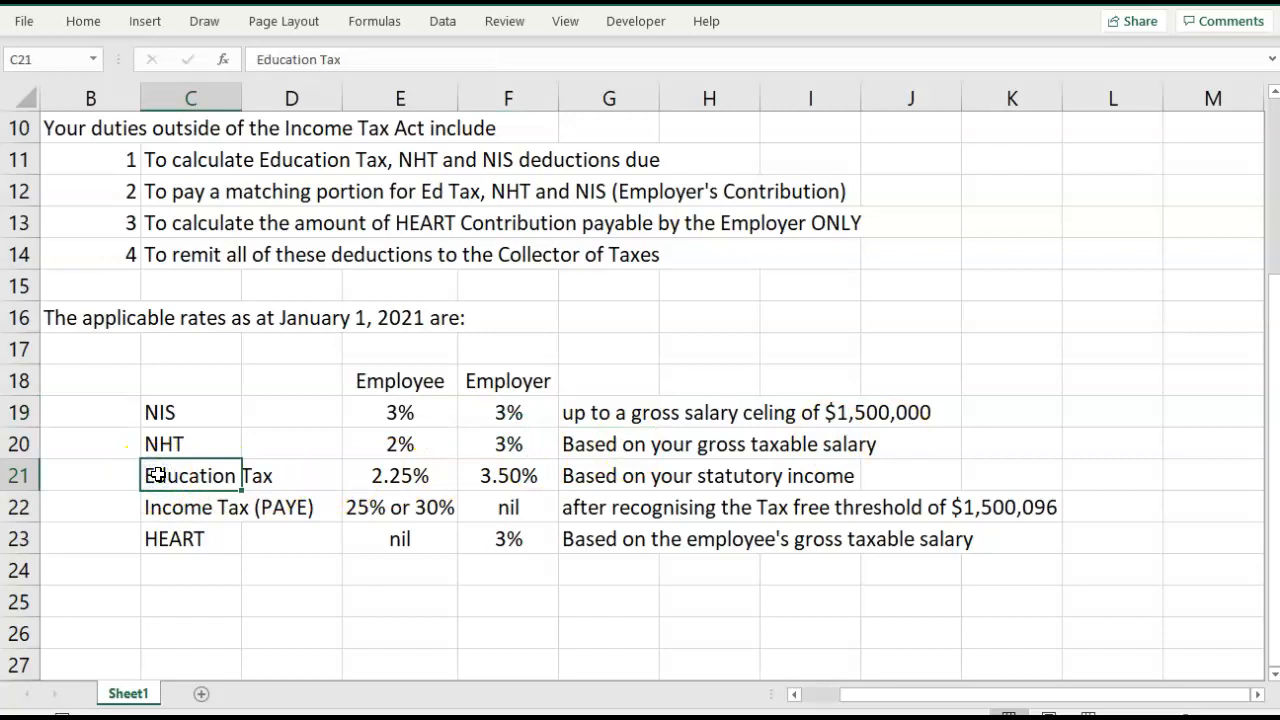
{"action": "left_click", "coordinate": [584, 480]}
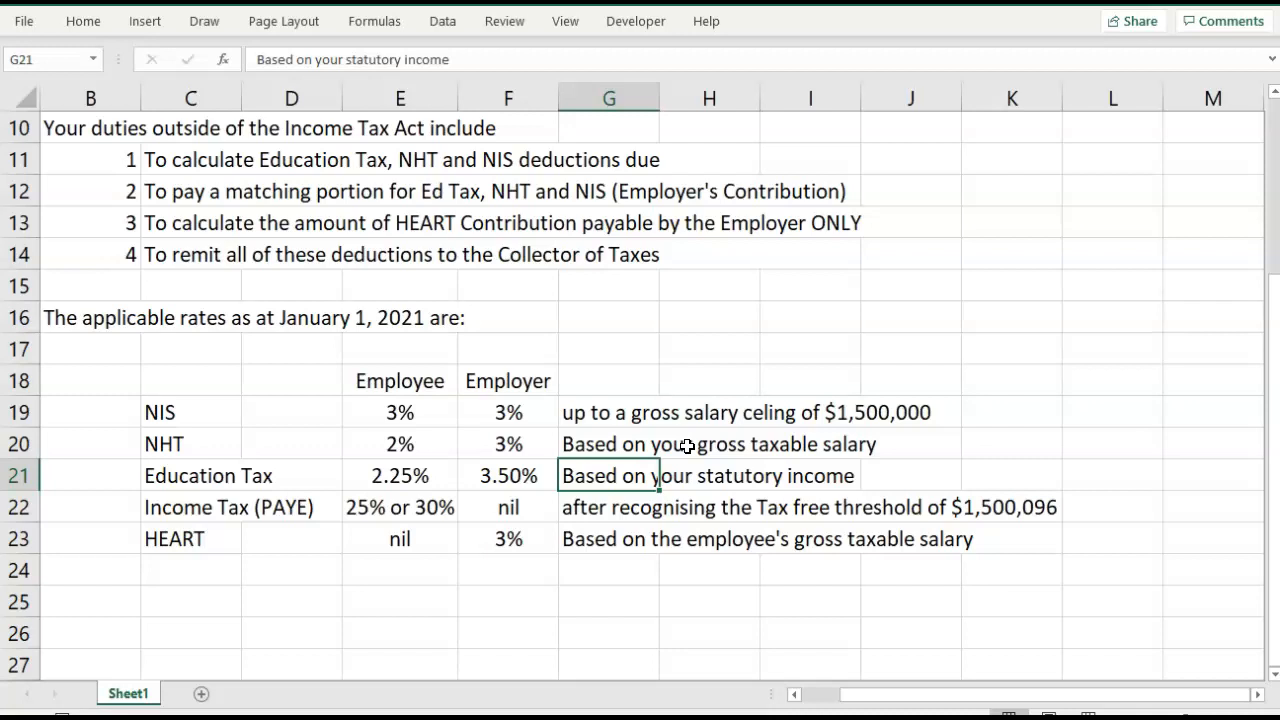
{"action": "left_click", "coordinate": [151, 511]}
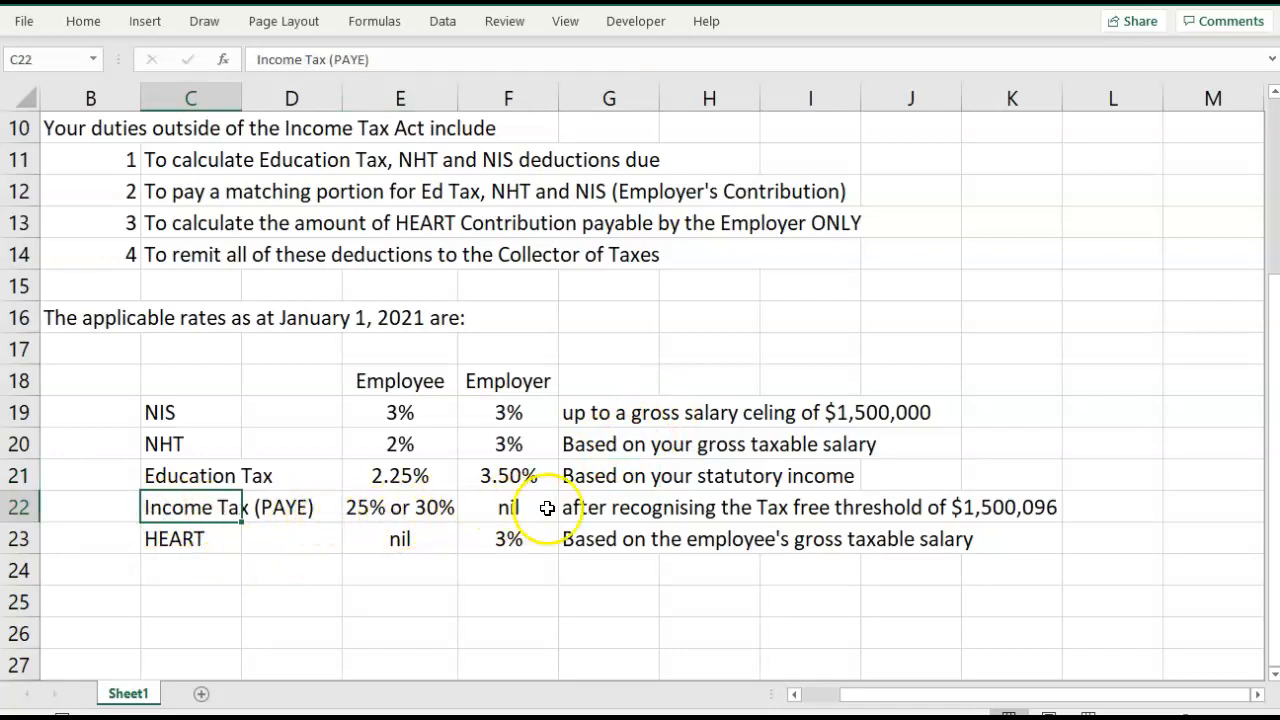
{"action": "left_click", "coordinate": [605, 510]}
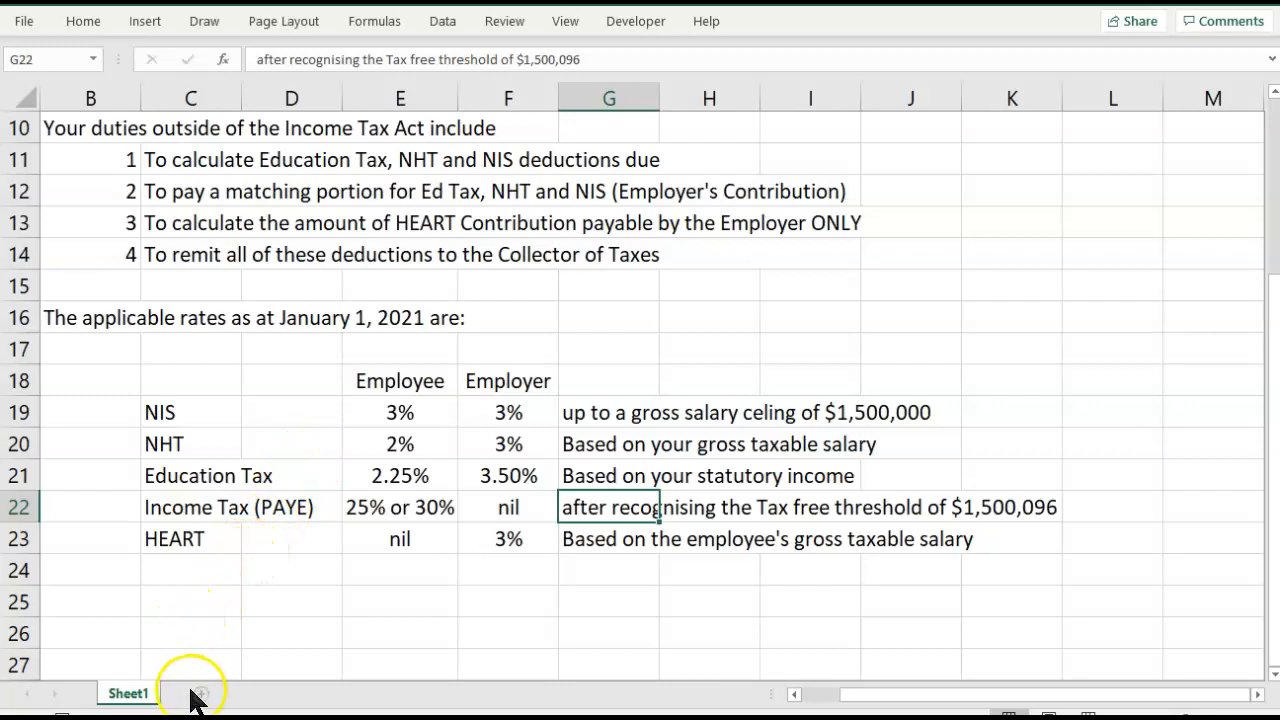
- Add a new blank worksheet to the workbook
{"action": "key", "text": "shift+F11"}
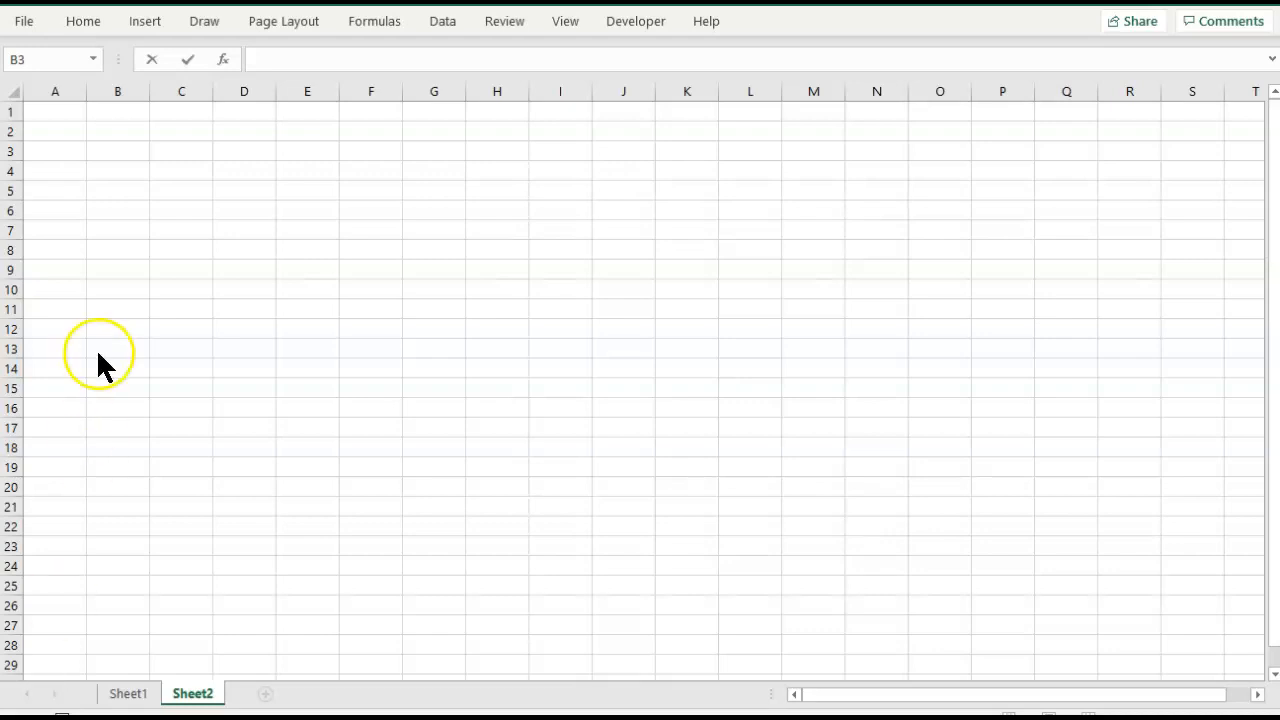
- Enter the title "MONTHLY PAYSLIP" in cell B3 of the new sheet
{"action": "left_click", "coordinate": [116, 145]}
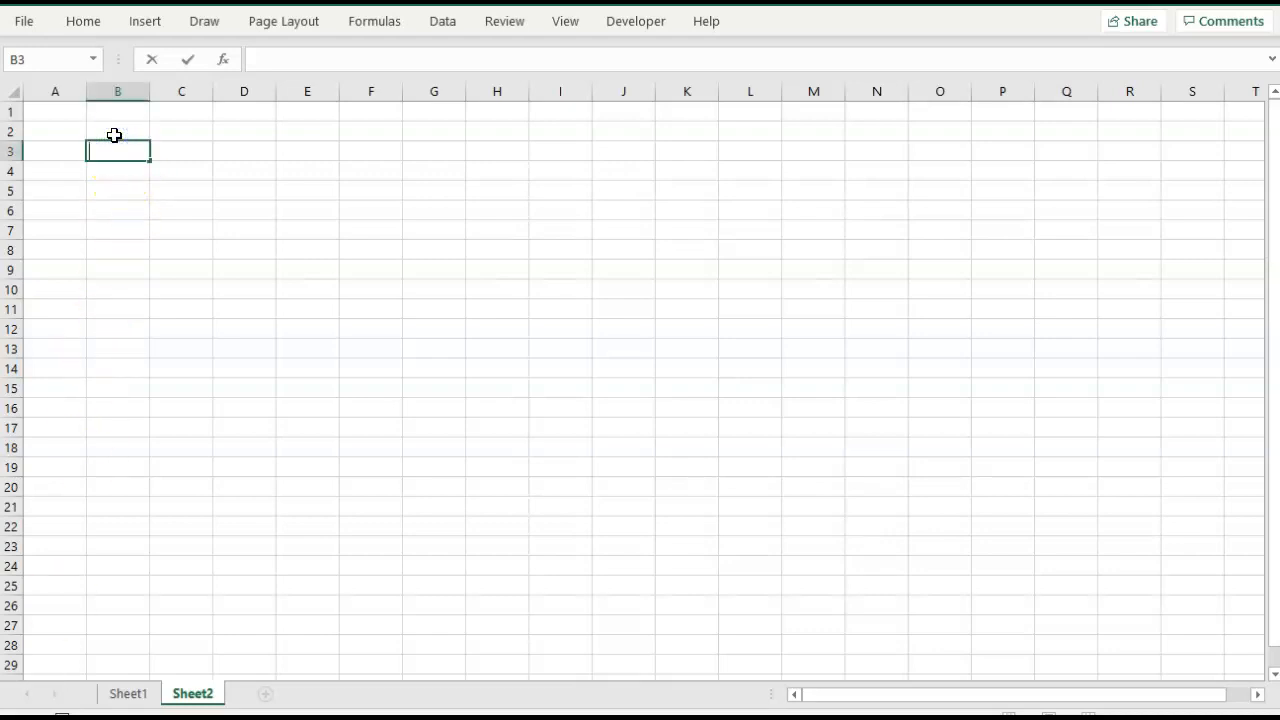
{"action": "type", "text": "p"}
{"action": "key", "text": "BackSpace"}
{"action": "type", "text": "MONTHL"}
{"action": "key", "text": "BackSpace"}
{"action": "type", "text": "HL"}
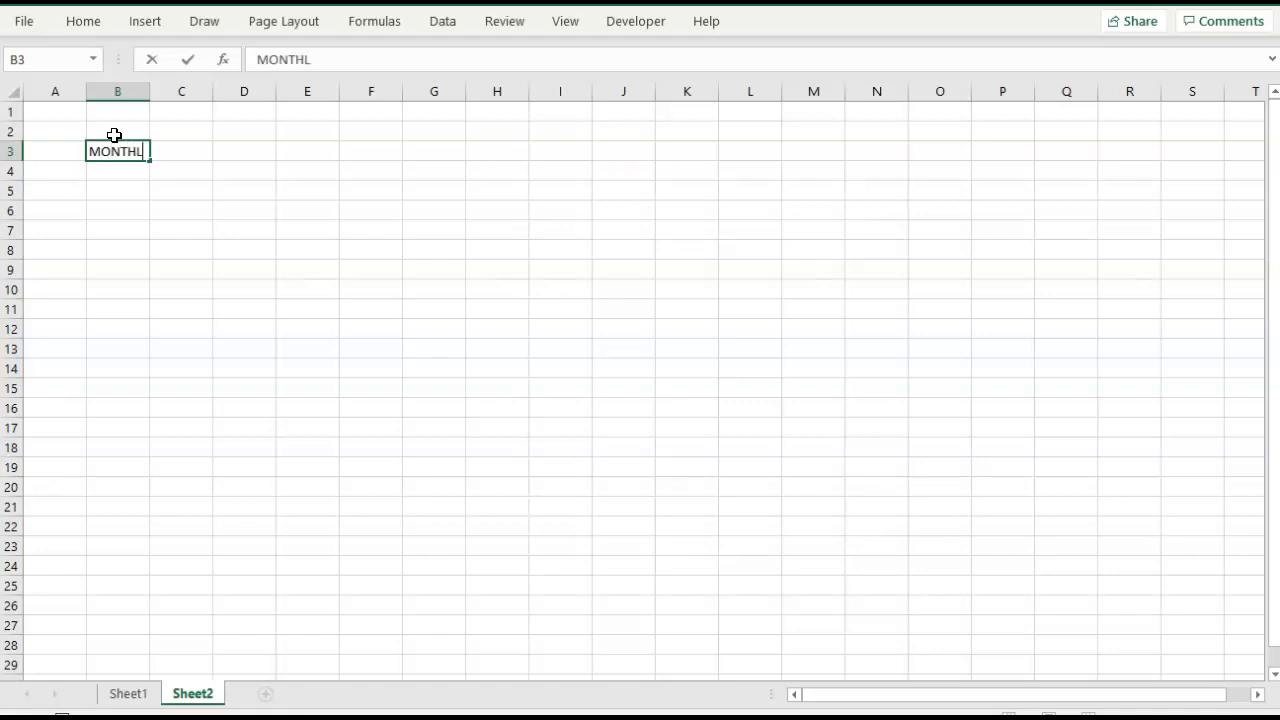
{"action": "type", "text": "Y PAYSLIP"}
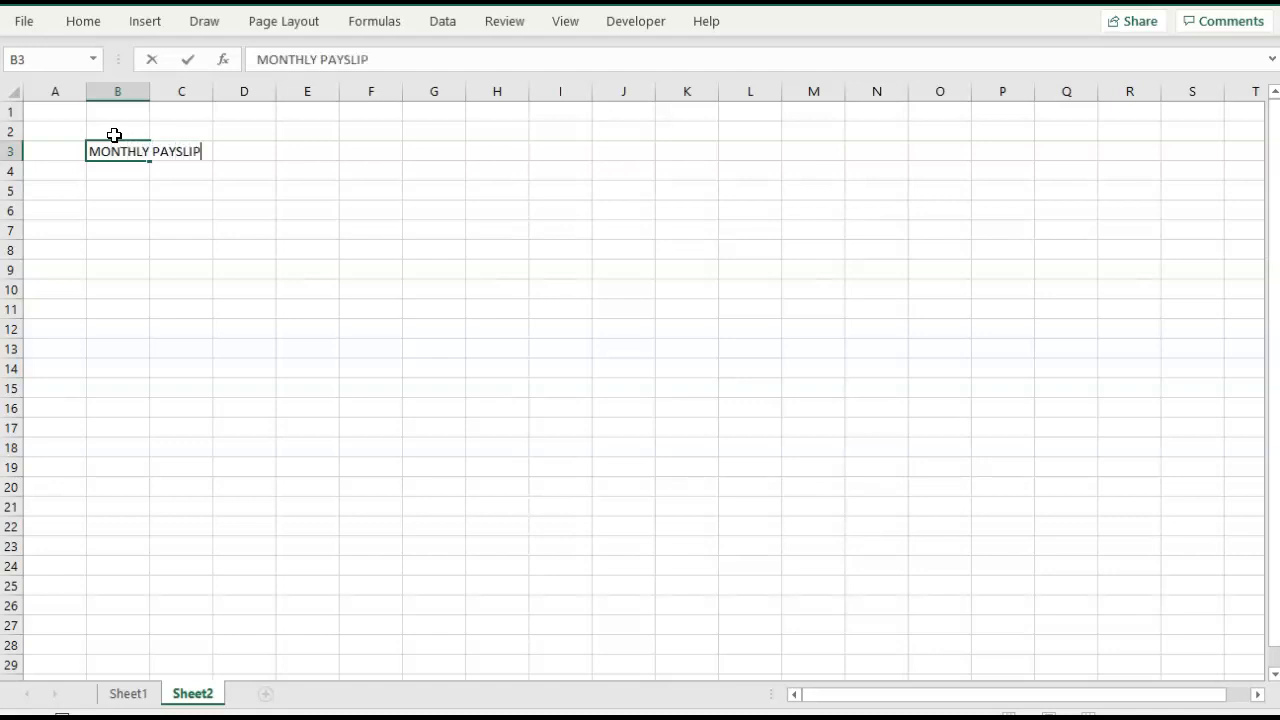
- Add the label "Name" in B5 and enter the employee's full name in C5
{"action": "left_click", "coordinate": [121, 191]}
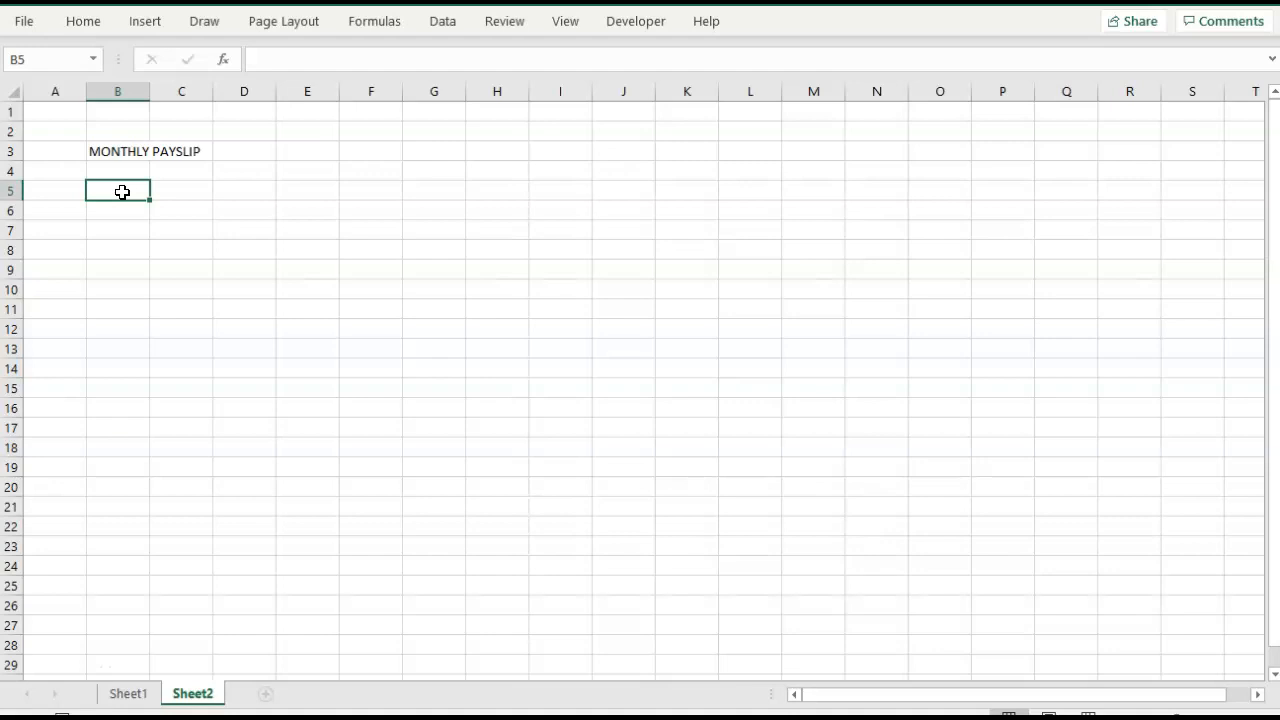
{"action": "type", "text": "Name"}
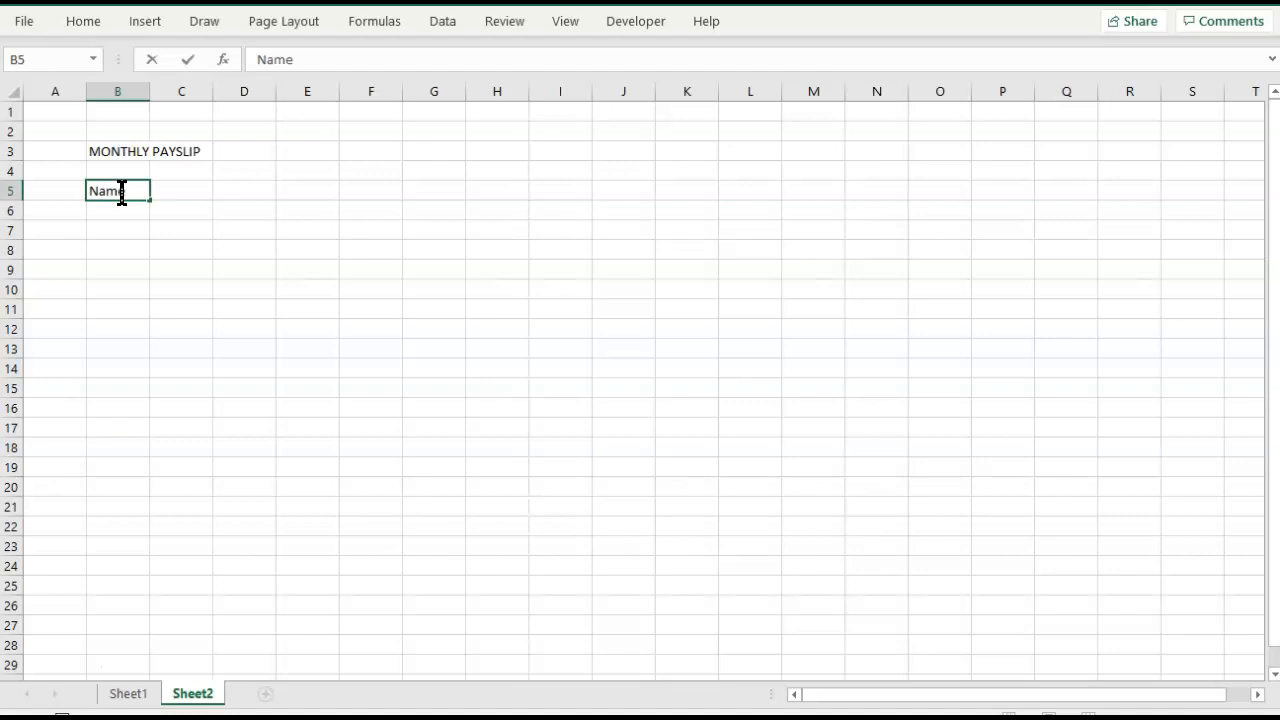
{"action": "key", "text": "Tab"}
{"action": "type", "text": "Mary St"}
{"action": "type", "text": "ork"}
{"action": "key", "text": "BackSpace"}
{"action": "key", "text": "BackSpace"}
{"action": "type", "text": "kes"}
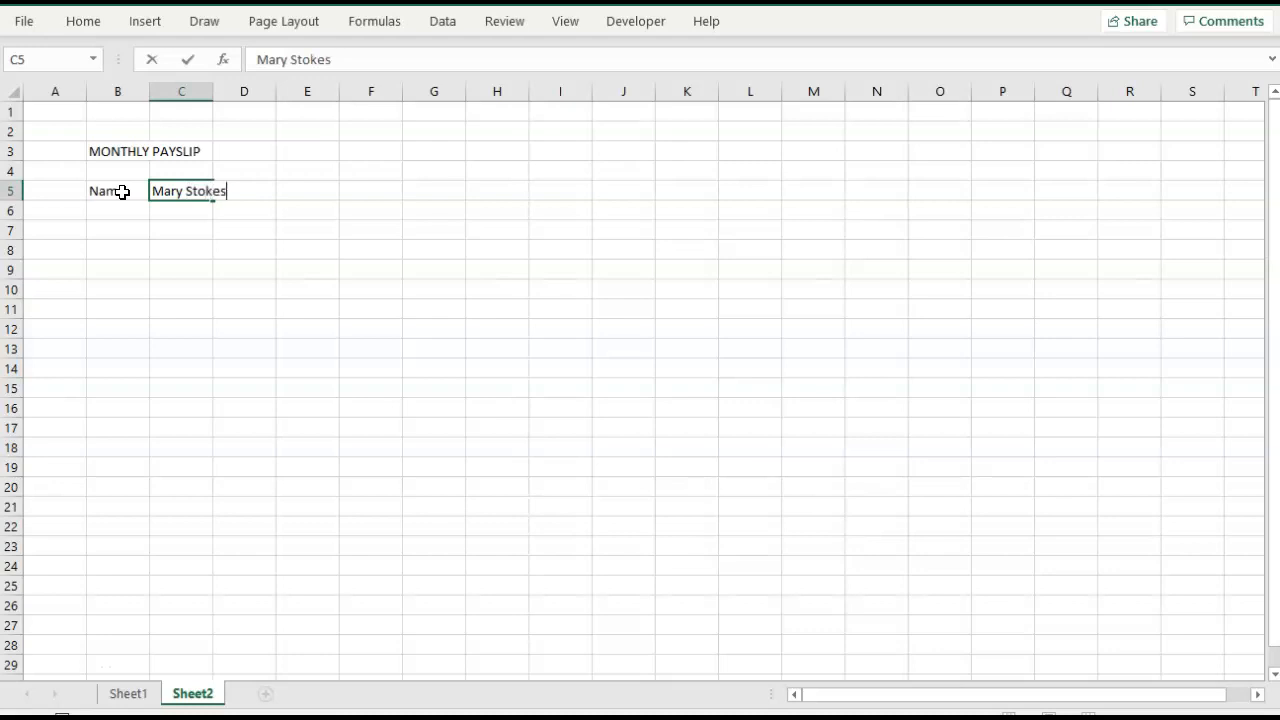
{"action": "key", "text": "Return"}
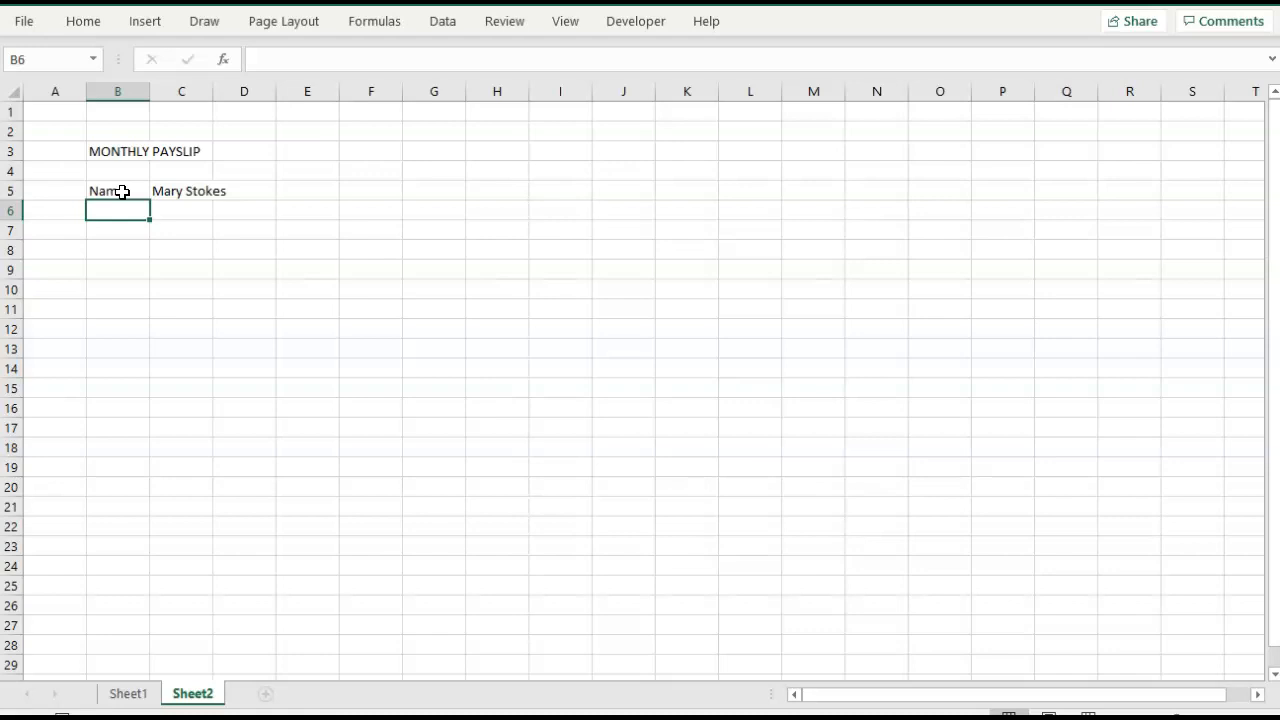
- Add the label "Period" in B6 with the value 1 in C6
{"action": "type", "text": "Per"}
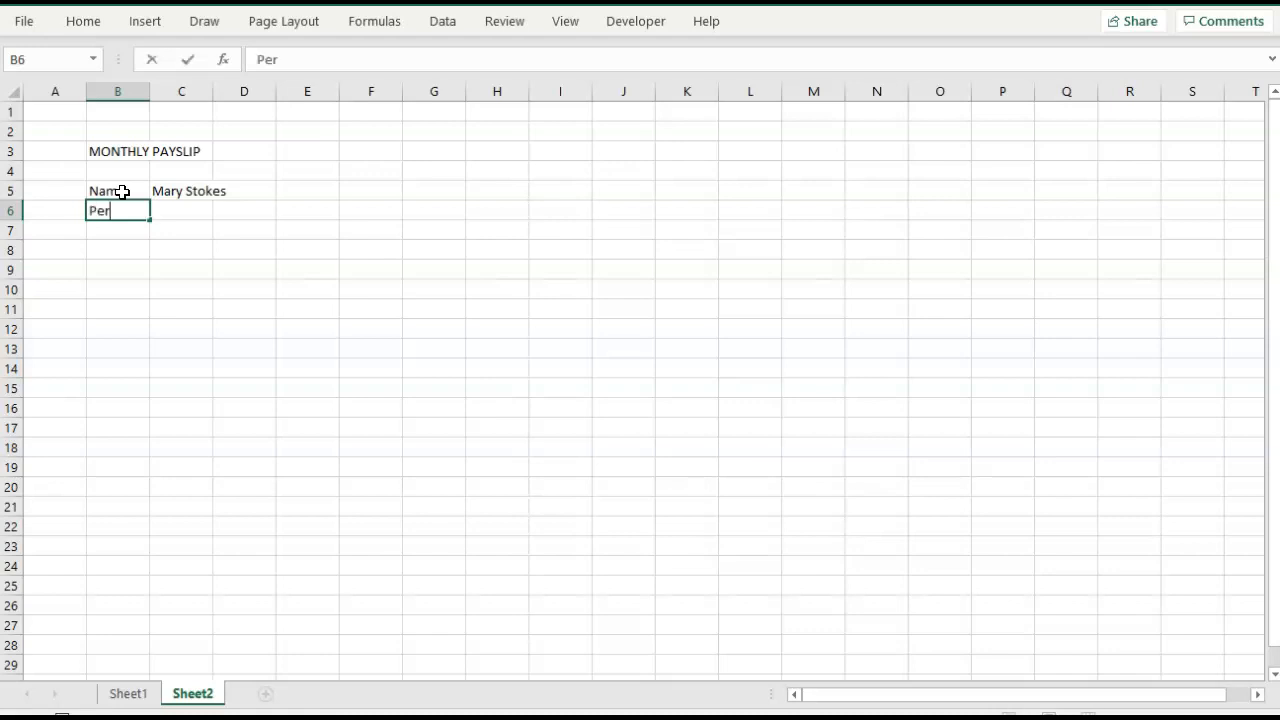
{"action": "type", "text": "iod"}
{"action": "key", "text": "Tab"}
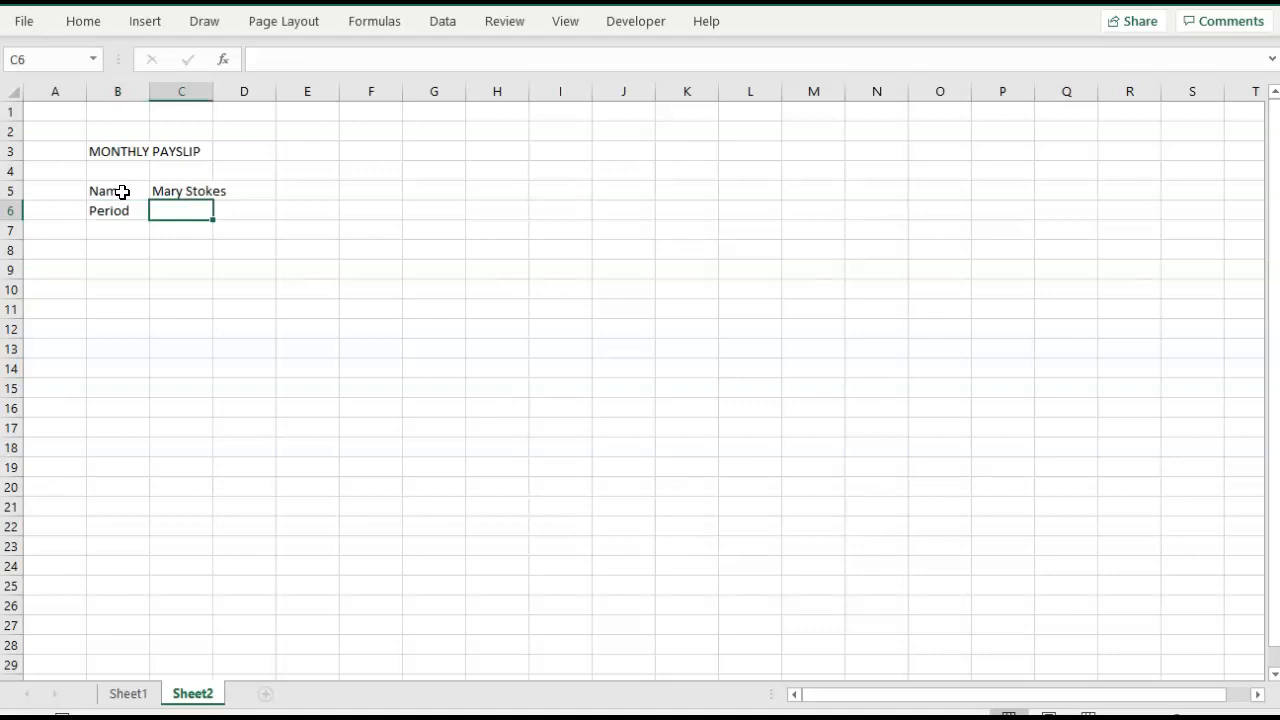
{"action": "type", "text": "1"}
{"action": "key", "text": "Return"}
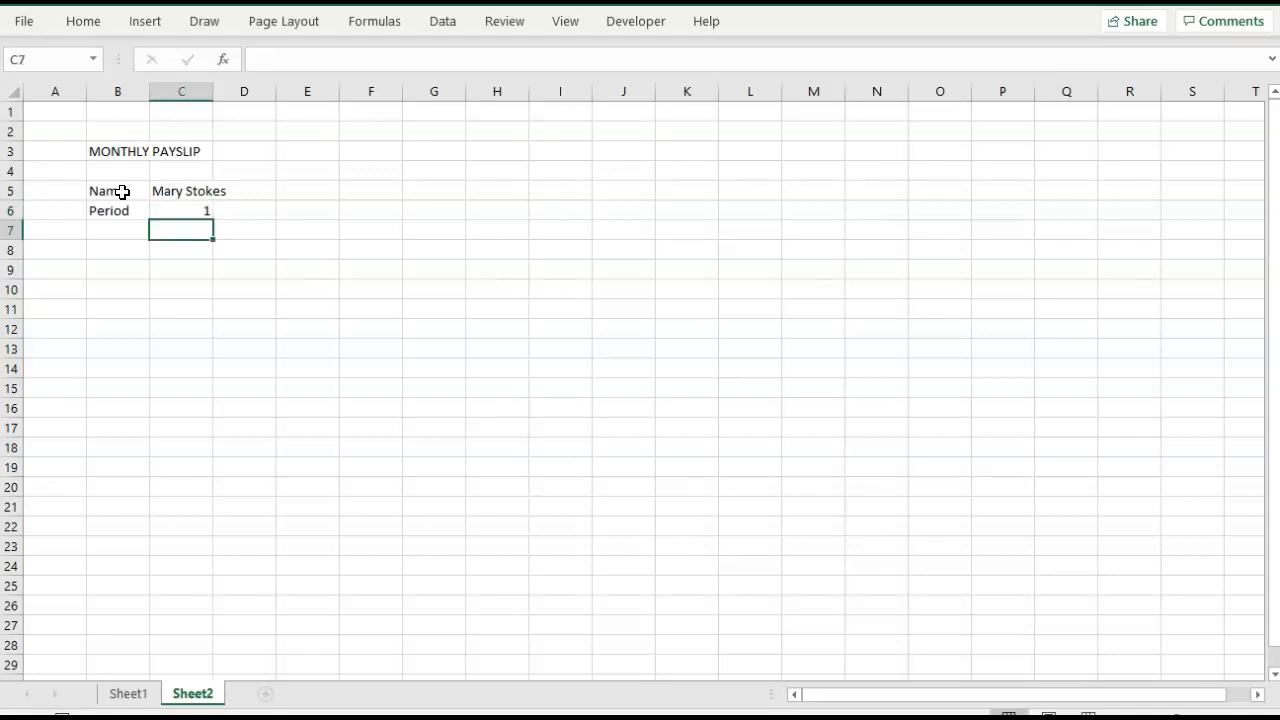
- Add the label "NIS" in B7 and enter the employee's NIS number in C7
{"action": "key", "text": "Left"}
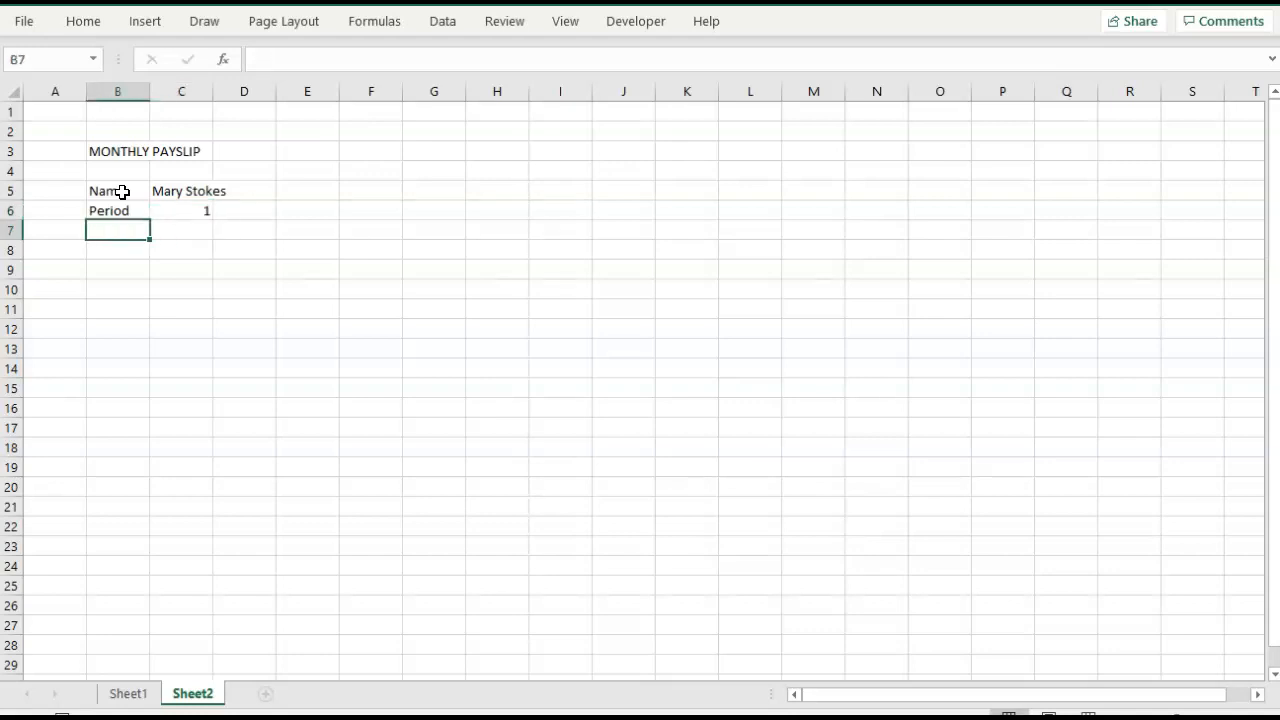
{"action": "type", "text": "NIS"}
{"action": "key", "text": "Tab"}
{"action": "left_click", "coordinate": [122, 191]}
{"action": "key", "text": "Down"}
{"action": "key", "text": "Down"}
{"action": "key", "text": "Right"}
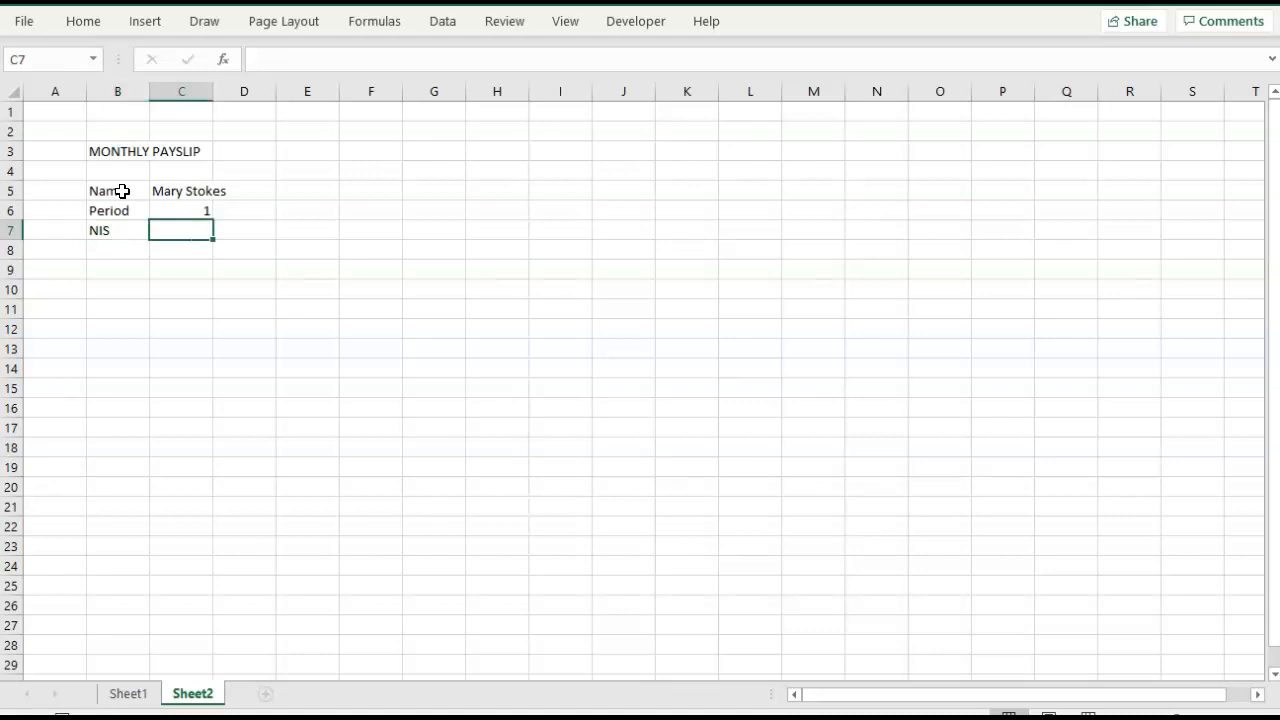
{"action": "type", "text": "B999999"}
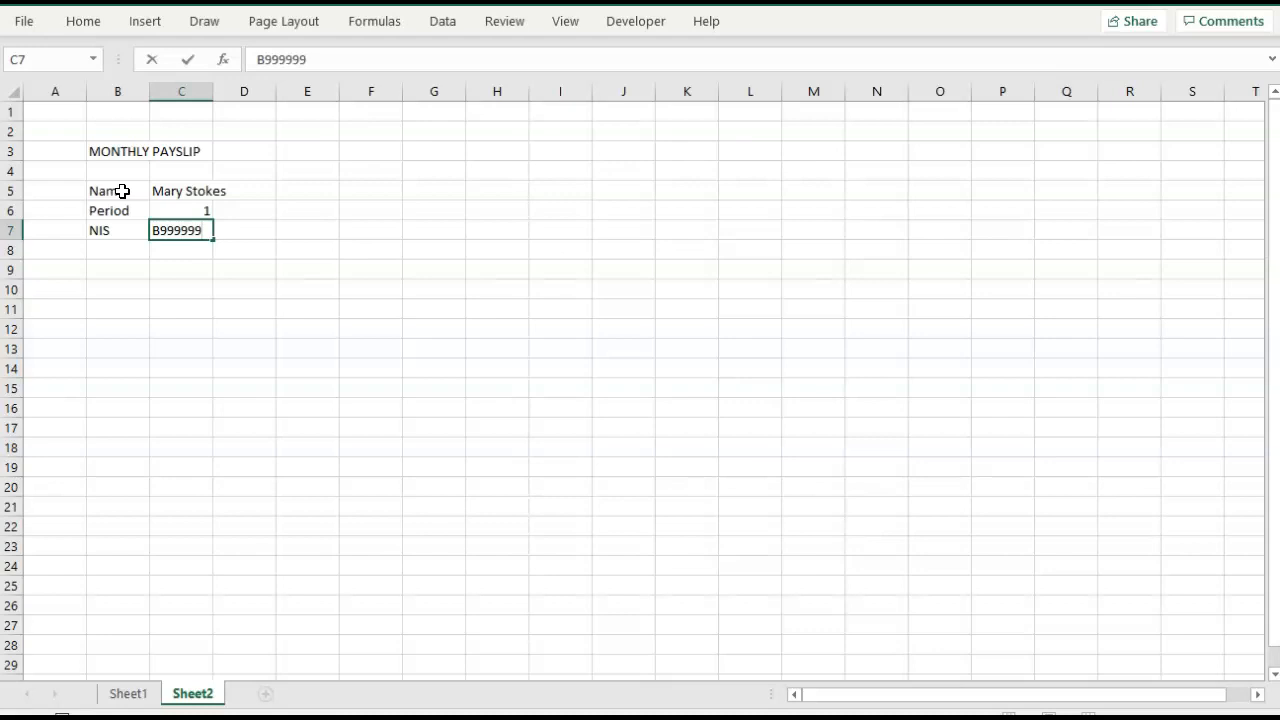
{"action": "key", "text": "Tab"}
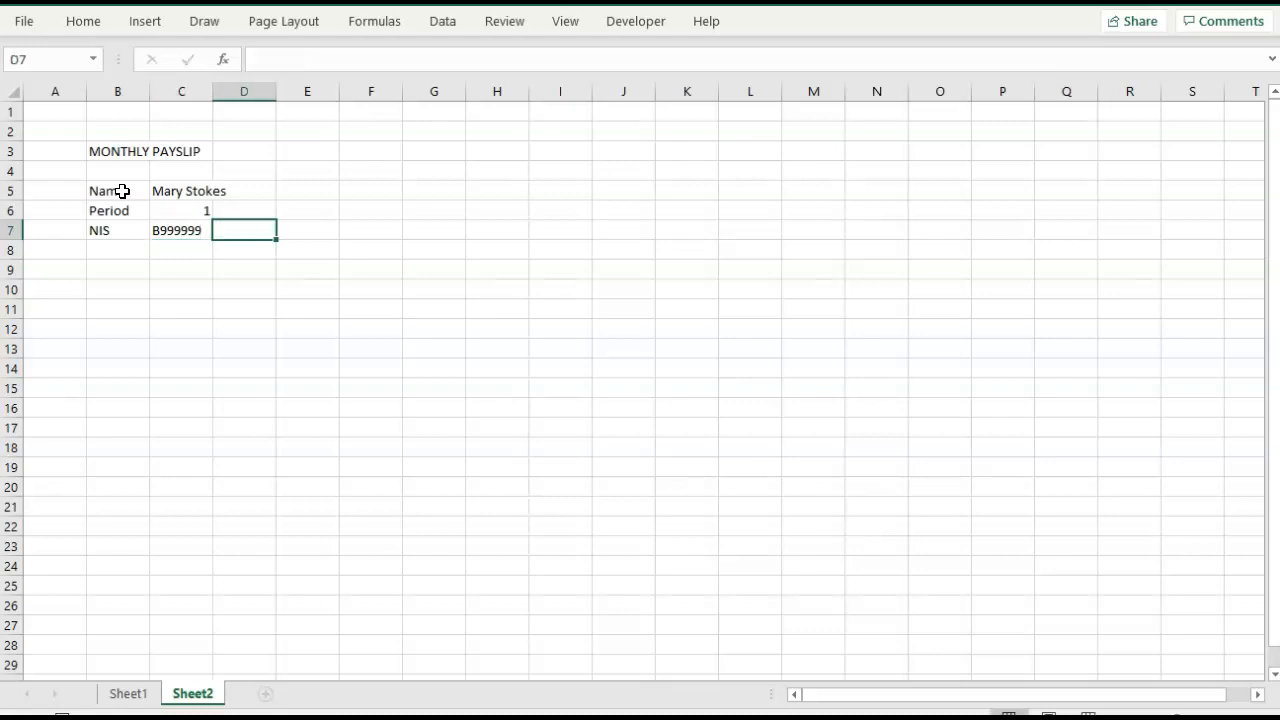
- Add the label "TRN" in B8, below the NIS label
{"action": "key", "text": "Down"}
{"action": "key", "text": "Left"}
{"action": "key", "text": "Left"}
{"action": "type", "text": "TRN"}
{"action": "key", "text": "Tab"}
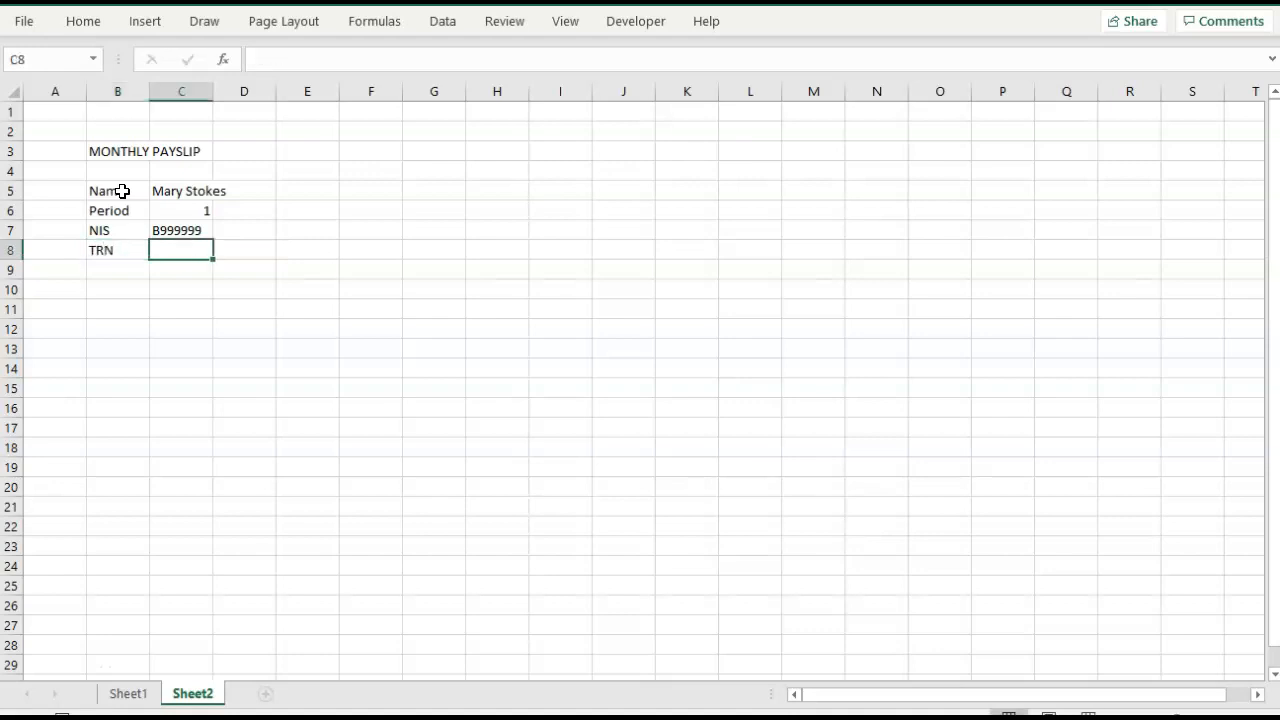
- Enter the employee's TRN number in C8, beside the TRN label
{"action": "left_click_drag", "start_coordinate": [97, 231], "coordinate": [181, 222]}
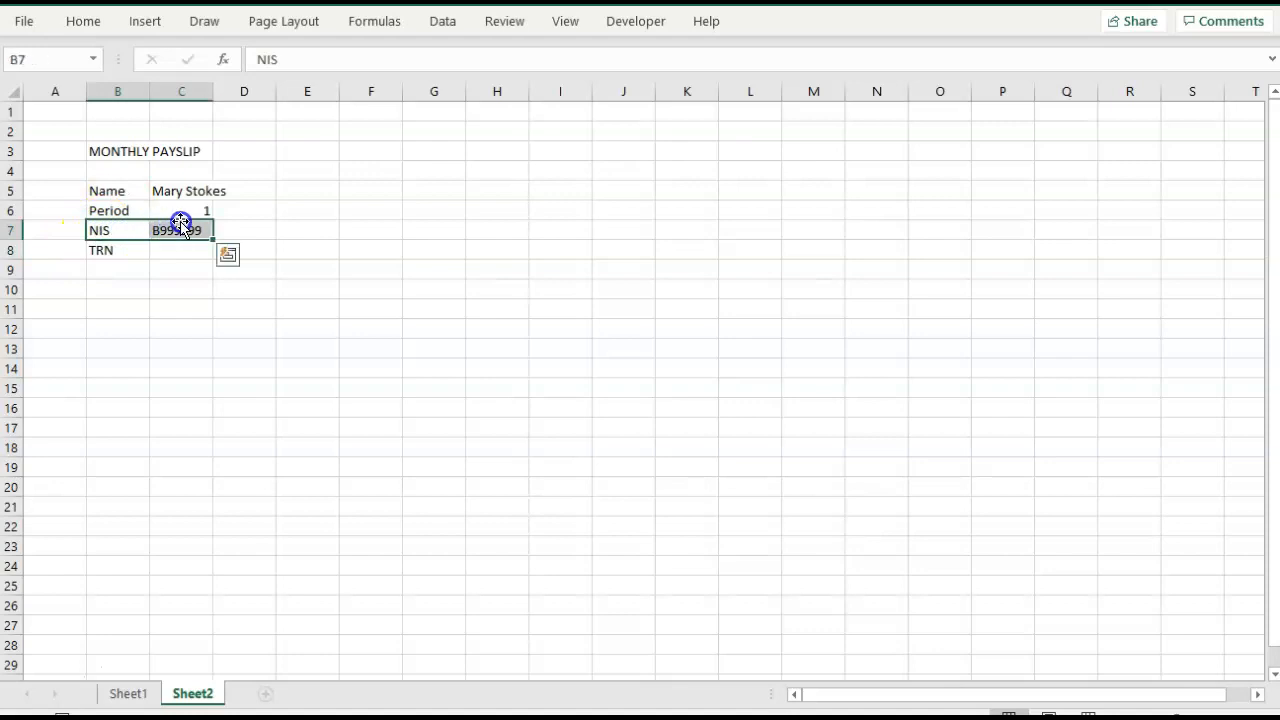
{"action": "left_click", "coordinate": [177, 283]}
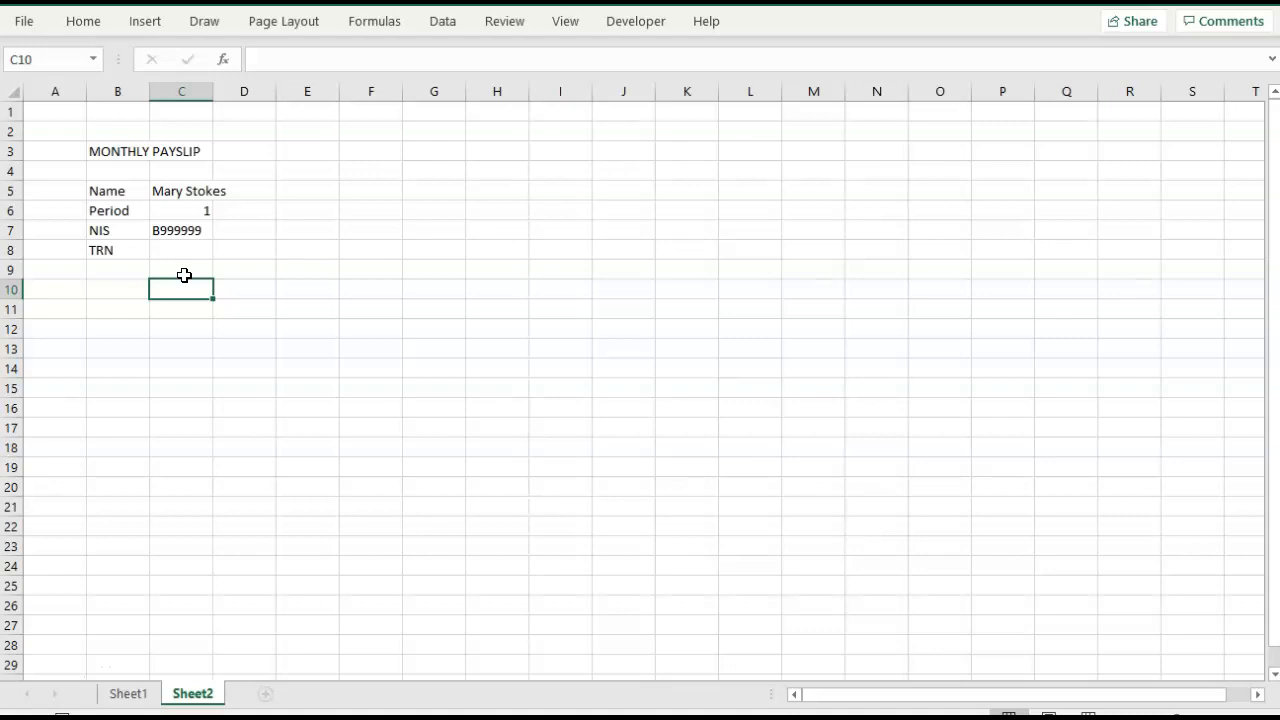
{"action": "left_click", "coordinate": [121, 235]}
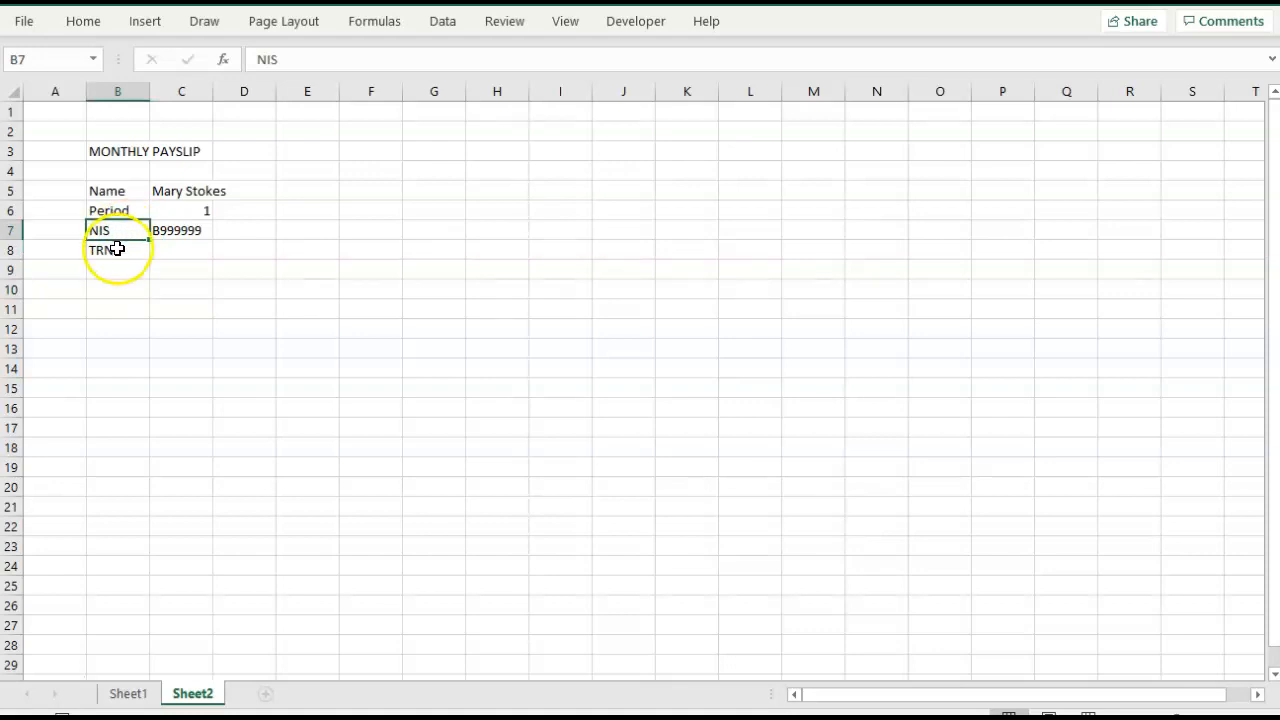
{"action": "left_click", "coordinate": [116, 249]}
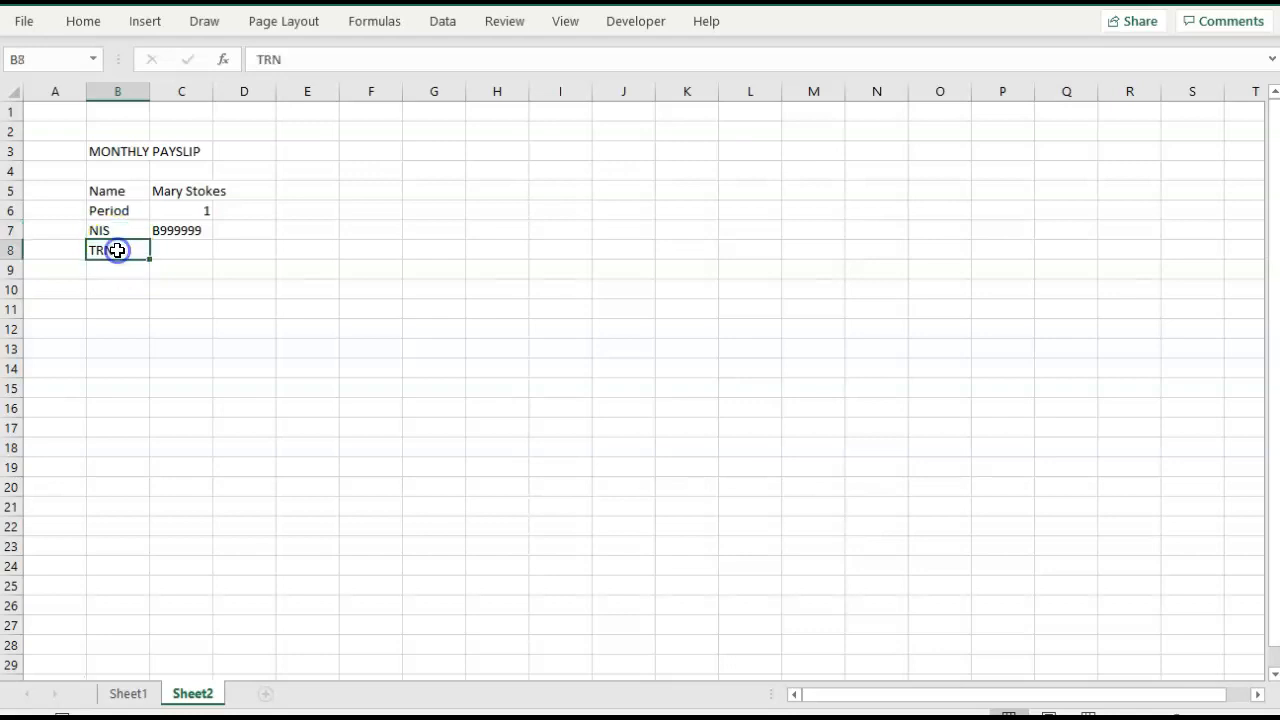
{"action": "left_click", "coordinate": [178, 245]}
{"action": "type", "text": "99"}
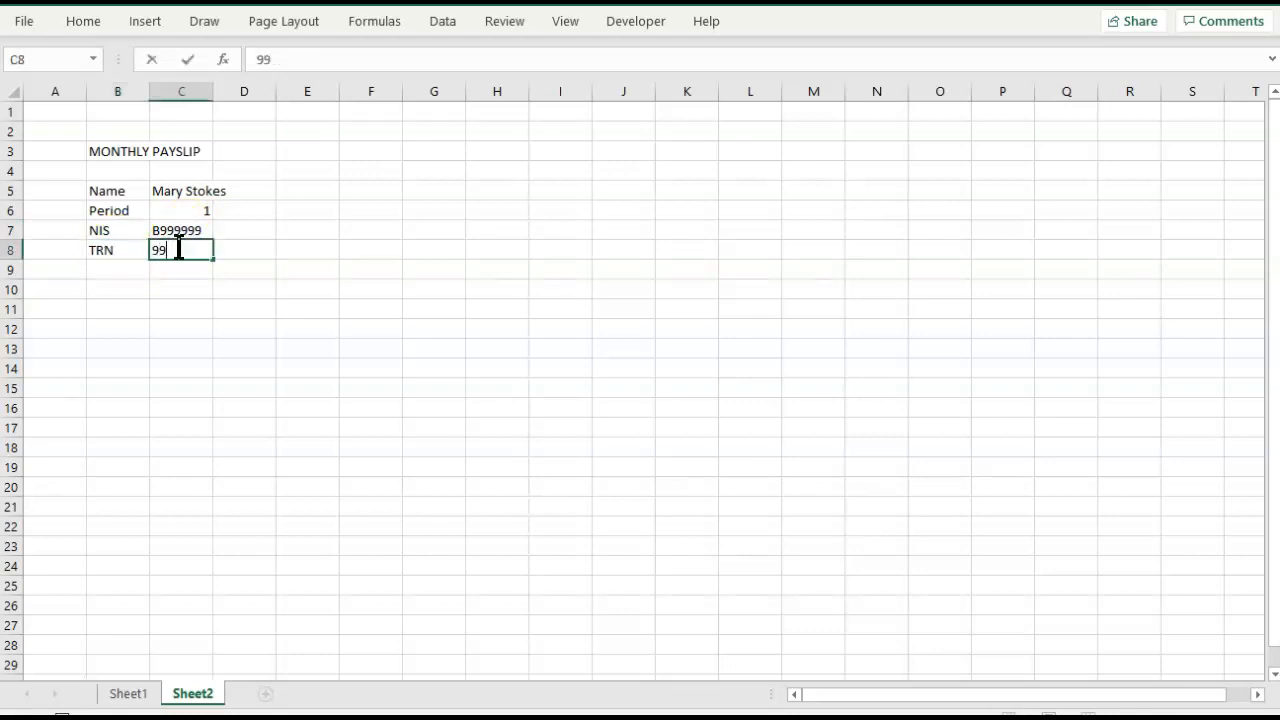
{"action": "type", "text": "9-999-999"}
{"action": "left_click", "coordinate": [118, 270]}
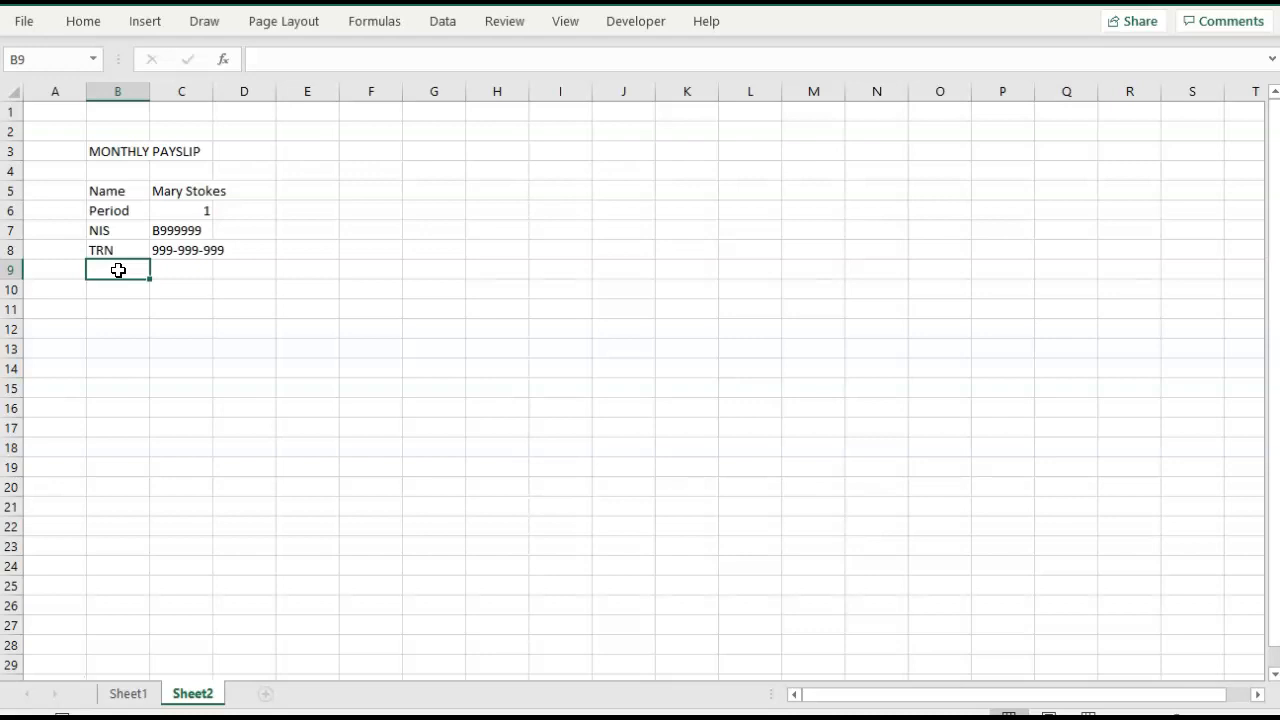
- Add the label "Company:" in B4, directly above the Name row
{"action": "left_click", "coordinate": [117, 168]}
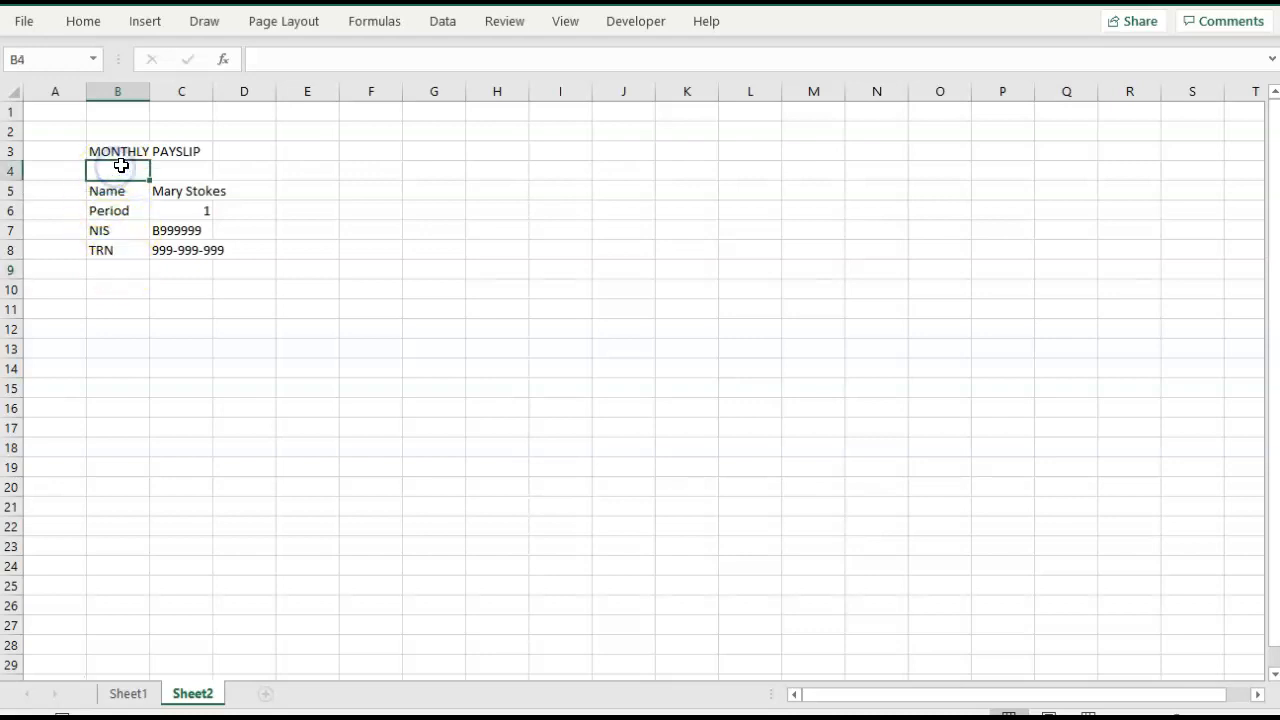
{"action": "type", "text": "Company"}
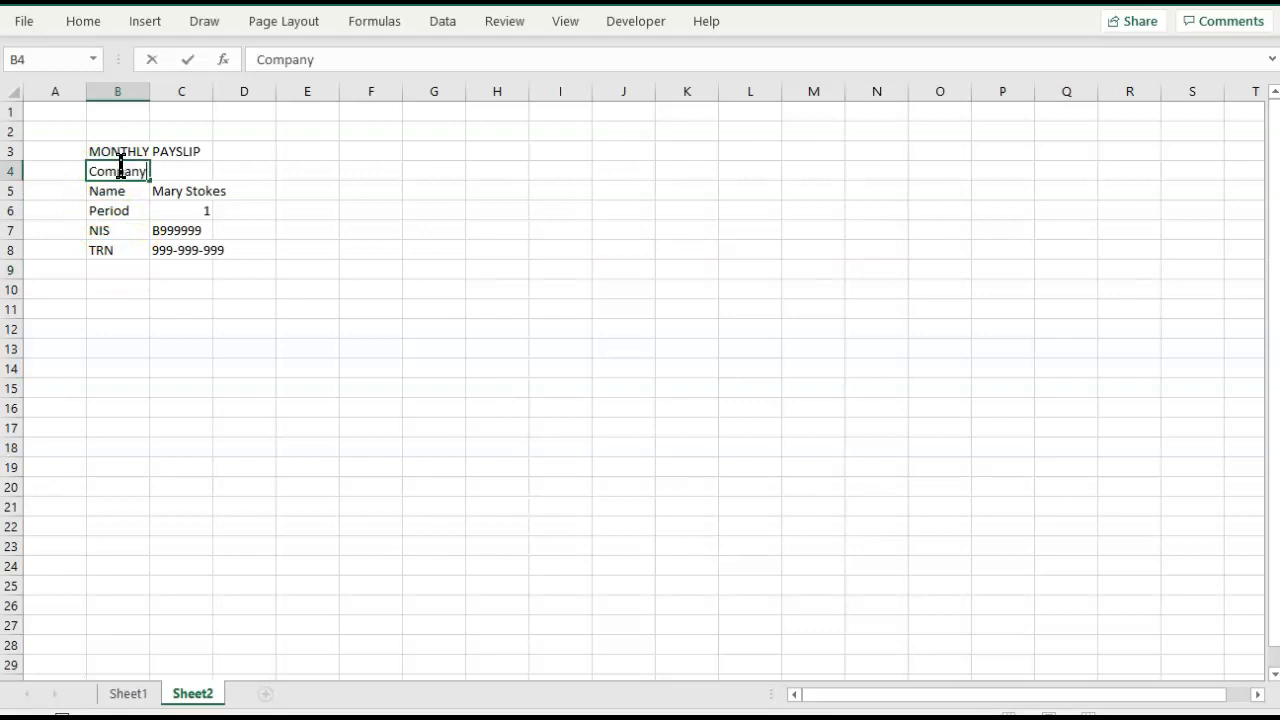
{"action": "type", "text": ":"}
{"action": "key", "text": "Tab"}
{"action": "key", "text": "Tab"}
{"action": "key", "text": "shift+Tab"}
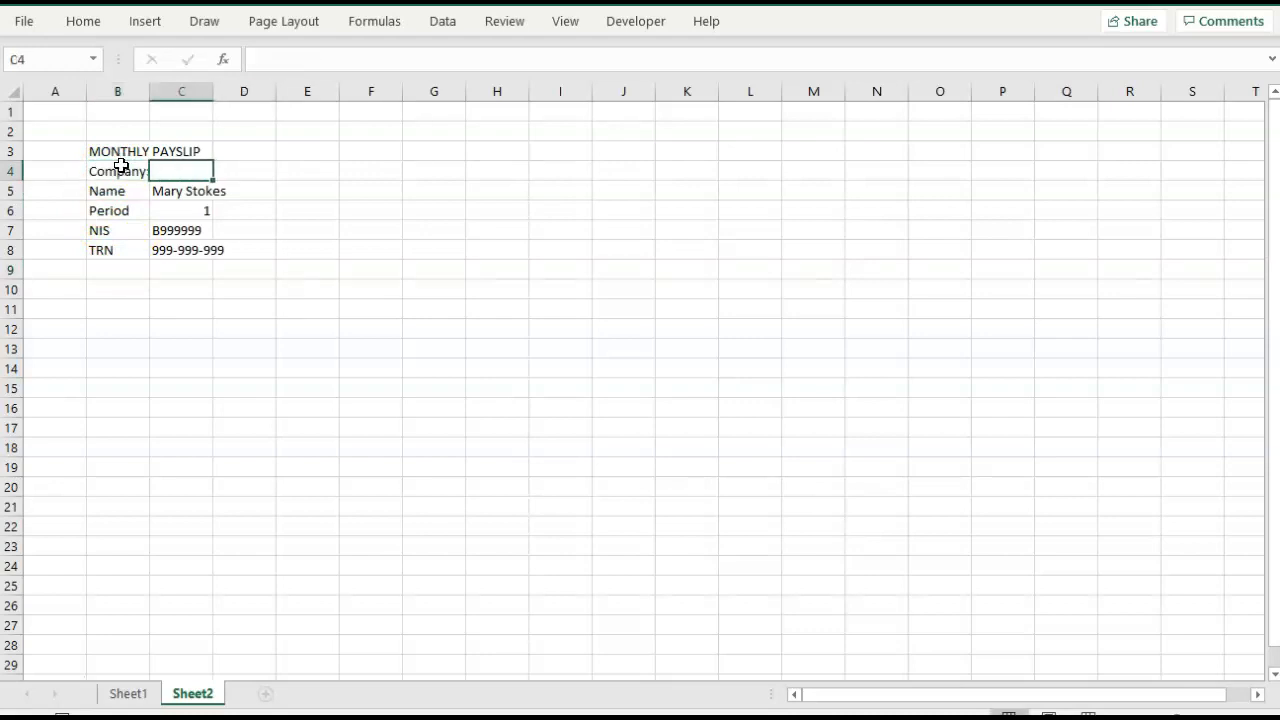
- Widen column B to fit its labels and enter "COMPANY NAME" in C4
{"action": "left_click_drag", "start_coordinate": [149, 82], "coordinate": [170, 82]}
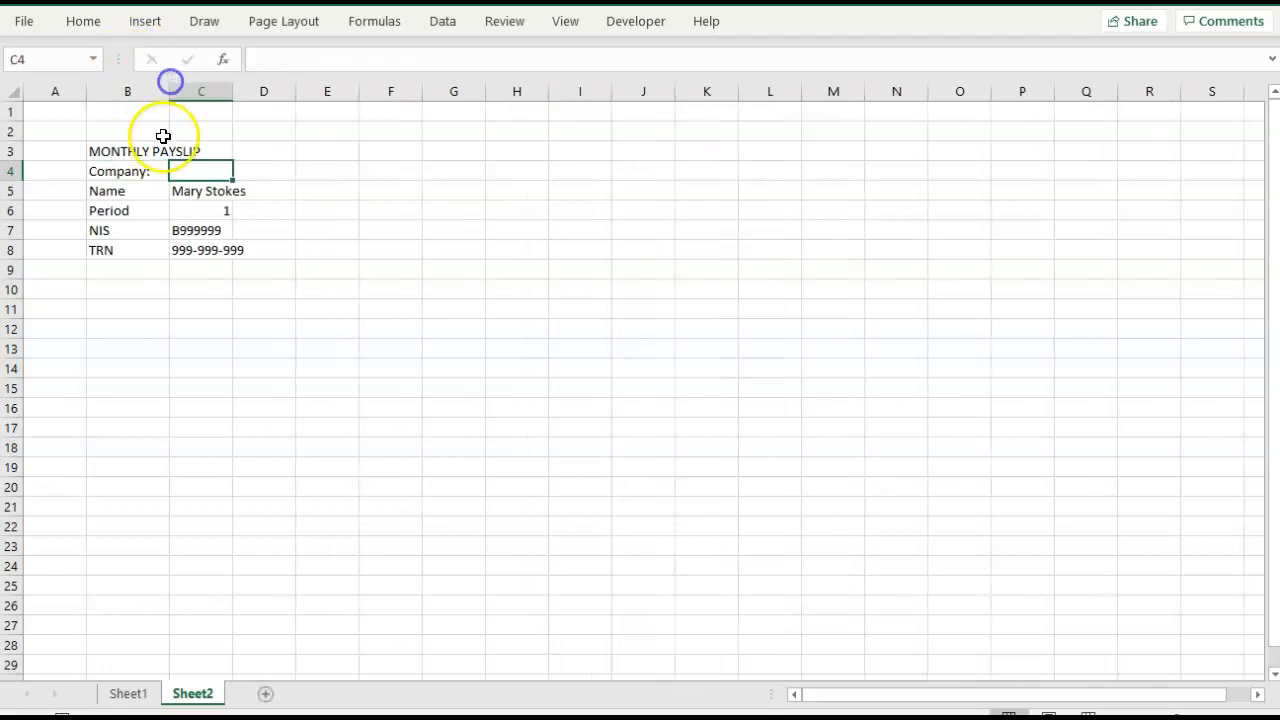
{"action": "type", "text": "COMPANY NAME"}
{"action": "key", "text": "shift+Tab"}
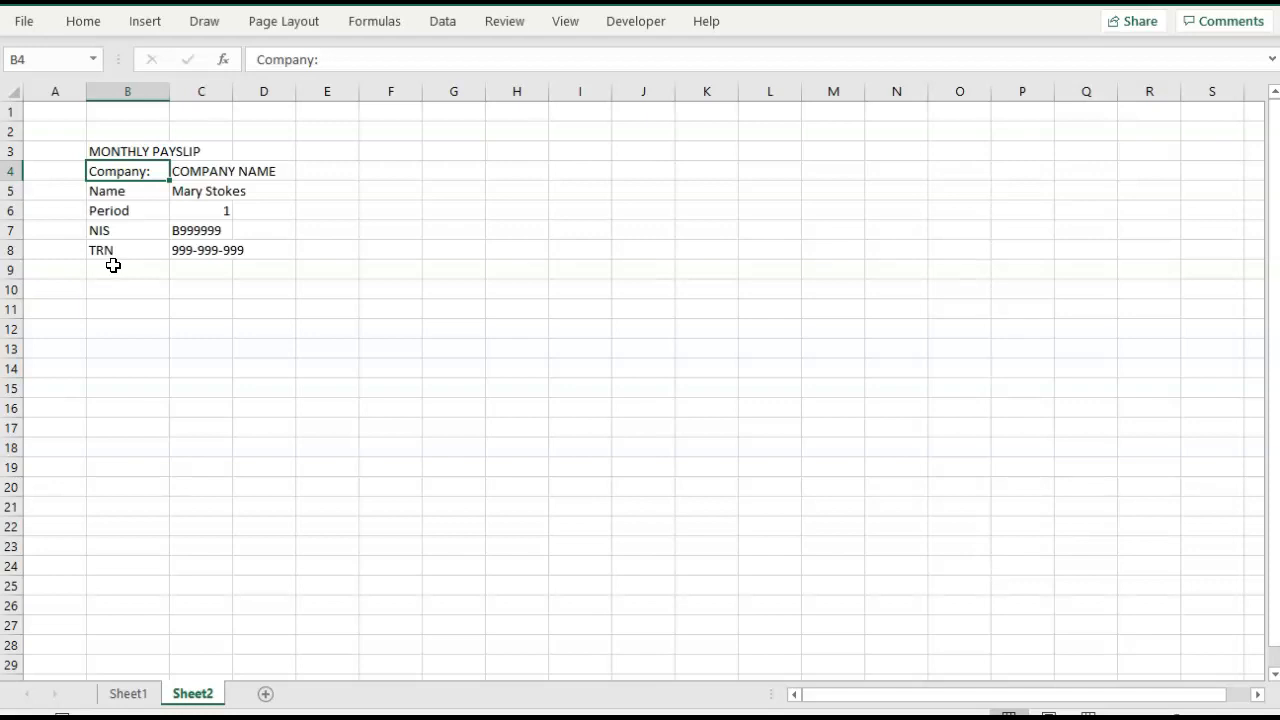
- Insert an entire row above the Period row, between Name and Period
{"action": "left_click", "coordinate": [106, 211]}
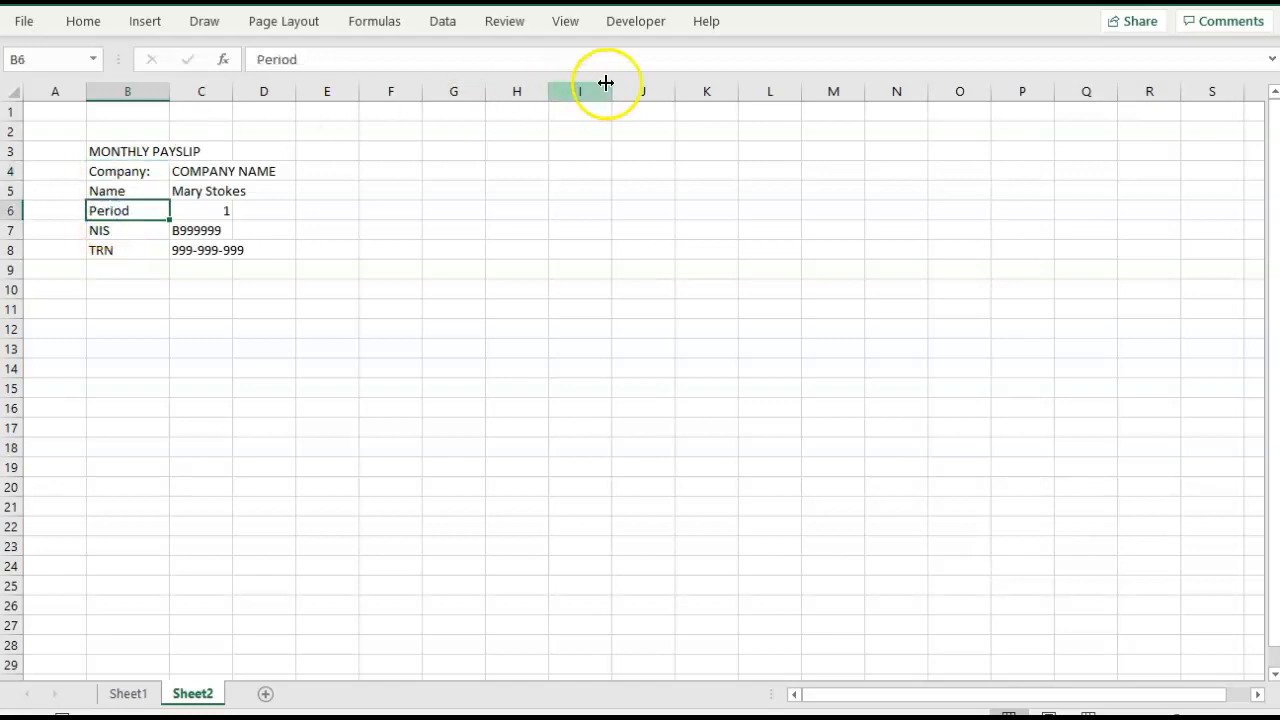
{"action": "left_click", "coordinate": [149, 22]}
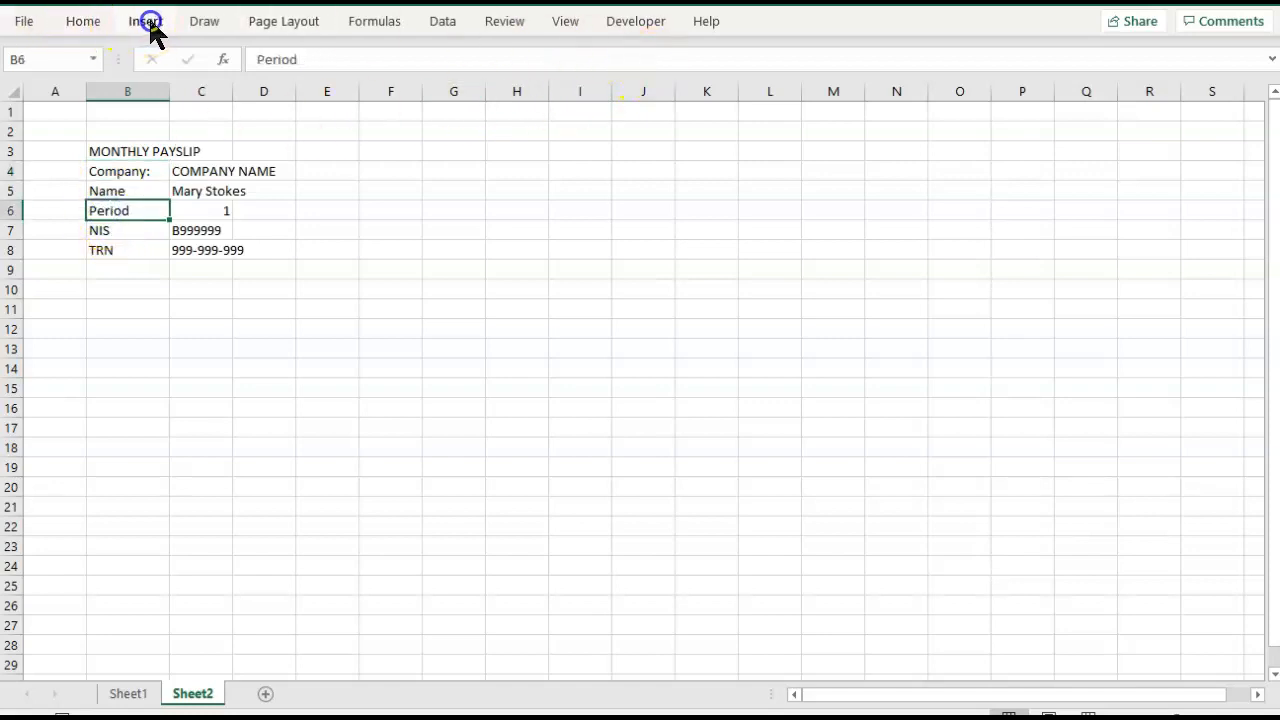
{"action": "left_click", "coordinate": [149, 22]}
{"action": "left_click", "coordinate": [80, 24]}
{"action": "left_click", "coordinate": [998, 49]}
{"action": "left_click", "coordinate": [1000, 79]}
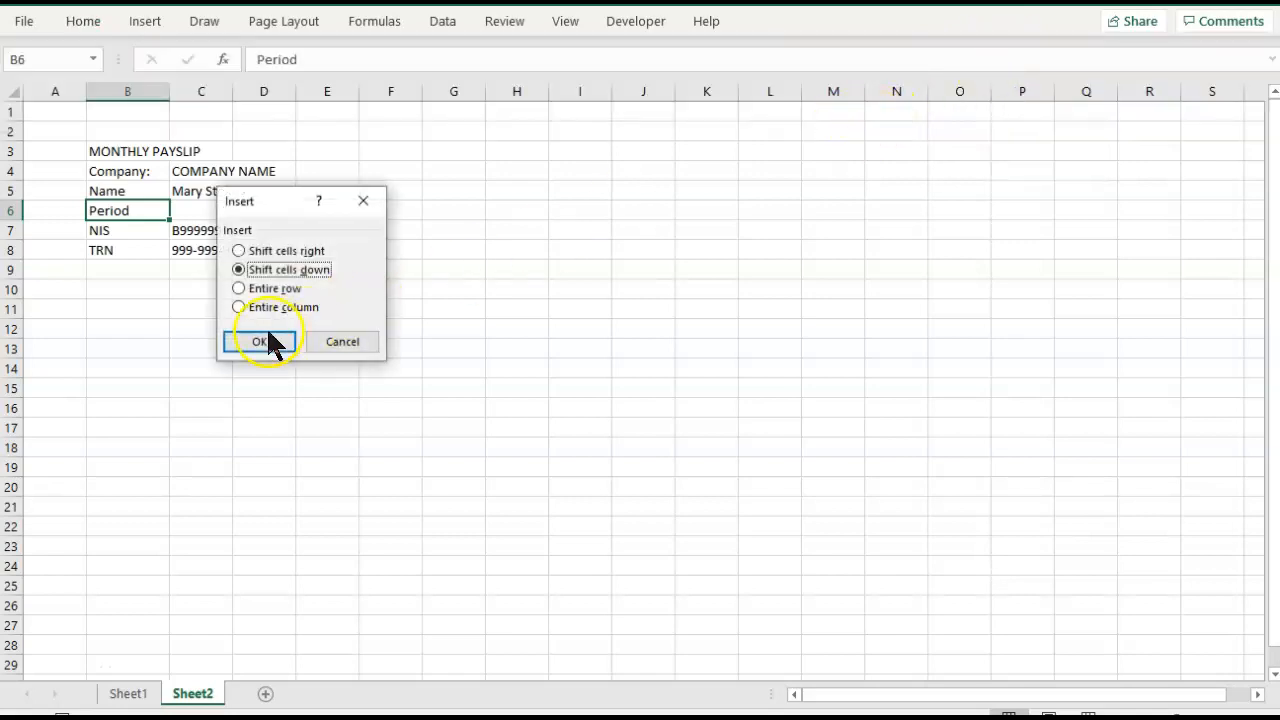
{"action": "left_click", "coordinate": [267, 288]}
{"action": "left_click", "coordinate": [262, 341]}
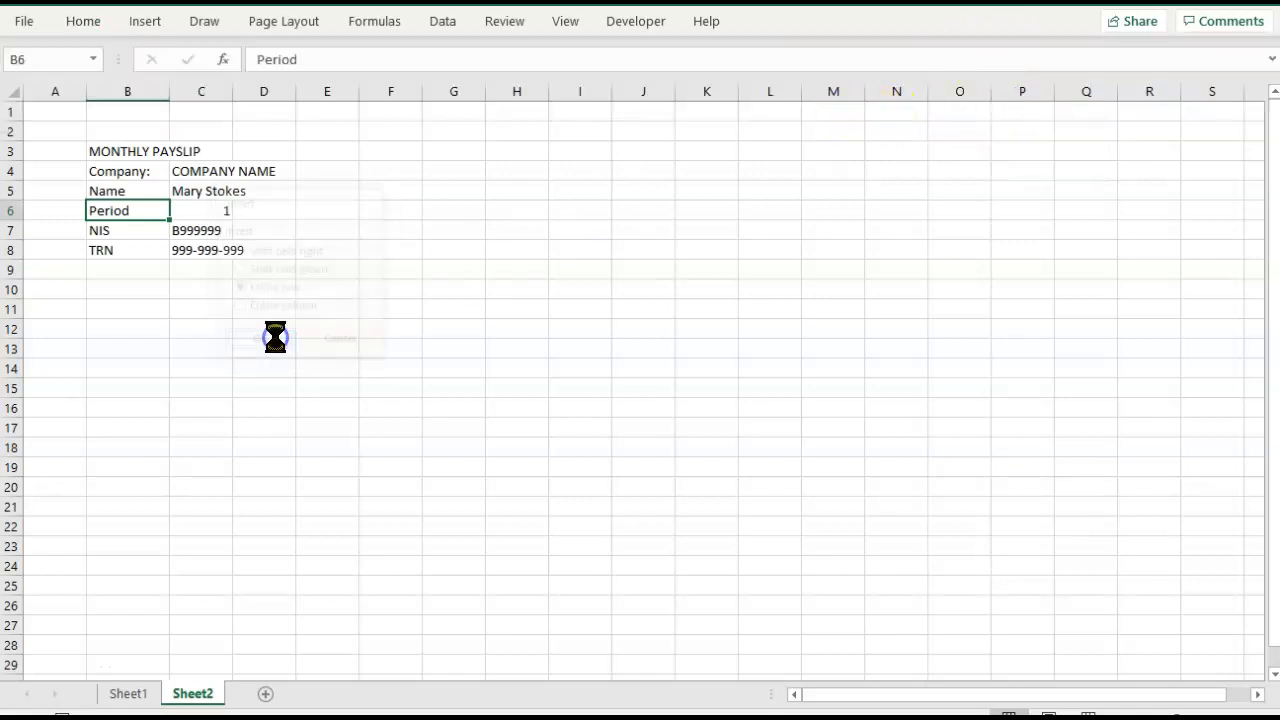
- Add the label "ID #" in B6 and enter the employee's ID number in C6
{"action": "type", "text": "ID"}
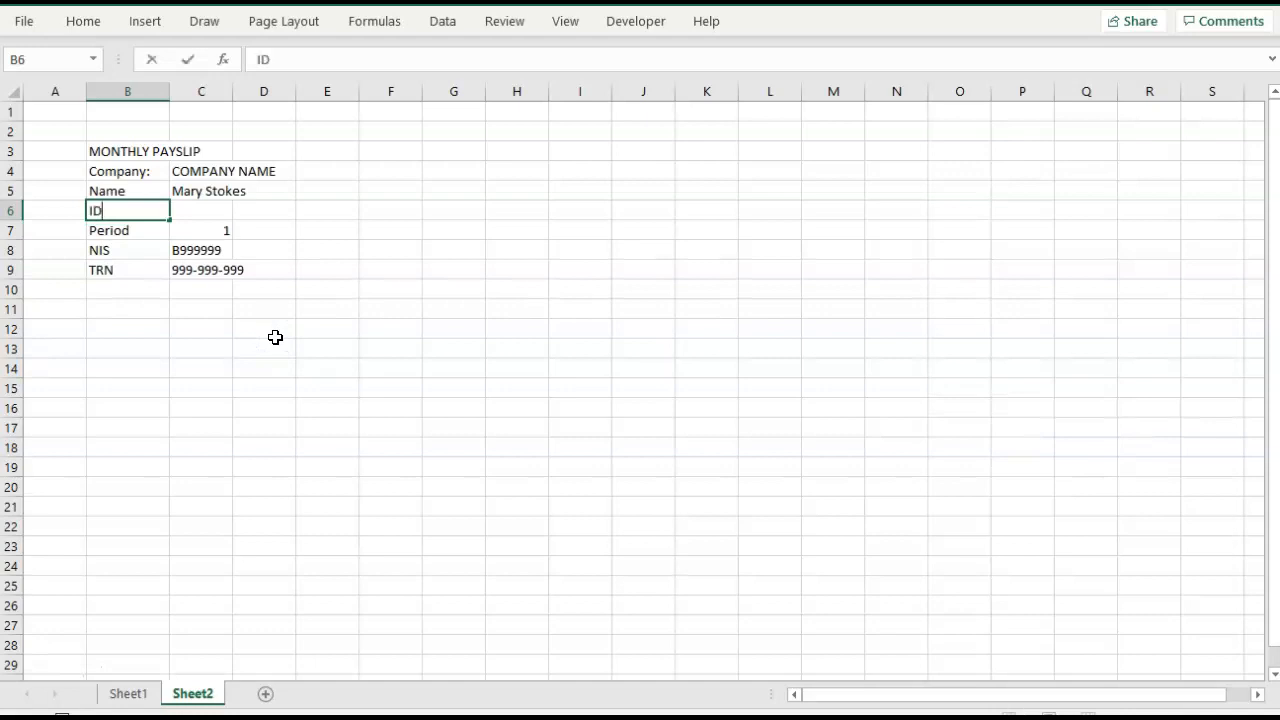
{"action": "type", "text": " #"}
{"action": "key", "text": "Return"}
{"action": "key", "text": "Up"}
{"action": "key", "text": "Right"}
{"action": "type", "text": "1872"}
{"action": "left_click", "coordinate": [401, 337]}
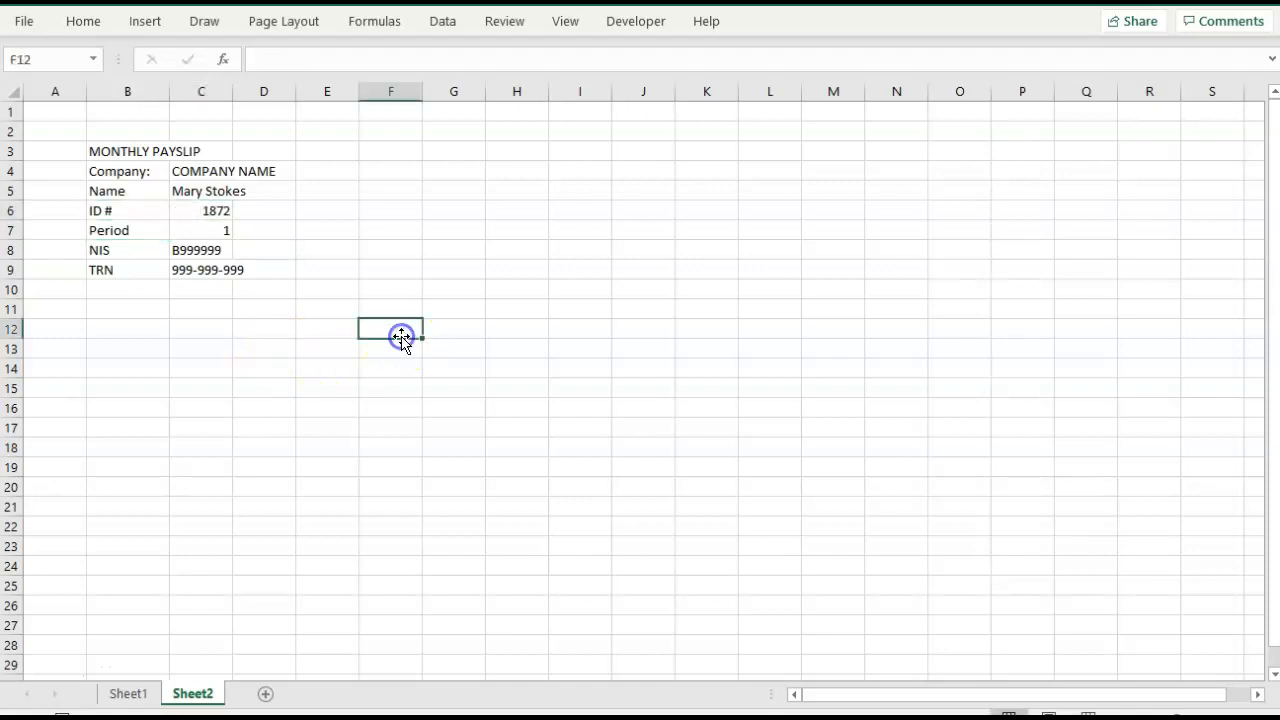
- Left-align the employee ID number in C6
{"action": "left_click", "coordinate": [228, 210]}
{"action": "left_click", "coordinate": [84, 21]}
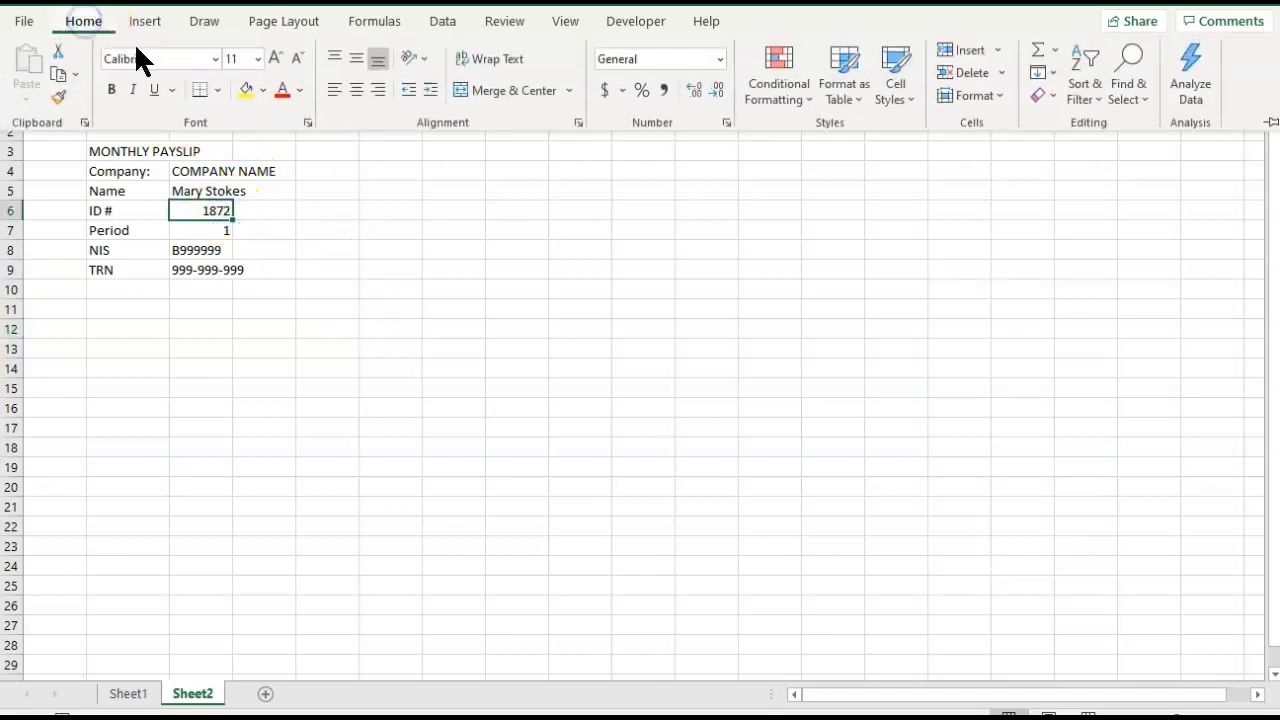
{"action": "left_click", "coordinate": [334, 89]}
{"action": "left_click", "coordinate": [386, 209]}
{"action": "left_click", "coordinate": [300, 329]}
- Centre the Period value in C7 horizontally
{"action": "left_click", "coordinate": [211, 231]}
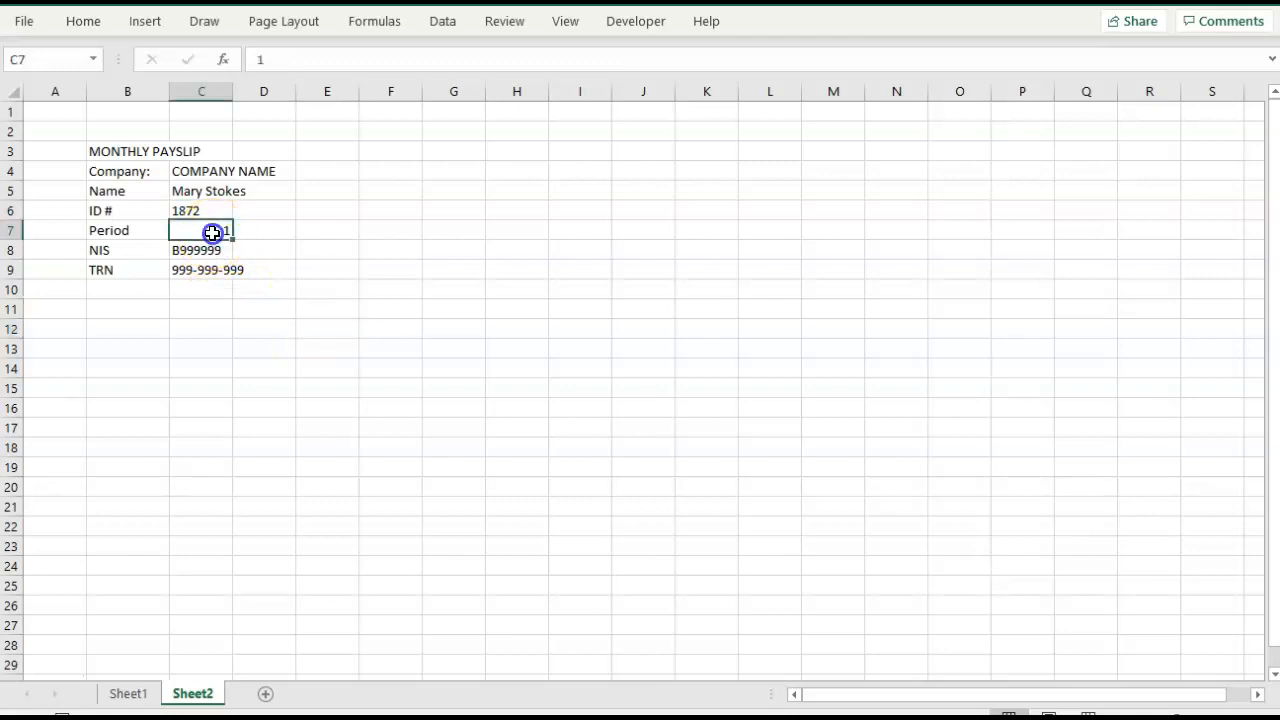
{"action": "left_click", "coordinate": [88, 24]}
{"action": "left_click", "coordinate": [334, 90]}
{"action": "left_click", "coordinate": [357, 90]}
{"action": "left_click", "coordinate": [346, 152]}
{"action": "left_click", "coordinate": [205, 290]}
{"action": "left_click", "coordinate": [138, 316]}
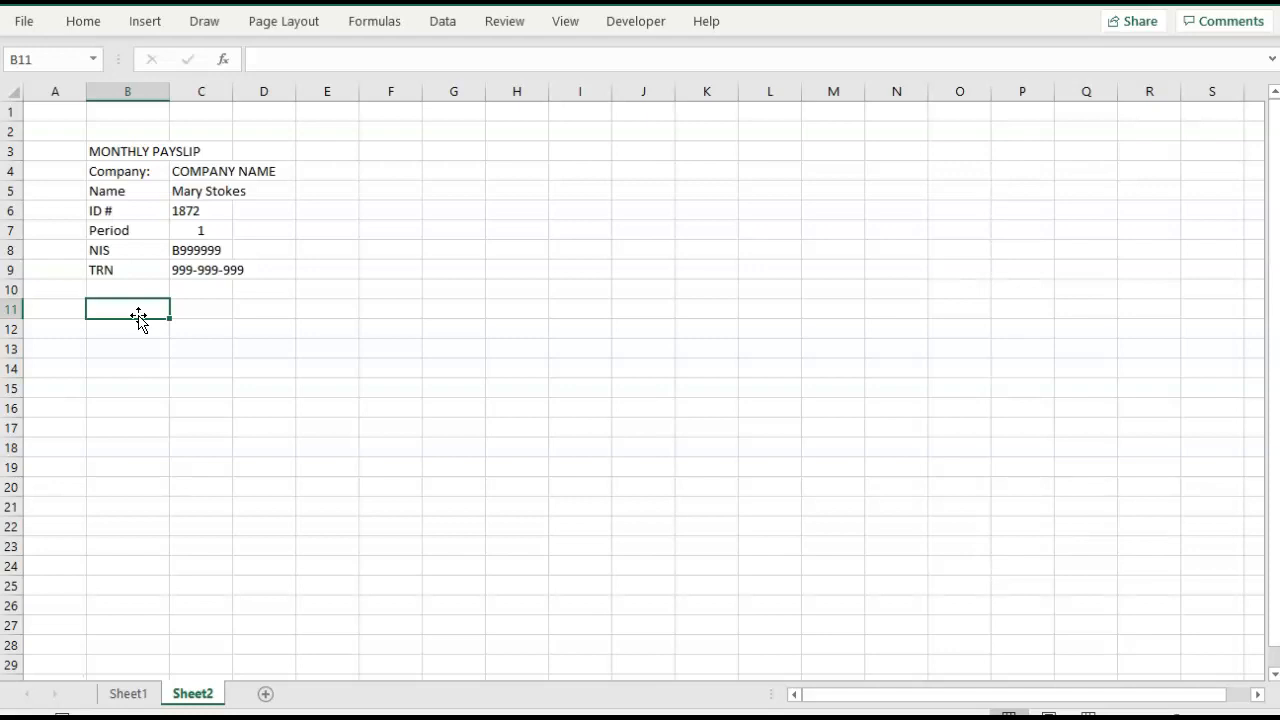
- Enter the section headings "EARNINGS" in B11 and "DEDUCTIONS" in G11
{"action": "type", "text": "EARNINGS"}
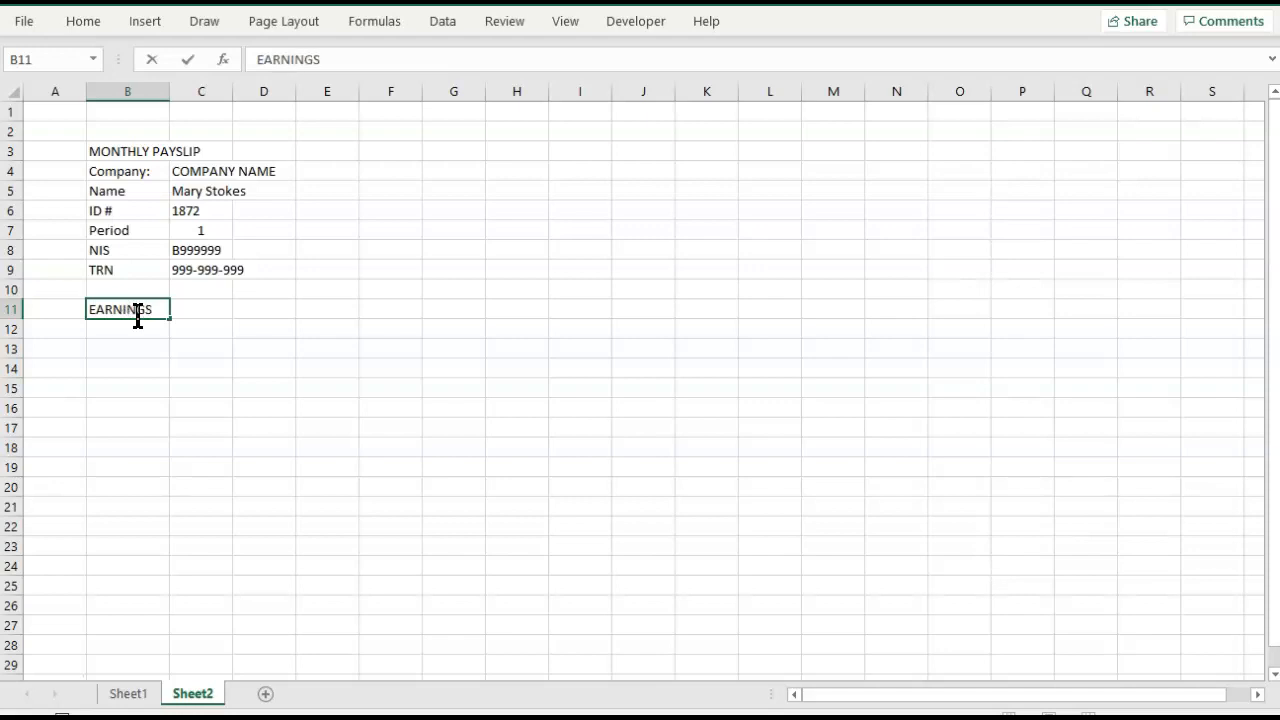
{"action": "left_click", "coordinate": [437, 306]}
{"action": "type", "text": "DEDUCTIONS"}
{"action": "left_click", "coordinate": [442, 352]}
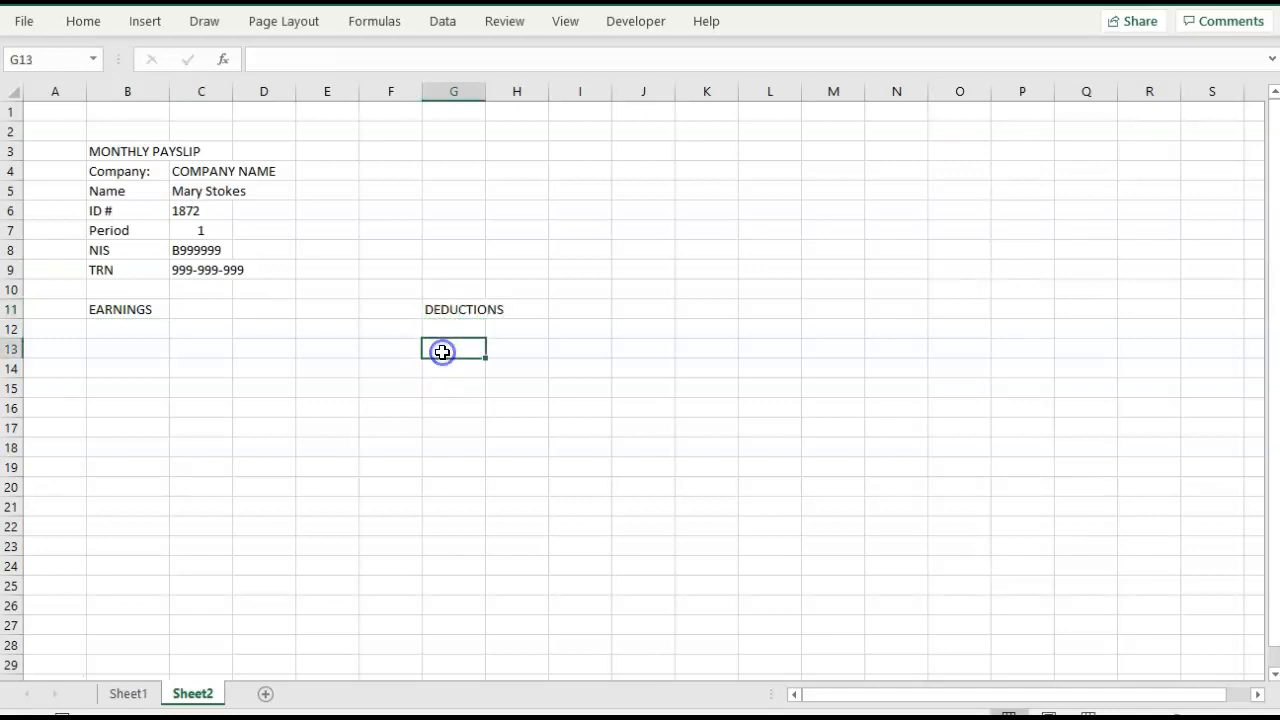
- Add the label "NET PAY" in G23, below the deductions area
{"action": "left_click", "coordinate": [106, 322]}
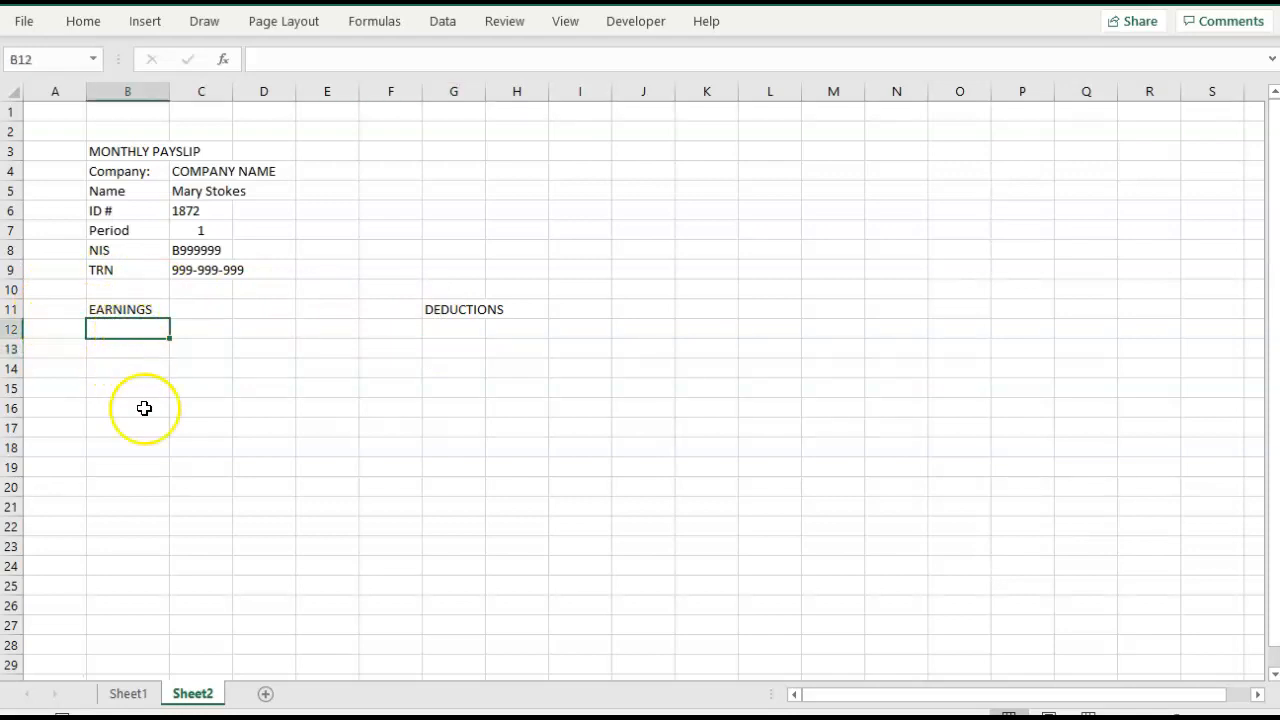
{"action": "left_click", "coordinate": [442, 548]}
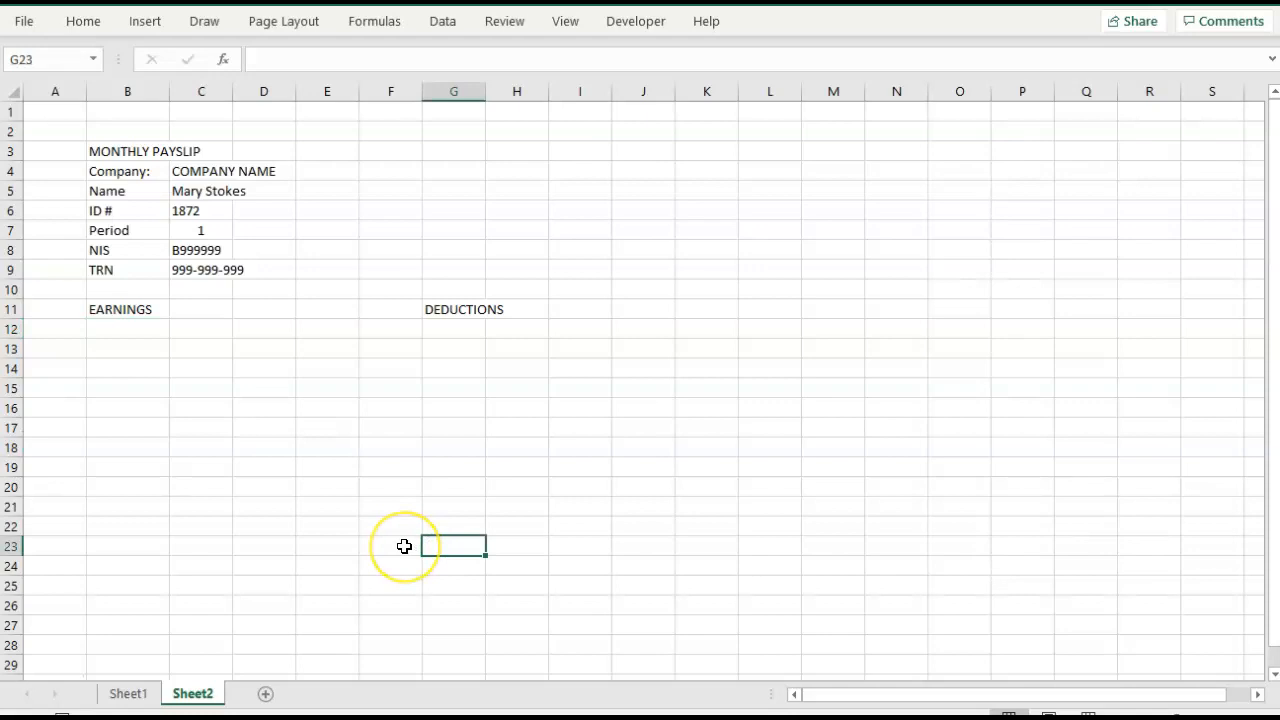
{"action": "type", "text": "NET "}
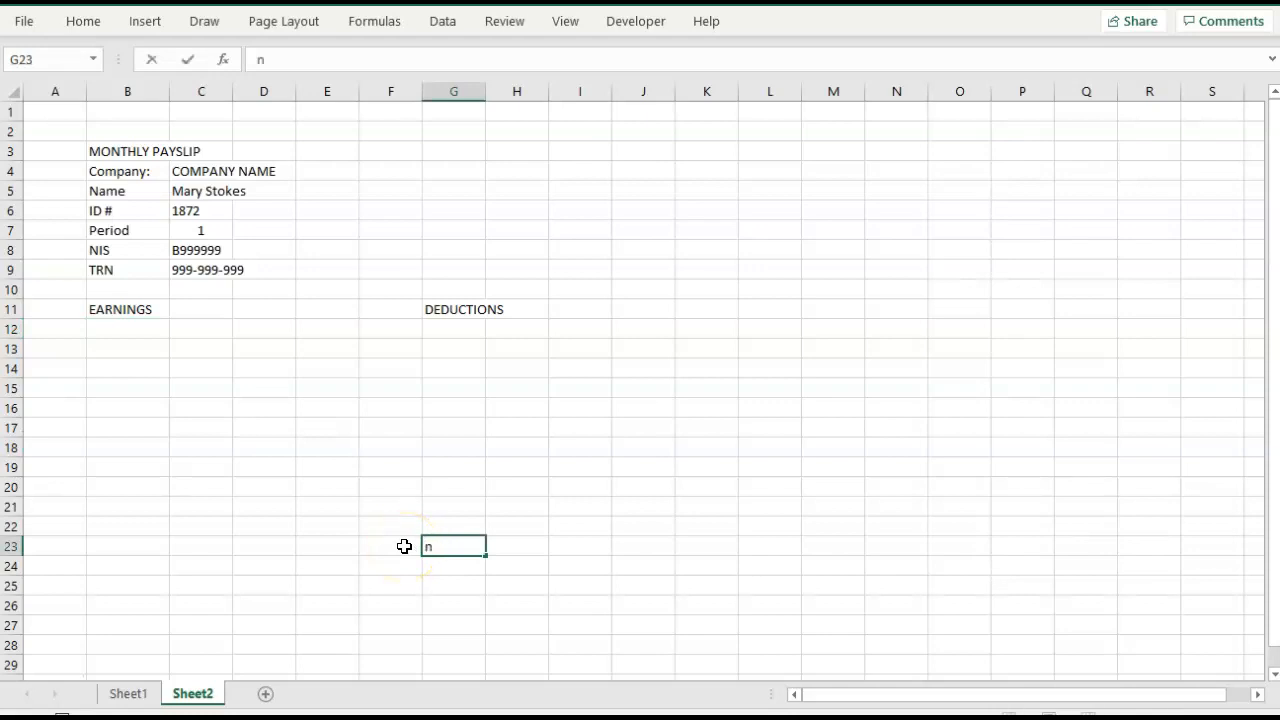
{"action": "type", "text": "PAY"}
{"action": "key", "text": "Return"}
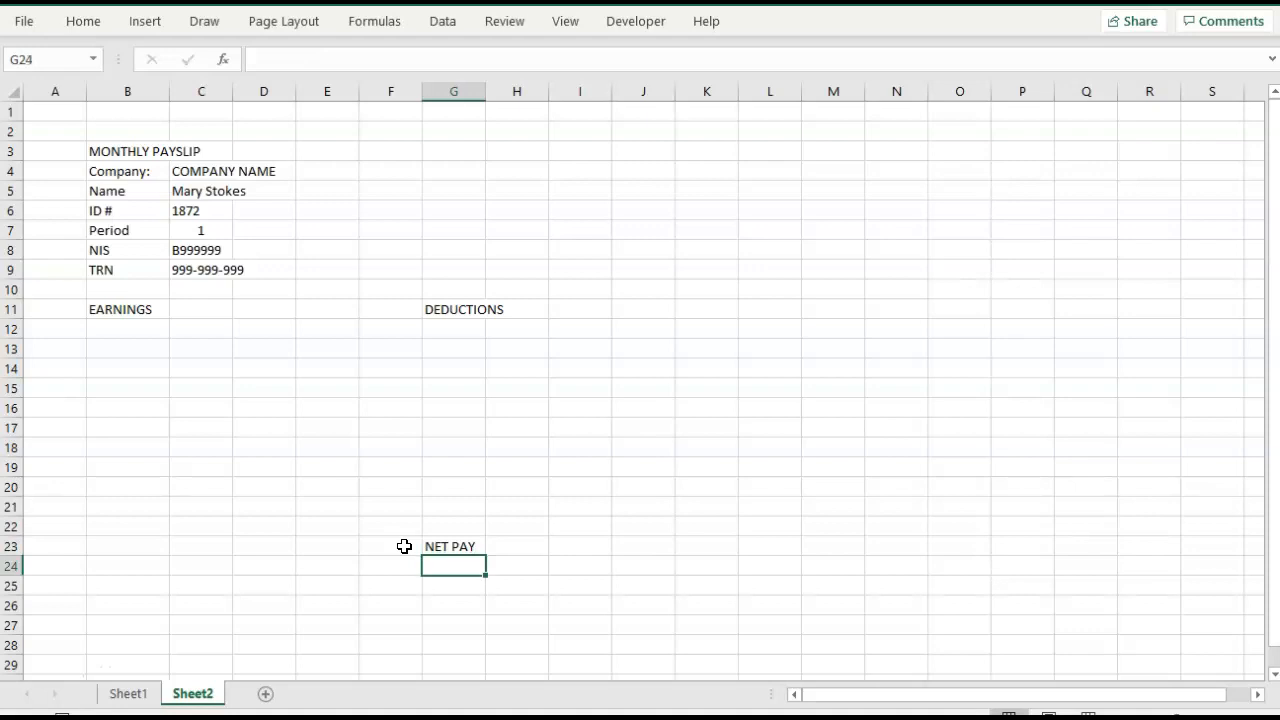
- List the statutory deductions NIS, NHT, ED TAX and PAYE in G12 to G15 under the DEDUCTIONS heading
{"action": "left_click", "coordinate": [130, 312]}
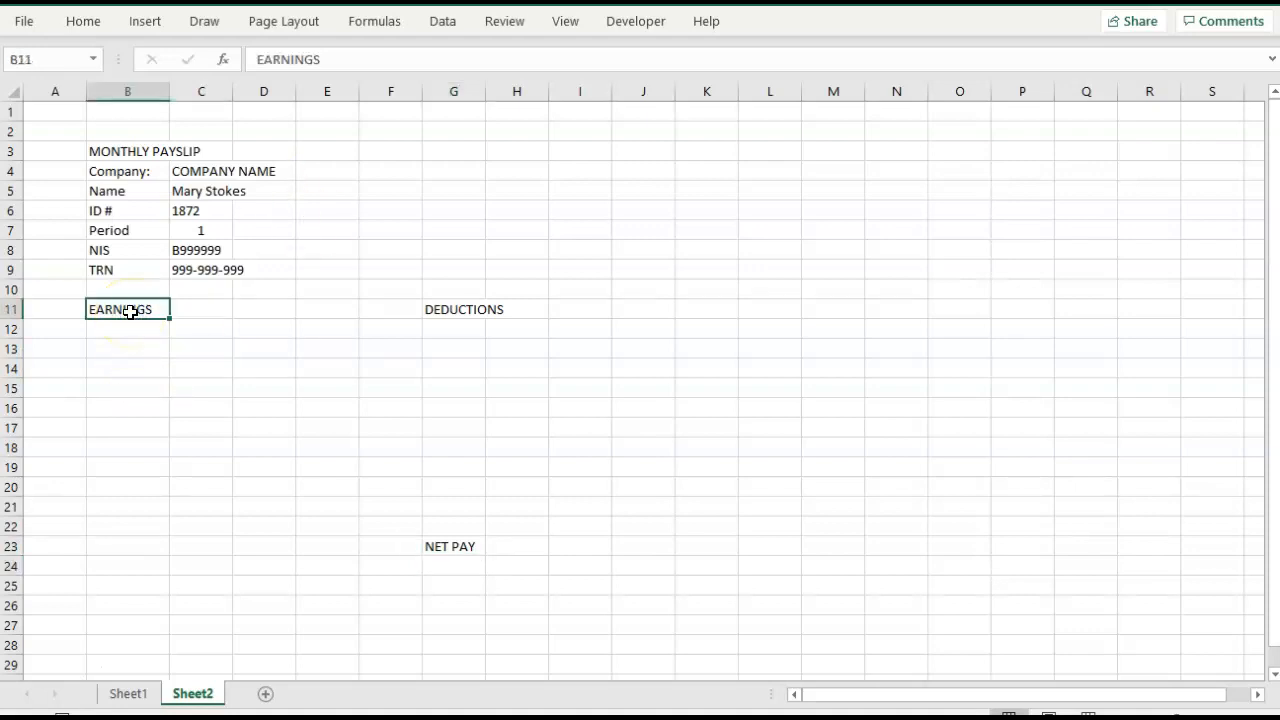
{"action": "left_click", "coordinate": [460, 311]}
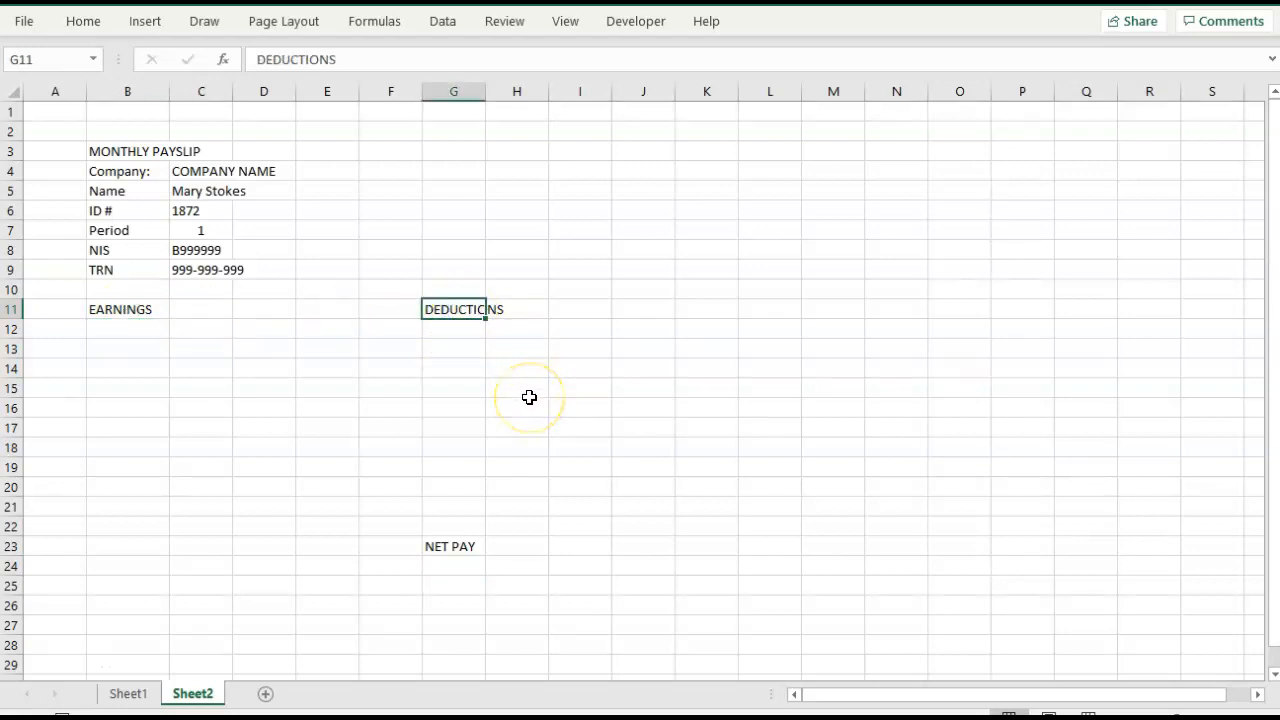
{"action": "left_click", "coordinate": [459, 333]}
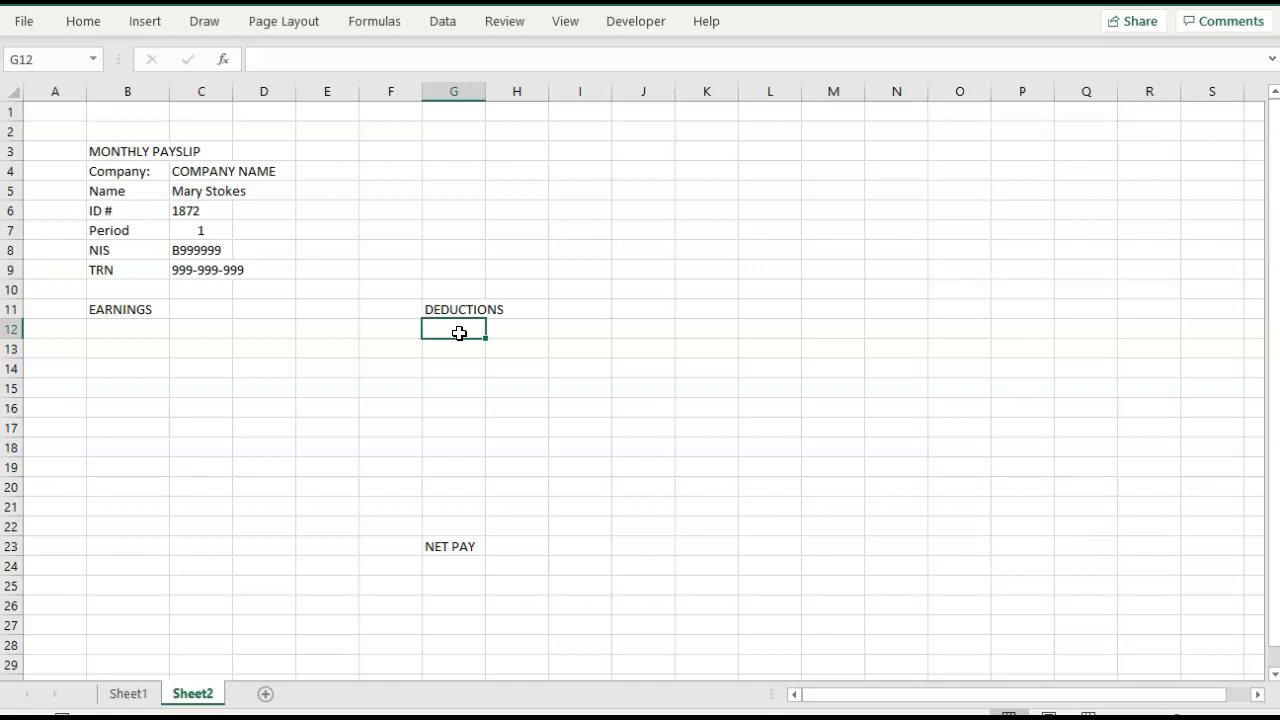
{"action": "left_click", "coordinate": [459, 333]}
{"action": "type", "text": "="}
{"action": "key", "text": "BackSpace"}
{"action": "type", "text": "ni"}
{"action": "key", "text": "BackSpace"}
{"action": "key", "text": "BackSpace"}
{"action": "type", "text": "NIS"}
{"action": "key", "text": "Return"}
{"action": "type", "text": "NIS"}
{"action": "key", "text": "BackSpace"}
{"action": "key", "text": "BackSpace"}
{"action": "type", "text": "HT"}
{"action": "key", "text": "Return"}
{"action": "type", "text": "ED TAX"}
{"action": "key", "text": "Return"}
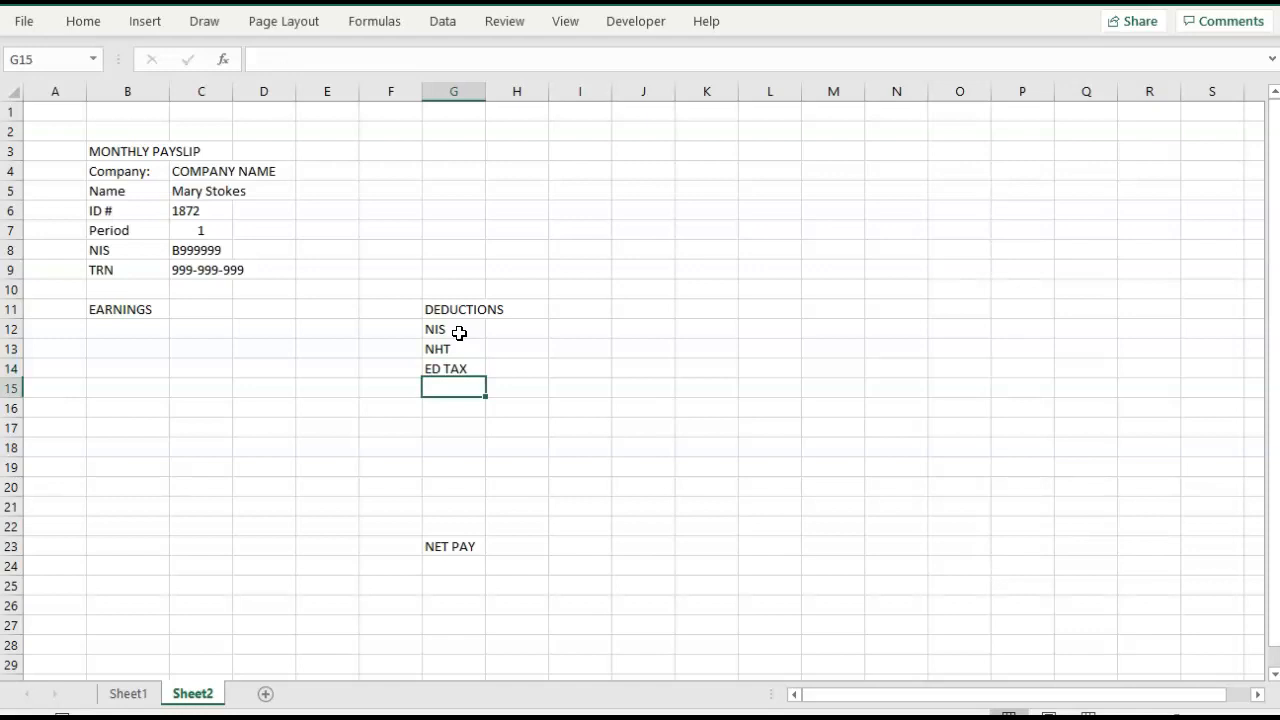
{"action": "type", "text": "PAYE"}
{"action": "key", "text": "Return"}
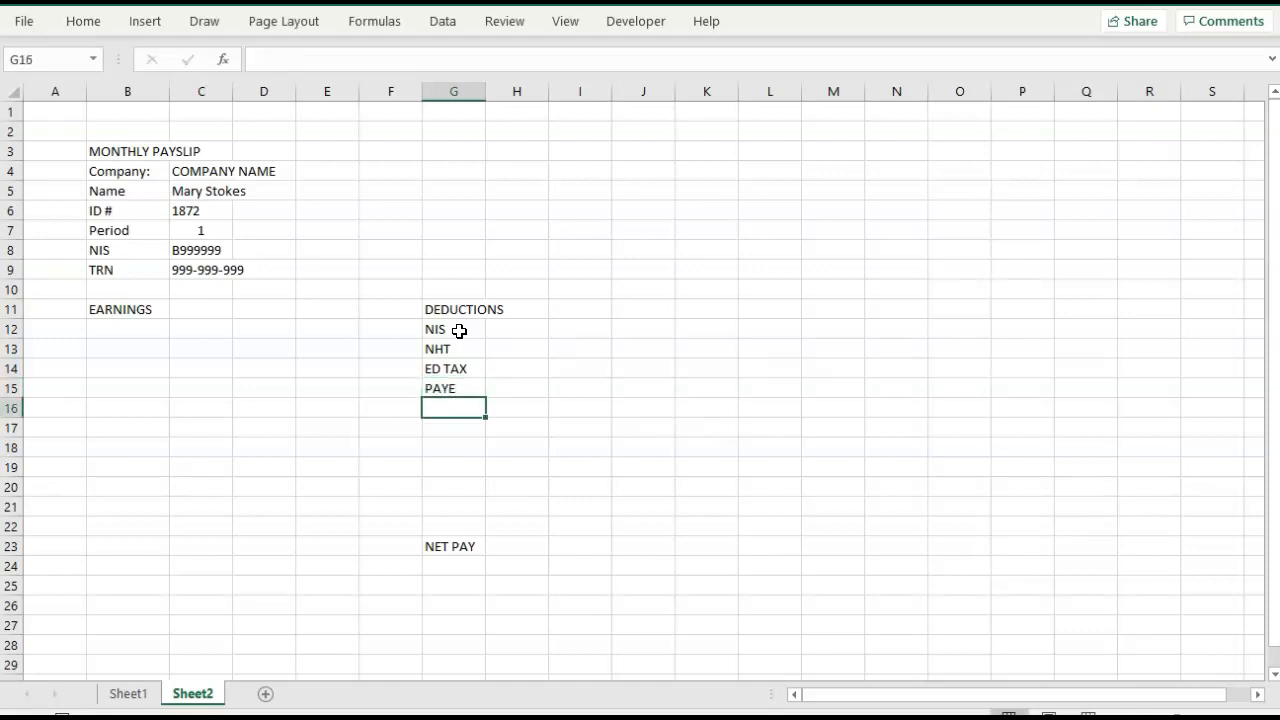
- Make the DEDUCTIONS heading in G11 bold
{"action": "key", "text": "Up"}
{"action": "key", "text": "Up"}
{"action": "key", "text": "Up"}
{"action": "key", "text": "Up"}
{"action": "key", "text": "Up"}
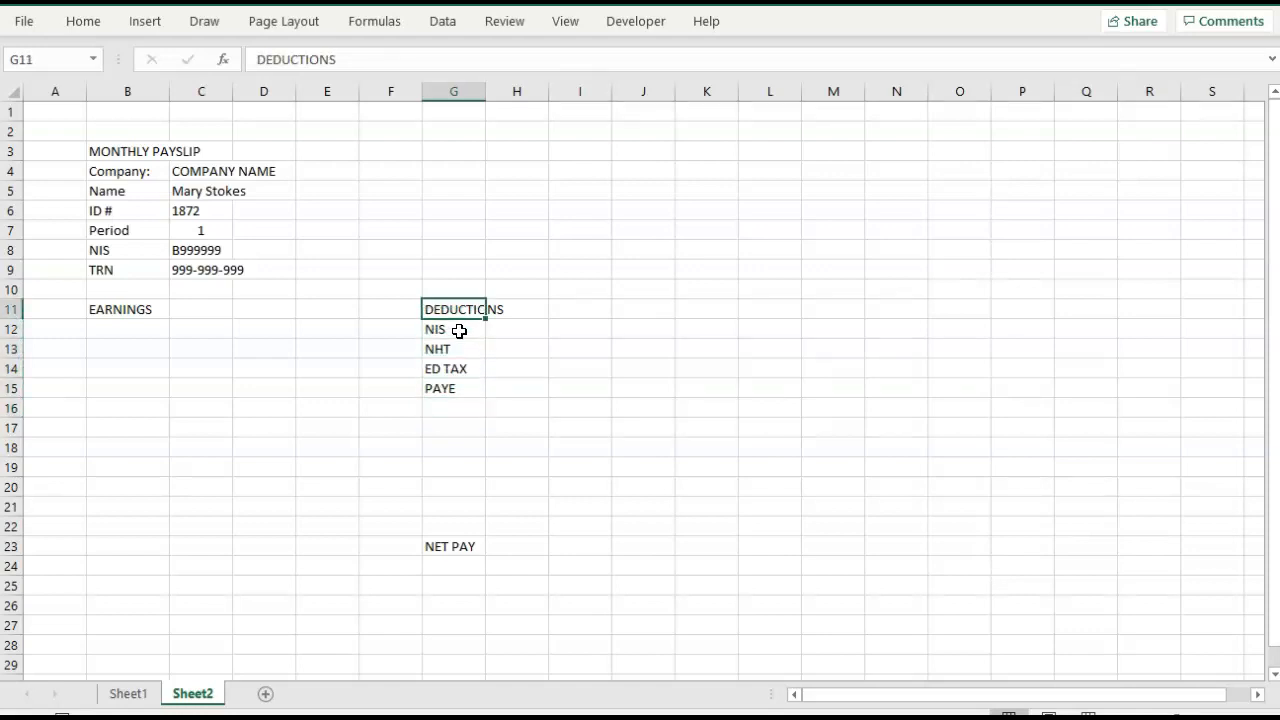
{"action": "key", "text": "ctrl+b"}
- Add "Pension" in G16, directly below PAYE in the deductions list
{"action": "key", "text": "Down"}
{"action": "key", "text": "Down"}
{"action": "key", "text": "Down"}
{"action": "key", "text": "Down"}
{"action": "key", "text": "Down"}
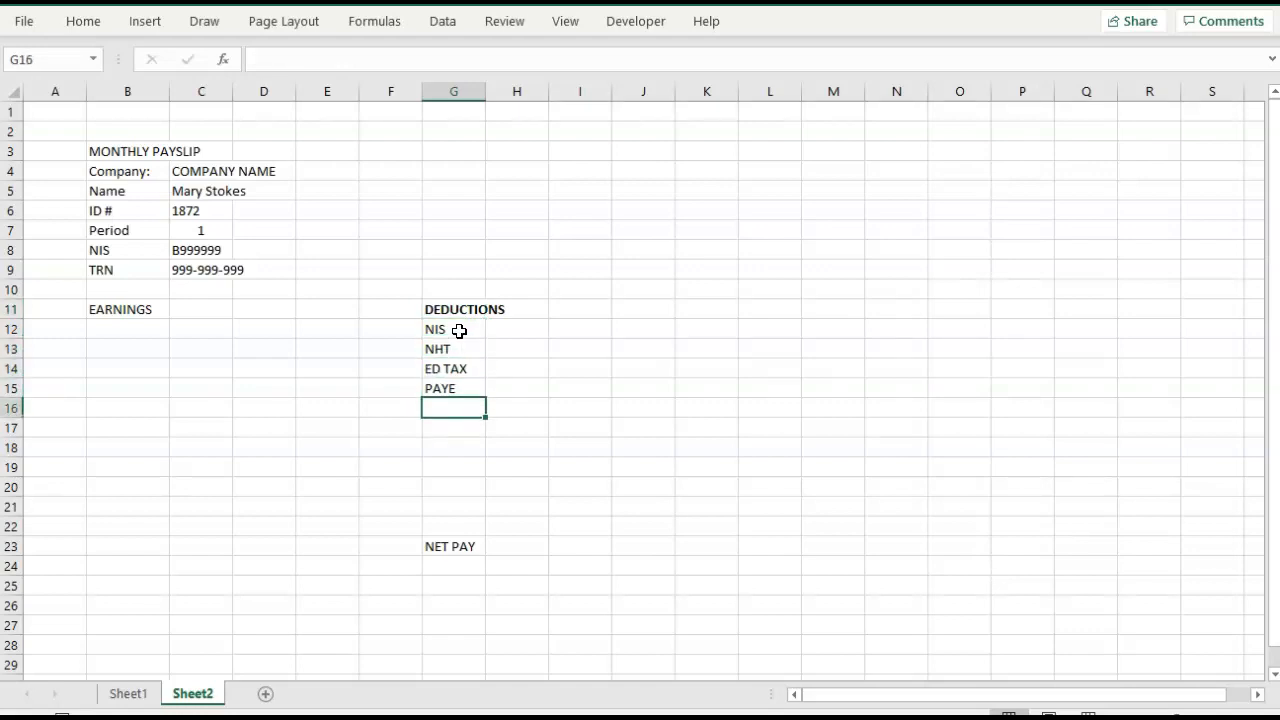
{"action": "type", "text": "Pension"}
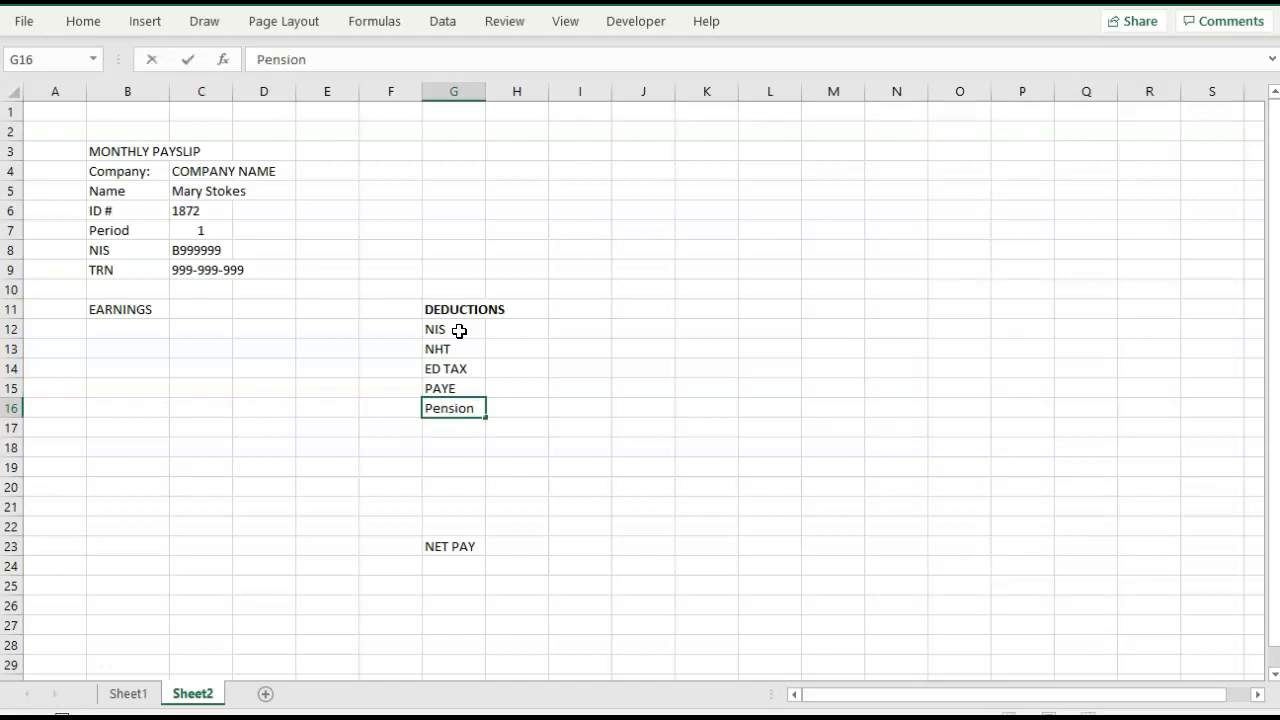
{"action": "key", "text": "Tab"}
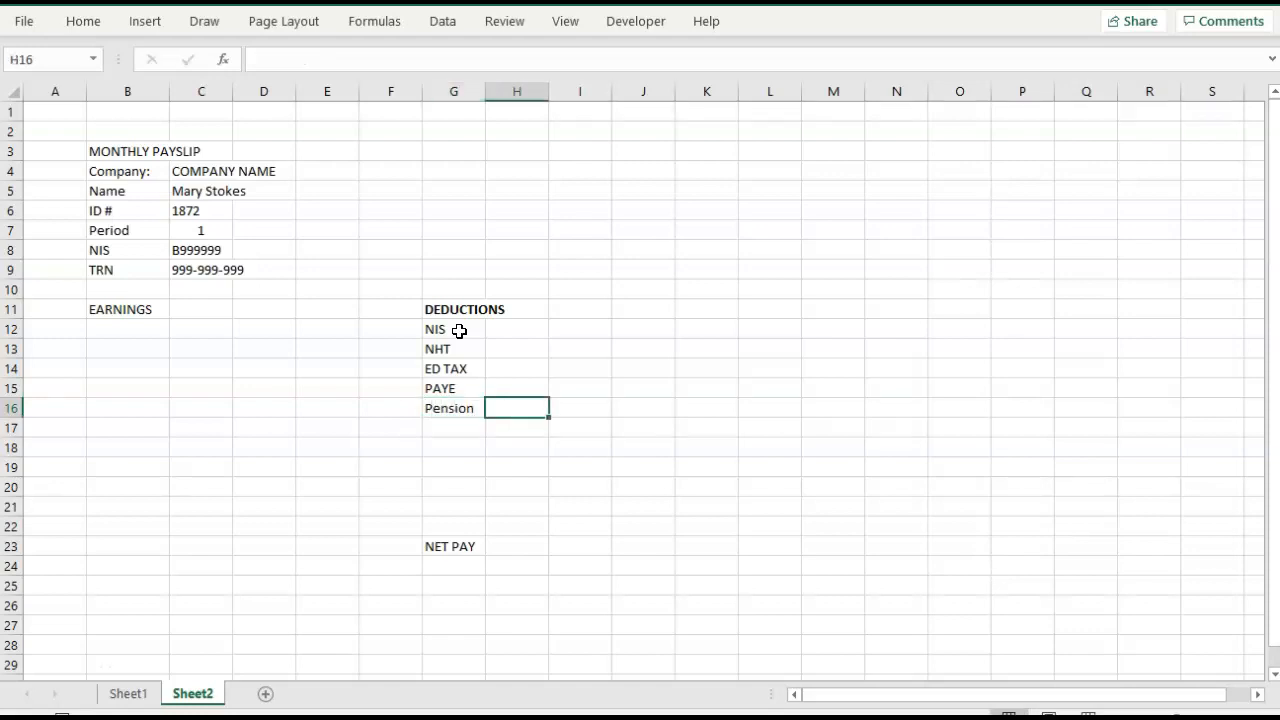
{"action": "key", "text": "Return"}
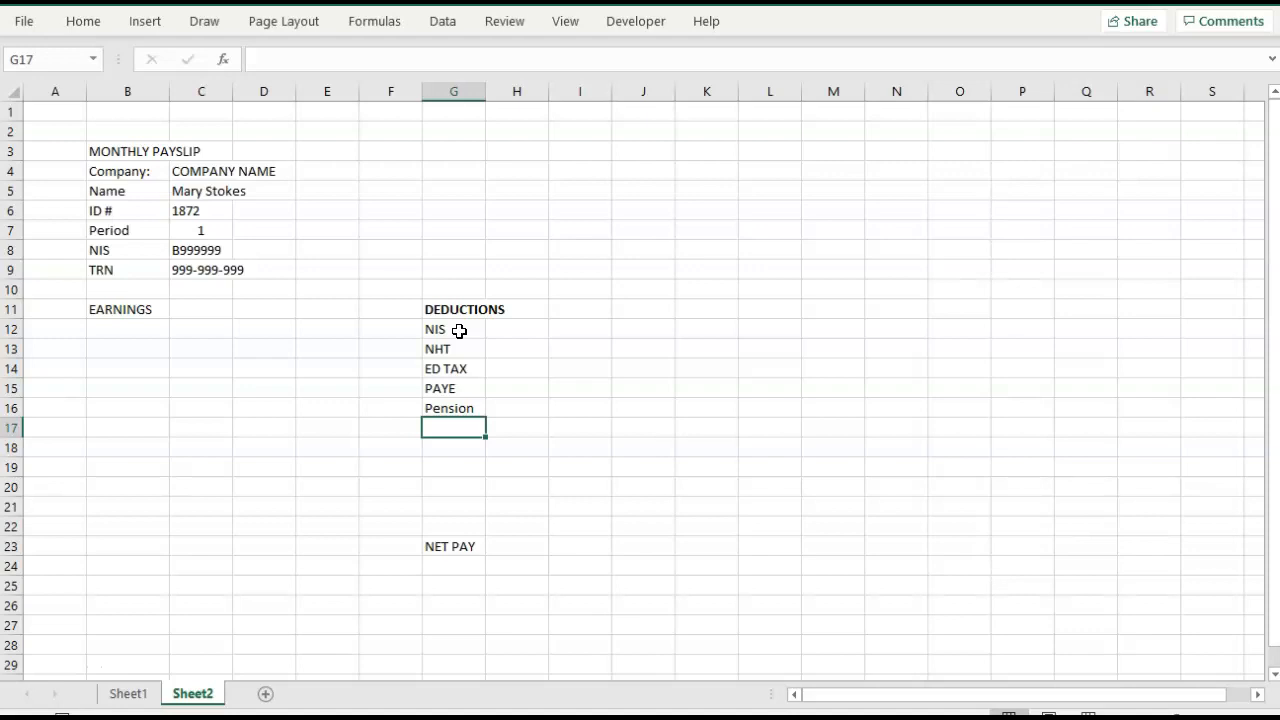
- Add "Life Insurance" to the deductions list in G17
{"action": "type", "text": "s"}
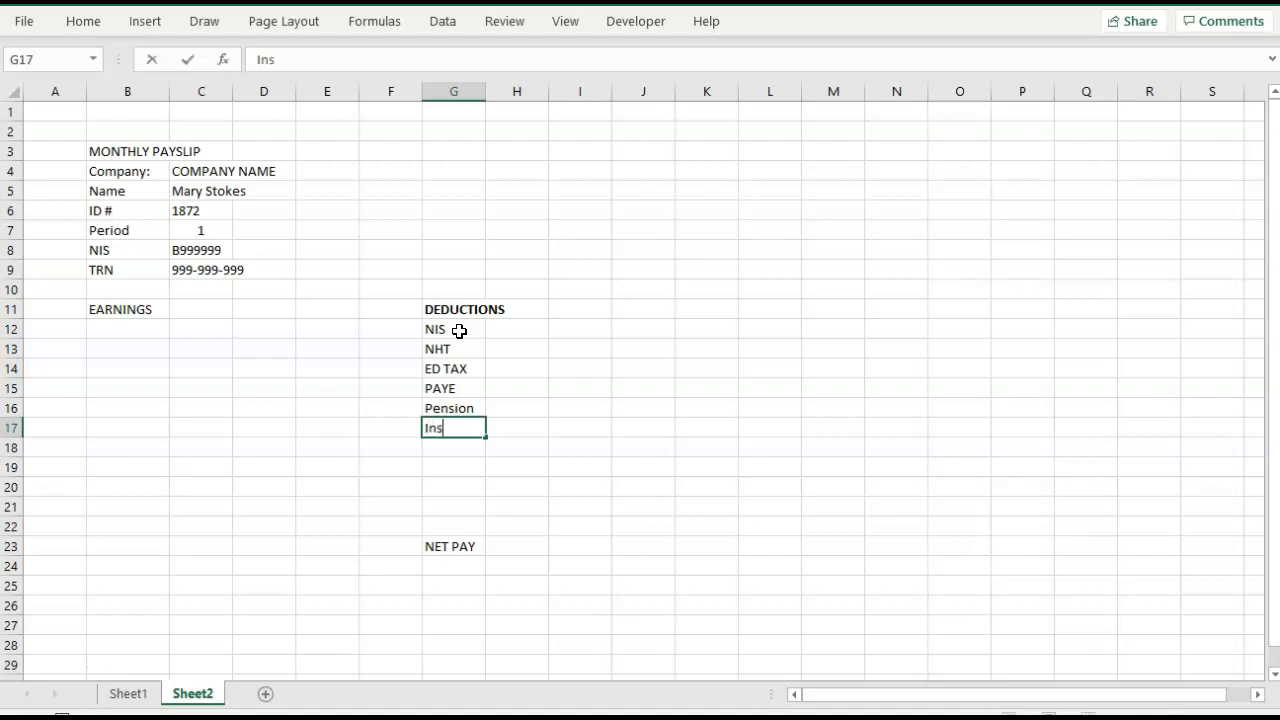
{"action": "key", "text": "BackSpace"}
{"action": "key", "text": "BackSpace"}
{"action": "key", "text": "BackSpace"}
{"action": "type", "text": "Life Insurance"}
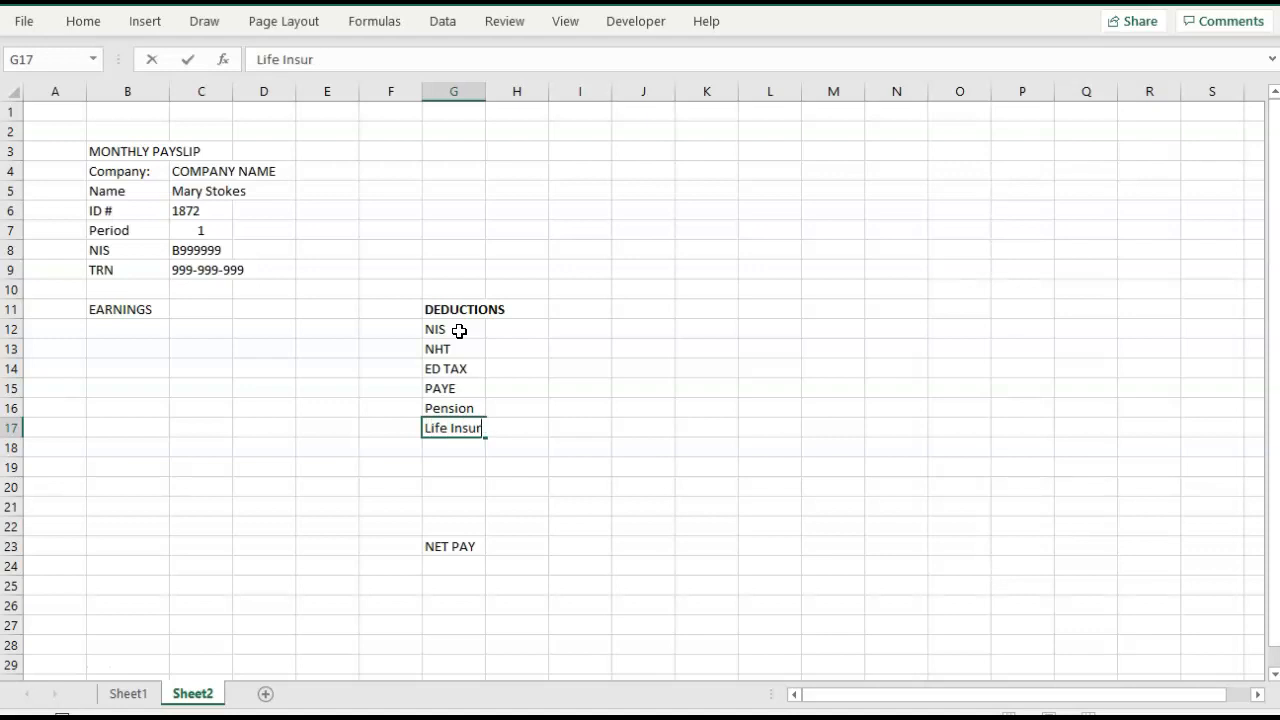
{"action": "key", "text": "Tab"}
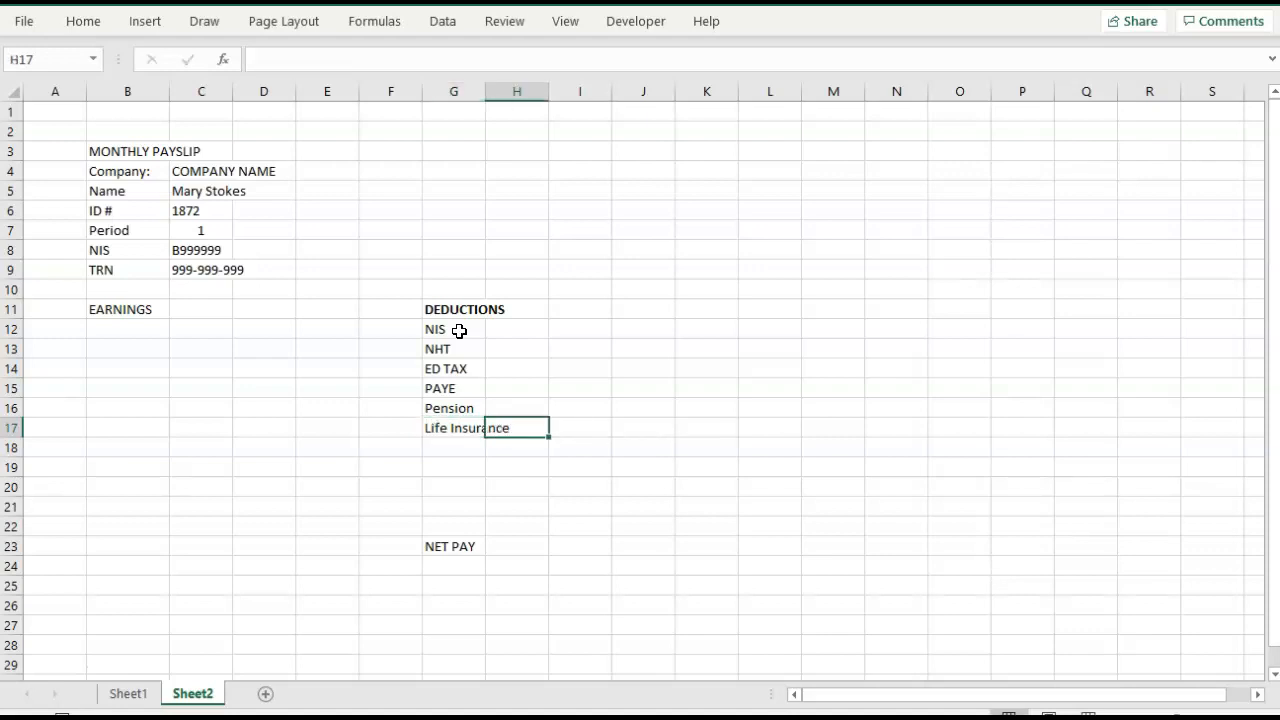
{"action": "key", "text": "Return"}
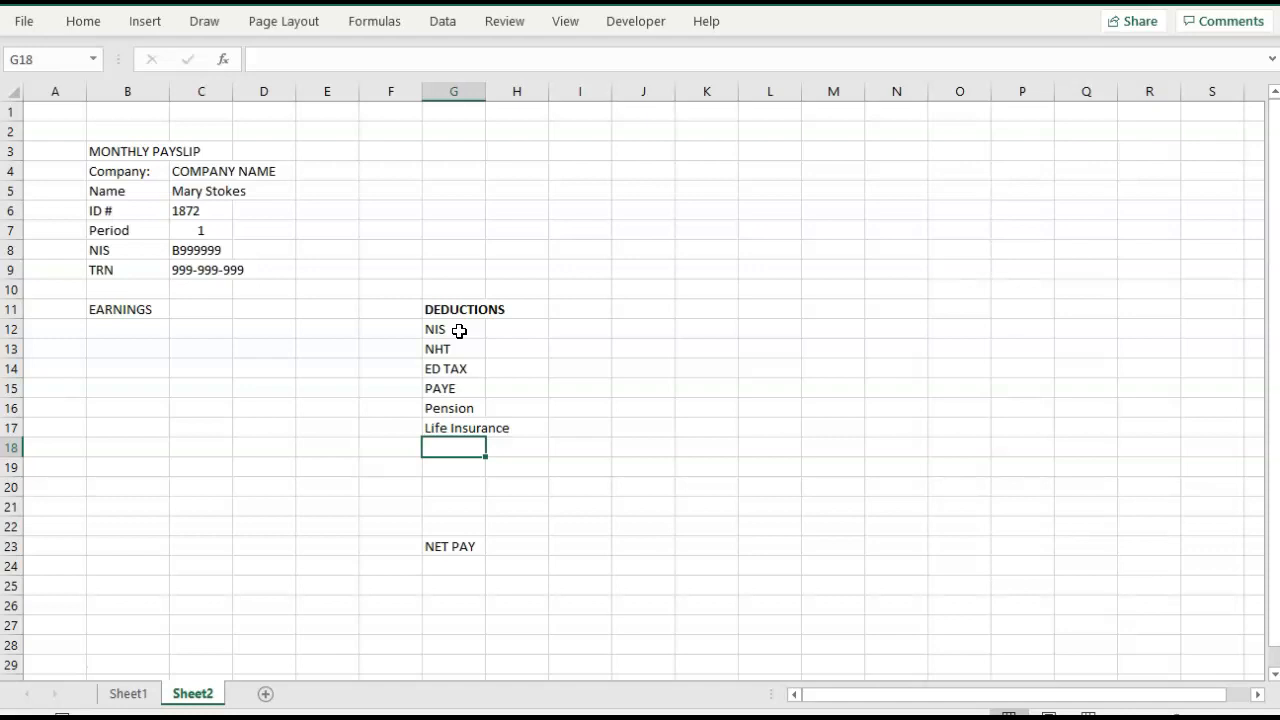
- Add "Sagicor Loan" to the deductions list in G18
{"action": "type", "text": "Sa"}
{"action": "type", "text": "gico"}
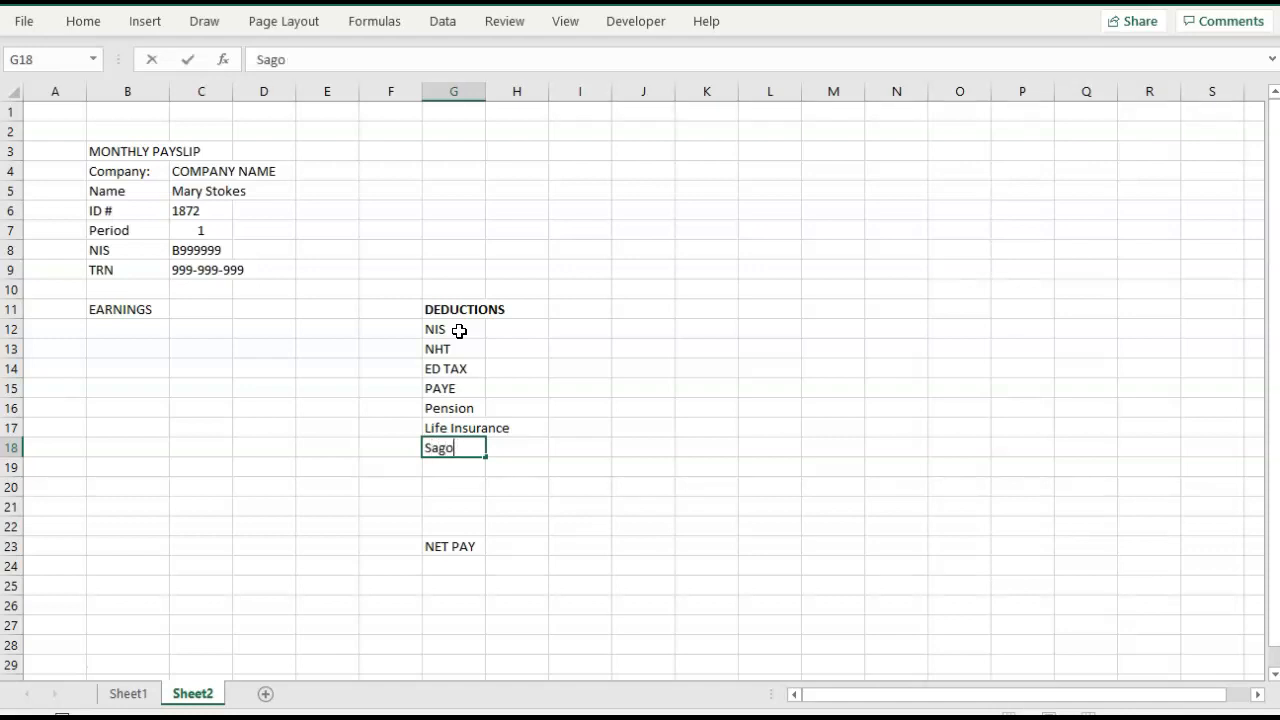
{"action": "type", "text": "r Laon"}
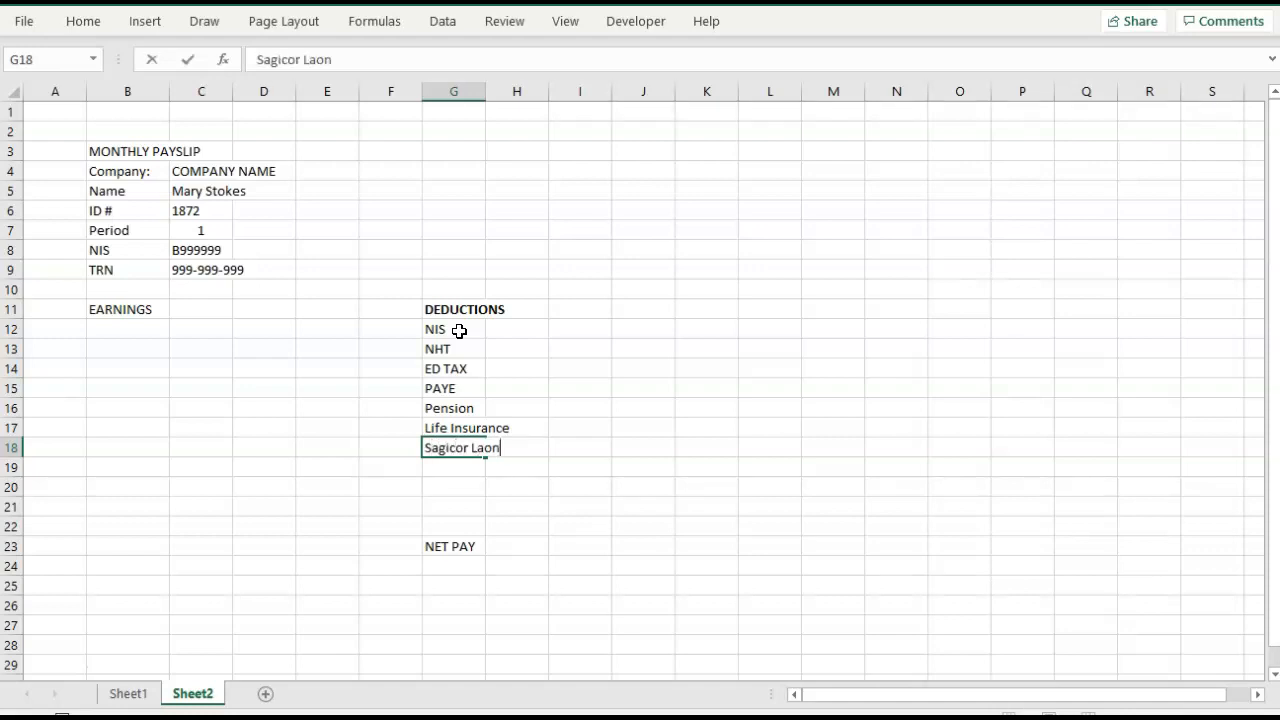
{"action": "key", "text": "BackSpace"}
{"action": "key", "text": "BackSpace"}
{"action": "key", "text": "BackSpace"}
{"action": "type", "text": "oan"}
{"action": "key", "text": "Return"}
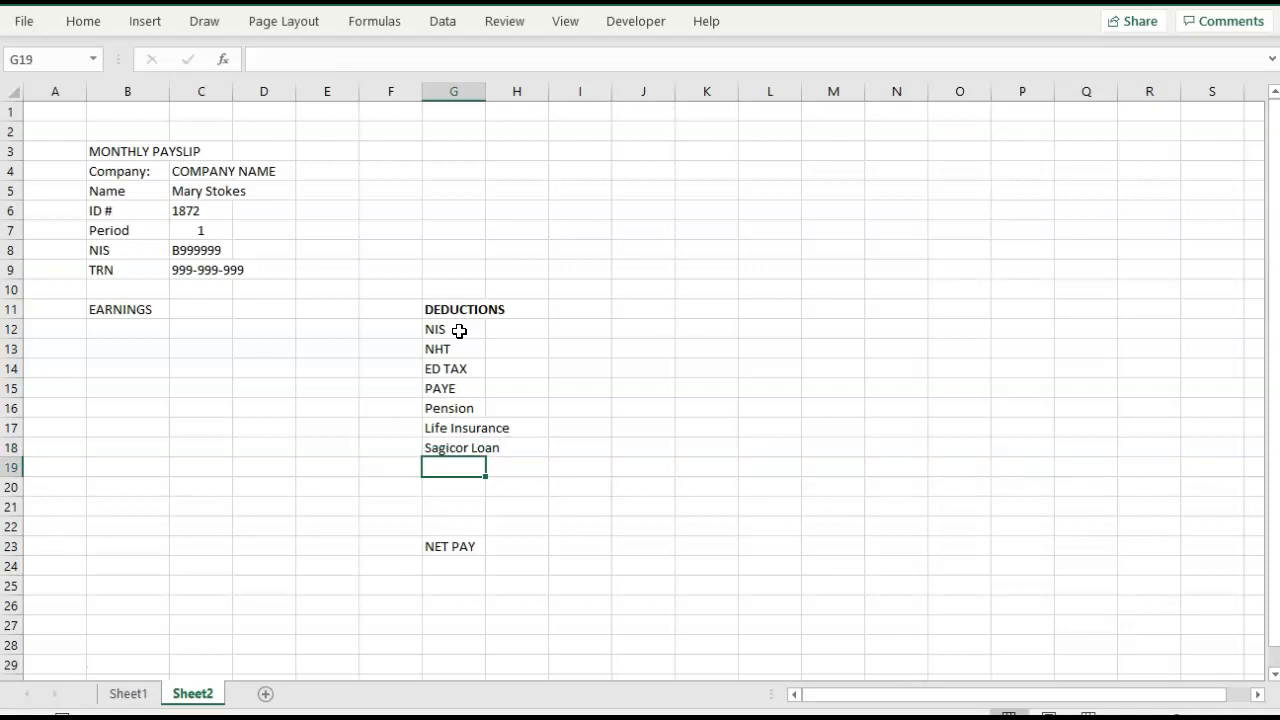
- Add "Health Insurance" to the deductions list in G19
{"action": "type", "text": "HEal"}
{"action": "key", "text": "BackSpace"}
{"action": "key", "text": "BackSpace"}
{"action": "key", "text": "BackSpace"}
{"action": "type", "text": "ealth "}
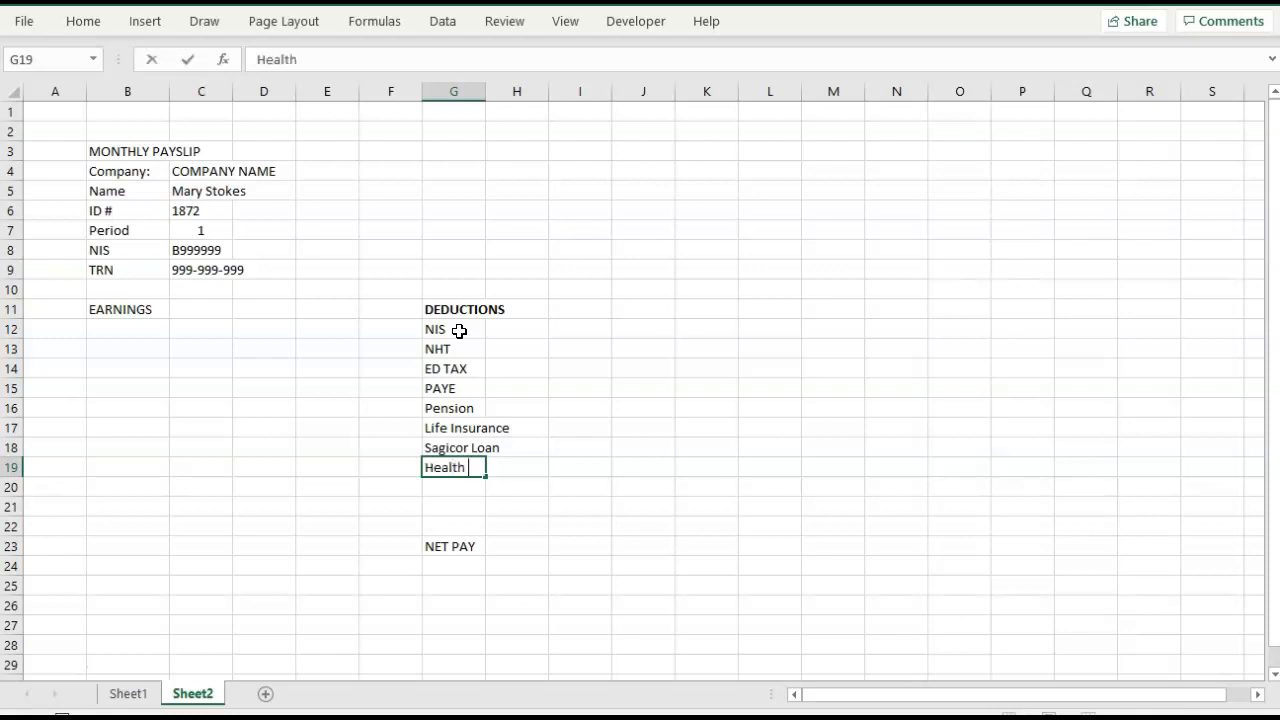
{"action": "type", "text": "Insurance"}
{"action": "key", "text": "Tab"}
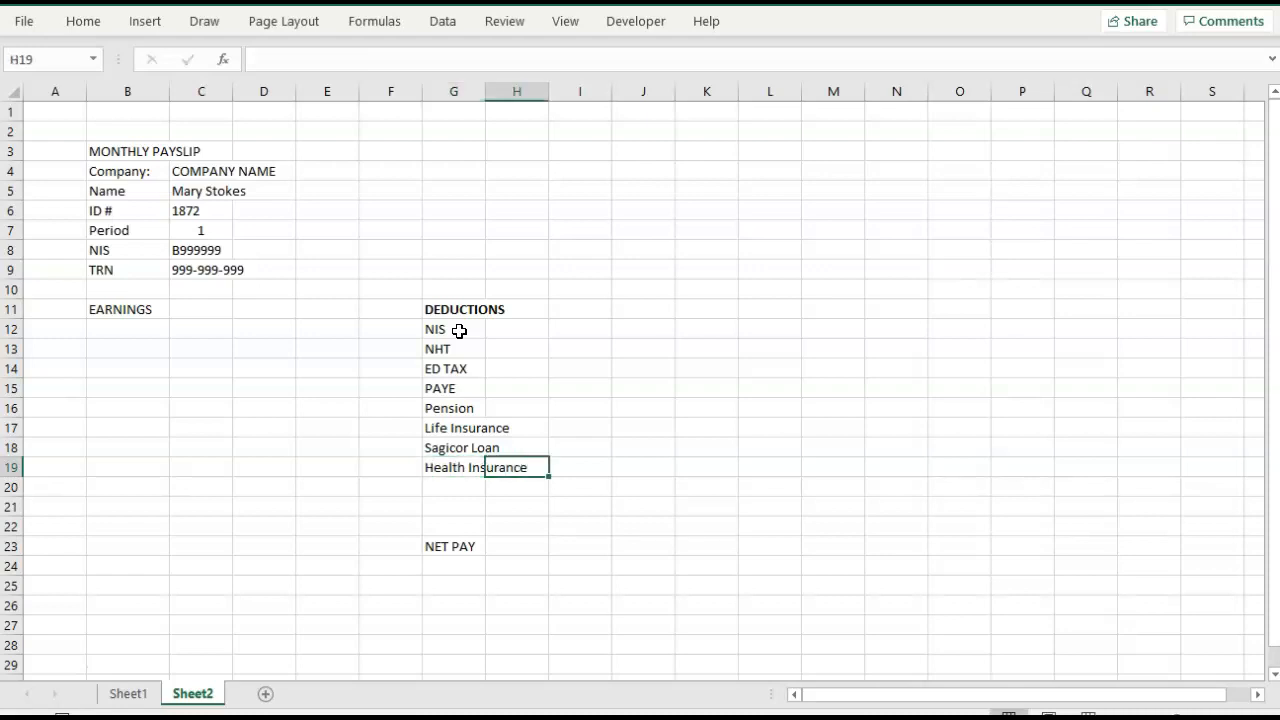
{"action": "key", "text": "Left"}
{"action": "key", "text": "Down"}
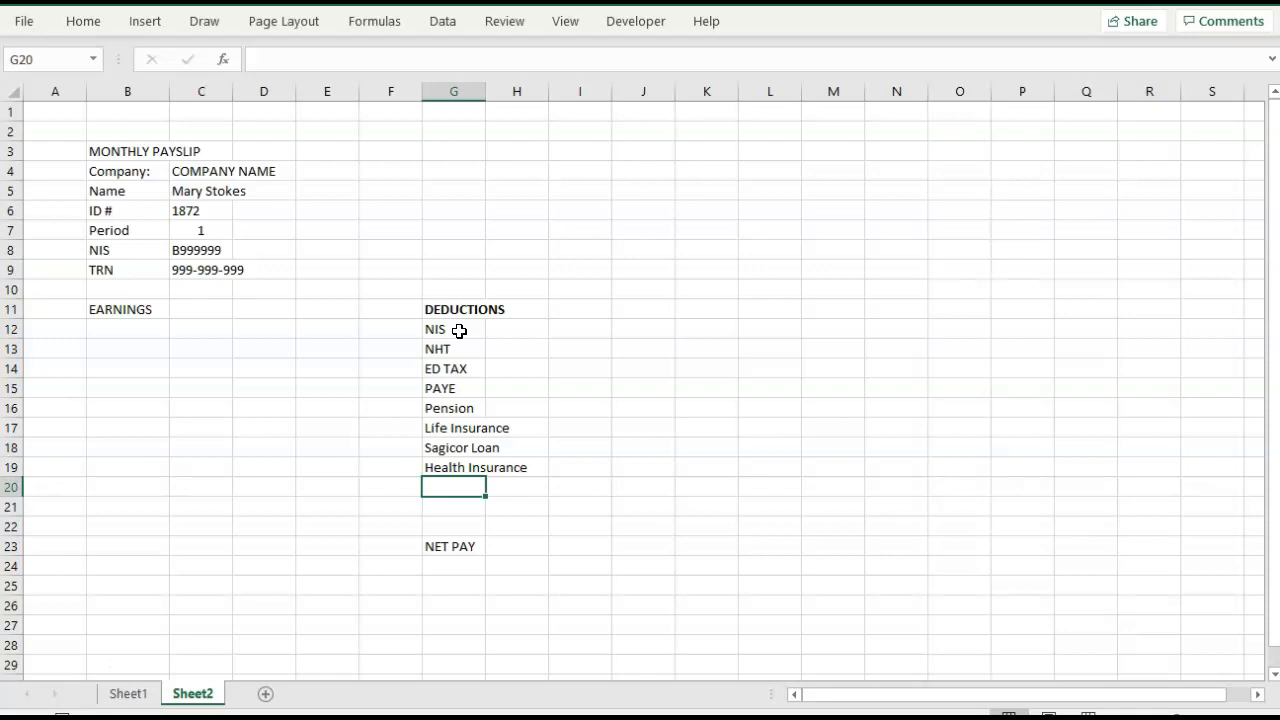
- Add "Student Loan" to the deductions list in G20
{"action": "type", "text": "Student"}
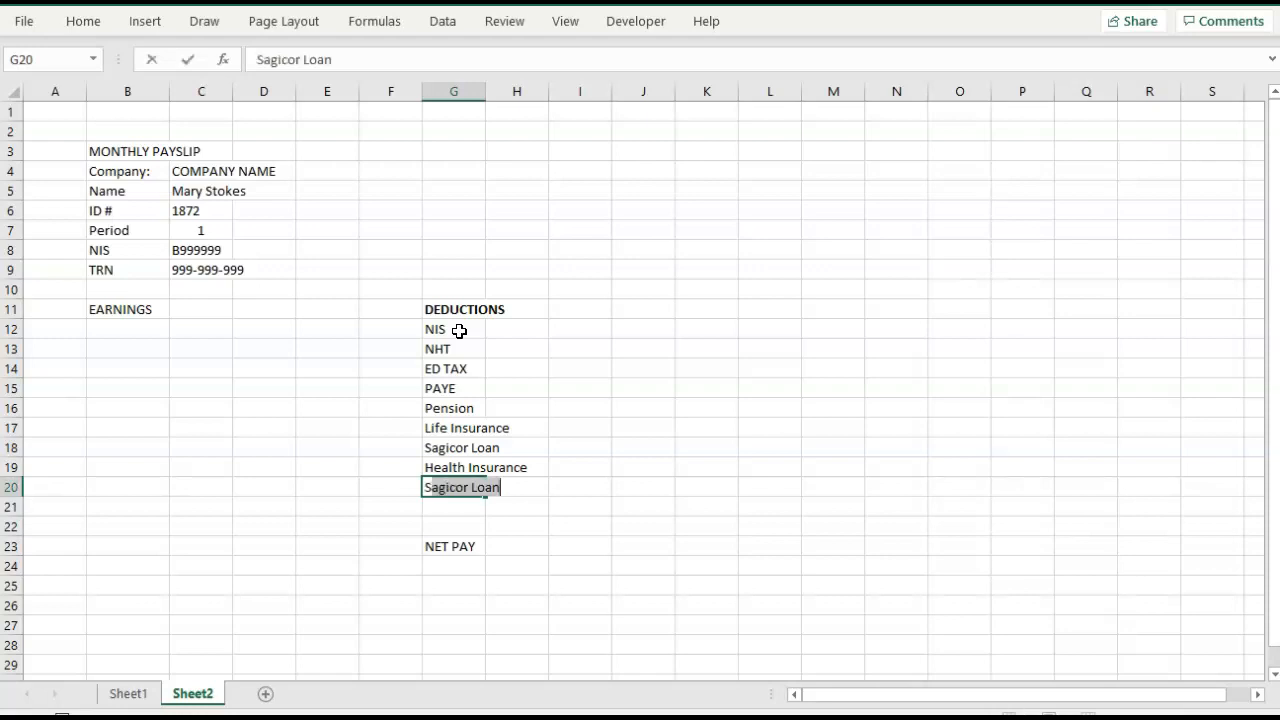
{"action": "type", "text": " Loan"}
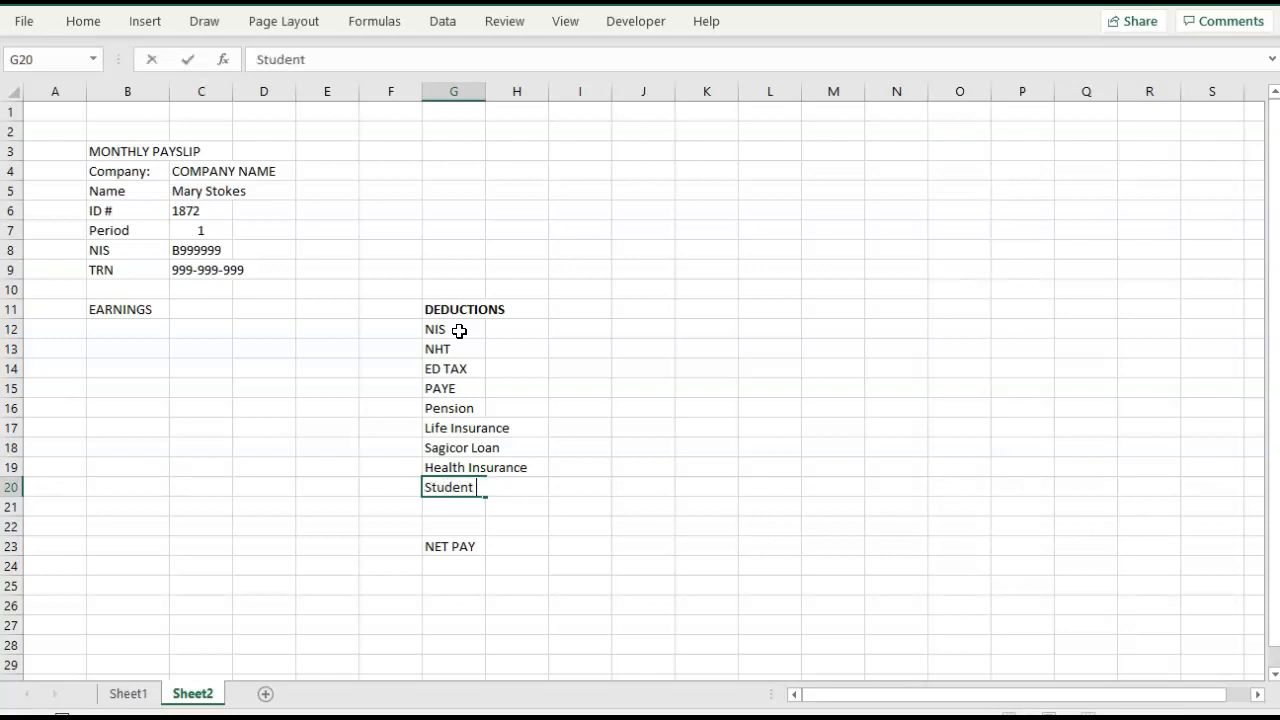
{"action": "key", "text": "BackSpace"}
{"action": "key", "text": "BackSpace"}
{"action": "key", "text": "BackSpace"}
{"action": "type", "text": "a"}
{"action": "key", "text": "BackSpace"}
{"action": "type", "text": "oan"}
{"action": "key", "text": "Return"}
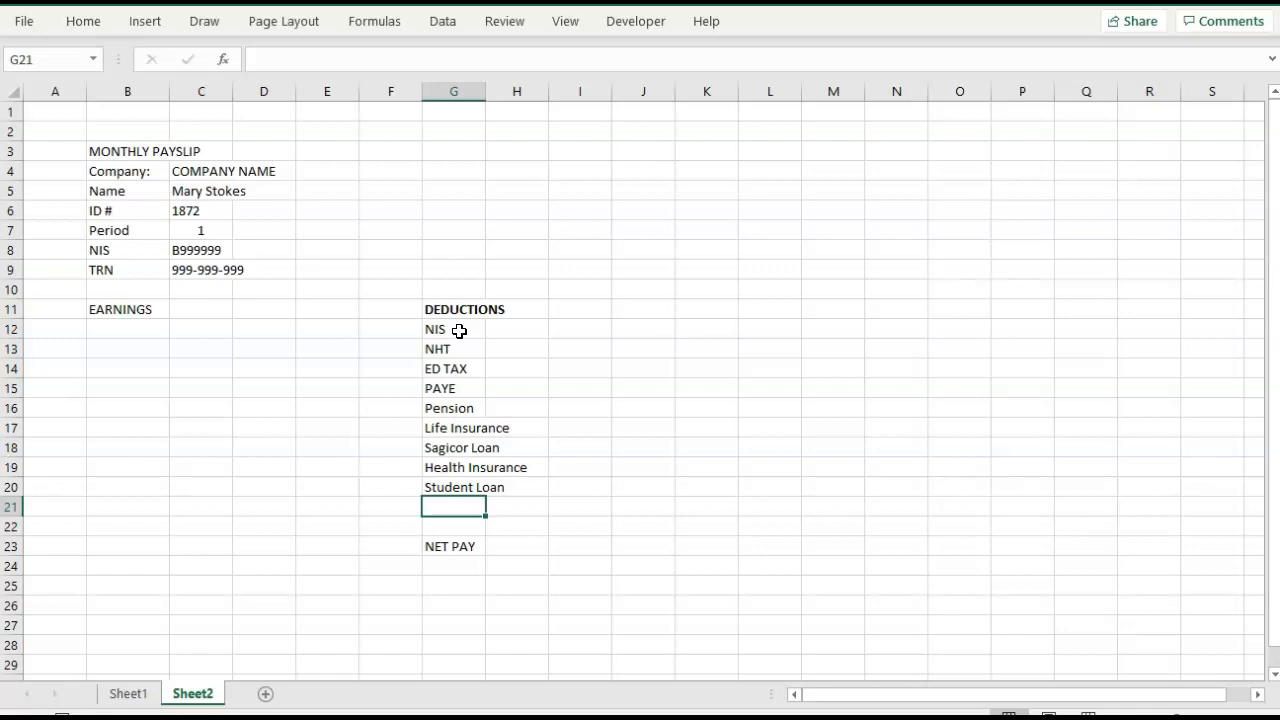
- Add "FHC Credit Union" as the last item of the deductions list in G21
{"action": "type", "text": "FHC C"}
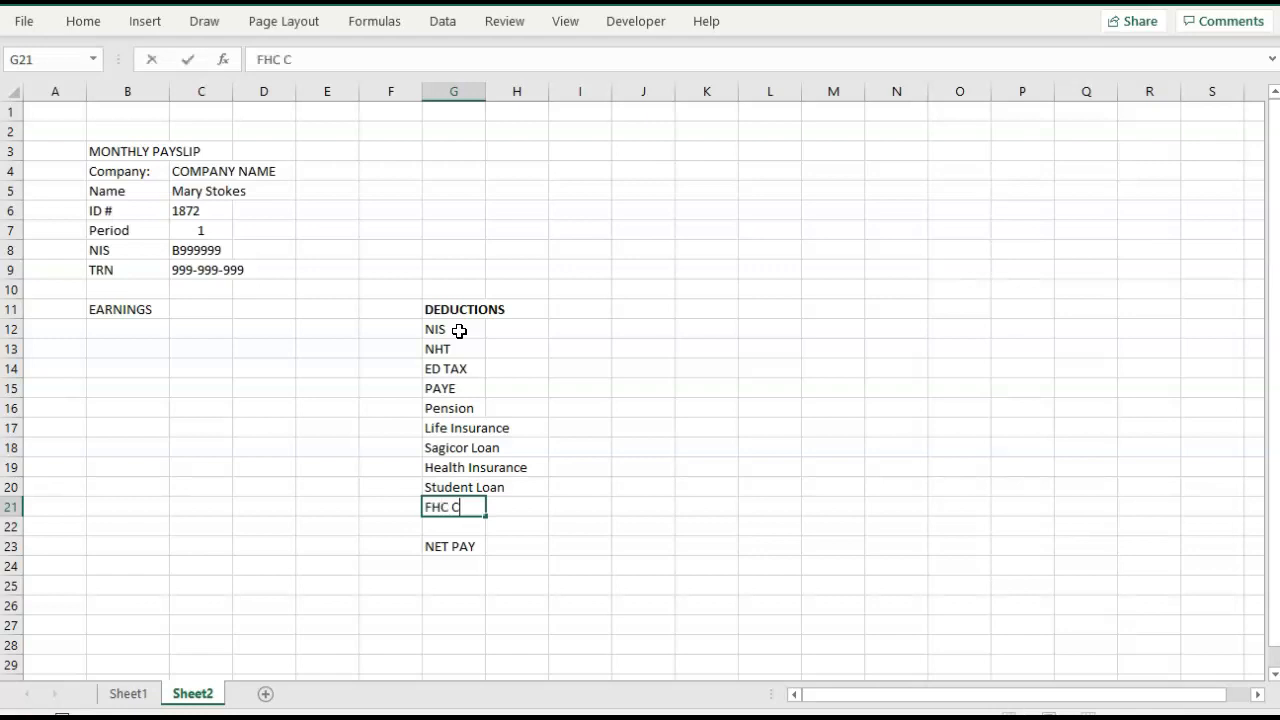
{"action": "type", "text": "redit Un"}
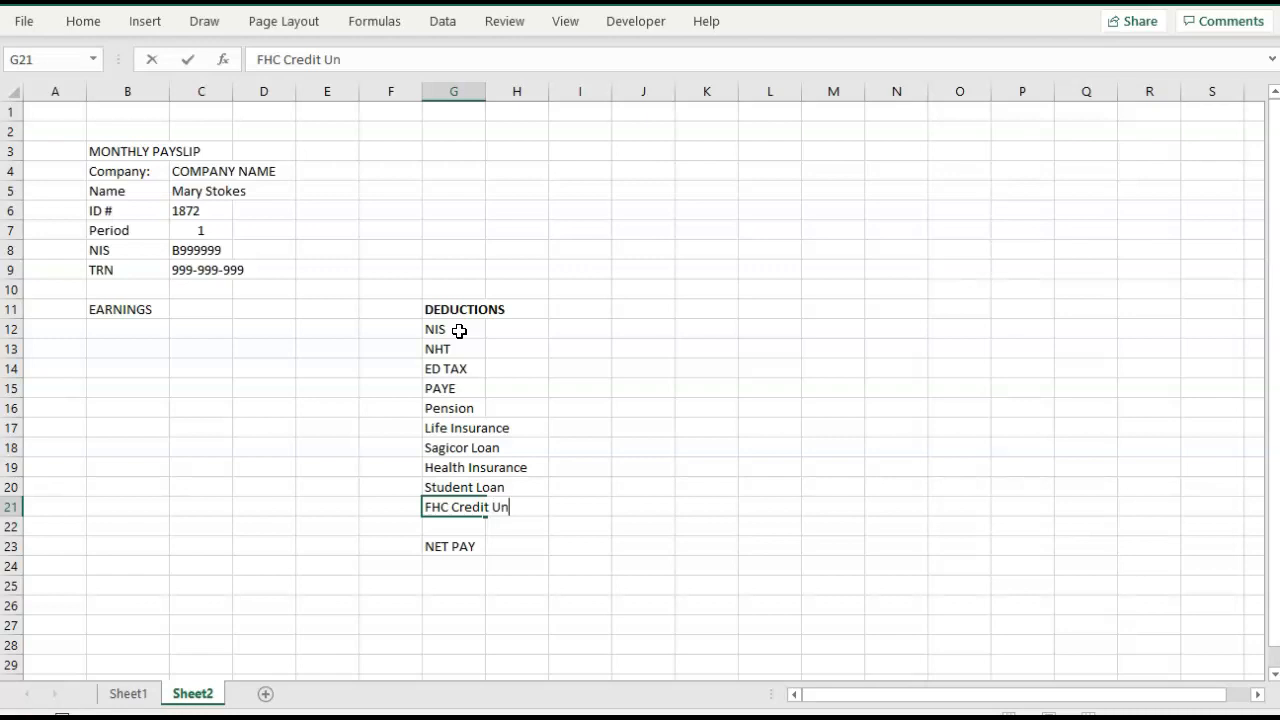
{"action": "type", "text": "iton"}
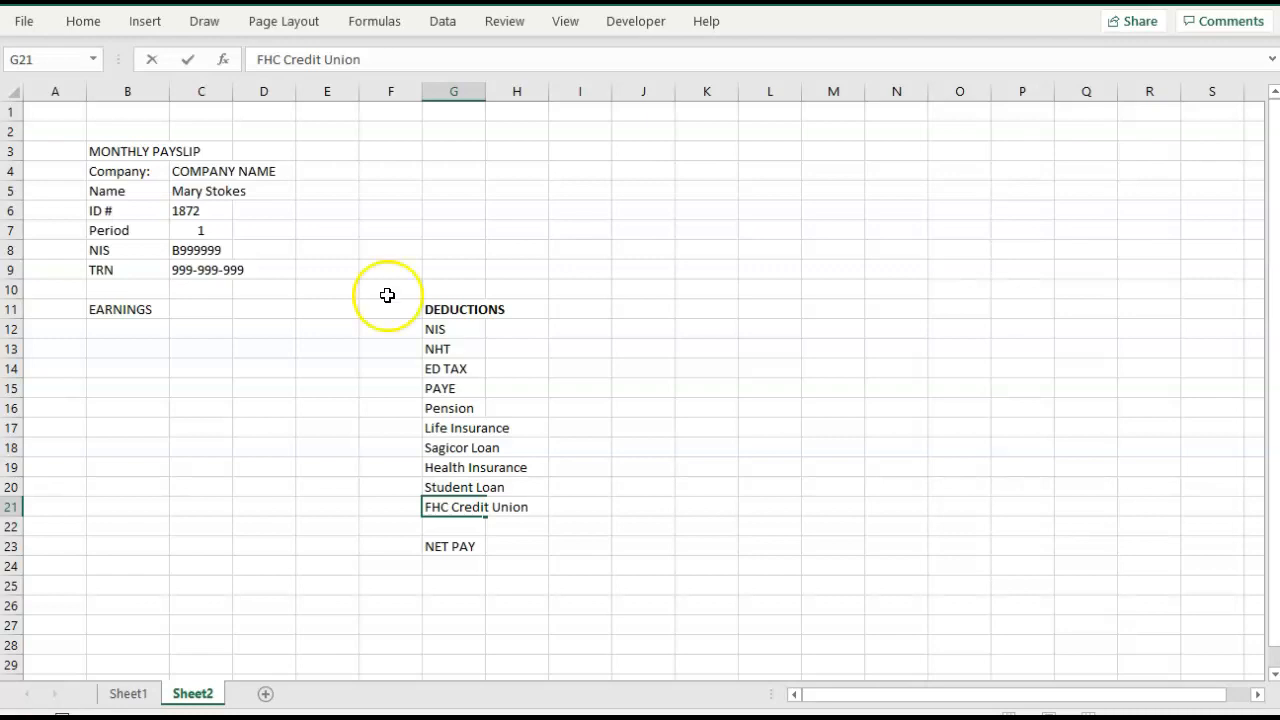
{"action": "left_click", "coordinate": [120, 327]}
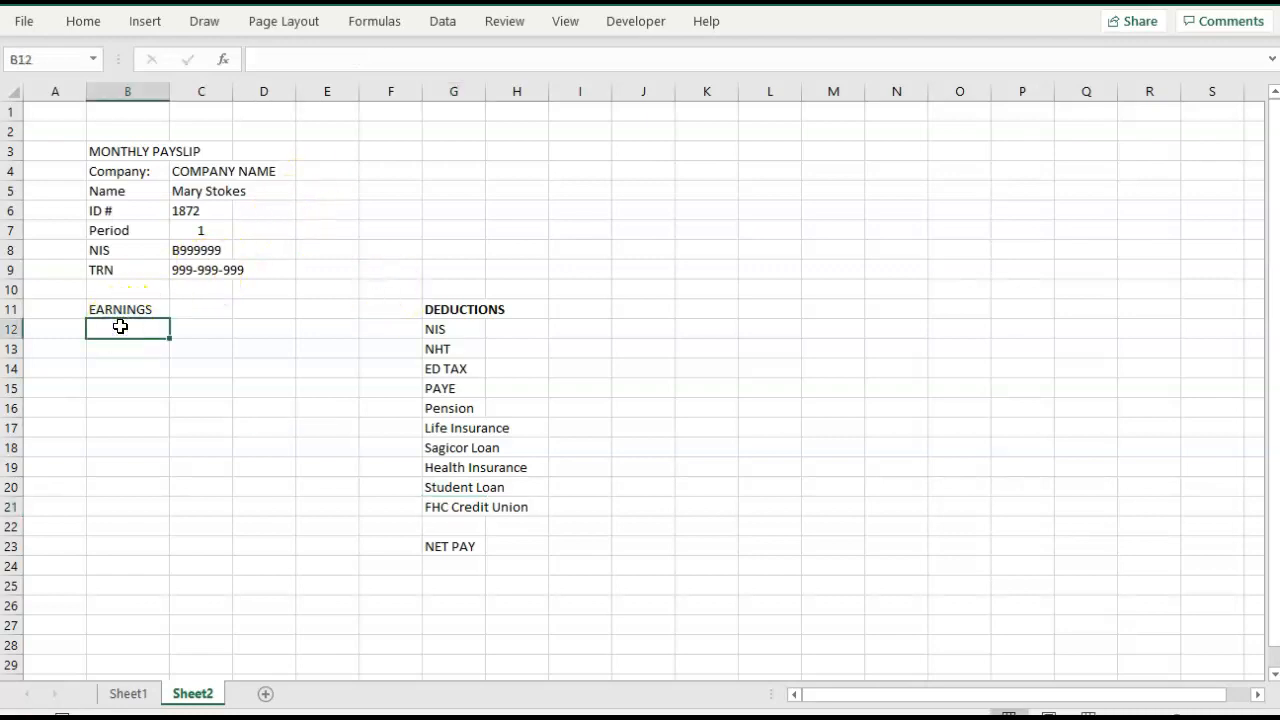
- Make the EARNINGS heading in B11 bold
{"action": "left_click", "coordinate": [117, 309]}
{"action": "left_click", "coordinate": [84, 24]}
{"action": "left_click", "coordinate": [111, 91]}
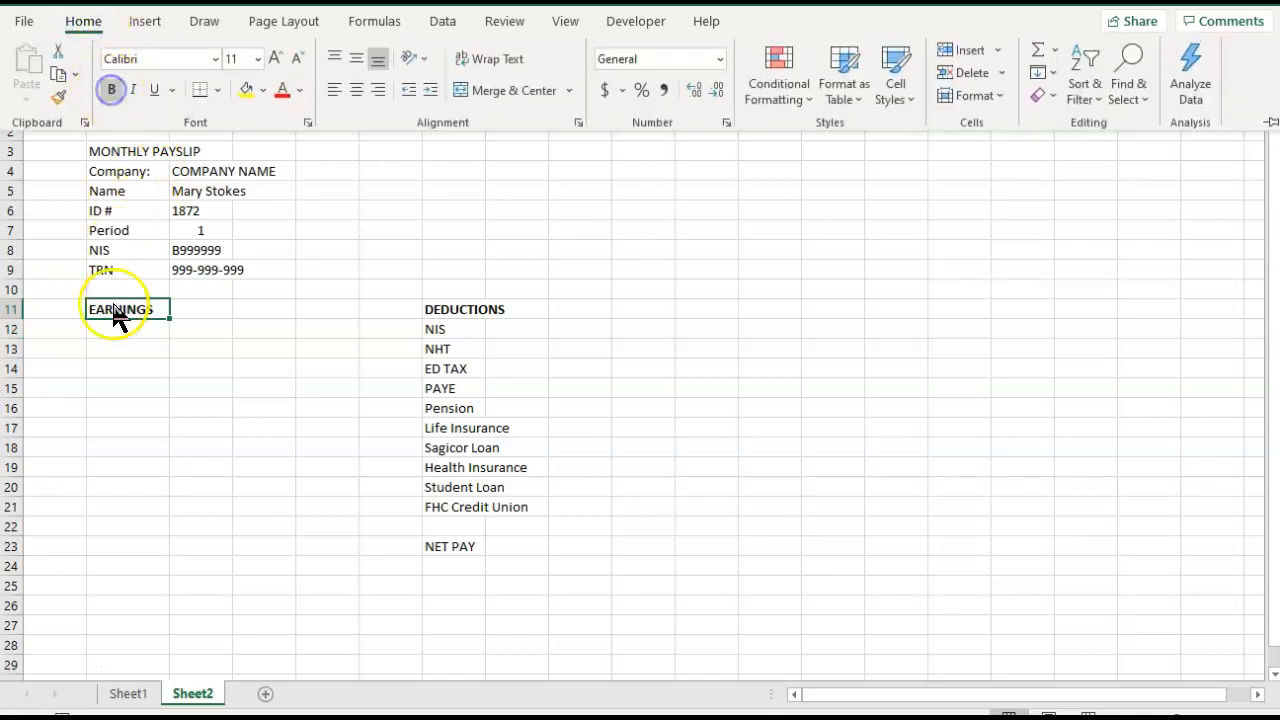
{"action": "left_click", "coordinate": [106, 331]}
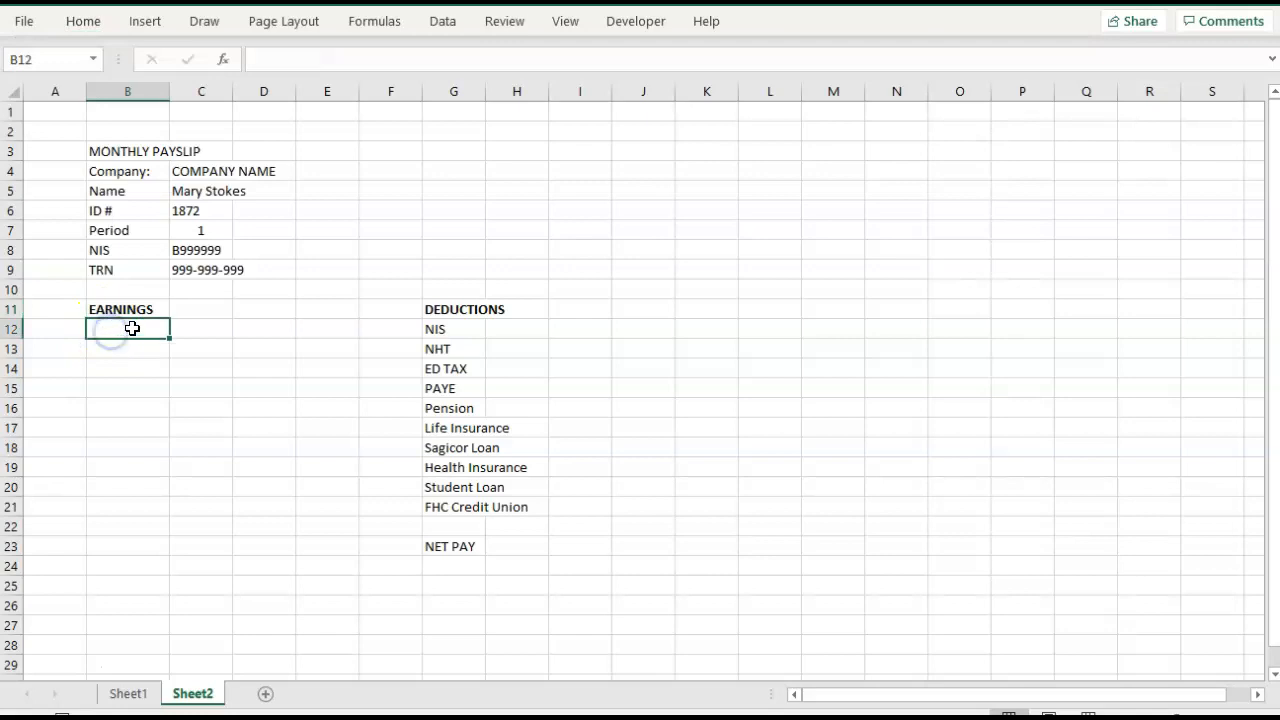
- Enter "Basic Pay (TX)" as the first earnings item in B12
{"action": "type", "text": "Ba"}
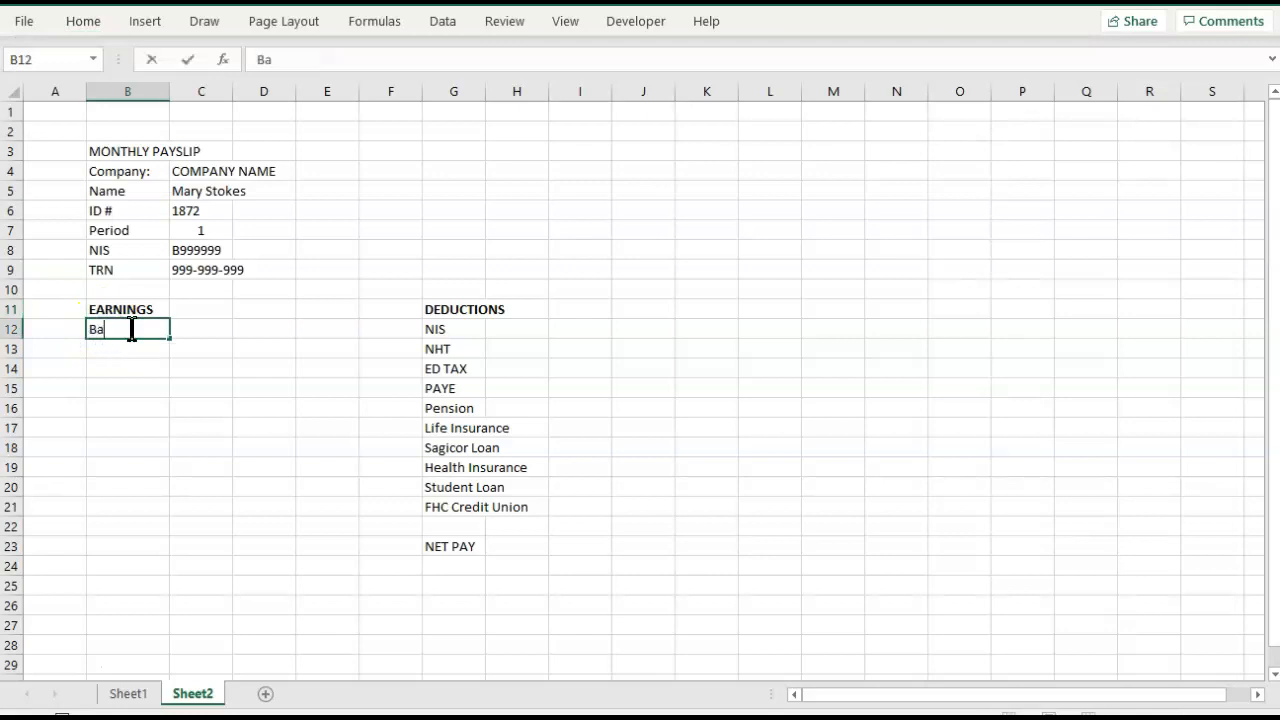
{"action": "type", "text": "sic Pay (TX)"}
{"action": "key", "text": "Tab"}
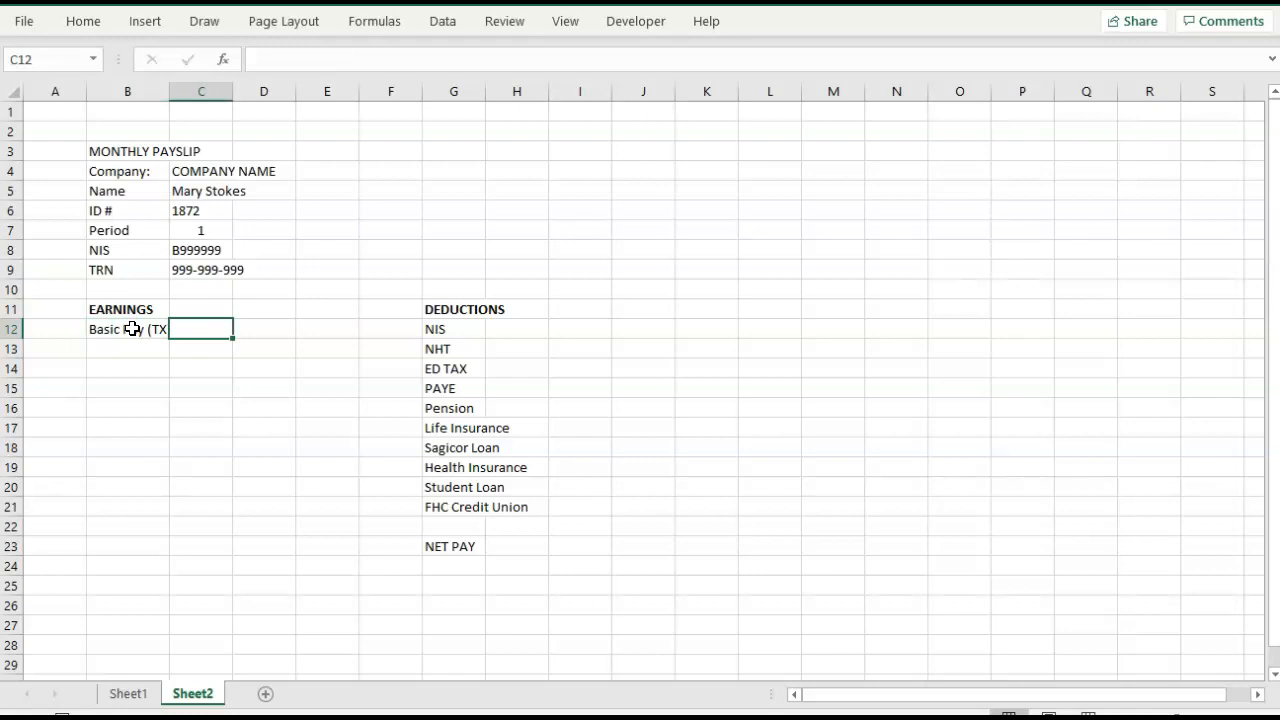
{"action": "key", "text": "Left"}
{"action": "key", "text": "Left"}
{"action": "key", "text": "Down"}
{"action": "key", "text": "Right"}
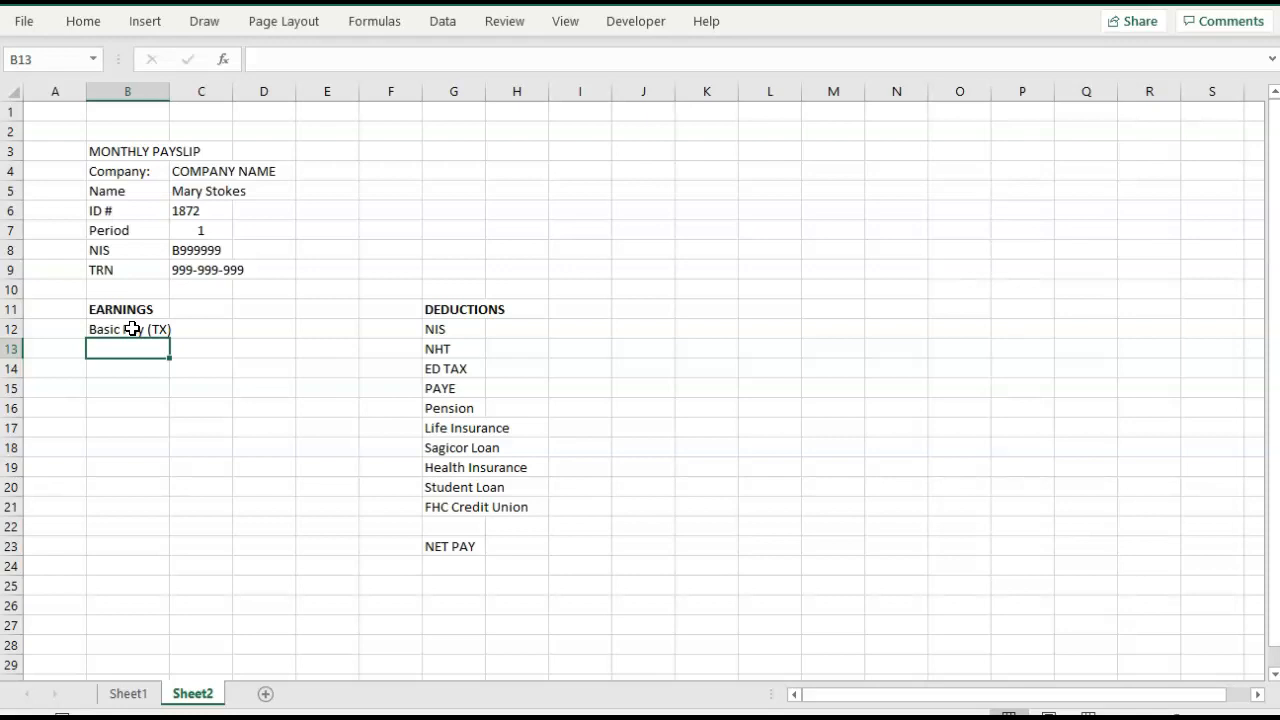
- Add "Meal Allowance (NTX)" to the earnings list in B13
{"action": "type", "text": "Meal ALlo"}
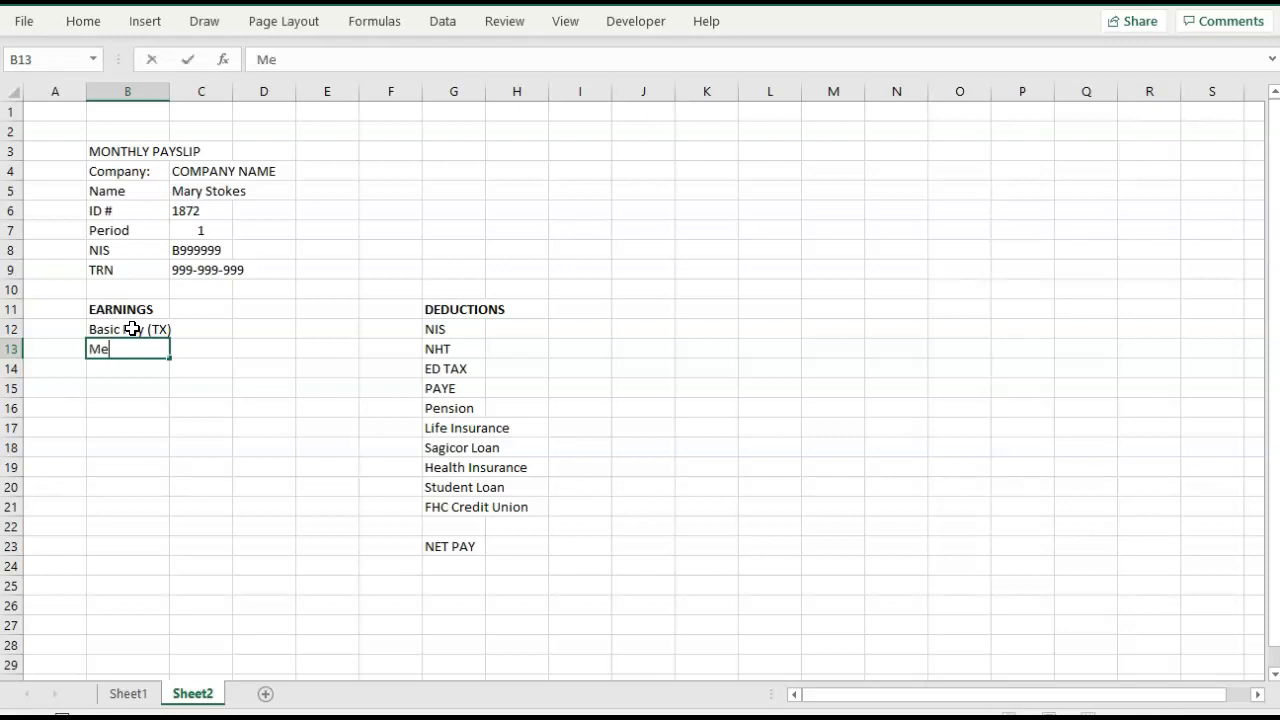
{"action": "key", "text": "BackSpace"}
{"action": "key", "text": "BackSpace"}
{"action": "key", "text": "BackSpace"}
{"action": "type", "text": "llowance"}
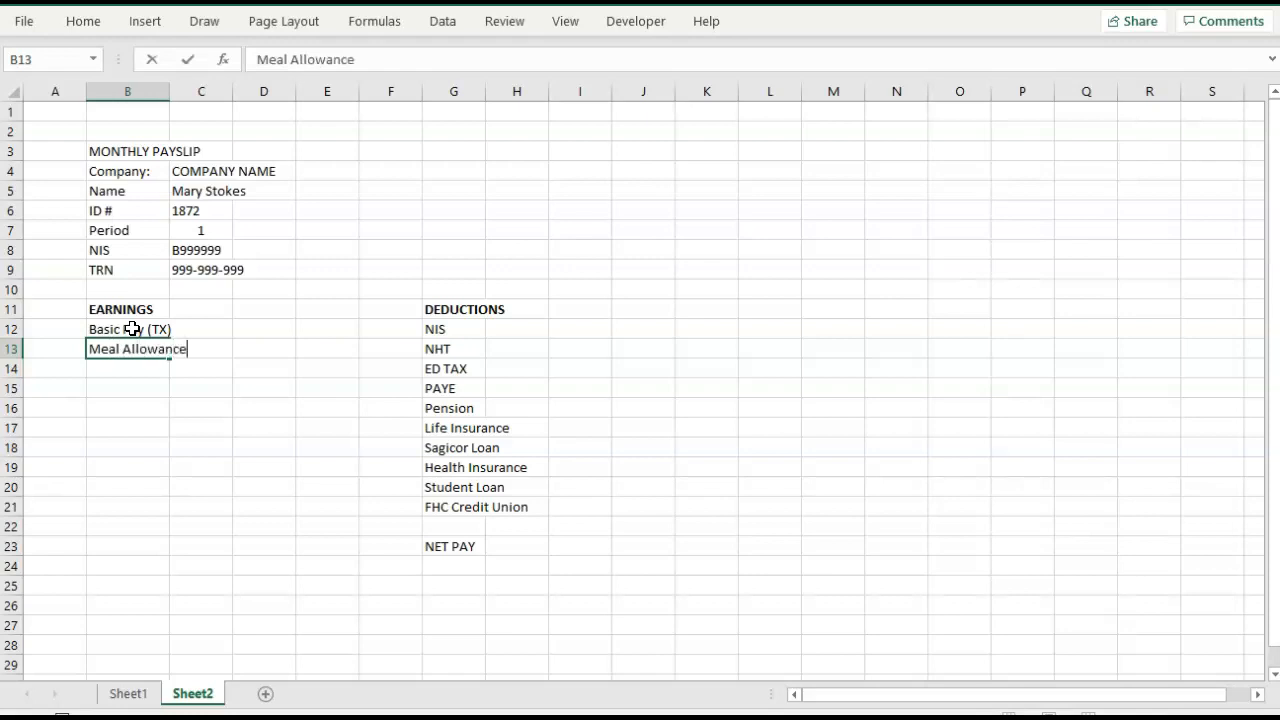
{"action": "type", "text": " (NTX)"}
{"action": "key", "text": "Tab"}
{"action": "key", "text": "Left"}
{"action": "key", "text": "Down"}
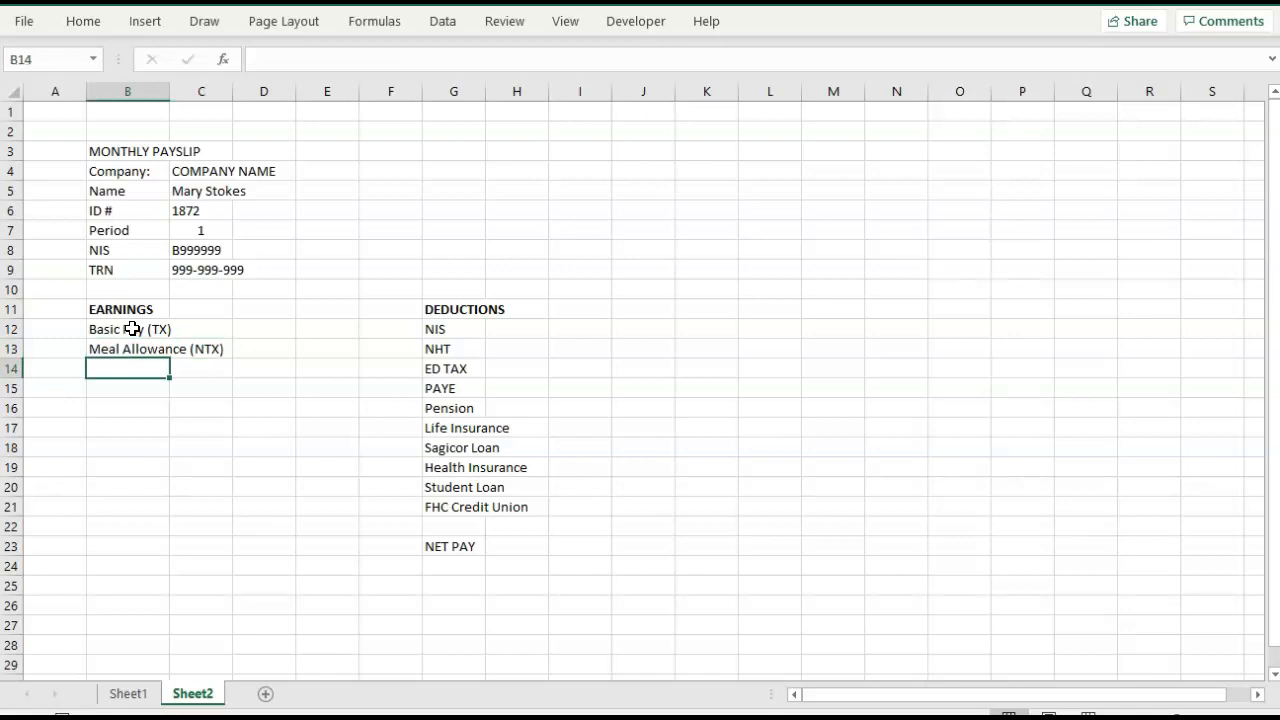
- Add "Overtime (TX)" to the earnings list in B14
{"action": "type", "text": "Overtime (T"}
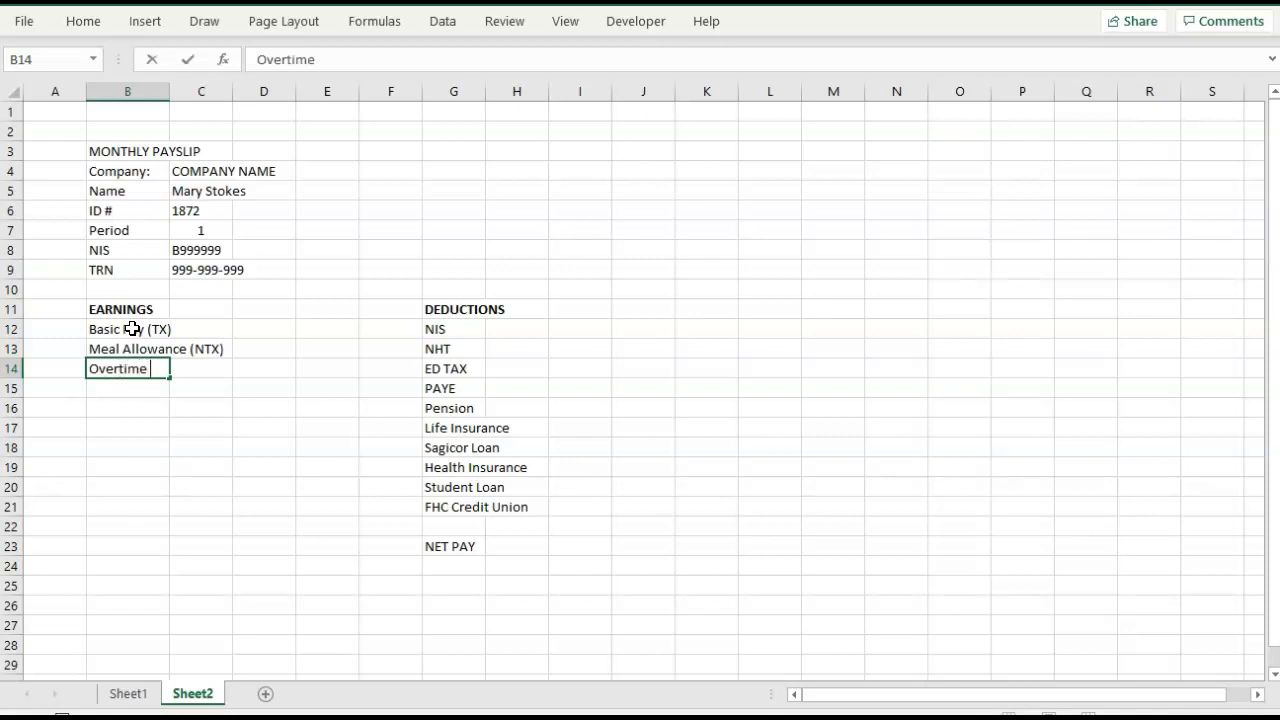
{"action": "type", "text": "X)"}
{"action": "key", "text": "Tab"}
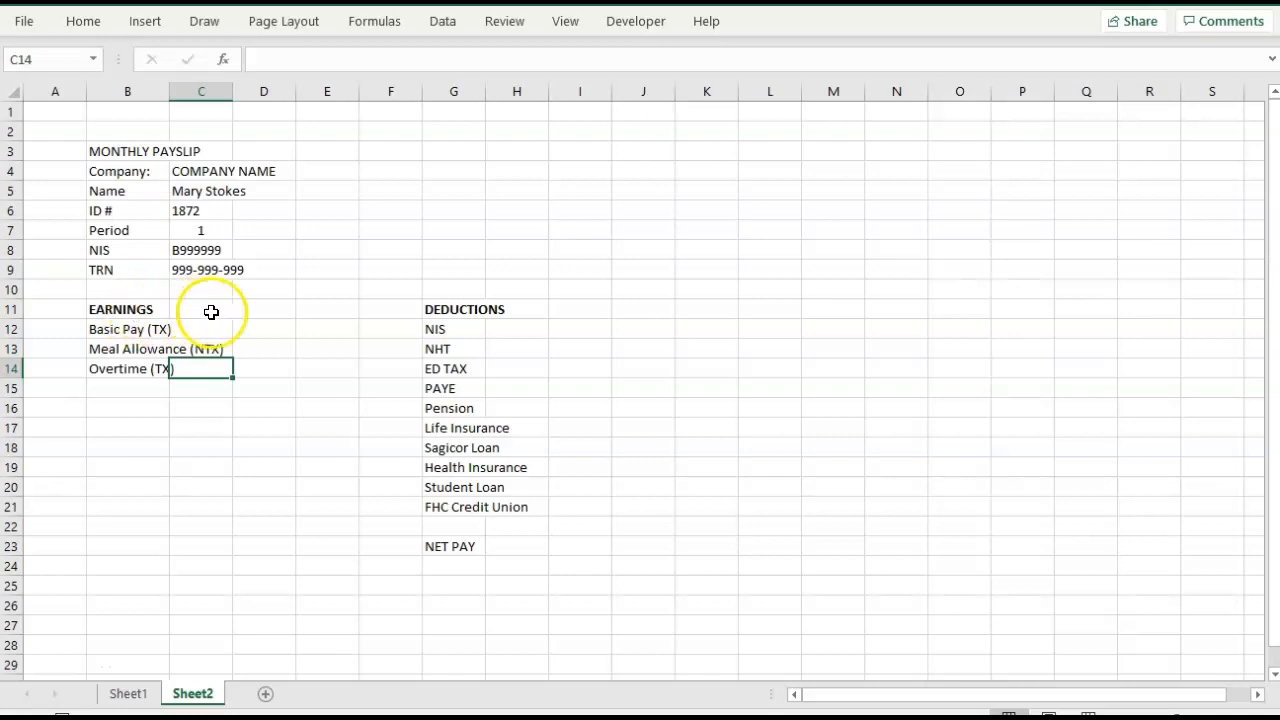
- Enter "$" as the amount column heading for earnings in D11 and for deductions in I11
{"action": "left_click", "coordinate": [290, 311]}
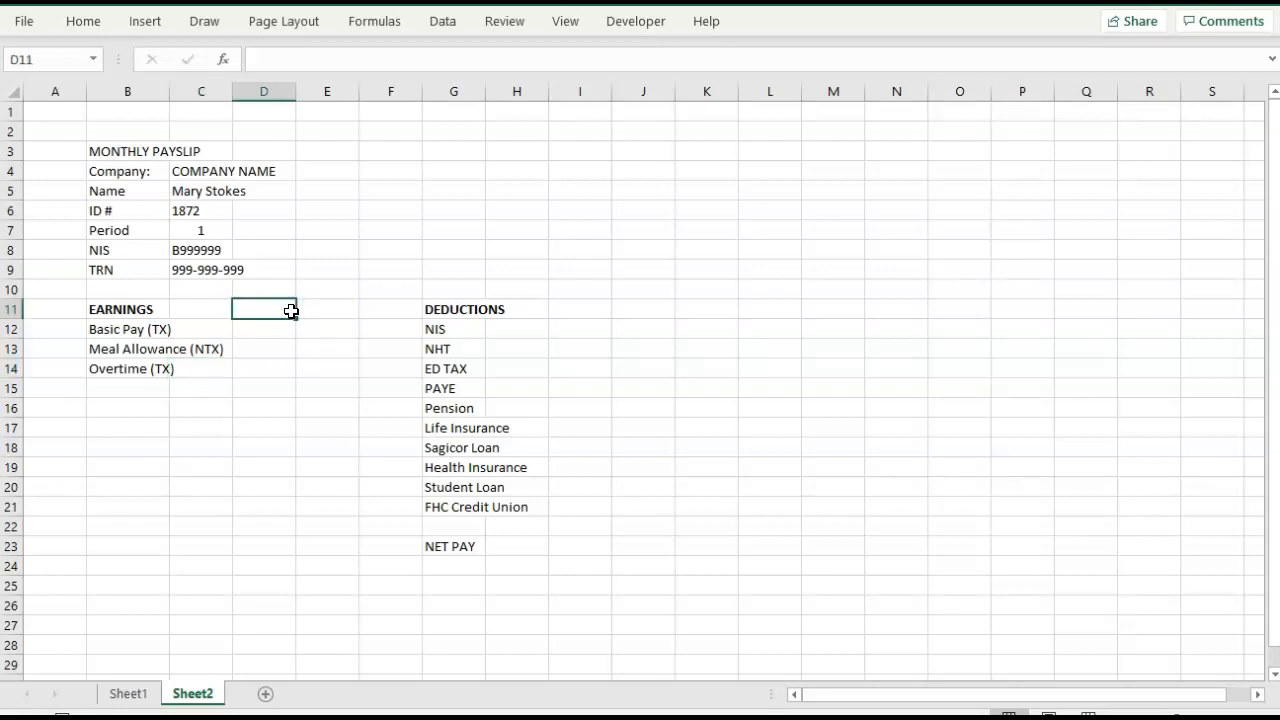
{"action": "type", "text": "$"}
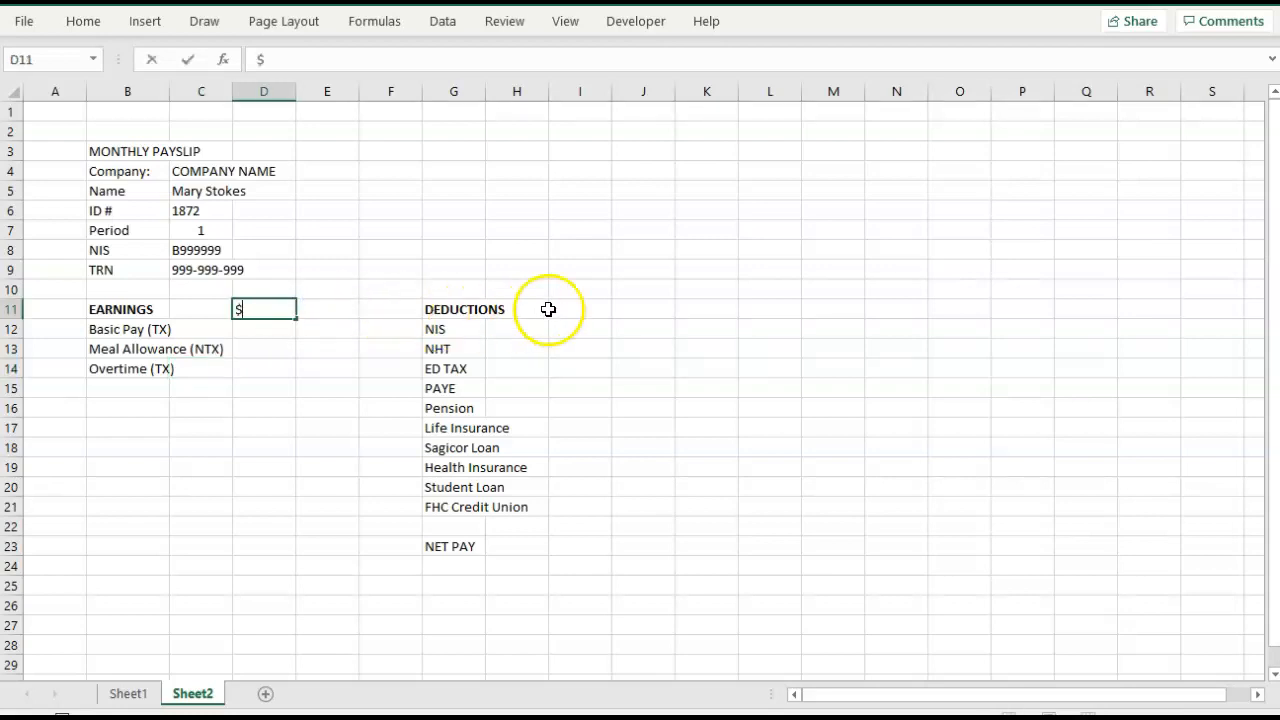
{"action": "left_click", "coordinate": [598, 308]}
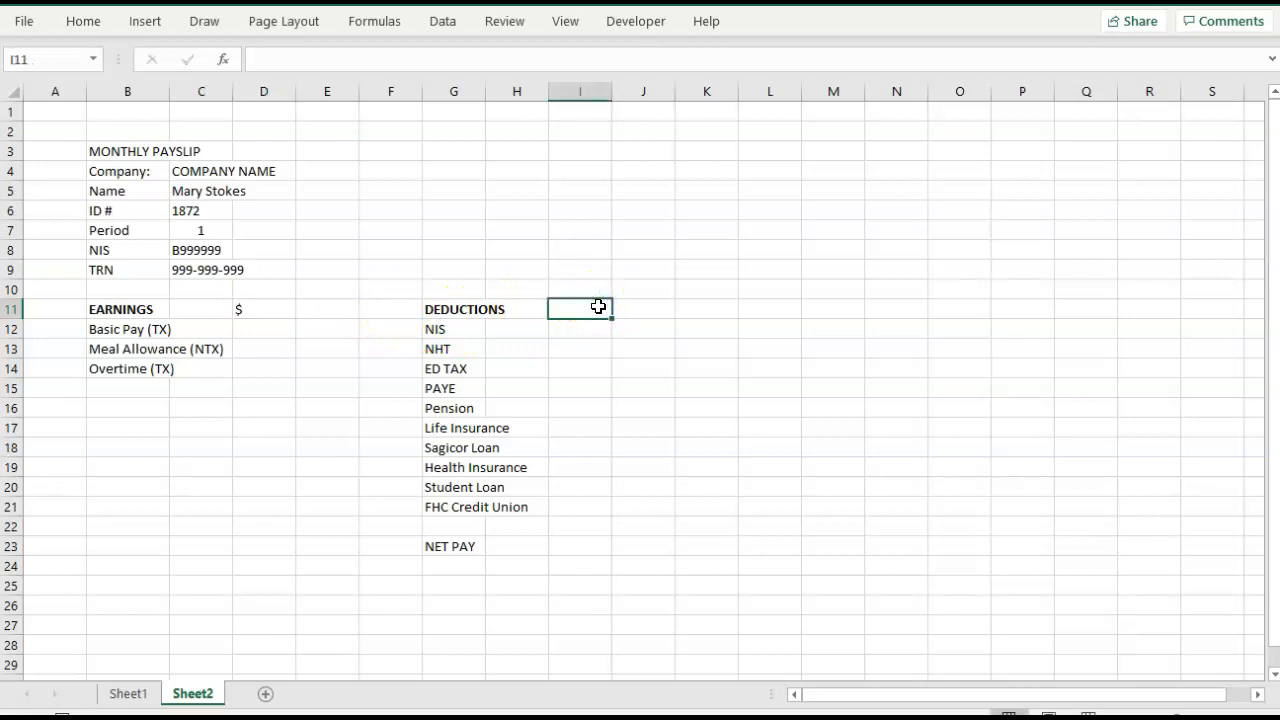
{"action": "type", "text": "$"}
{"action": "left_click", "coordinate": [622, 352]}
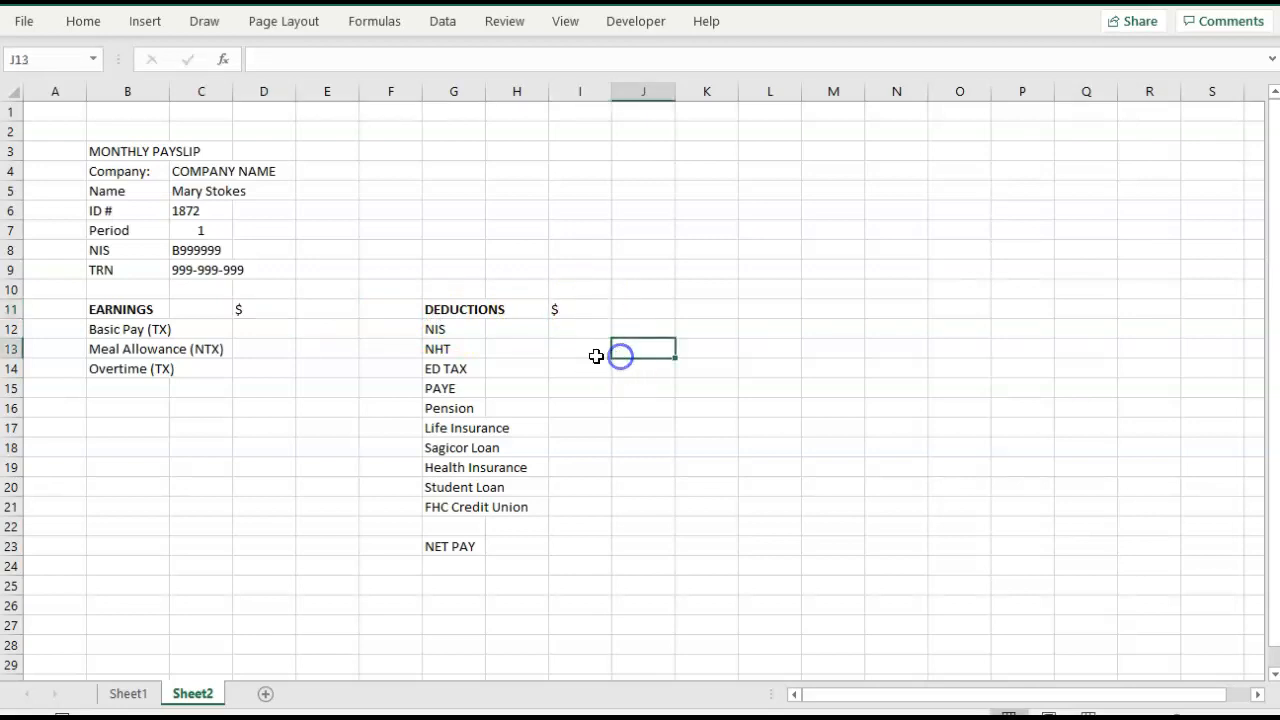
- Center the "$" headings in D11 and I11 horizontally
{"action": "left_click", "coordinate": [254, 309]}
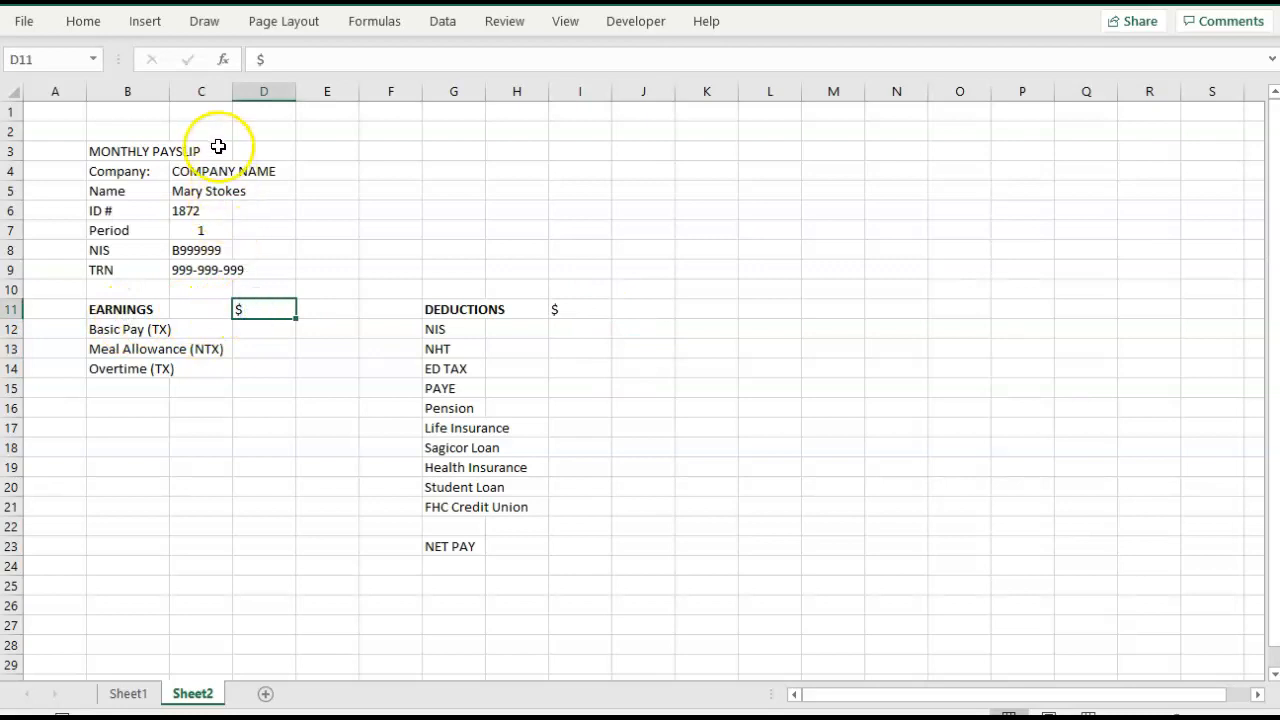
{"action": "left_click", "coordinate": [85, 22]}
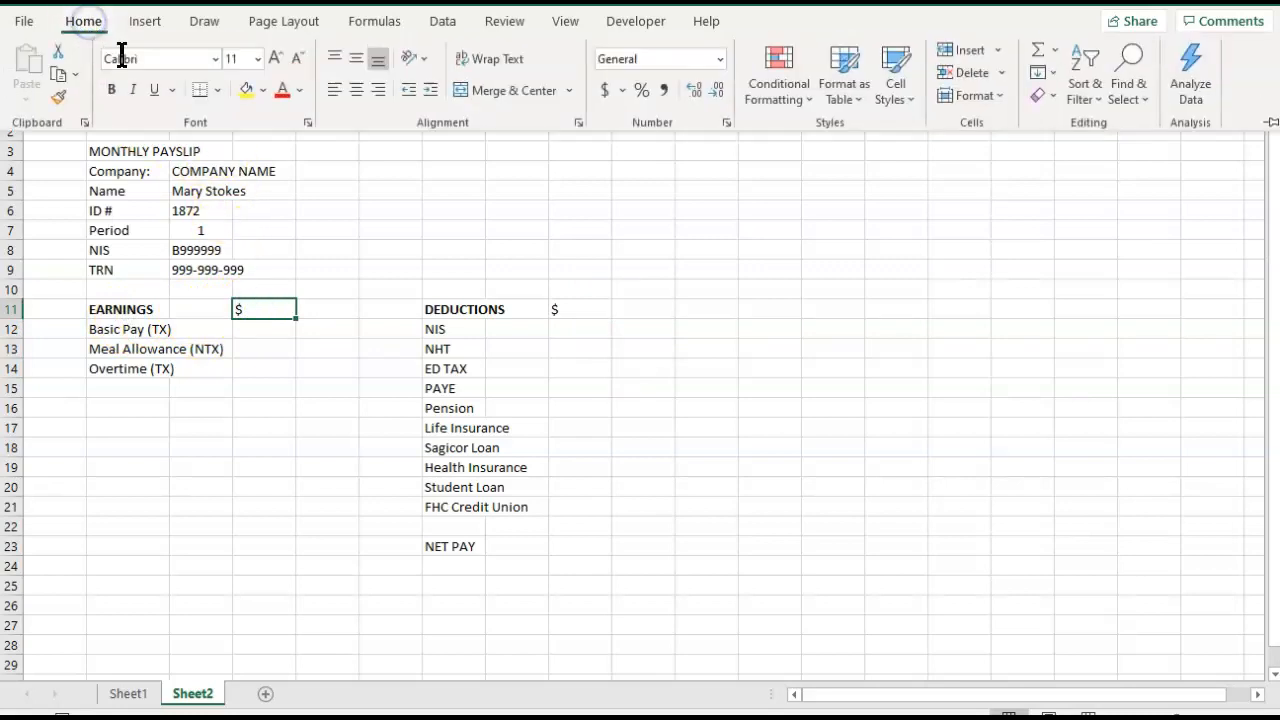
{"action": "left_click", "coordinate": [358, 91]}
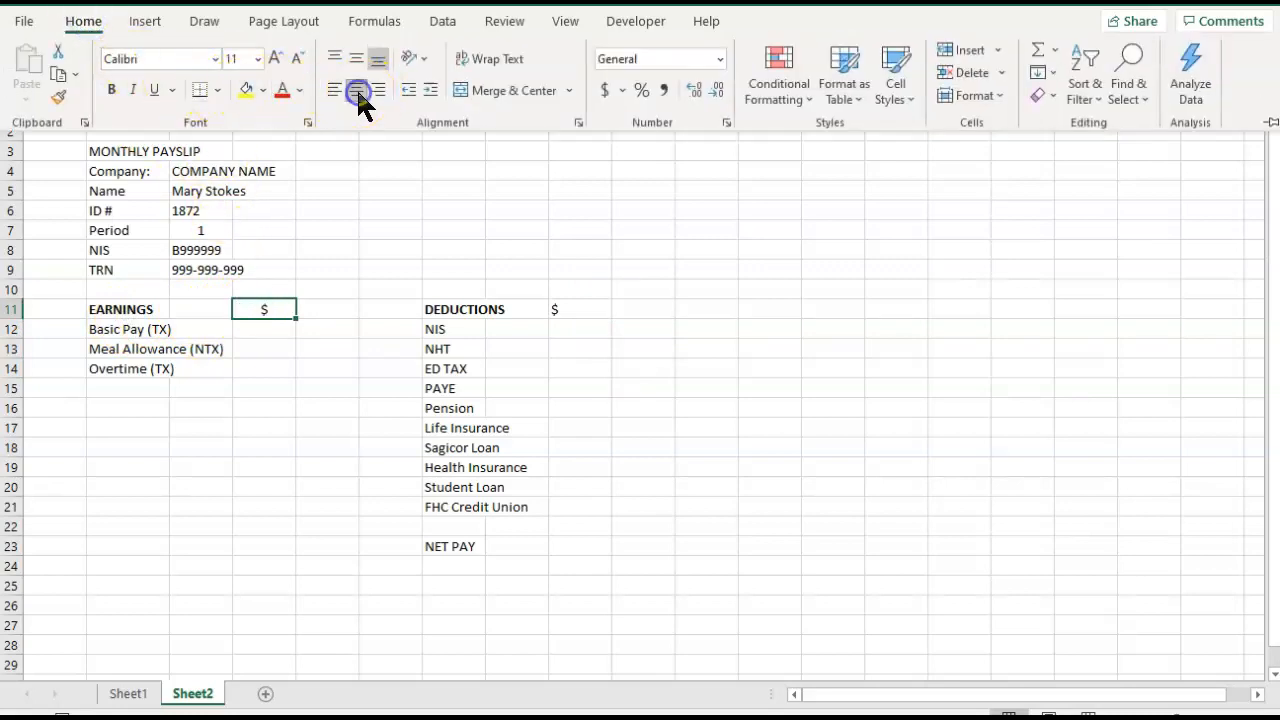
{"action": "left_click", "coordinate": [583, 310]}
{"action": "left_click", "coordinate": [580, 312]}
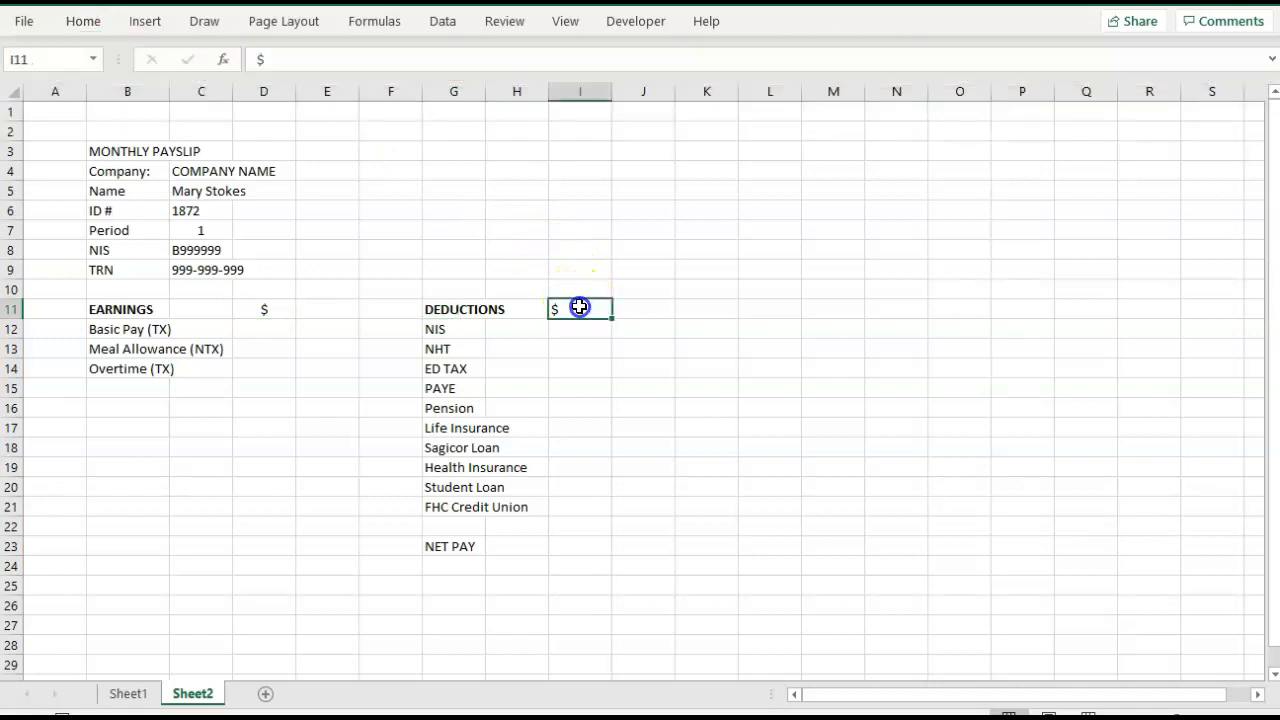
{"action": "left_click", "coordinate": [86, 24]}
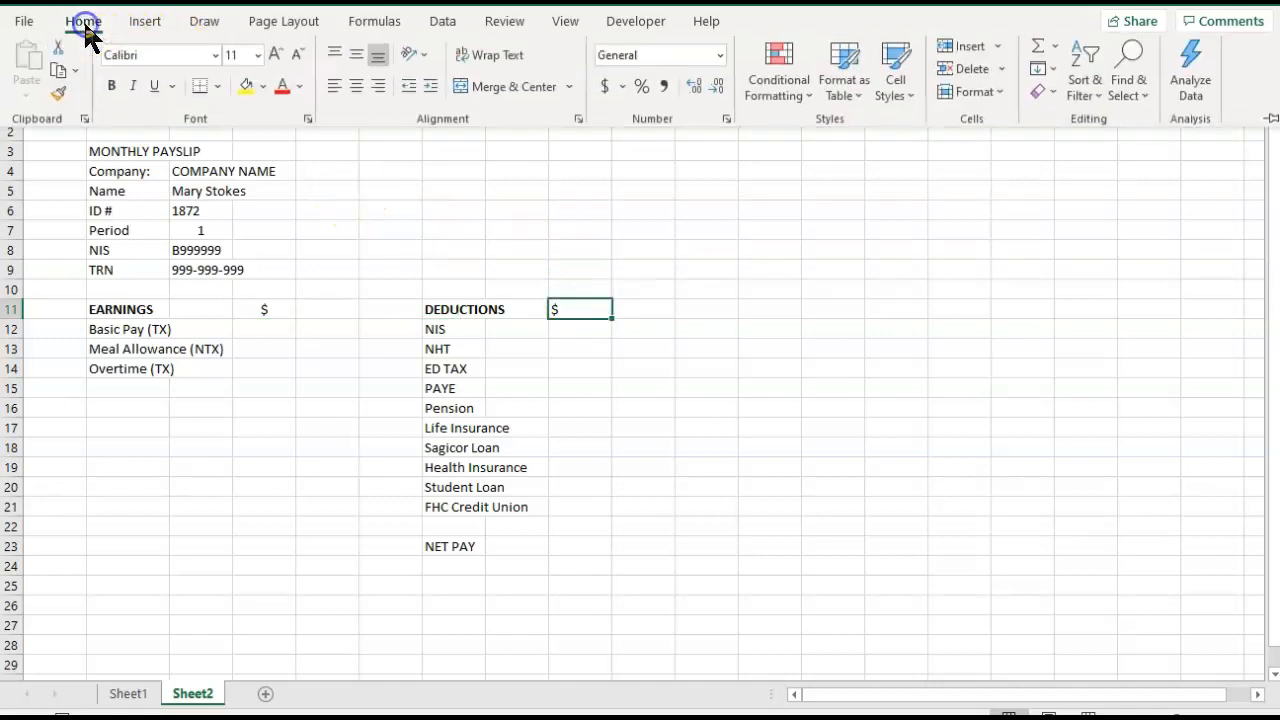
{"action": "left_click", "coordinate": [358, 92]}
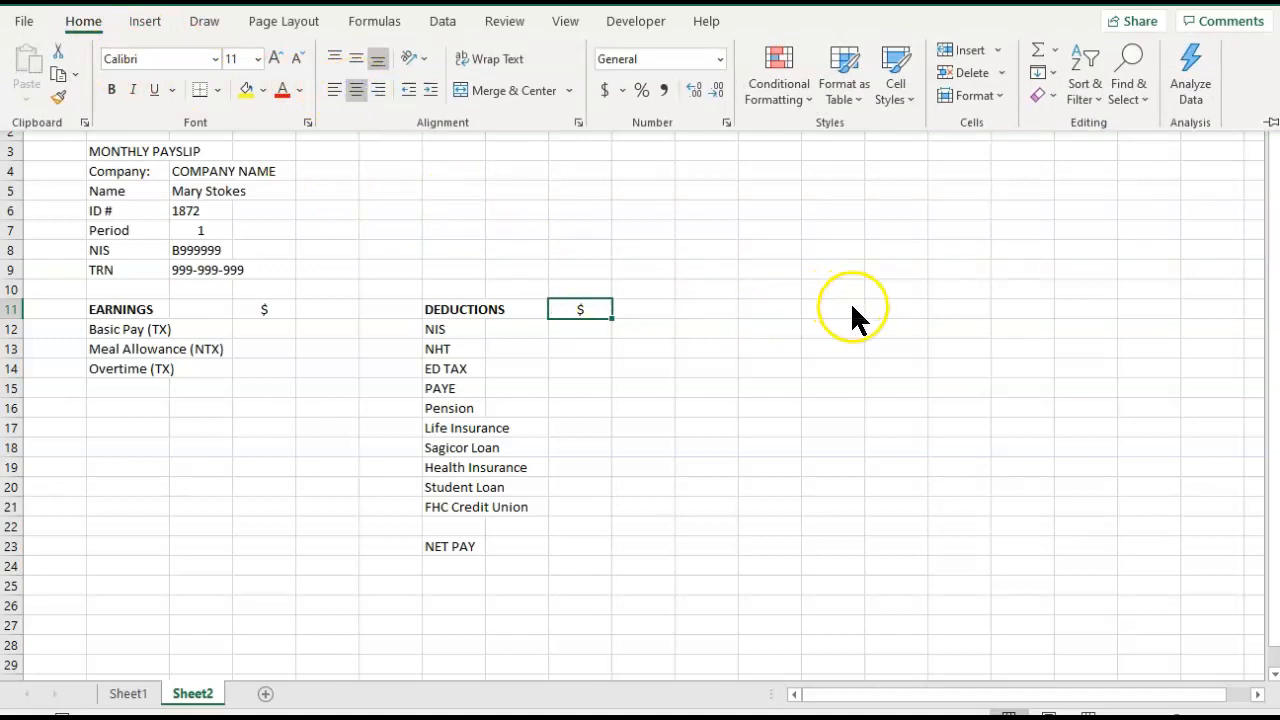
- Enter "$" in M11 and the heading "EMPLOYER'S CONTRIBUTIONS" above it in M10
{"action": "left_click", "coordinate": [850, 304]}
{"action": "left_click", "coordinate": [850, 306]}
{"action": "left_click", "coordinate": [847, 309]}
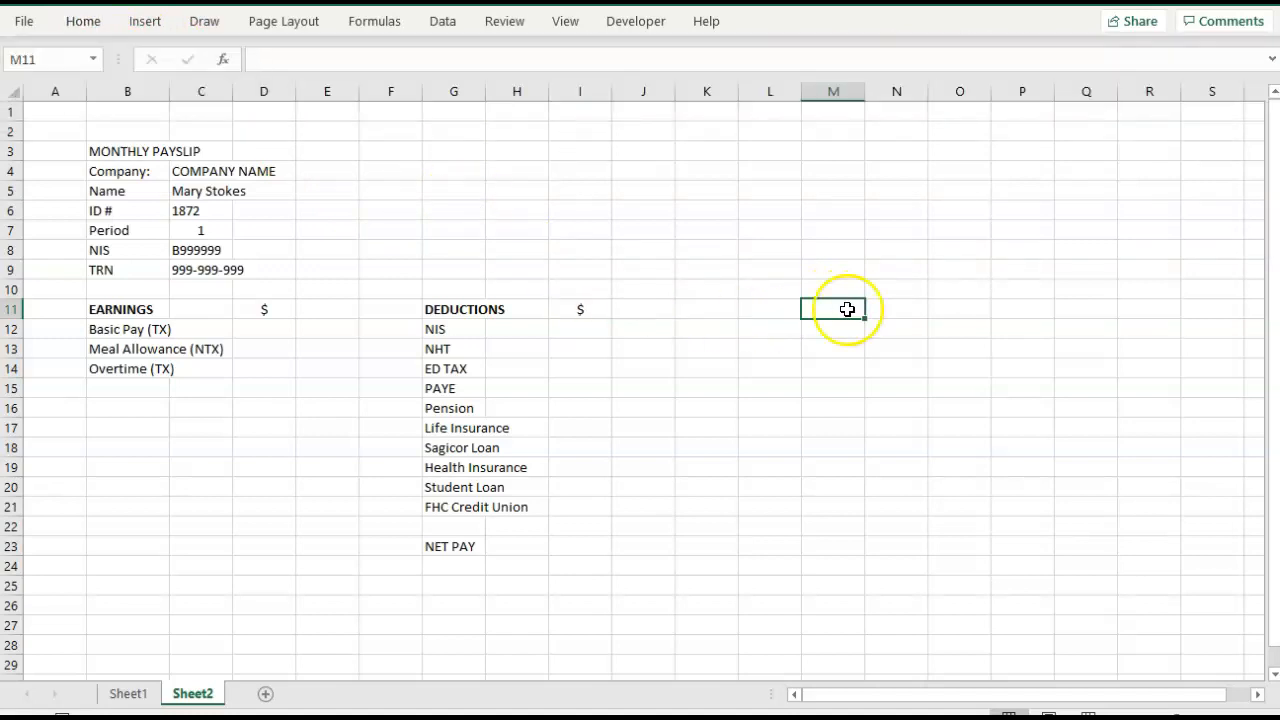
{"action": "type", "text": "$"}
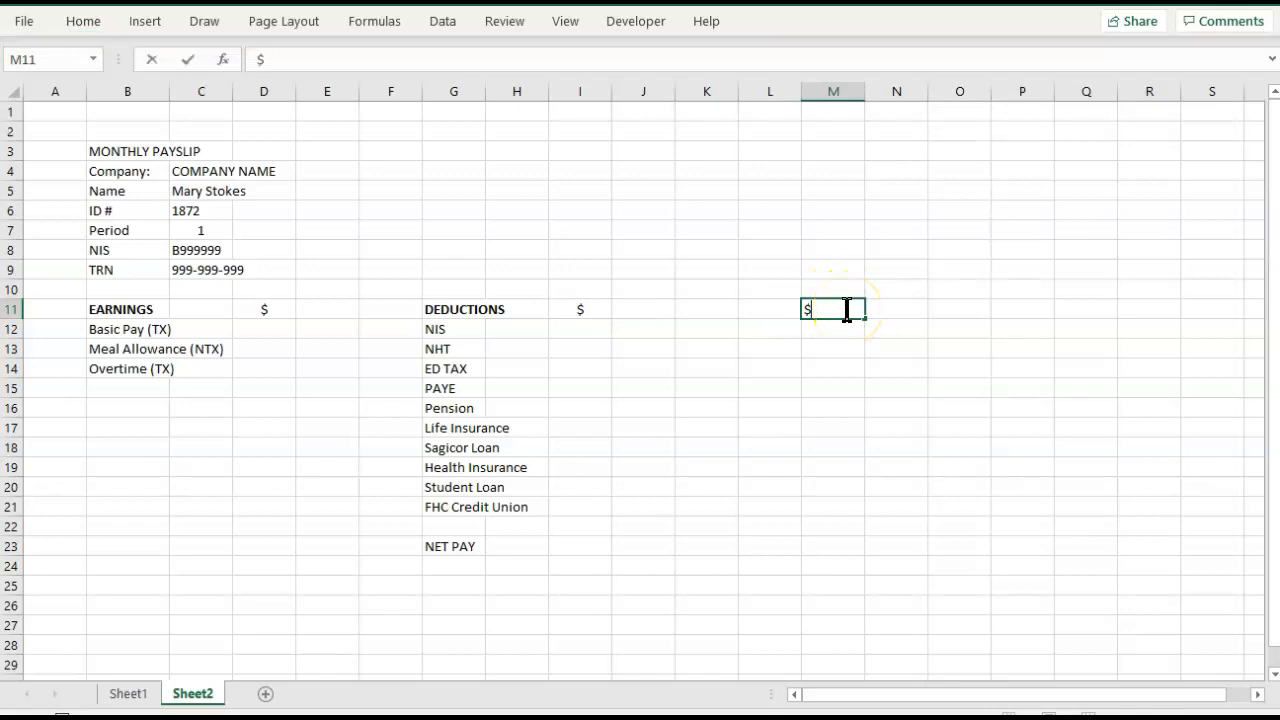
{"action": "key", "text": "Up"}
{"action": "type", "text": "E"}
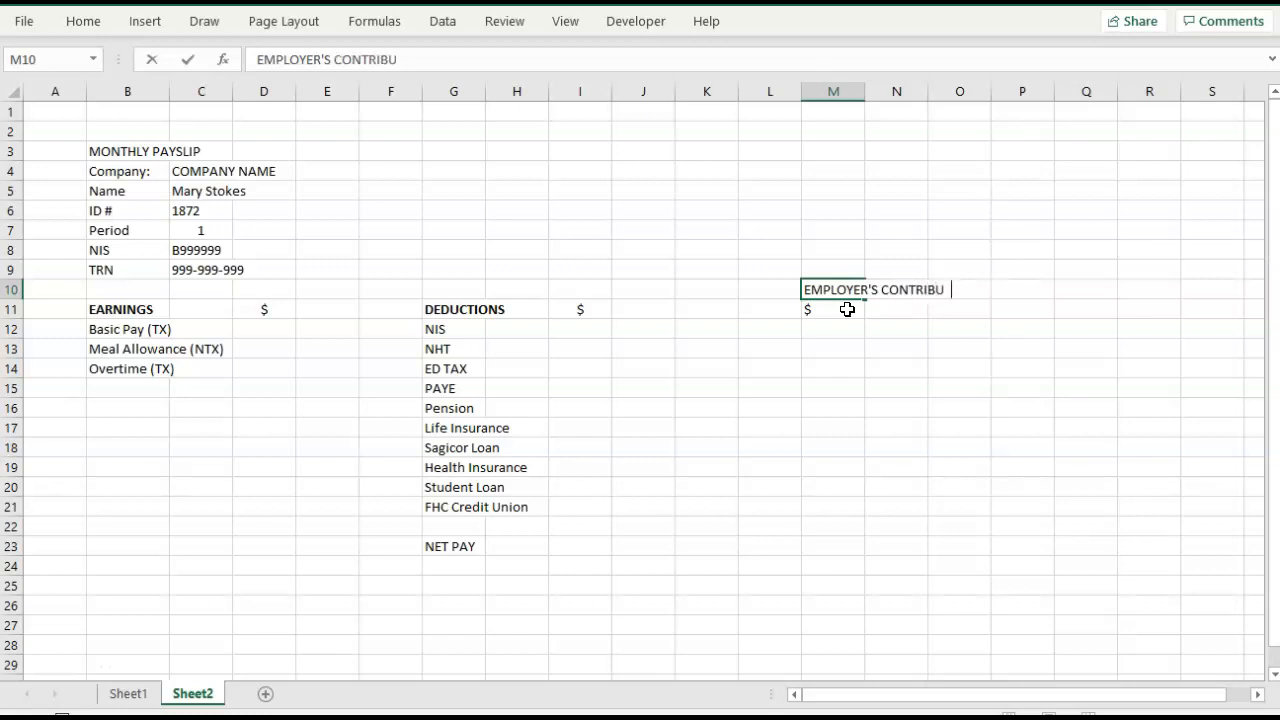
{"action": "type", "text": "S"}
{"action": "key", "text": "Tab"}
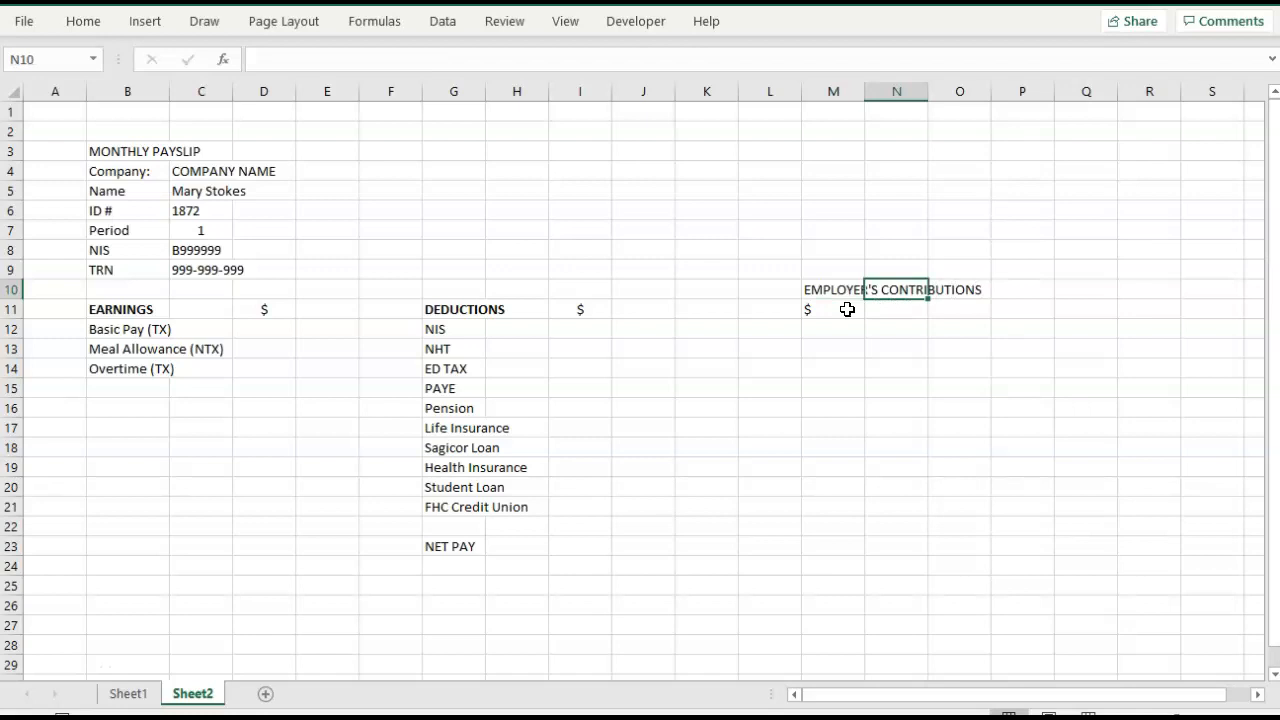
- Make the "$" headings of the earnings and deductions columns in D11 and I11 bold
{"action": "left_click", "coordinate": [266, 312]}
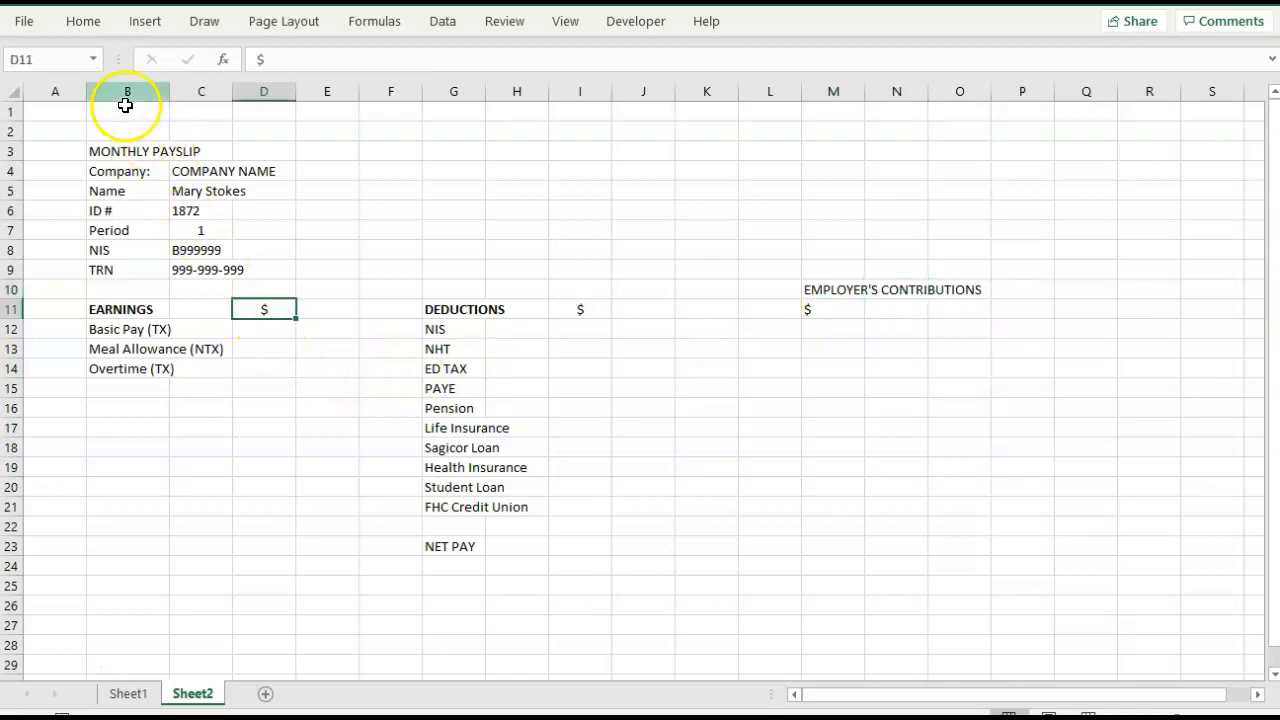
{"action": "left_click", "coordinate": [84, 21]}
{"action": "left_click", "coordinate": [111, 89]}
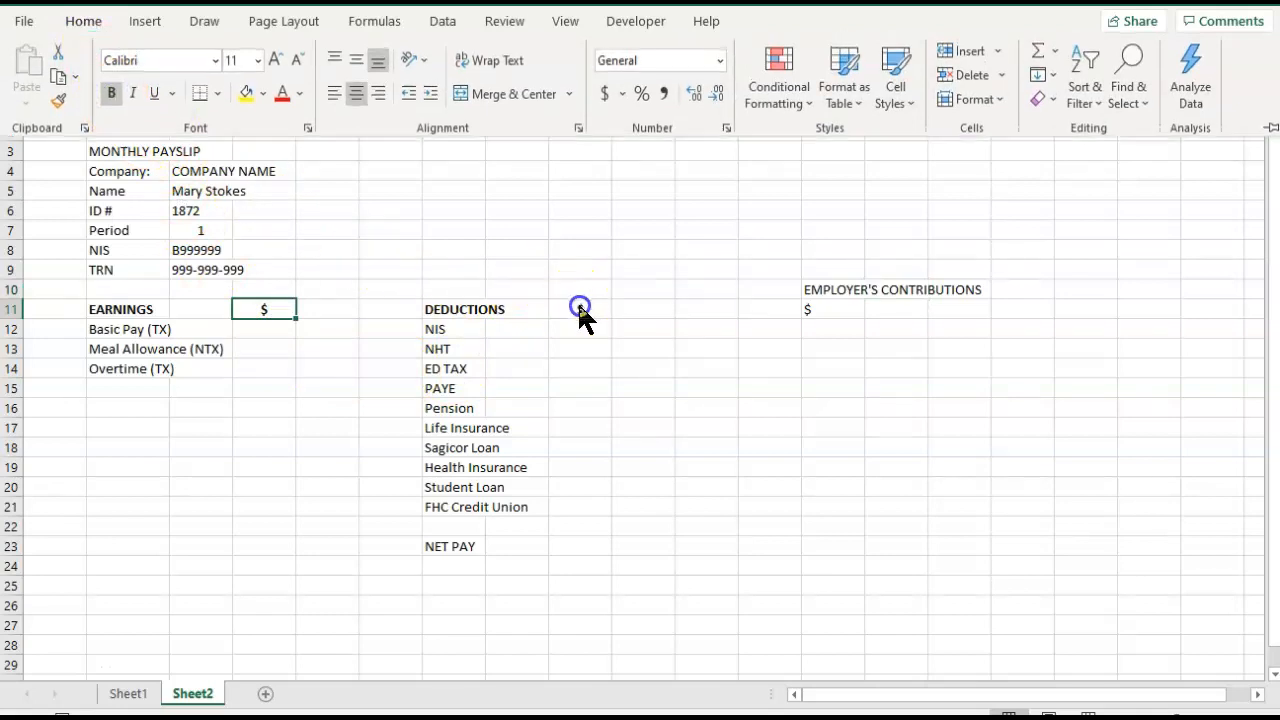
{"action": "left_click", "coordinate": [580, 310]}
{"action": "type", "text": "$"}
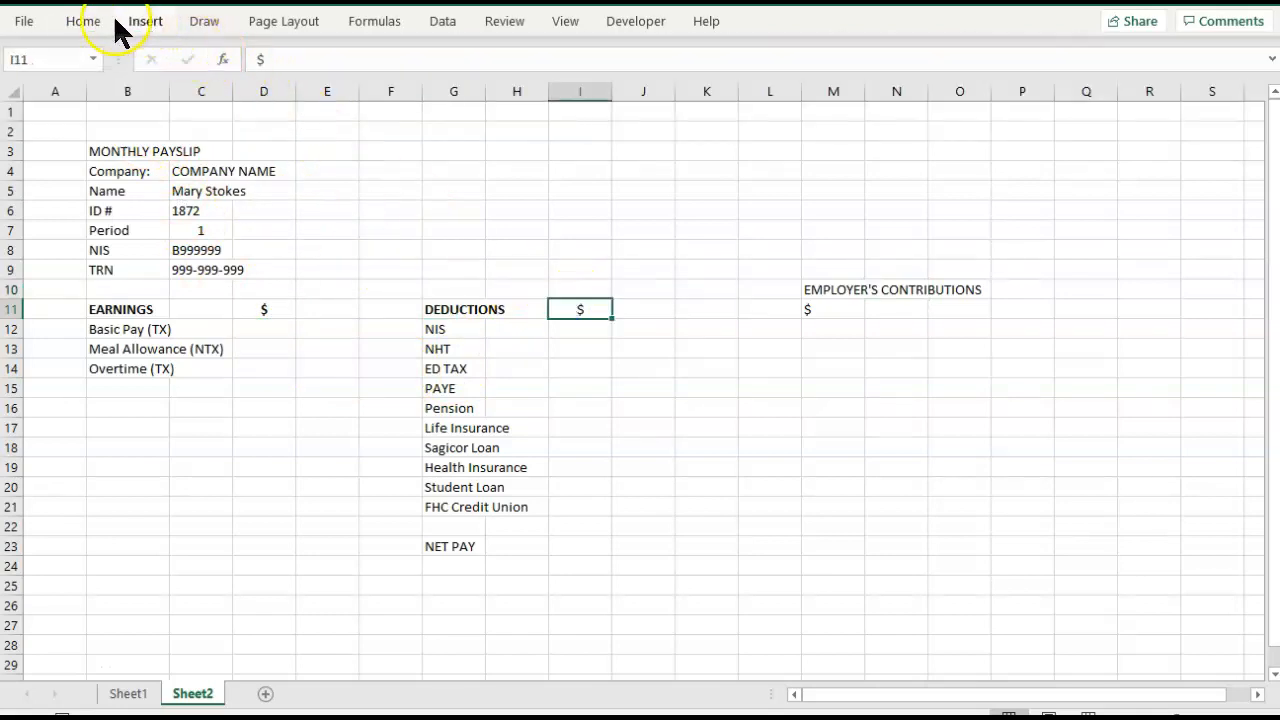
{"action": "left_click", "coordinate": [84, 21]}
{"action": "left_click", "coordinate": [111, 89]}
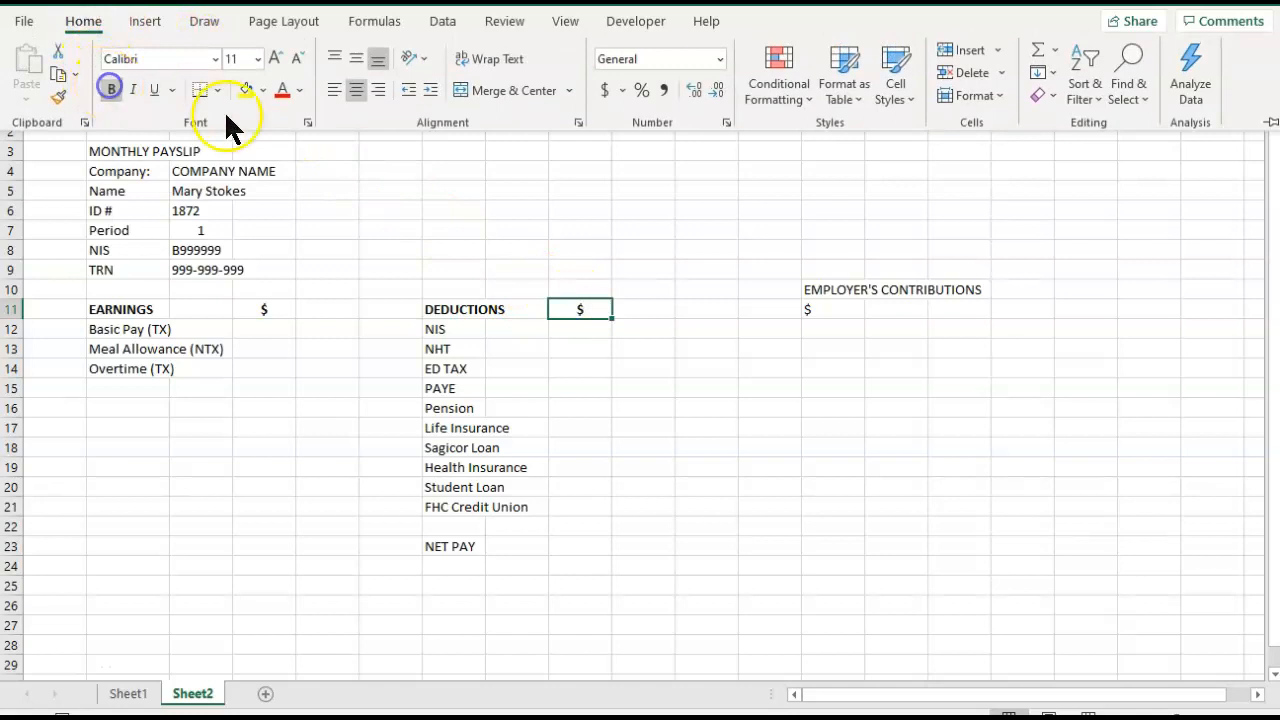
- Make the EMPLOYER'S CONTRIBUTIONS heading and the "$" below it in M10:M11 bold
{"action": "left_click", "coordinate": [814, 295]}
{"action": "left_click", "coordinate": [815, 288]}
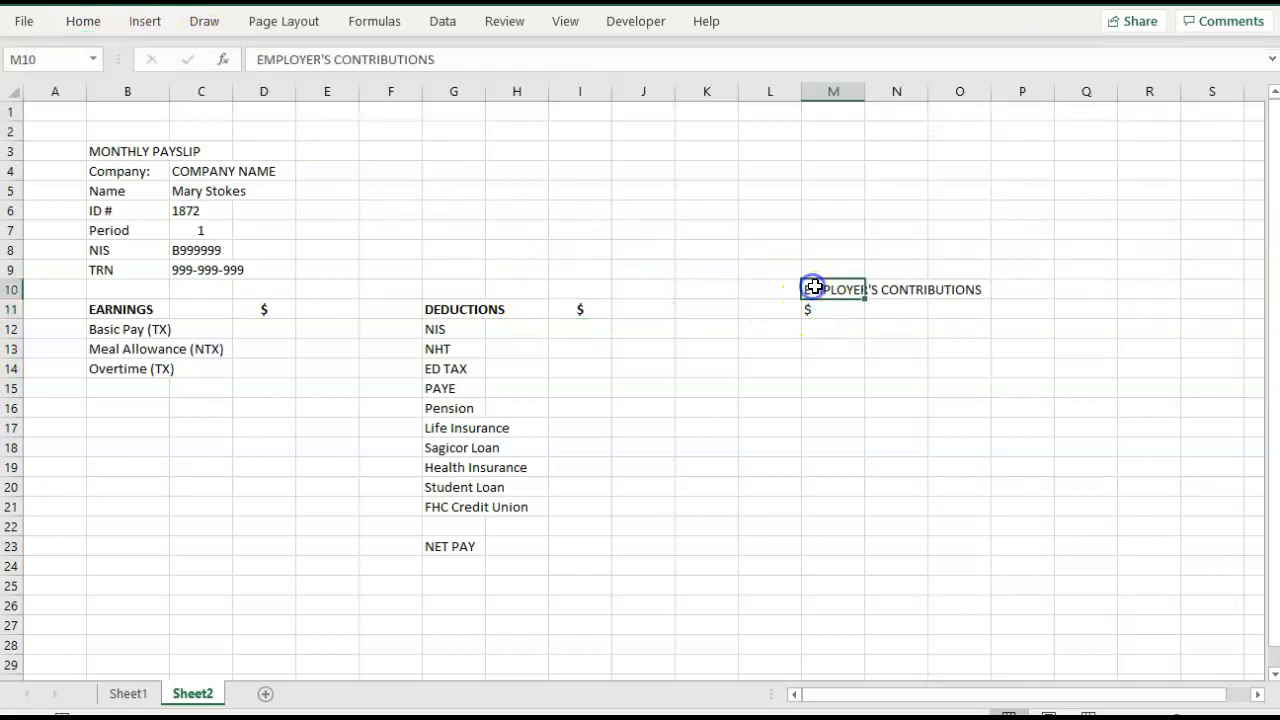
{"action": "left_click_drag", "start_coordinate": [815, 288], "coordinate": [814, 306]}
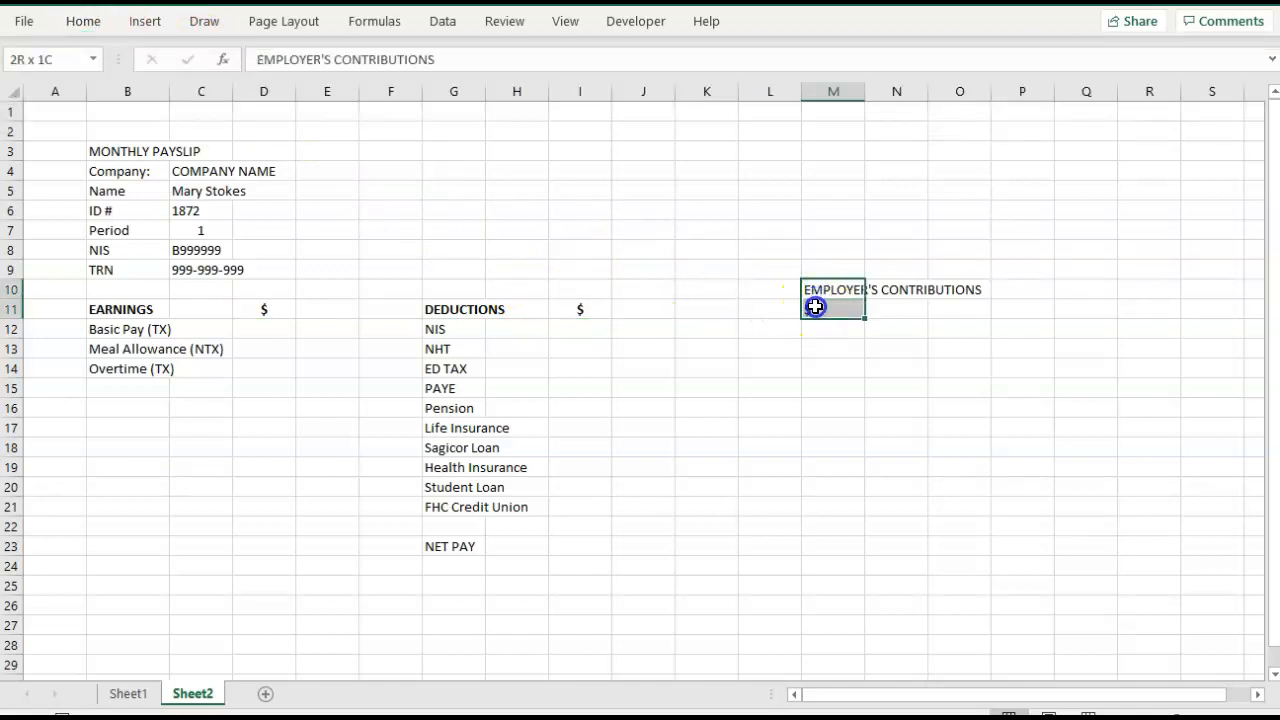
{"action": "left_click", "coordinate": [80, 21]}
{"action": "left_click", "coordinate": [111, 89]}
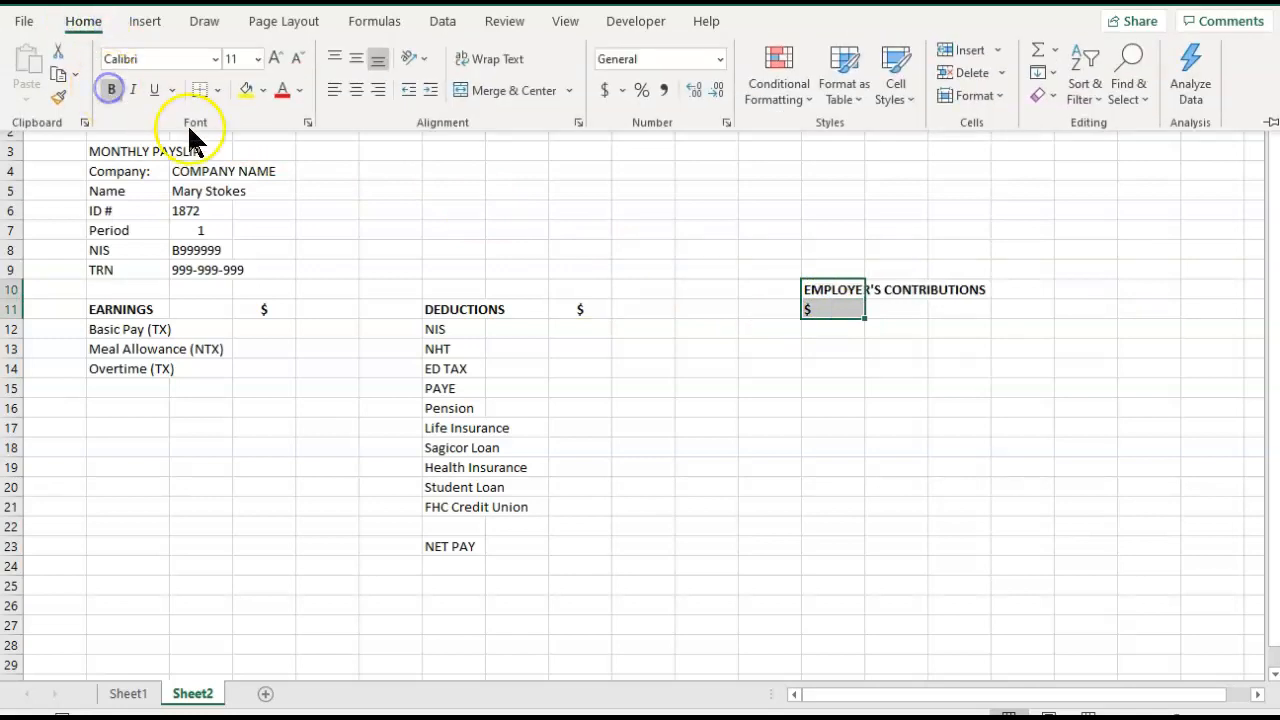
{"action": "left_click", "coordinate": [722, 336]}
{"action": "left_click", "coordinate": [768, 367]}
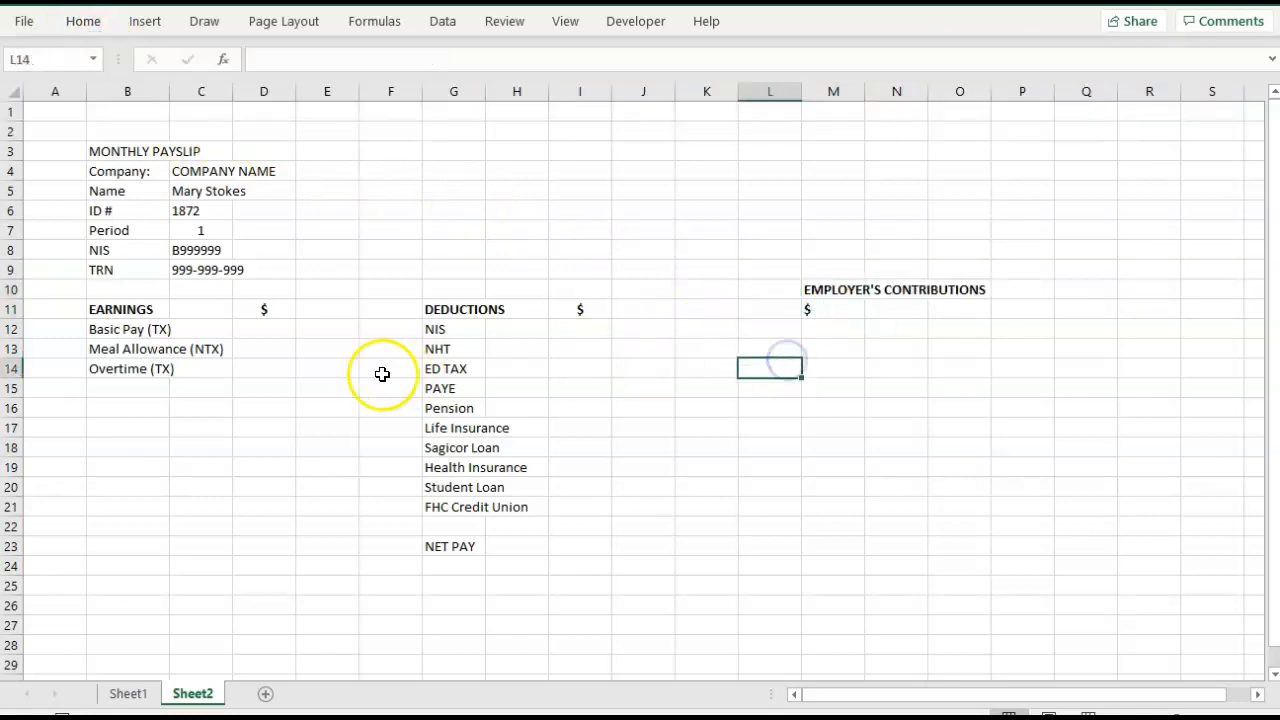
- Enter the earnings amounts 100000 for Basic Pay in D12 and 3000 for Meal Allowance in D13
{"action": "left_click", "coordinate": [272, 328]}
{"action": "type", "text": "1"}
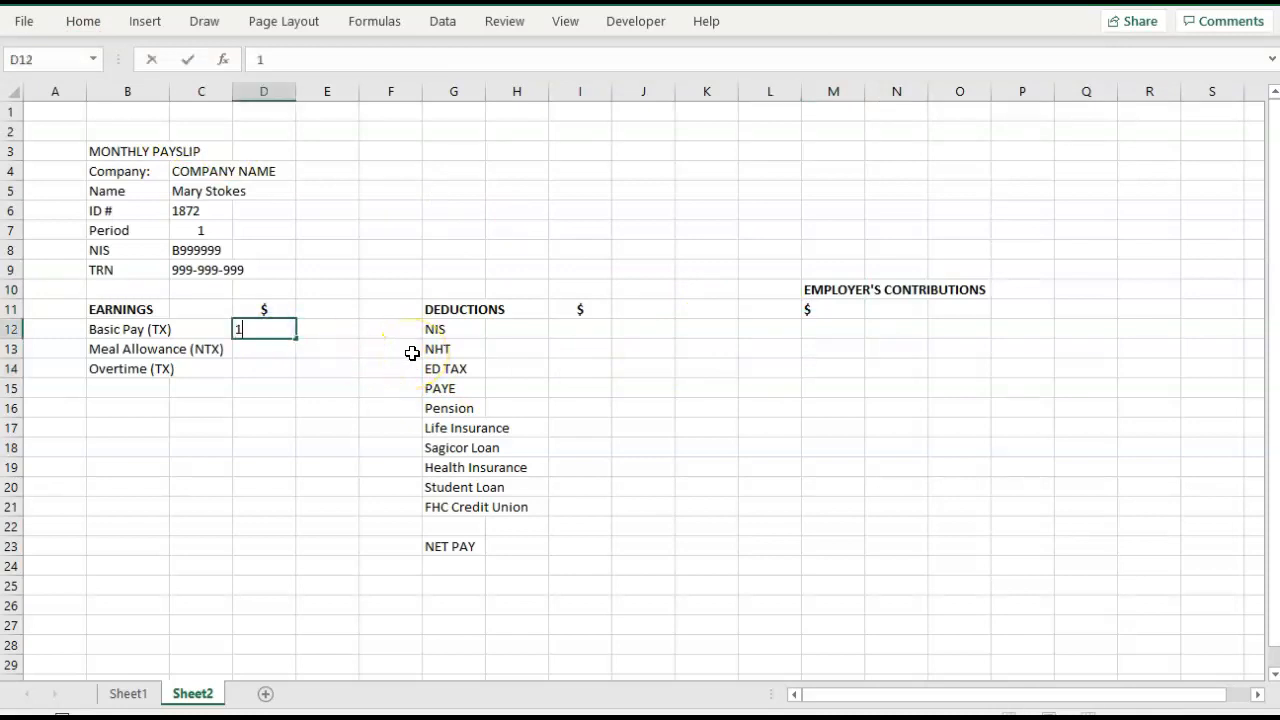
{"action": "type", "text": "00000"}
{"action": "key", "text": "Tab"}
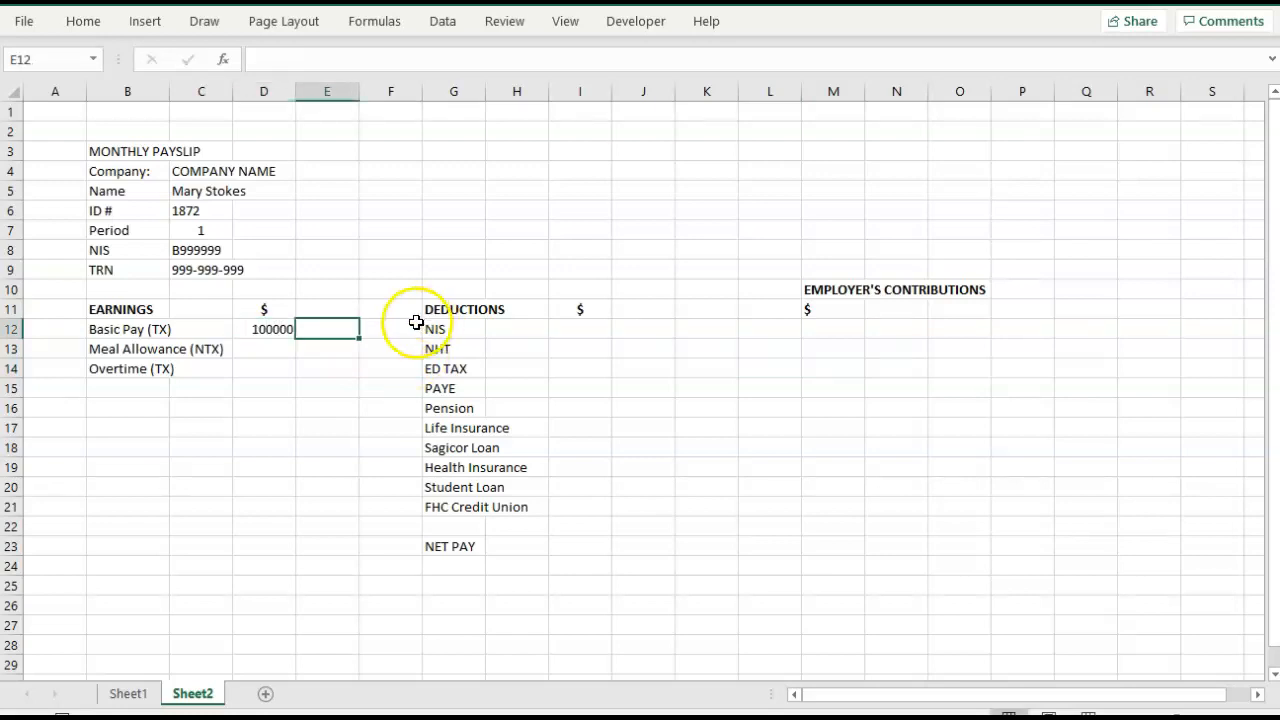
{"action": "left_click", "coordinate": [281, 350]}
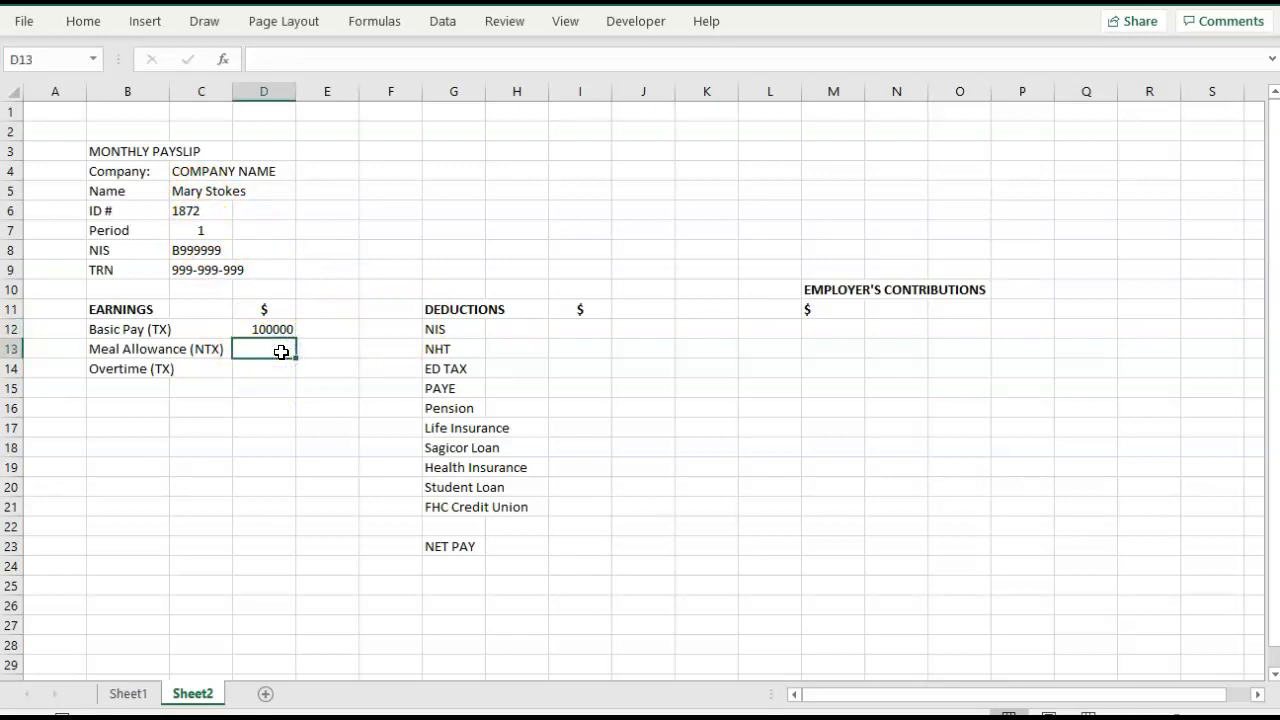
{"action": "type", "text": "3000"}
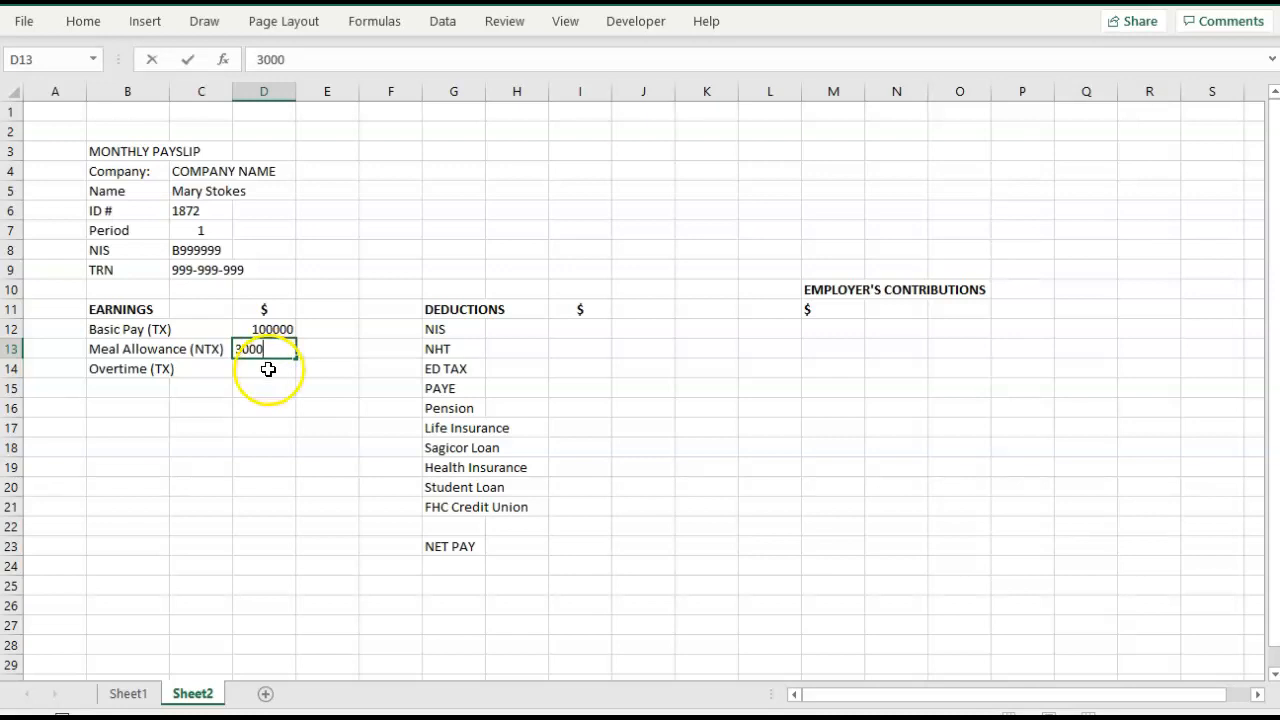
{"action": "left_click", "coordinate": [268, 367]}
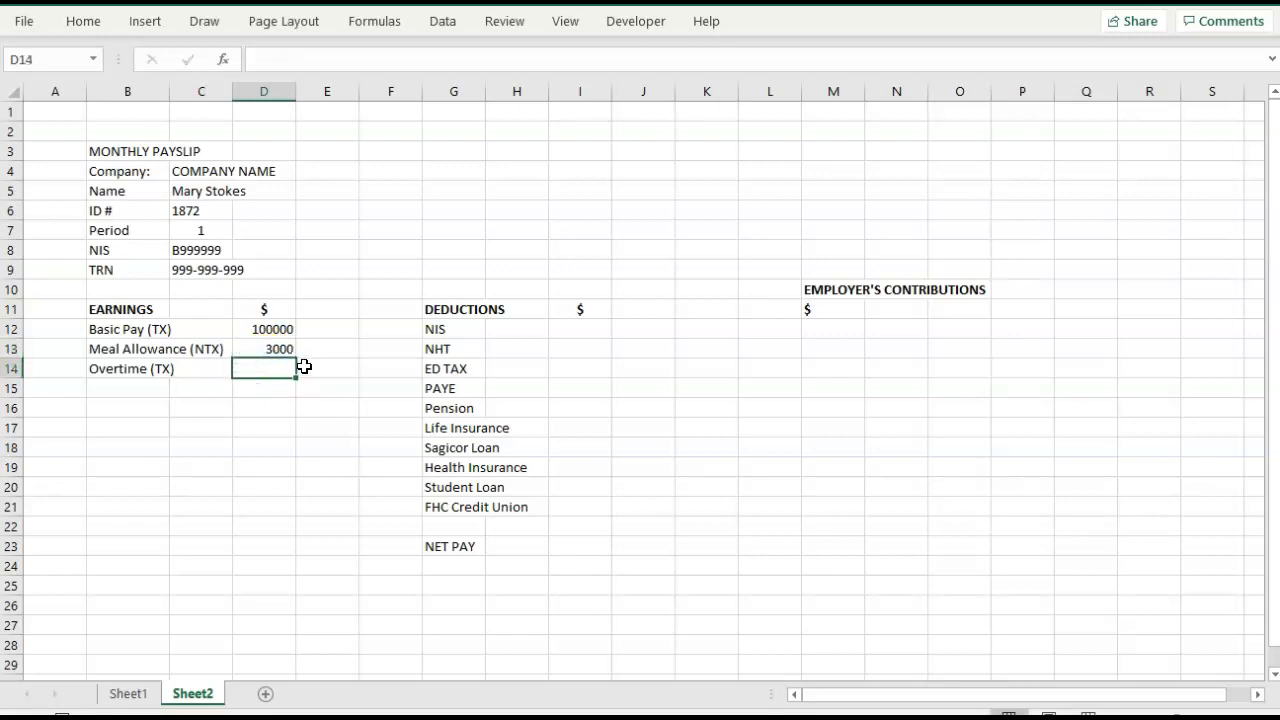
- Enter the Overtime amount 10000 in D14
{"action": "type", "text": "1000"}
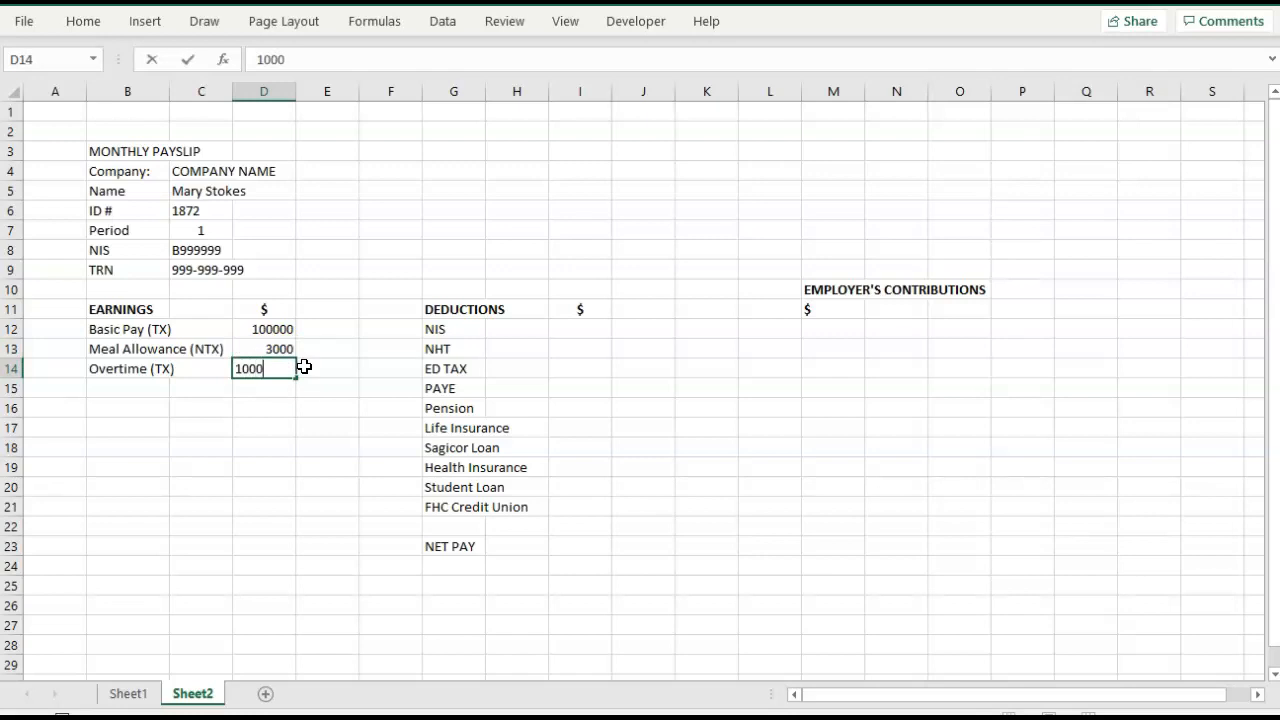
{"action": "type", "text": "0"}
{"action": "left_click", "coordinate": [304, 367]}
{"action": "left_click_drag", "start_coordinate": [278, 330], "coordinate": [276, 346]}
- Give D22 a top and double bottom border and total the earnings there with =SUM(D12:D21)
{"action": "left_click", "coordinate": [256, 523]}
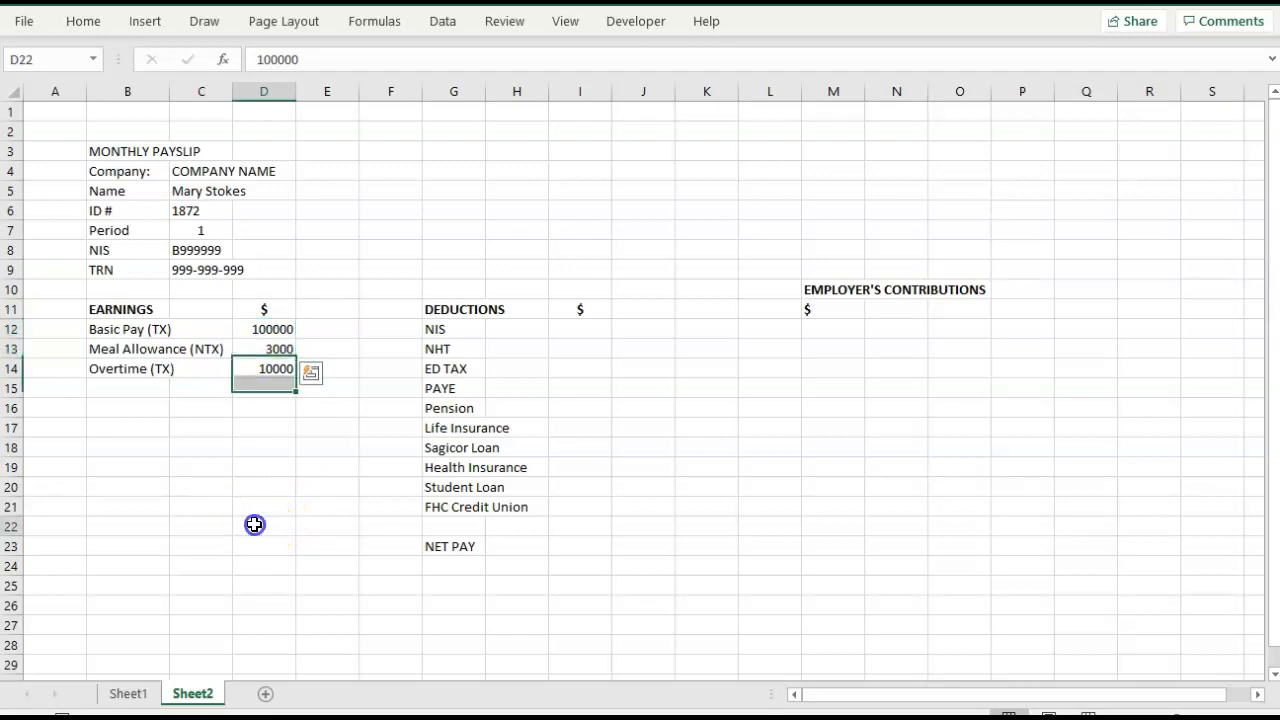
{"action": "left_click", "coordinate": [84, 22]}
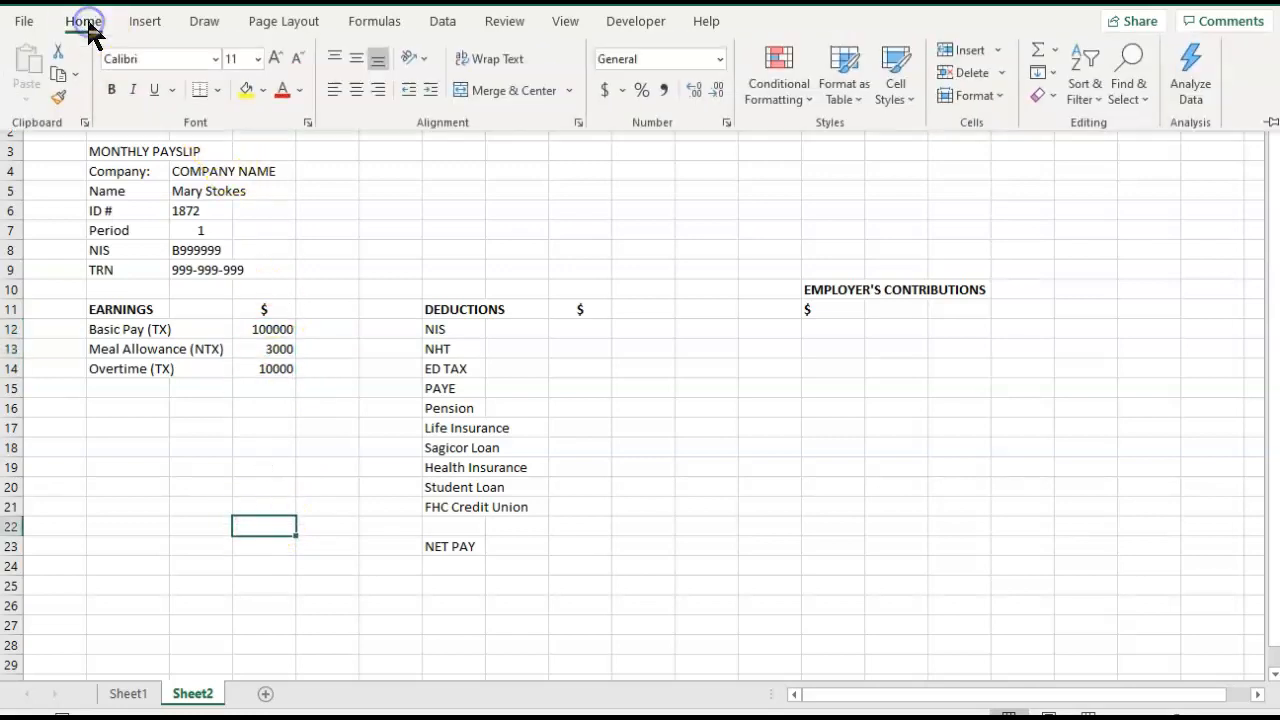
{"action": "left_click", "coordinate": [219, 90]}
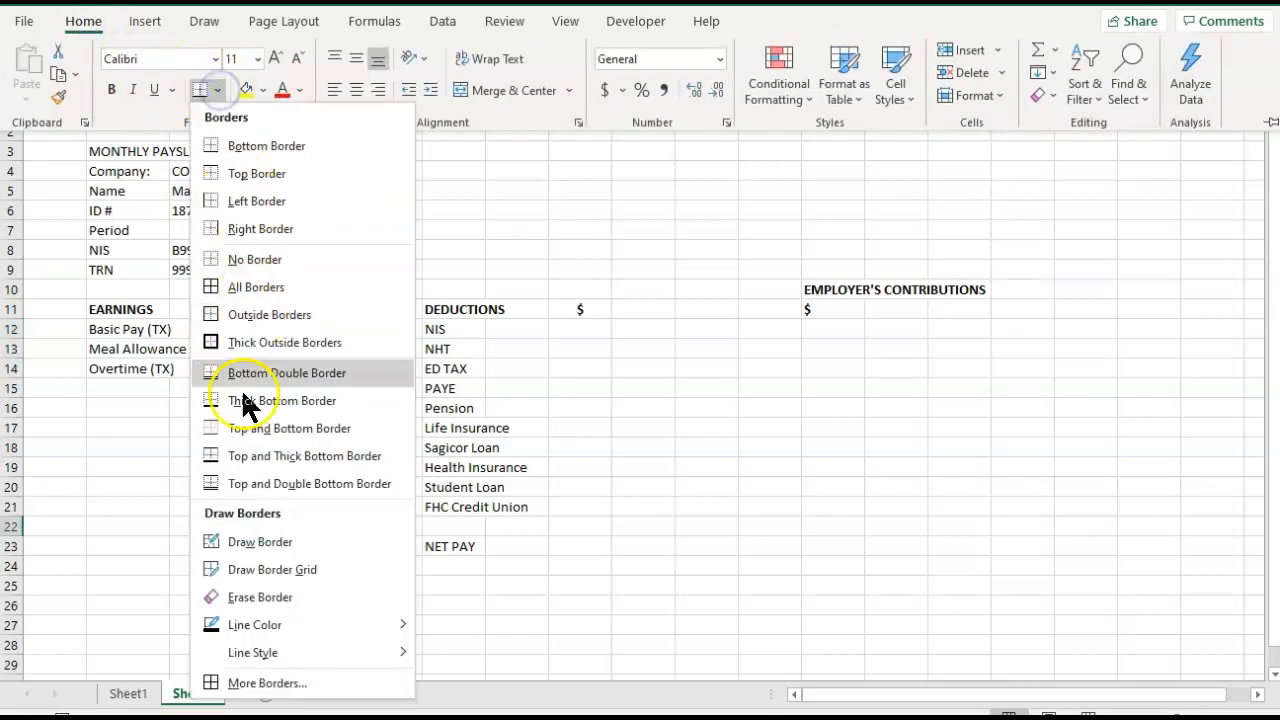
{"action": "left_click", "coordinate": [213, 480]}
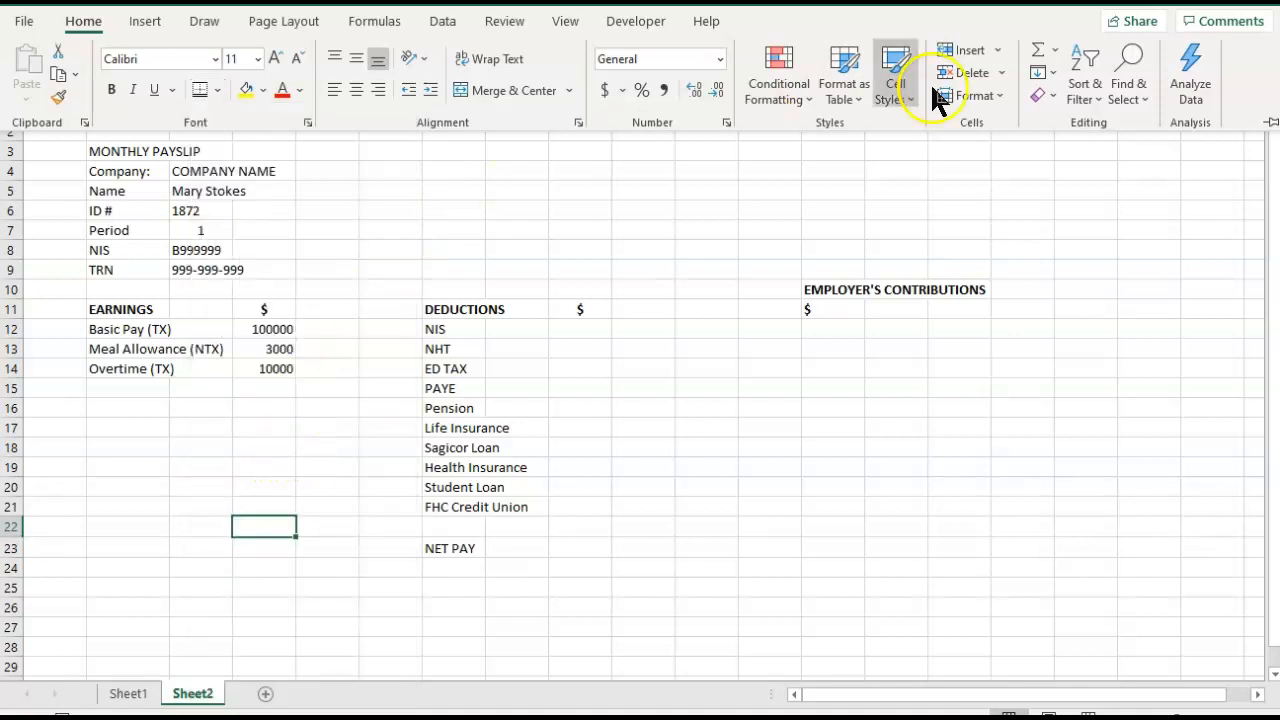
{"action": "left_click", "coordinate": [1035, 55]}
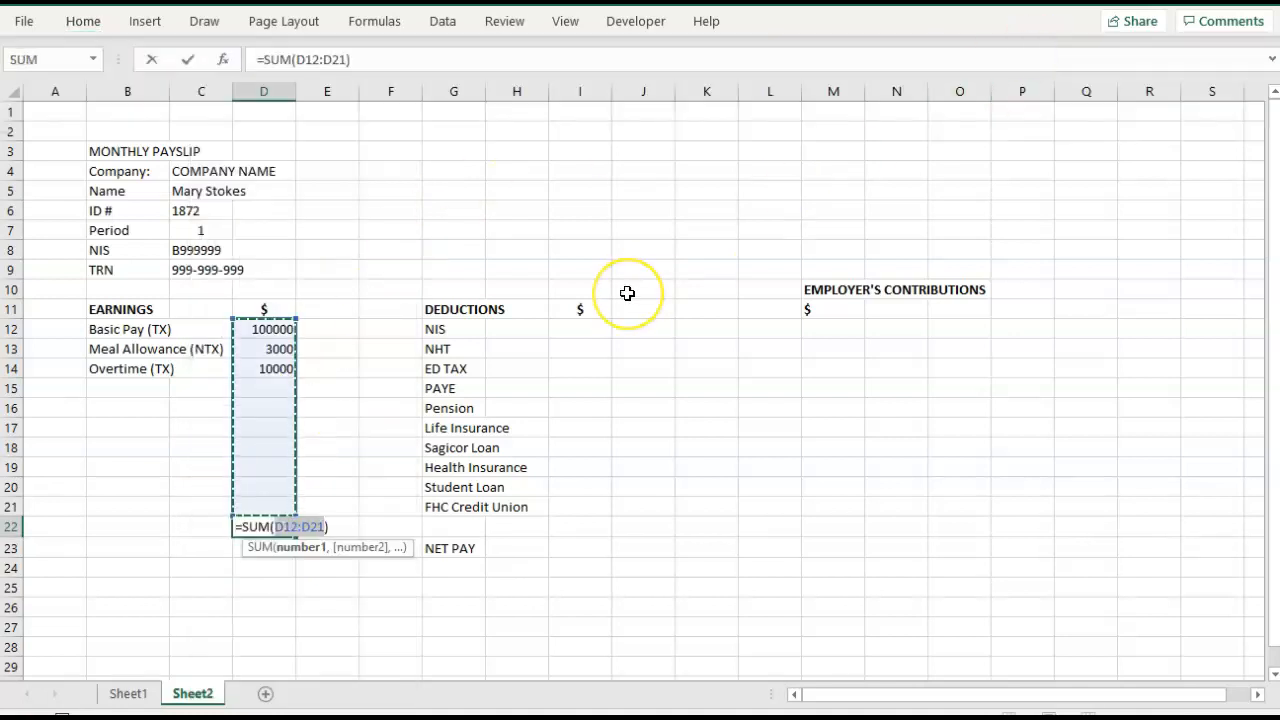
{"action": "key", "text": "Tab"}
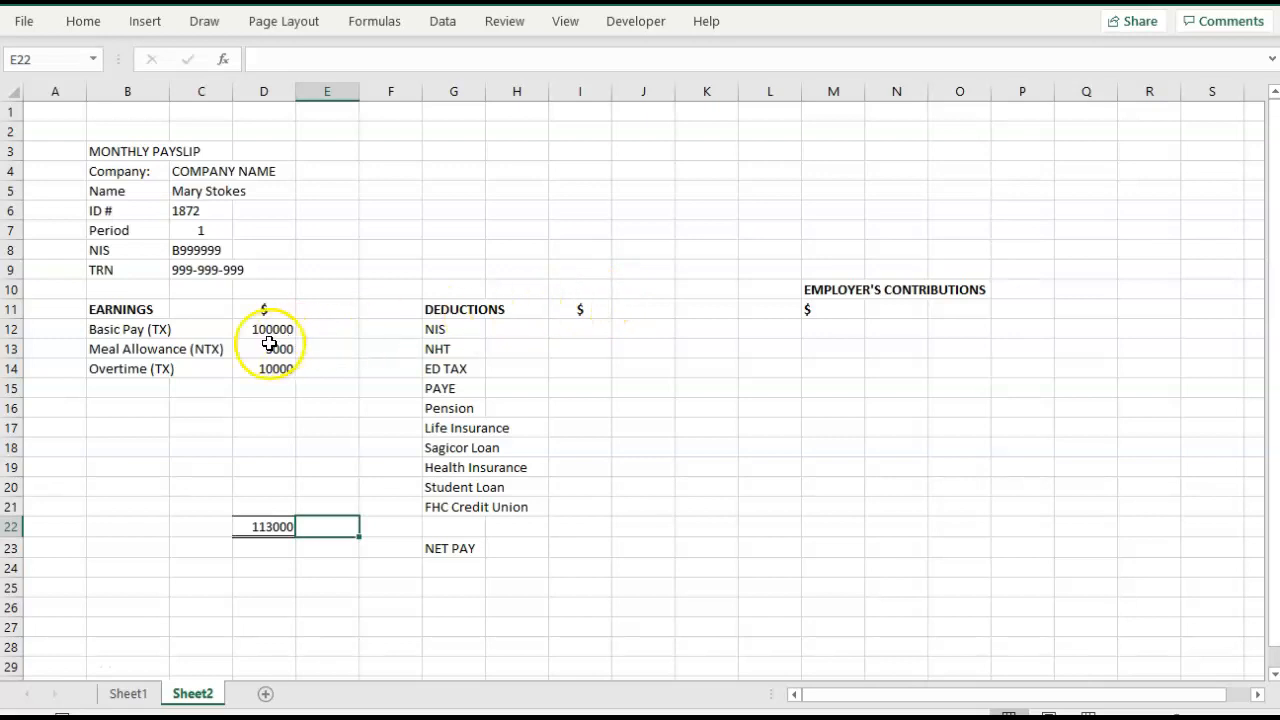
- Format the earnings amounts and their total in D12:D22 with thousands separators and two decimals
{"action": "left_click_drag", "start_coordinate": [270, 321], "coordinate": [271, 525]}
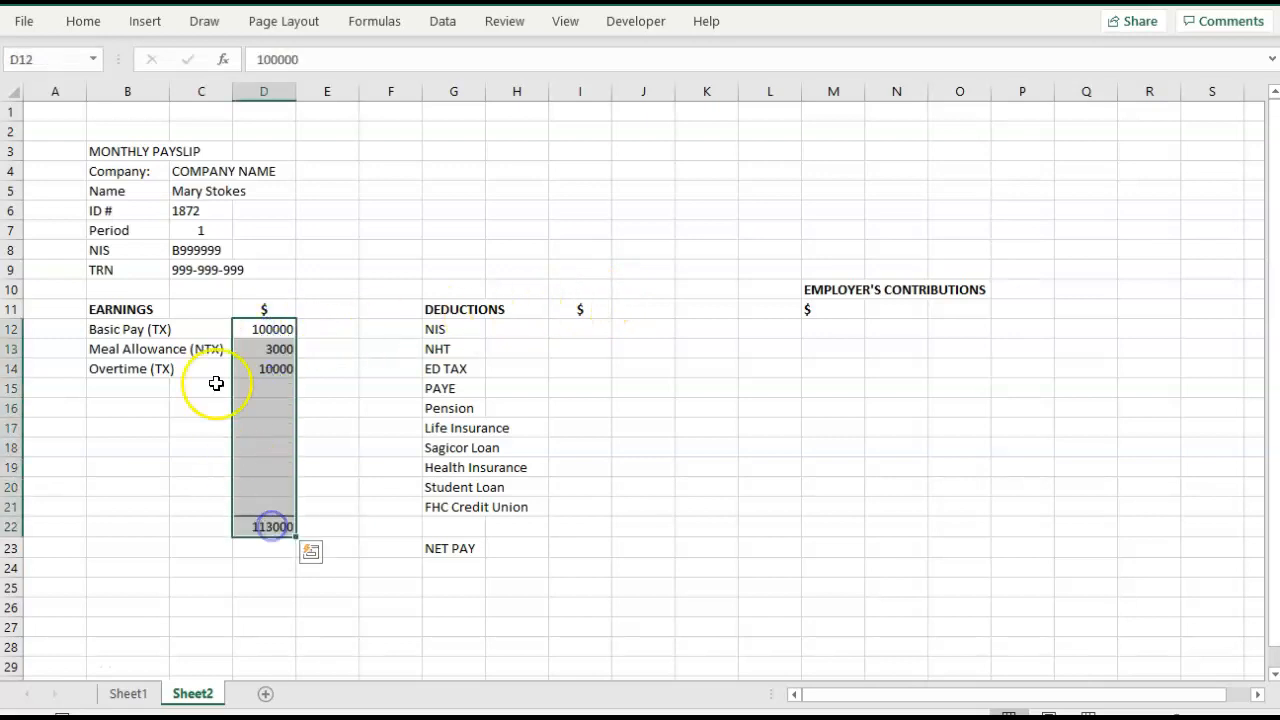
{"action": "left_click", "coordinate": [96, 24]}
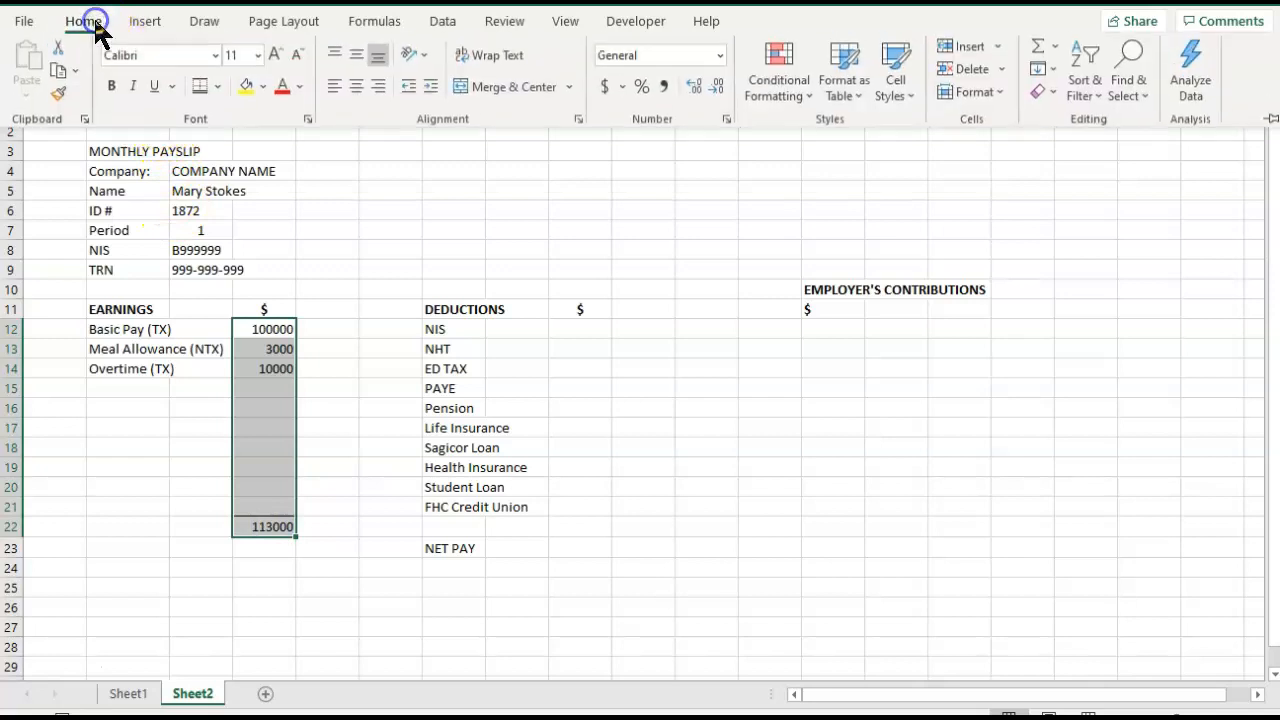
{"action": "left_click", "coordinate": [666, 92]}
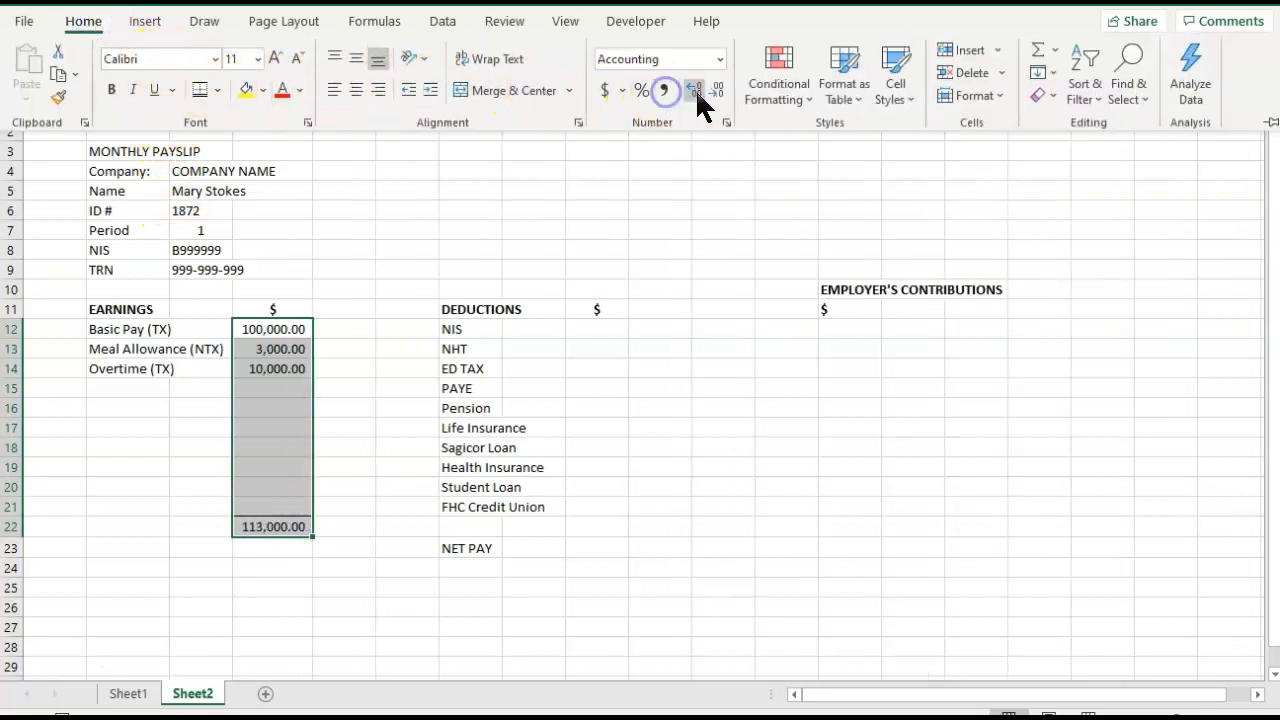
{"action": "left_click", "coordinate": [753, 368]}
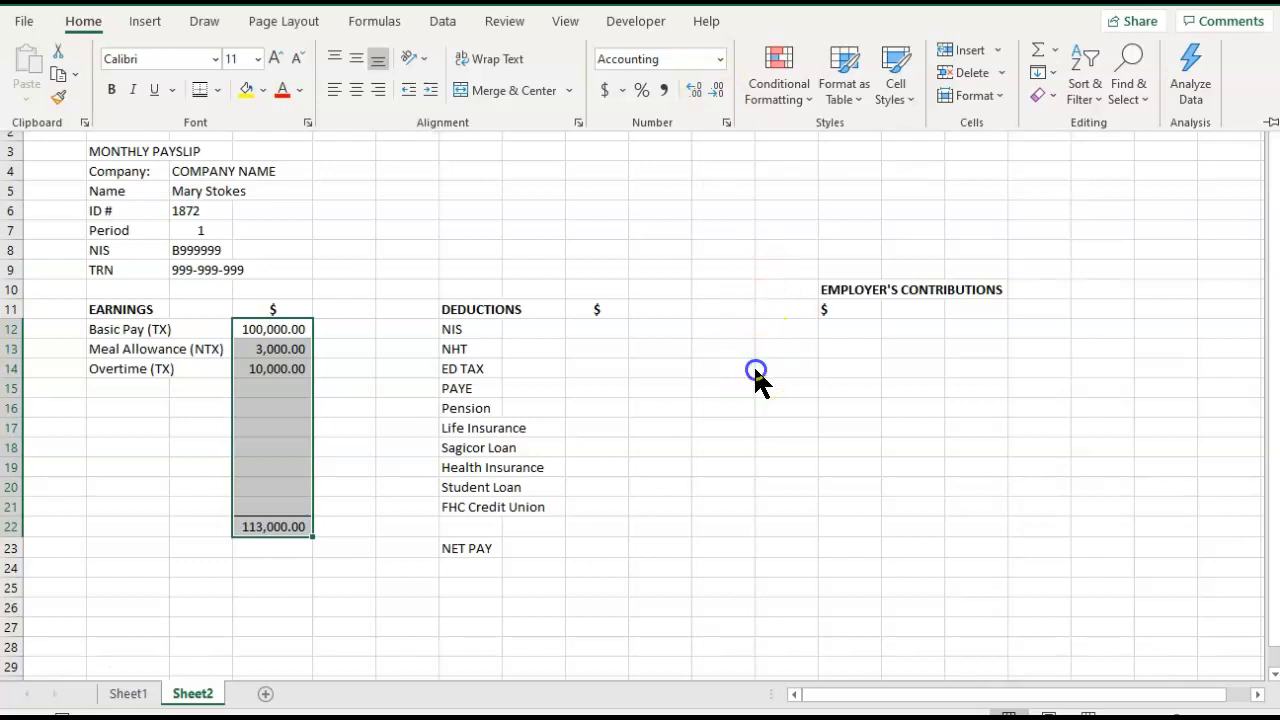
{"action": "left_click", "coordinate": [709, 389]}
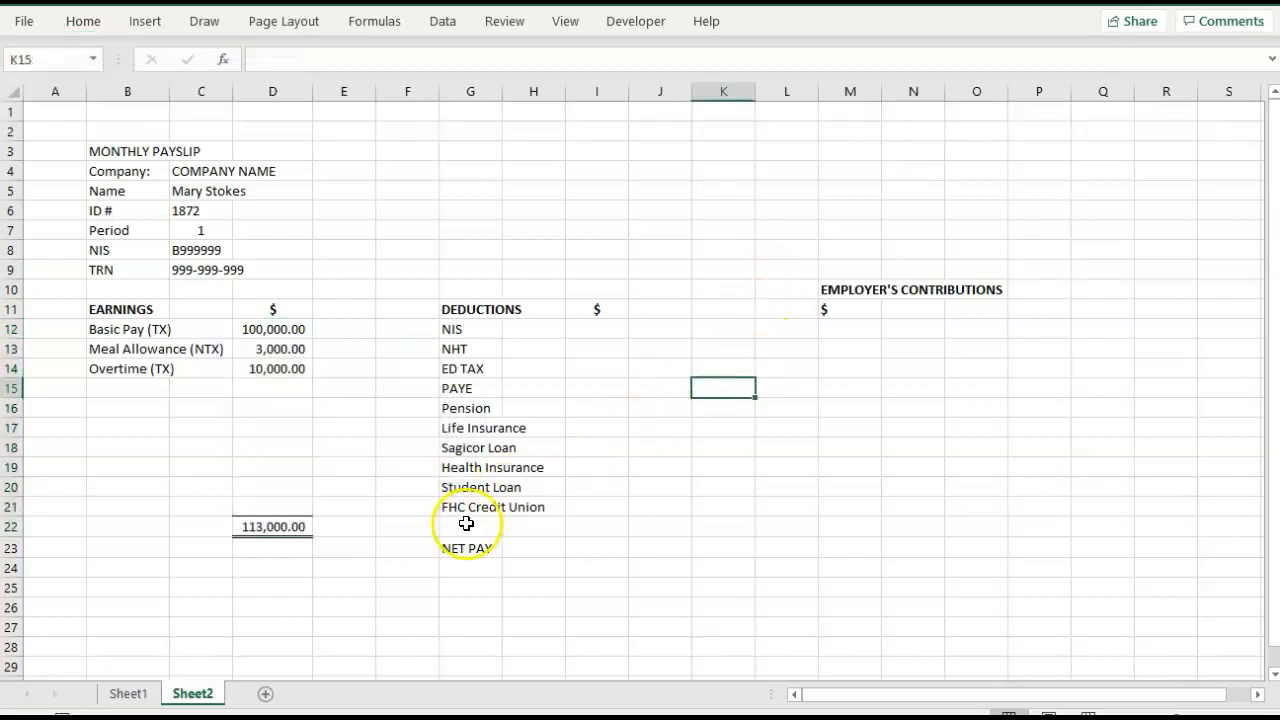
- Copy the earnings total from D22 to I22 as the deductions total and widen column I
{"action": "left_click", "coordinate": [281, 525]}
{"action": "key", "text": "ctrl+c"}
{"action": "key", "text": "Right"}
{"action": "key", "text": "Right"}
{"action": "key", "text": "Right"}
{"action": "key", "text": "Right"}
{"action": "key", "text": "Right"}
{"action": "key", "text": "Right"}
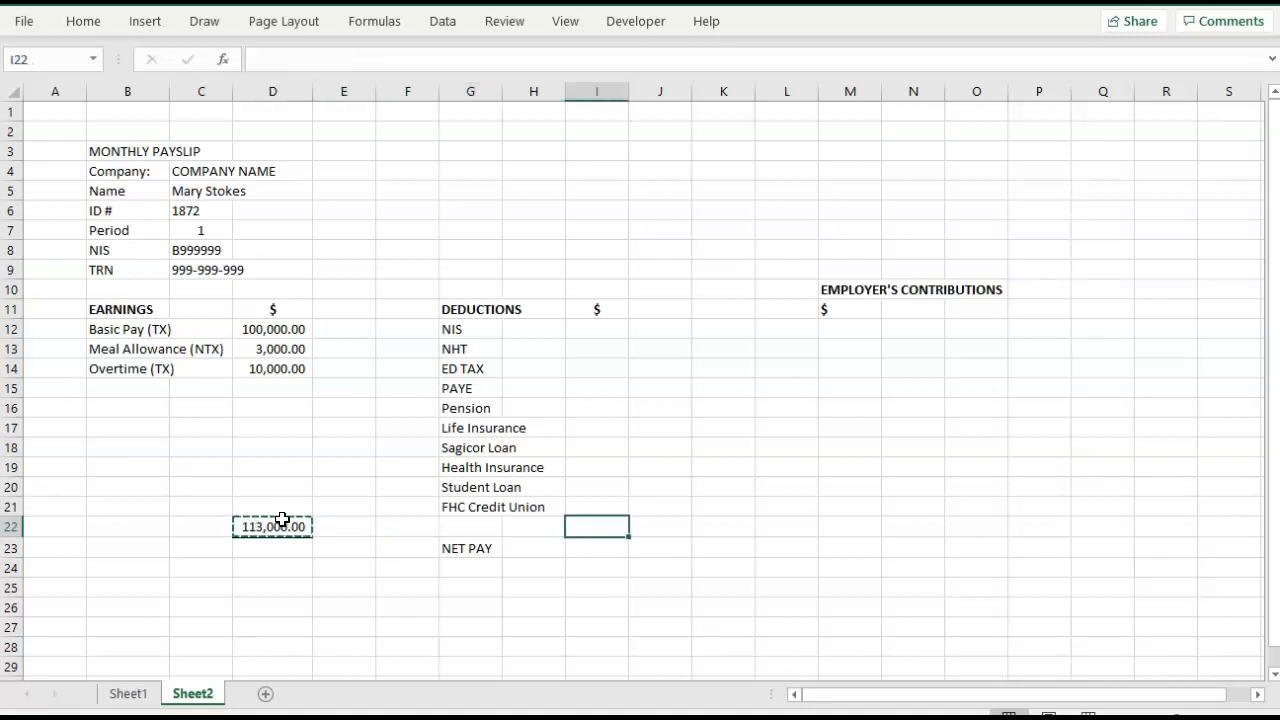
{"action": "key", "text": "Left"}
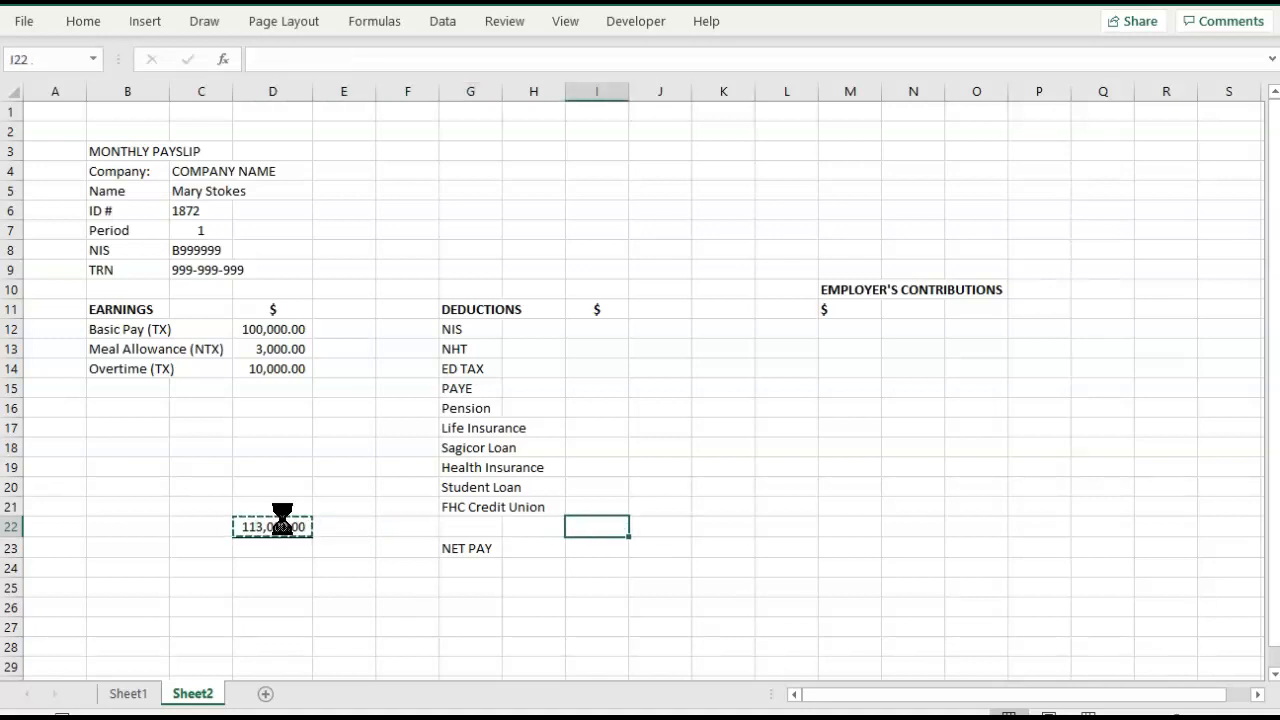
{"action": "key", "text": "Return"}
{"action": "left_click_drag", "start_coordinate": [629, 90], "coordinate": [649, 84]}
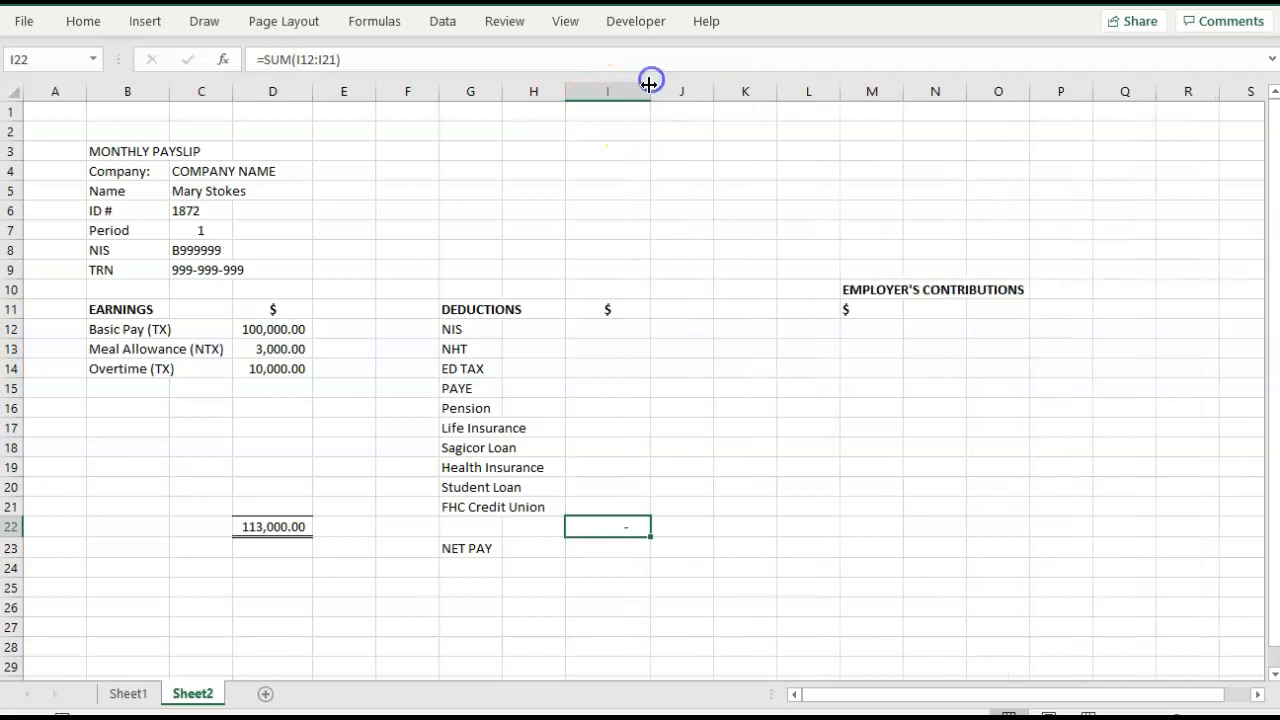
- Move the NET PAY label down one row to G24 and make it bold
{"action": "left_click", "coordinate": [466, 548]}
{"action": "left_click_drag", "start_coordinate": [466, 545], "coordinate": [466, 545]}
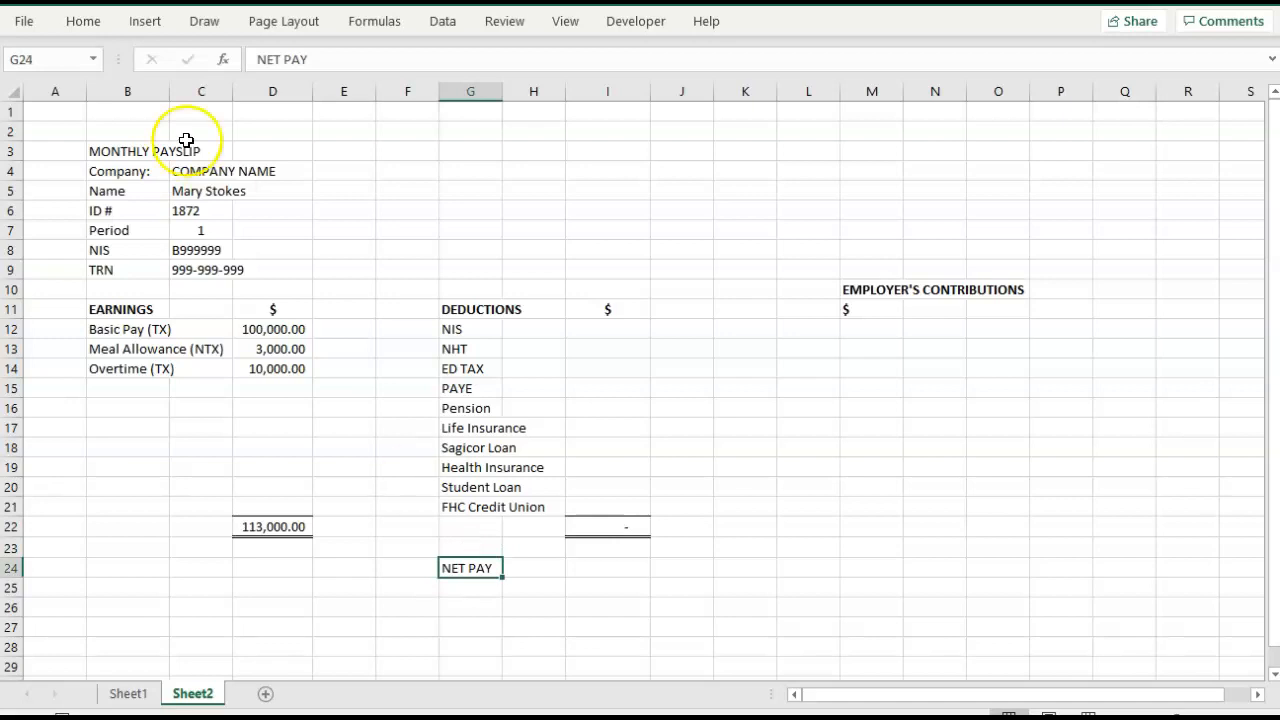
{"action": "left_click", "coordinate": [83, 22]}
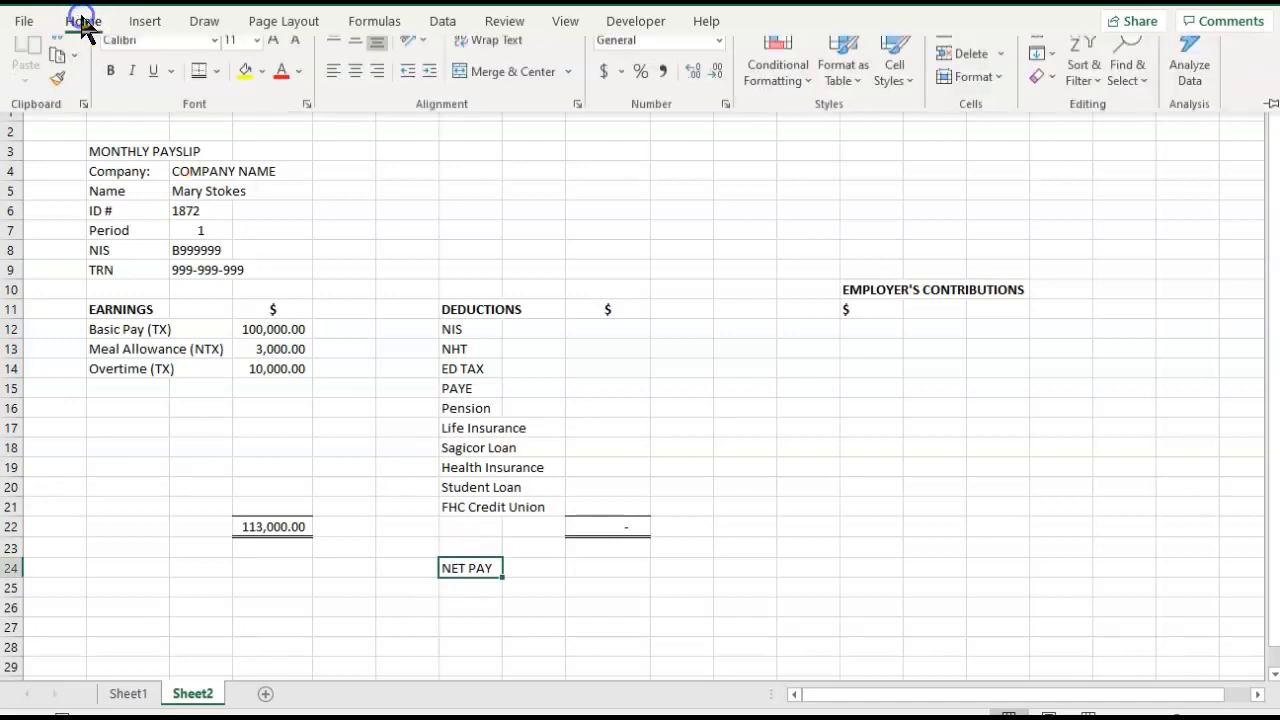
{"action": "left_click", "coordinate": [111, 90]}
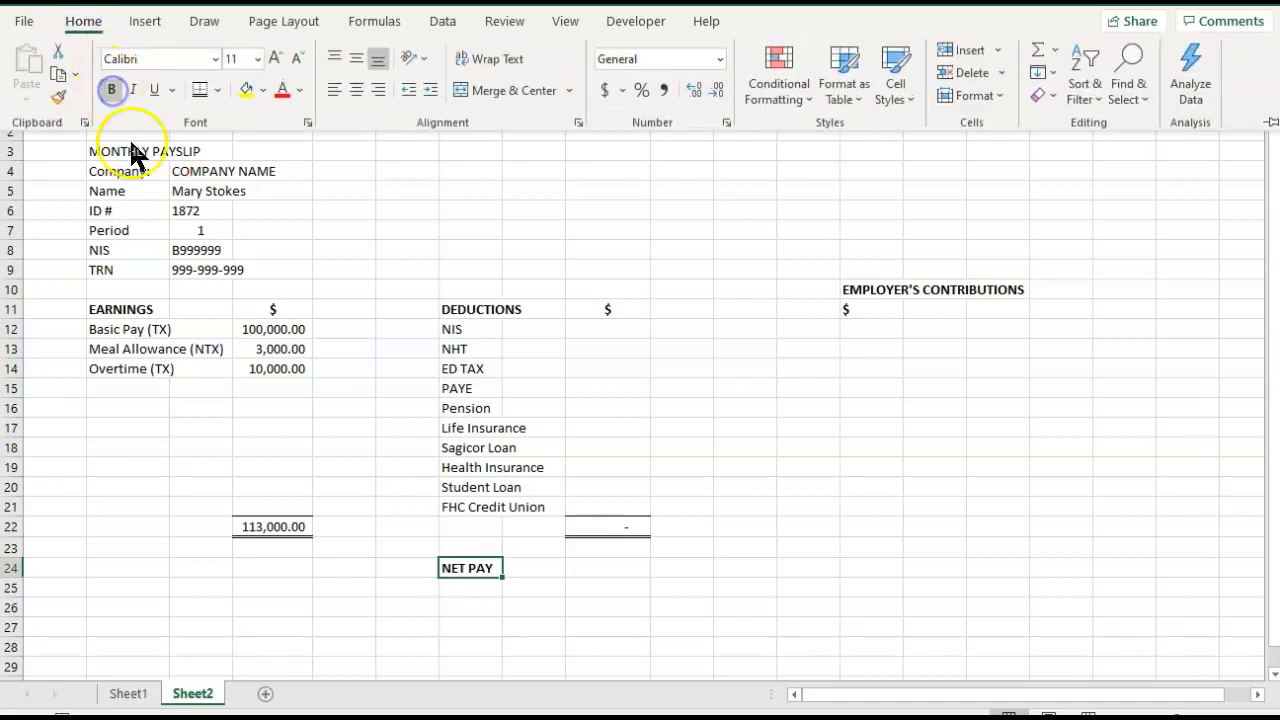
- Apply a thick outside border to the net pay amount cell I24
{"action": "left_click", "coordinate": [601, 566]}
{"action": "left_click", "coordinate": [601, 567]}
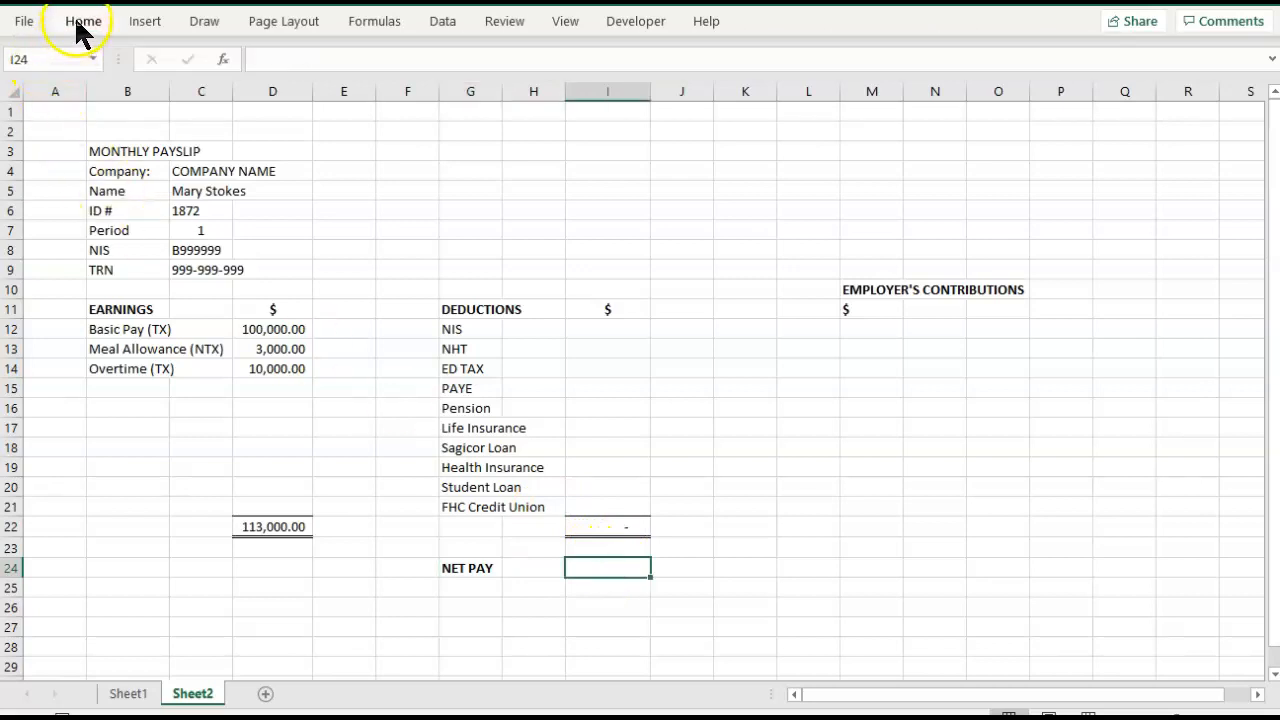
{"action": "left_click", "coordinate": [83, 22]}
{"action": "left_click", "coordinate": [217, 89]}
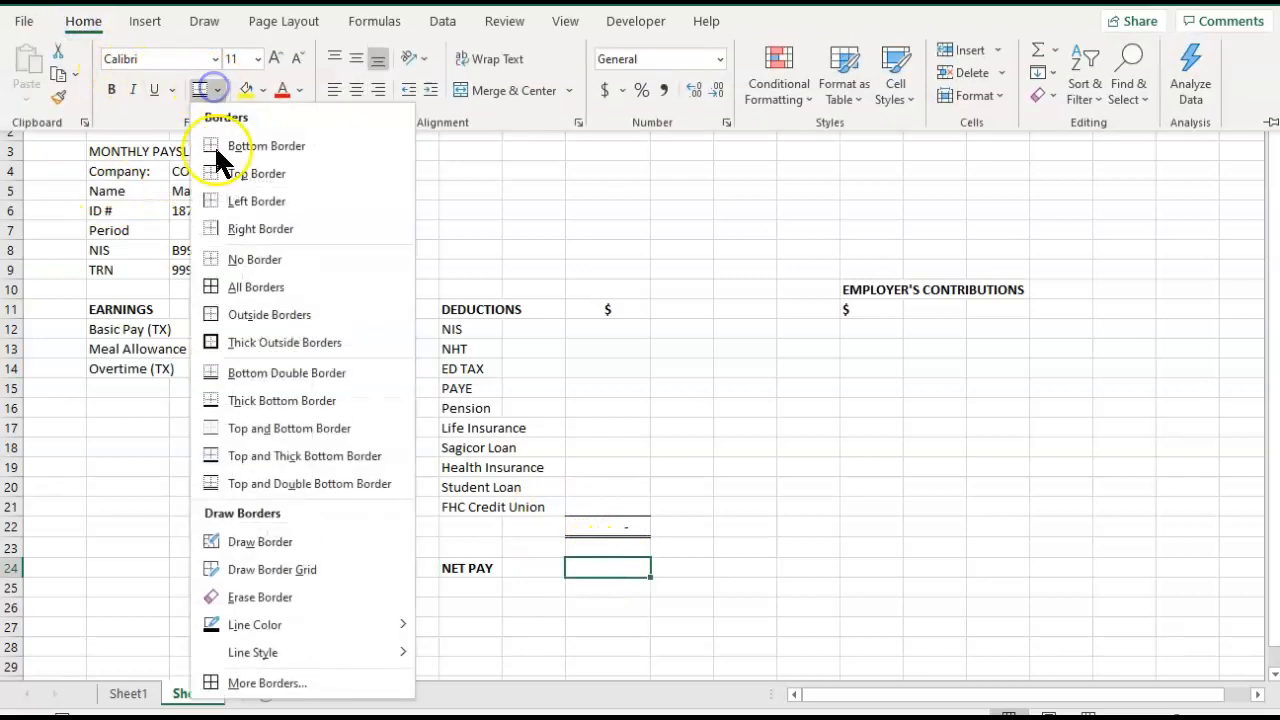
{"action": "left_click", "coordinate": [208, 343]}
{"action": "left_click", "coordinate": [740, 557]}
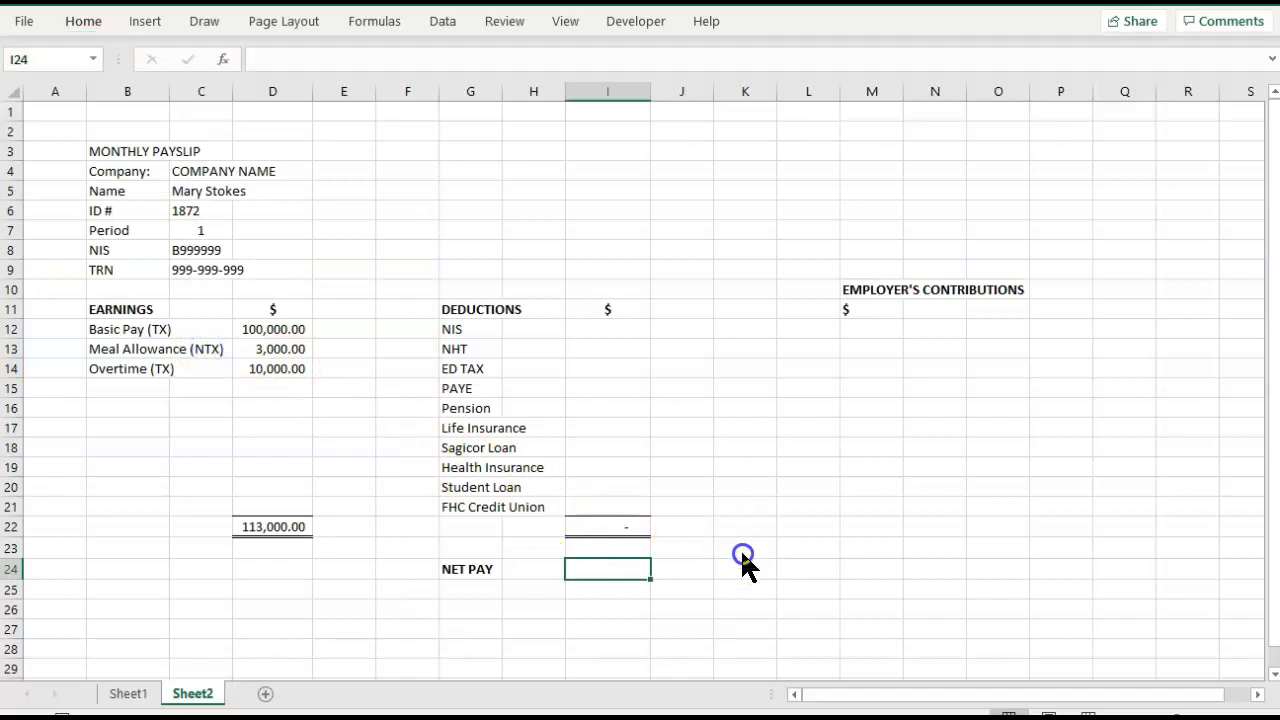
{"action": "left_click", "coordinate": [628, 624]}
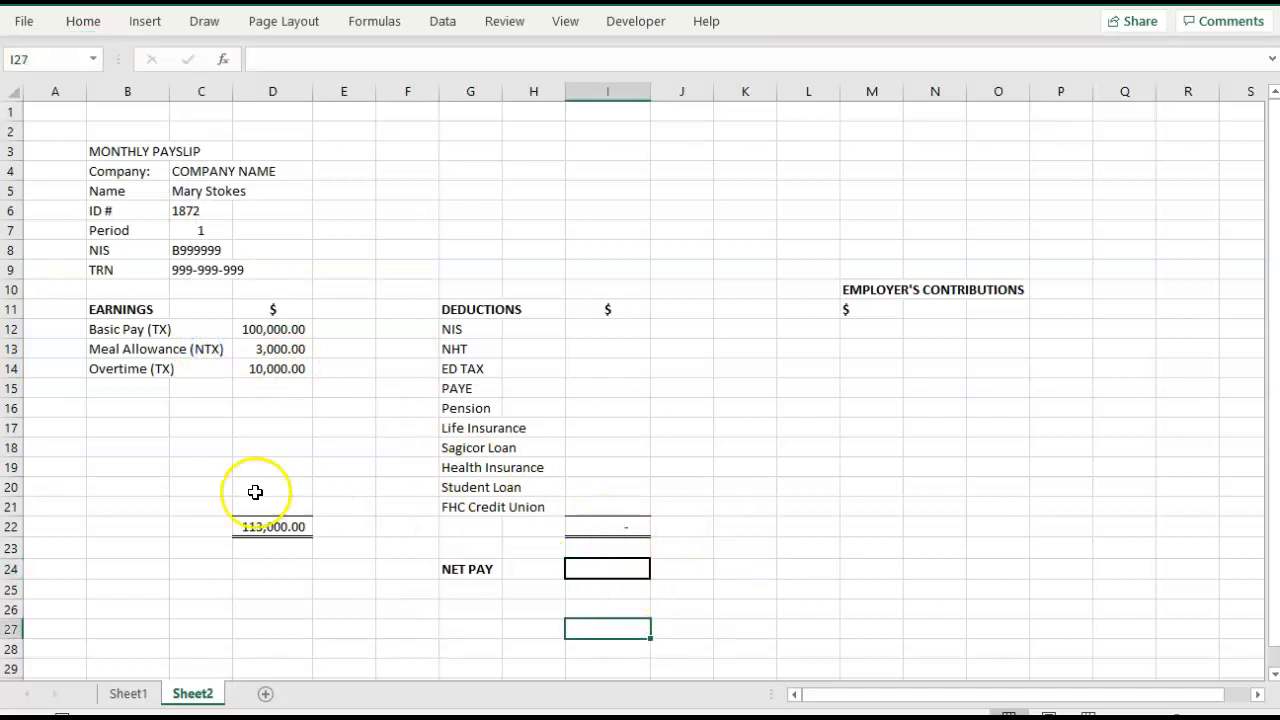
- Calculate net pay in I24 as total earnings minus total deductions with the formula =D22-I22
{"action": "left_click", "coordinate": [254, 526]}
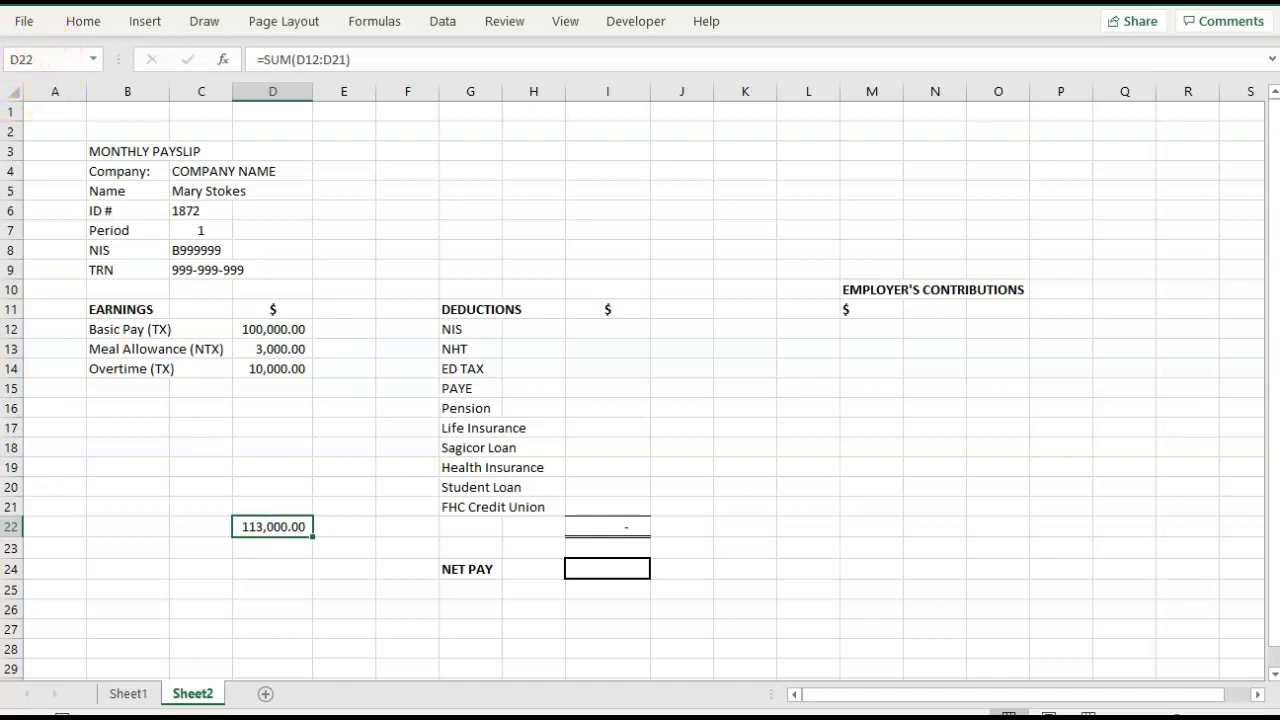
{"action": "left_click", "coordinate": [591, 528]}
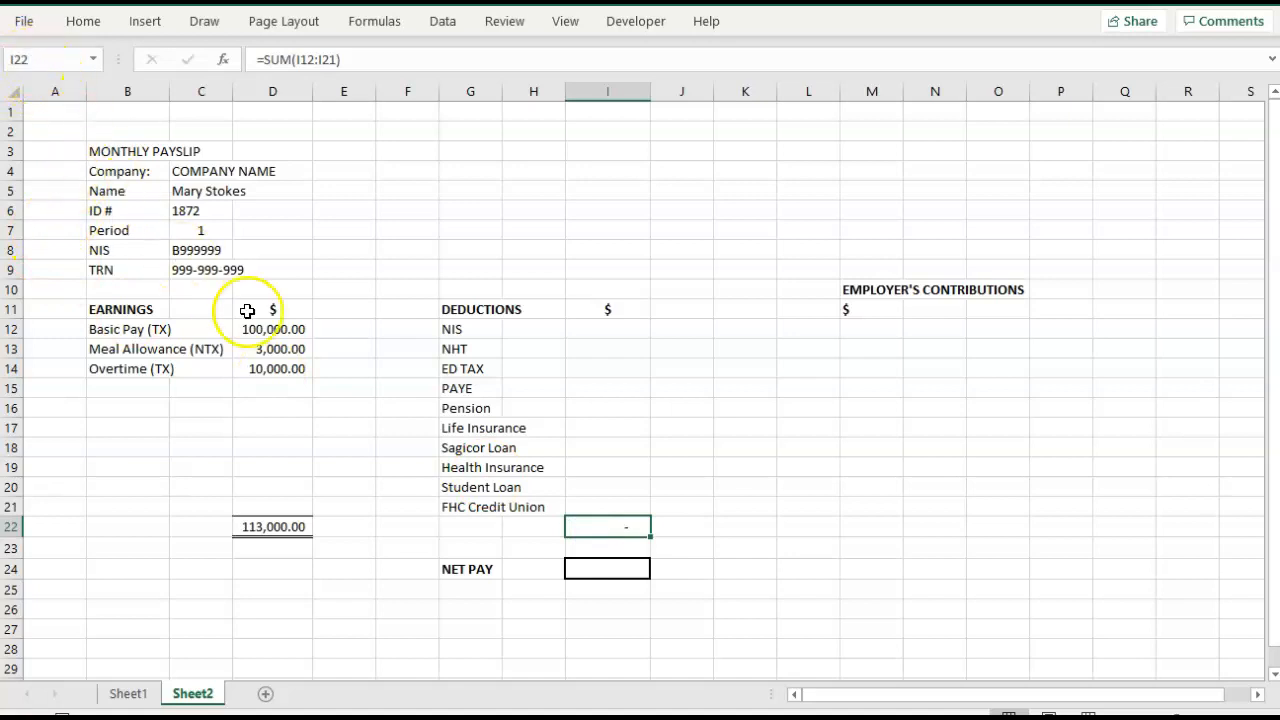
{"action": "left_click", "coordinate": [632, 569]}
{"action": "type", "text": "="}
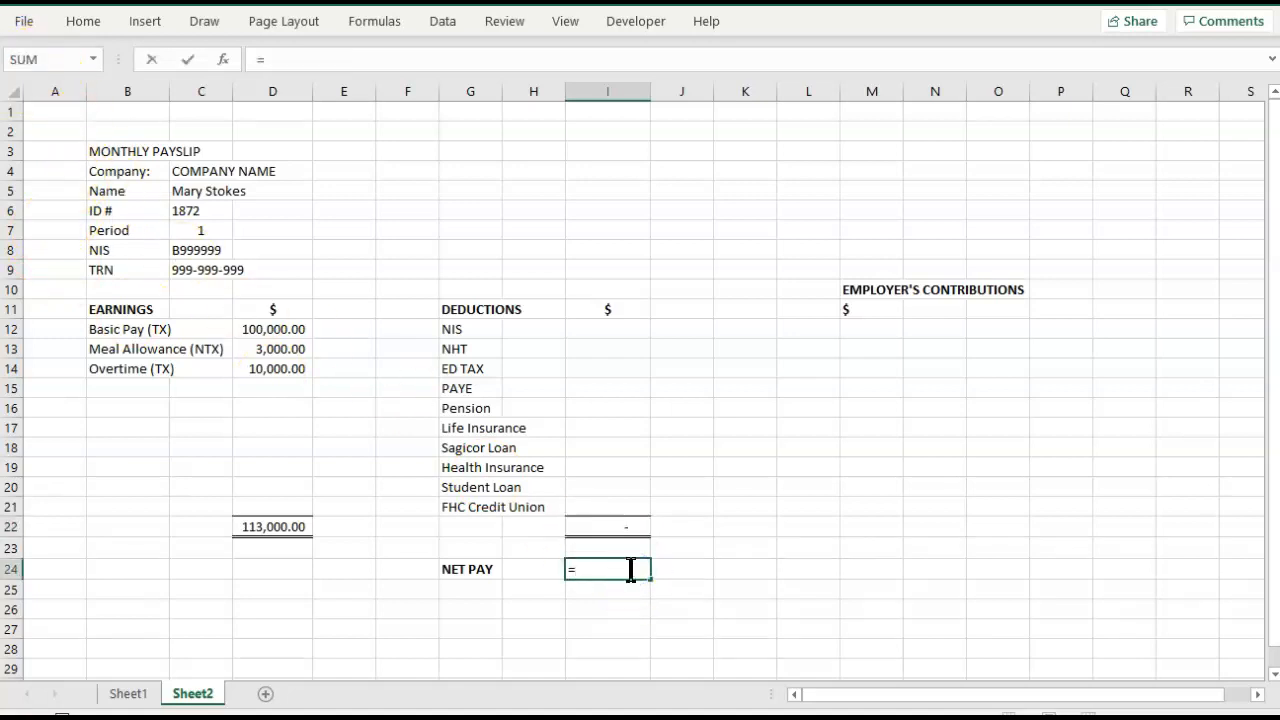
{"action": "left_click", "coordinate": [251, 527]}
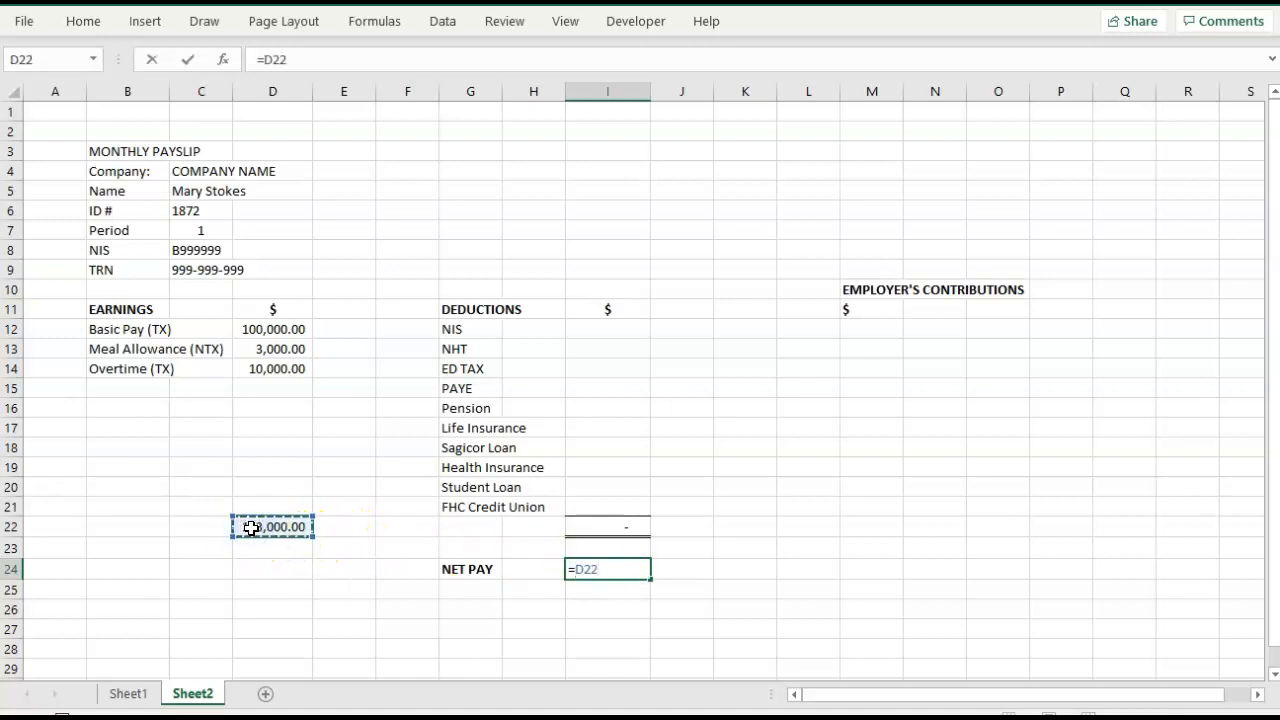
{"action": "type", "text": "-"}
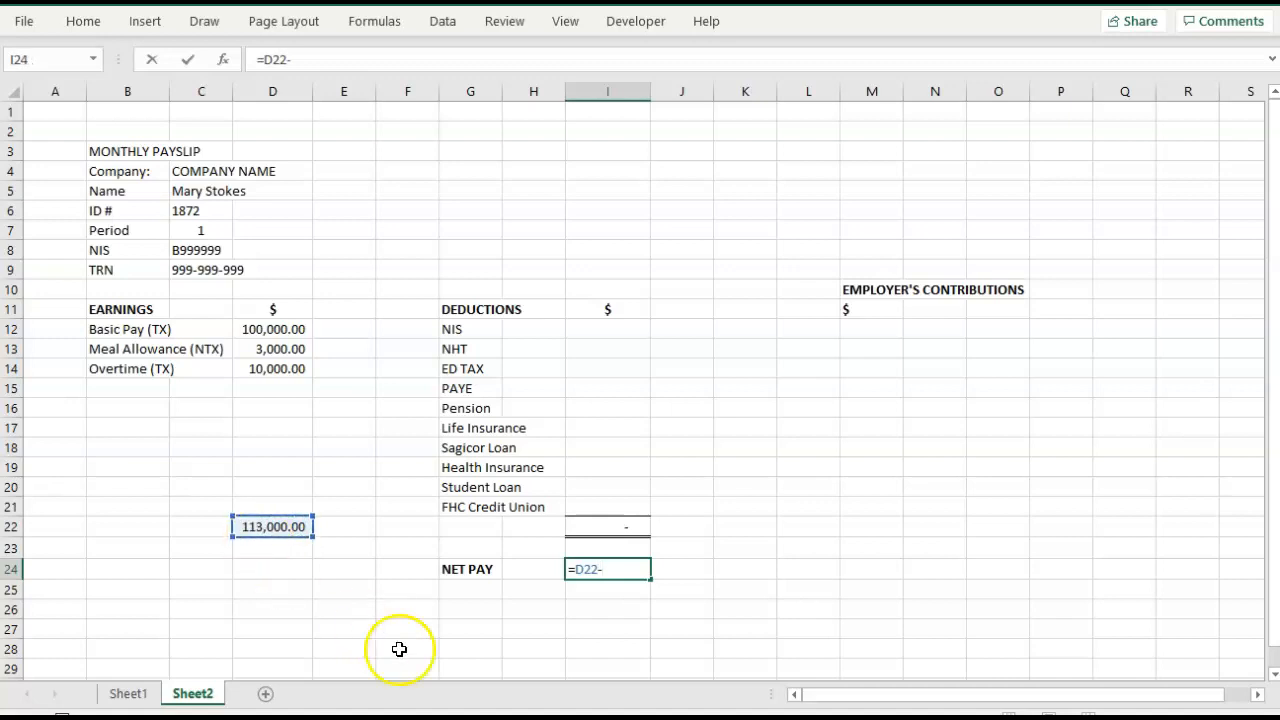
{"action": "left_click", "coordinate": [582, 525]}
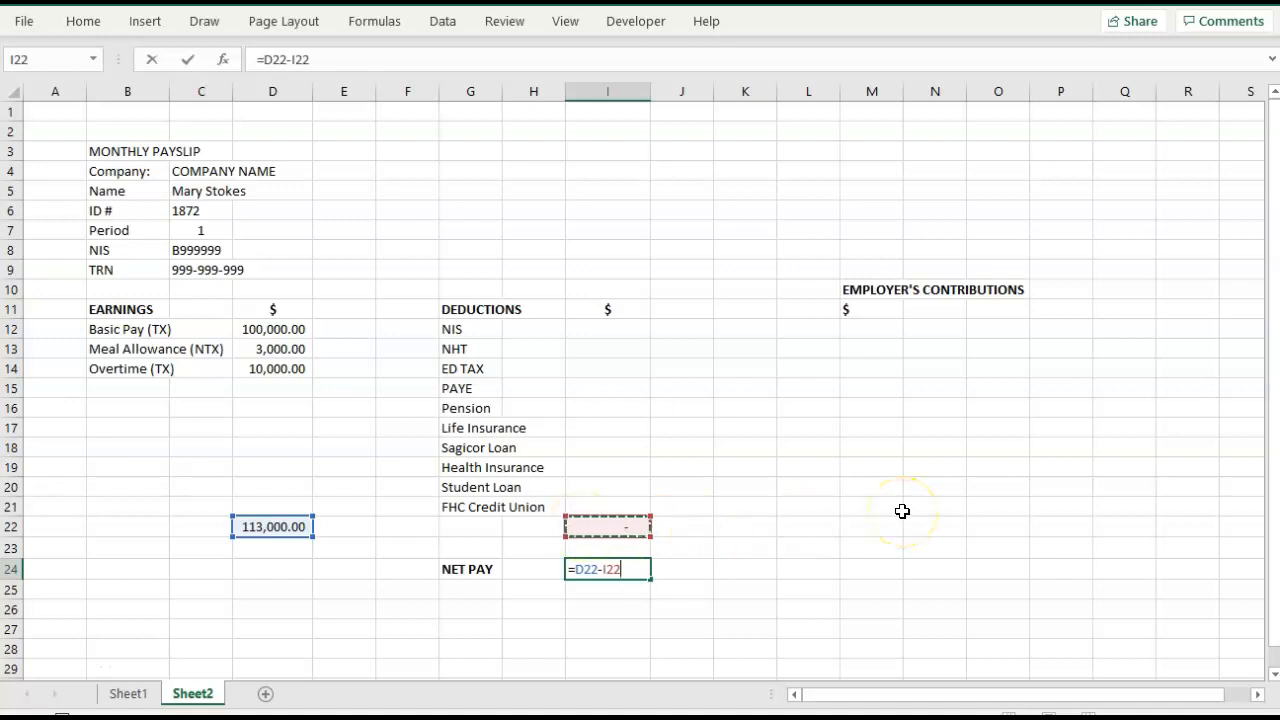
{"action": "key", "text": "Tab"}
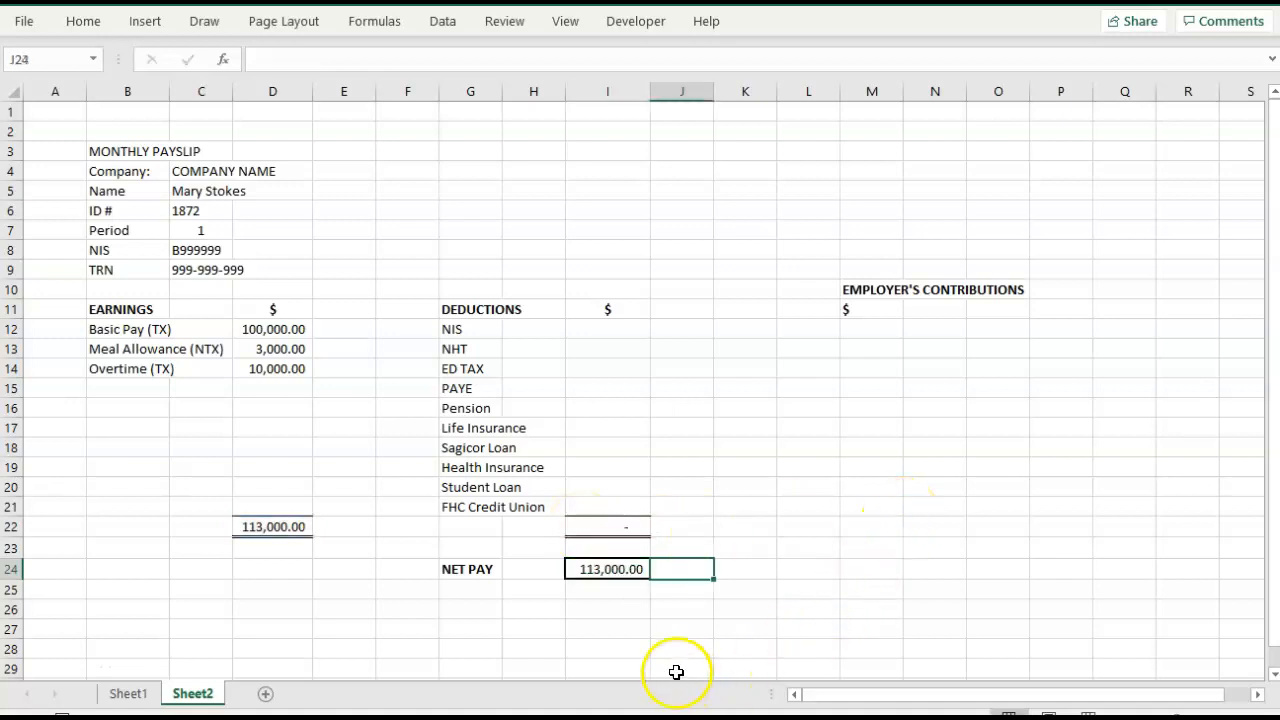
{"action": "left_click", "coordinate": [580, 632]}
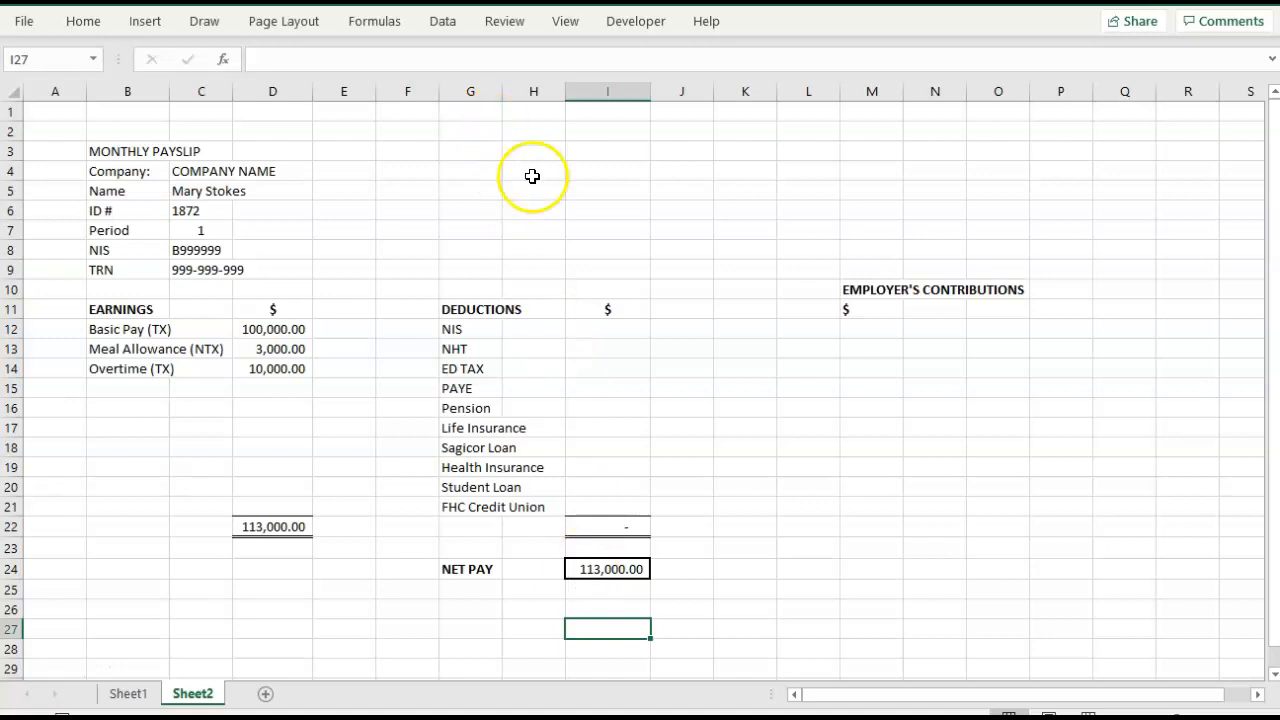
- Enter the Sagicor Loan deduction of 12000 in I18
{"action": "left_click", "coordinate": [612, 455]}
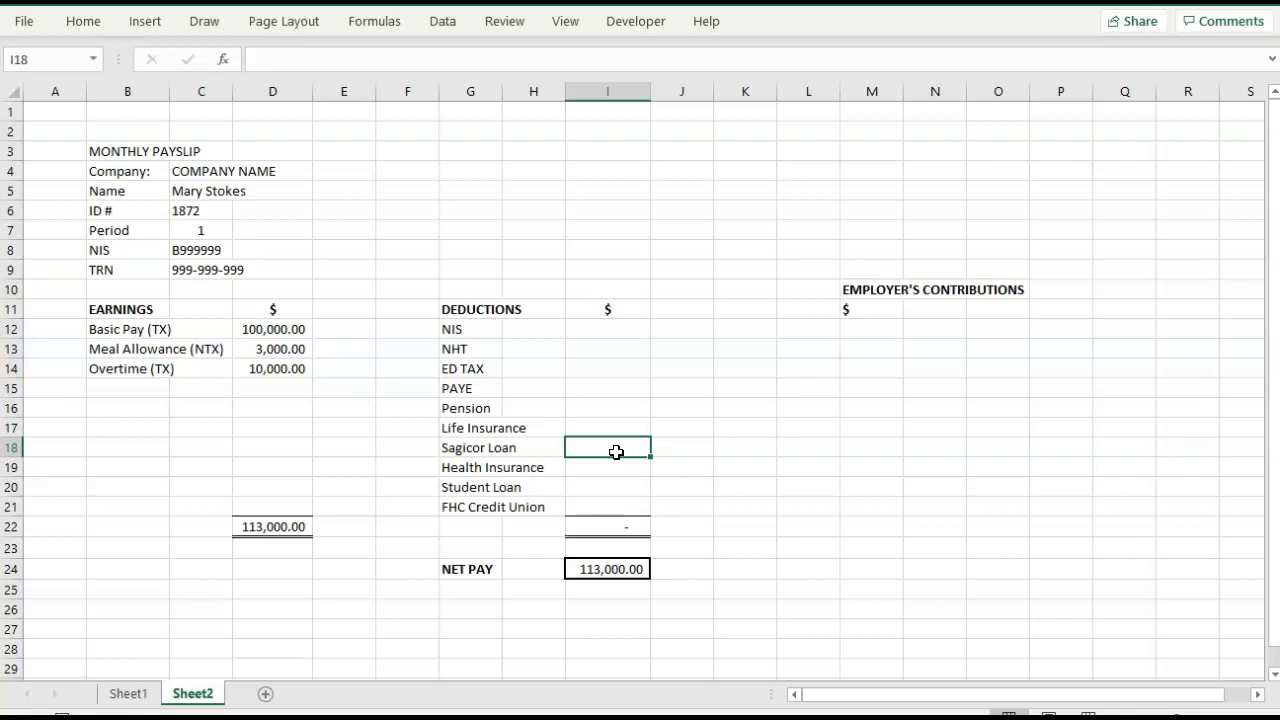
{"action": "type", "text": "12000"}
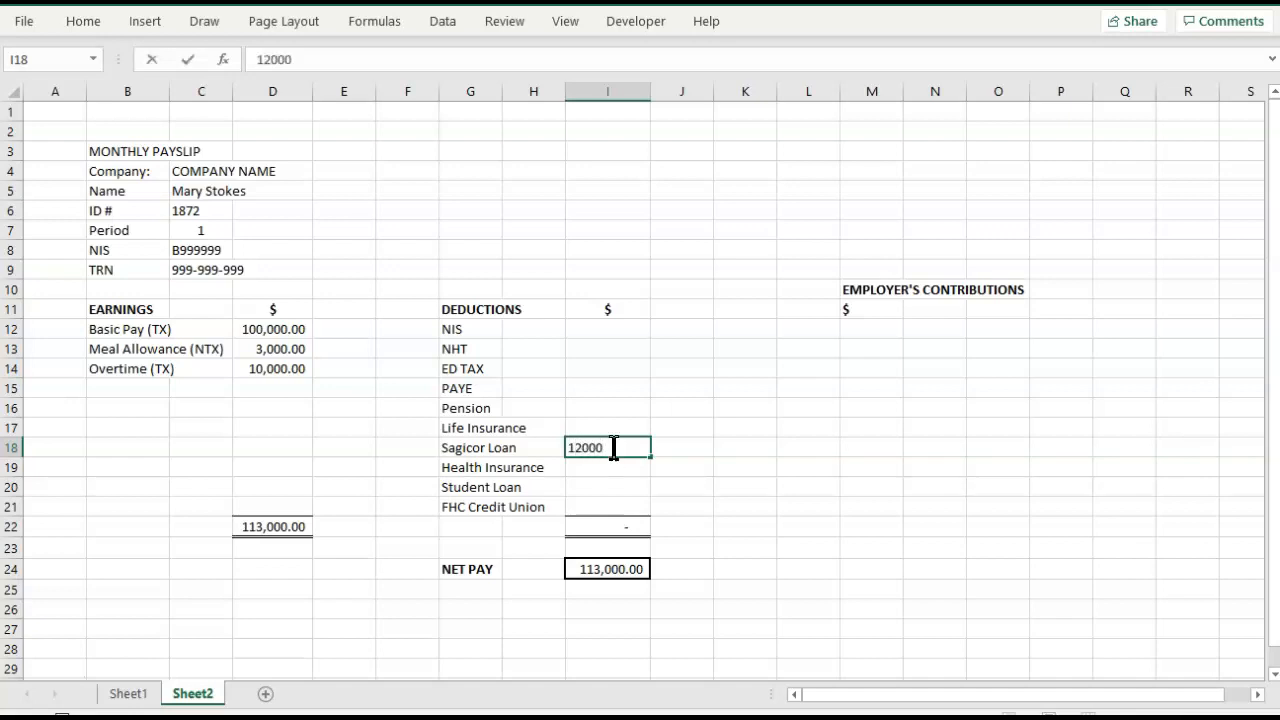
{"action": "left_click", "coordinate": [664, 390]}
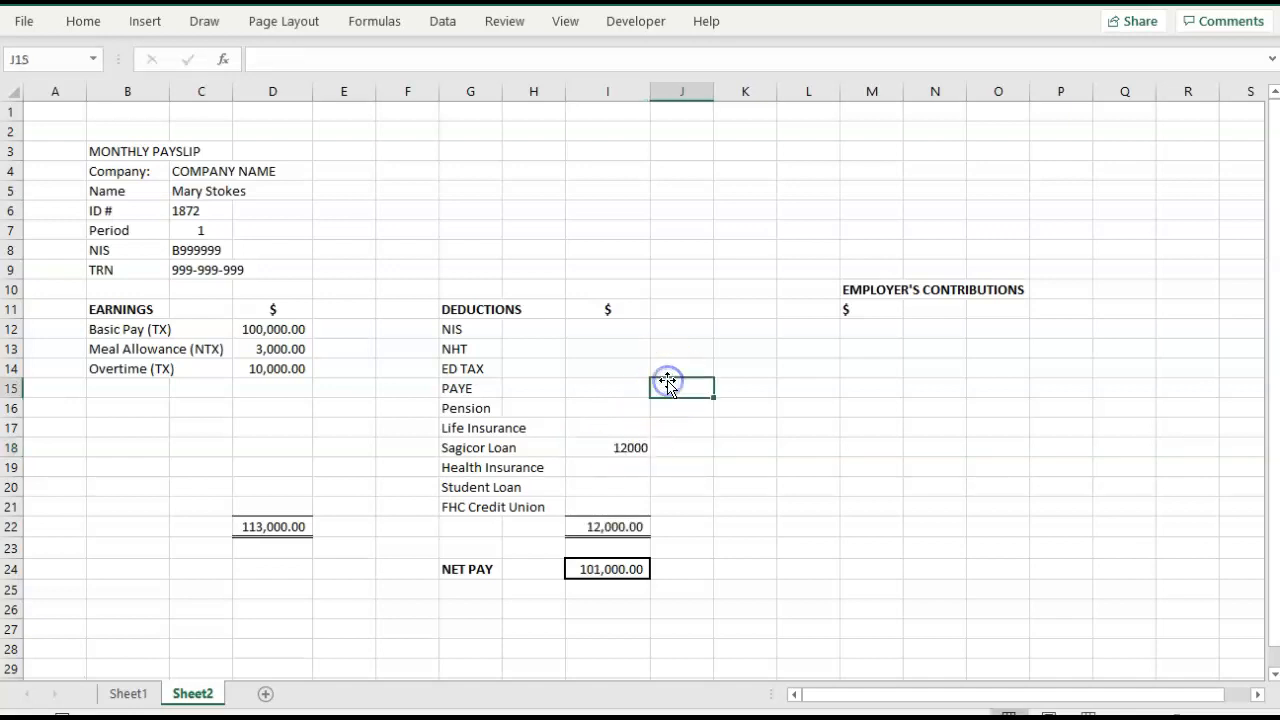
- Format the deduction amounts in I12:I21 with thousands separators and two decimals
{"action": "left_click", "coordinate": [599, 333]}
{"action": "left_click_drag", "start_coordinate": [599, 333], "coordinate": [611, 507]}
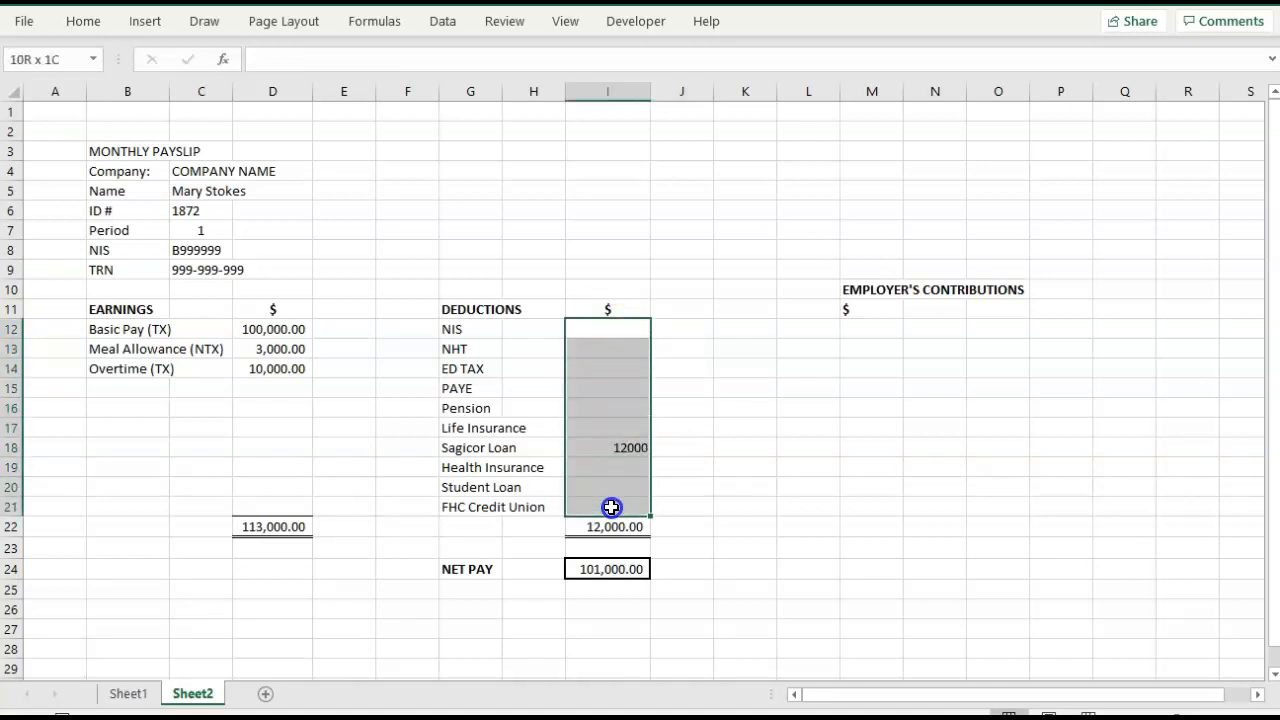
{"action": "left_click", "coordinate": [83, 21]}
{"action": "left_click", "coordinate": [663, 91]}
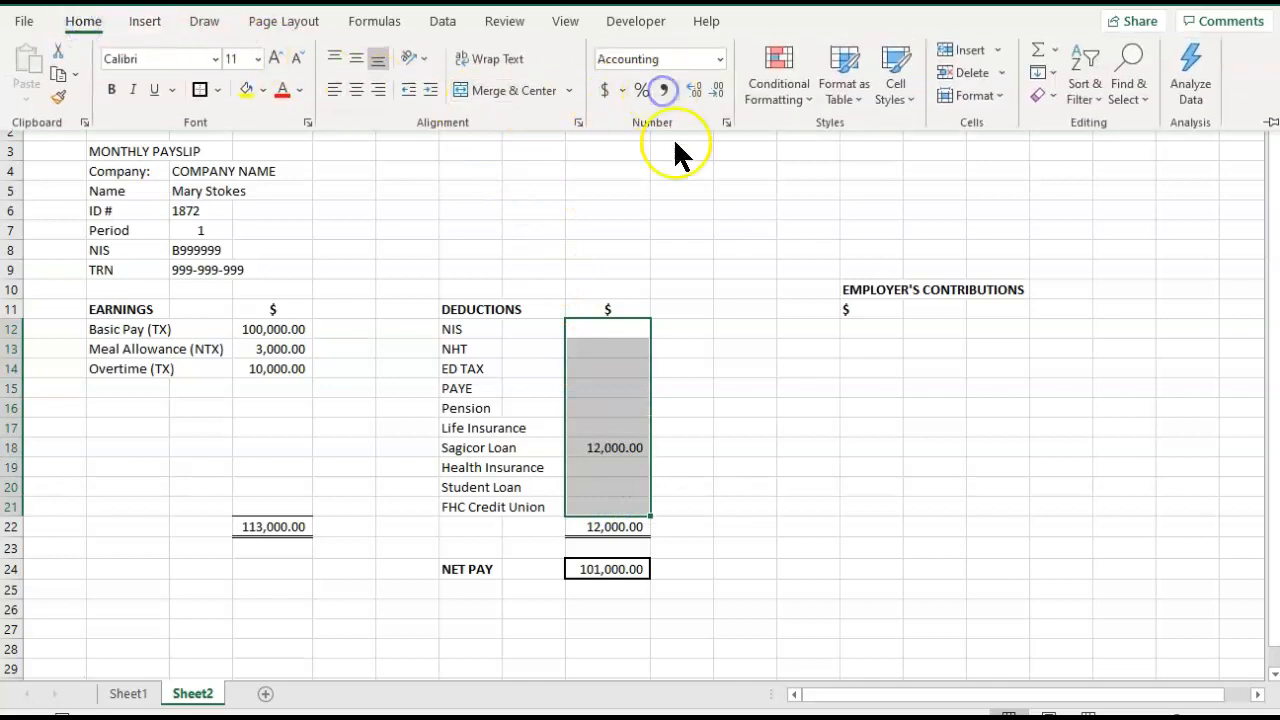
- Enter the deduction amounts 2300 for Health Insurance, 8000 for Student Loan and 5,000 for FHC Credit Union in I19:I21
{"action": "left_click_drag", "start_coordinate": [626, 466], "coordinate": [611, 468]}
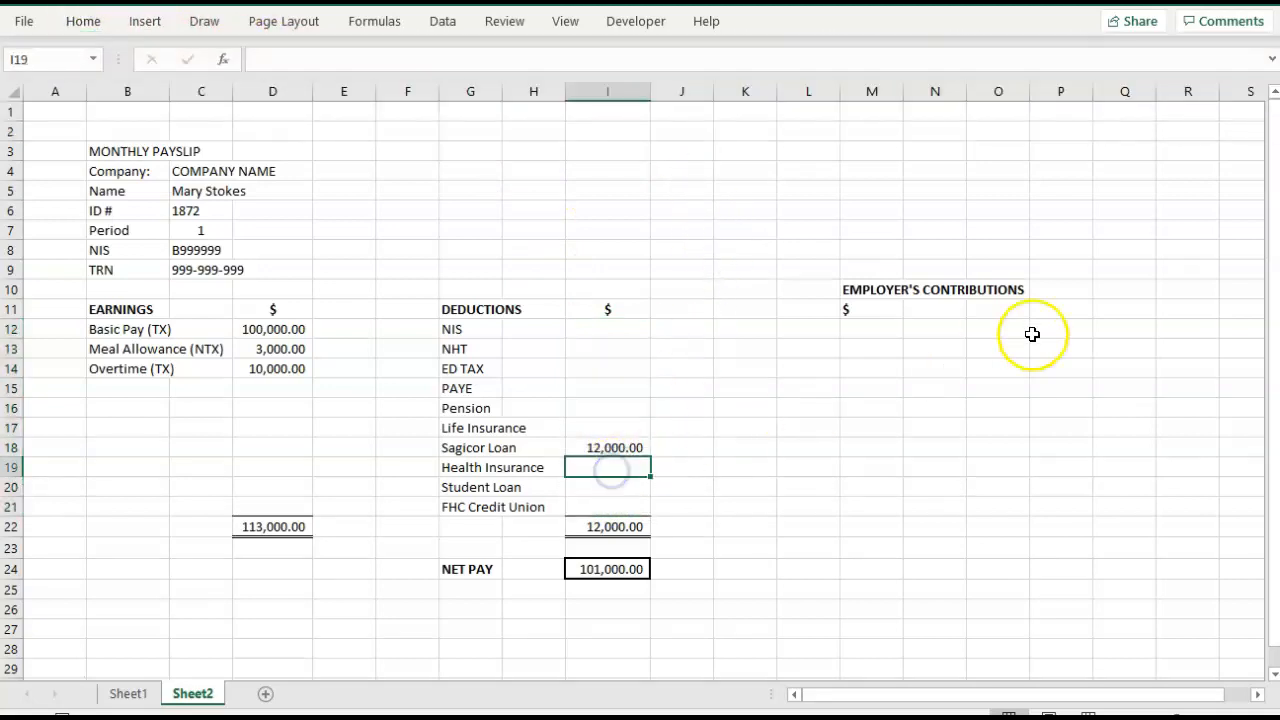
{"action": "type", "text": "2300"}
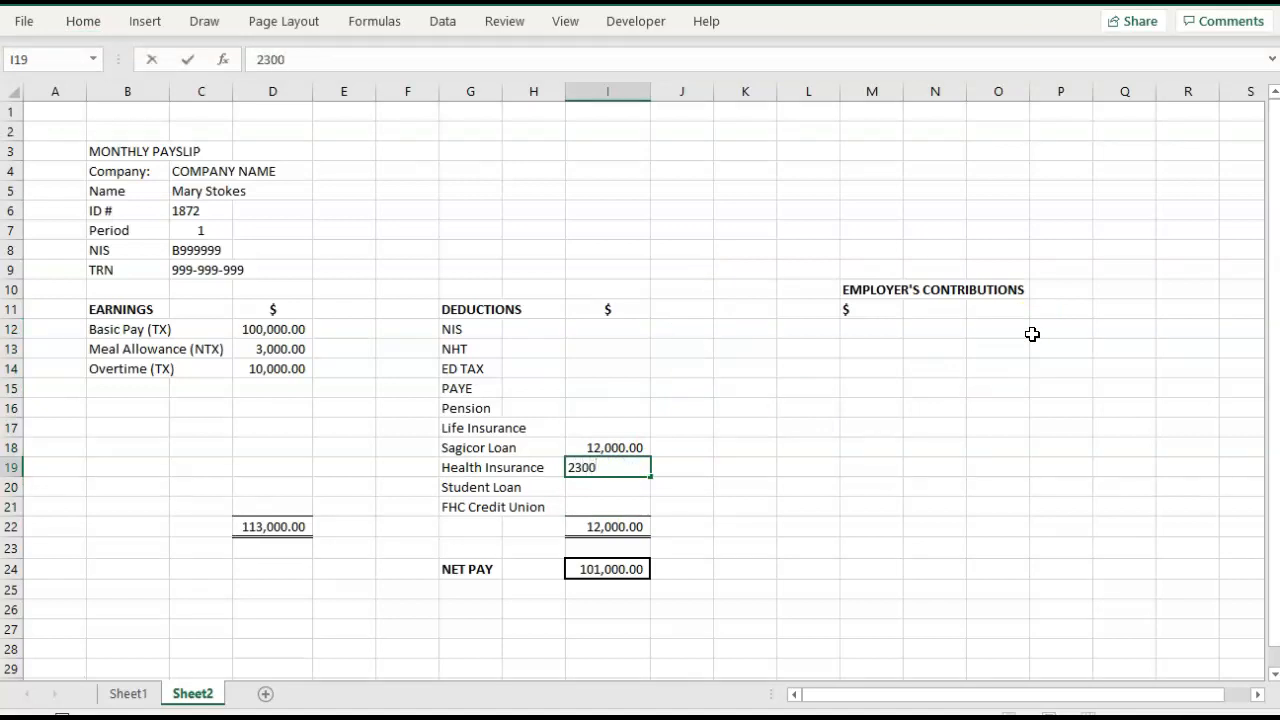
{"action": "key", "text": "Return"}
{"action": "type", "text": "8000"}
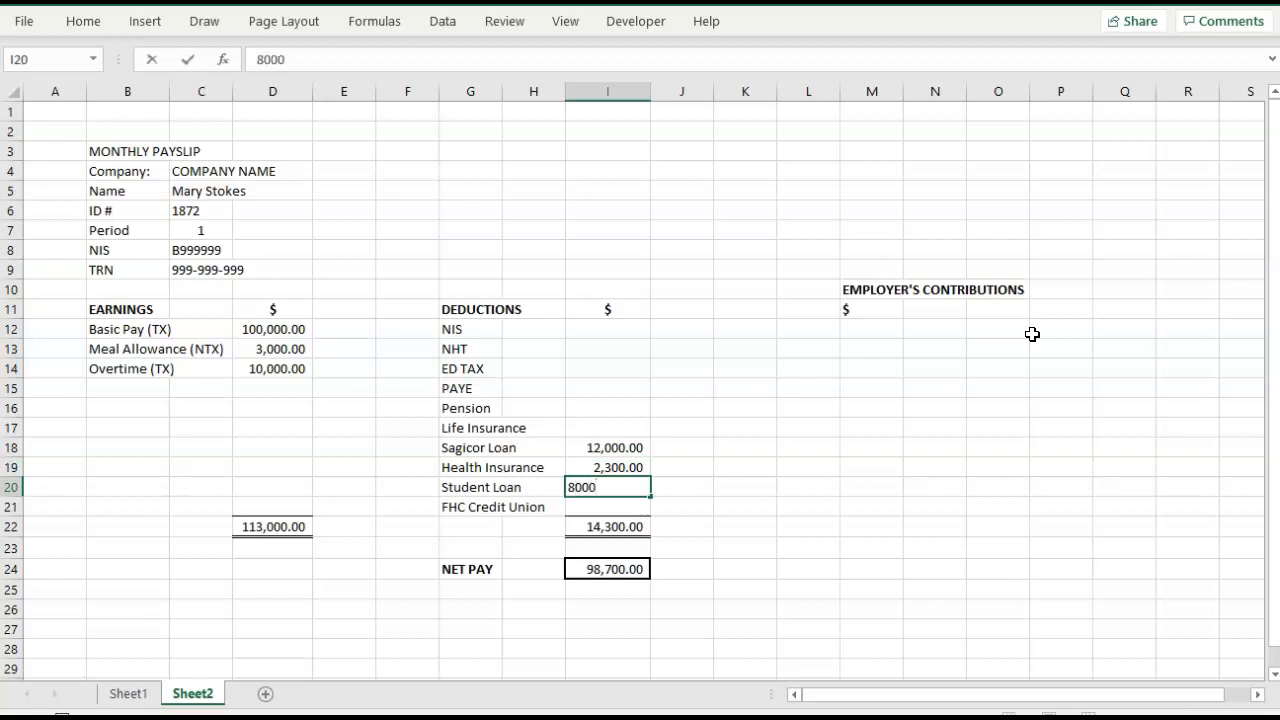
{"action": "key", "text": "Return"}
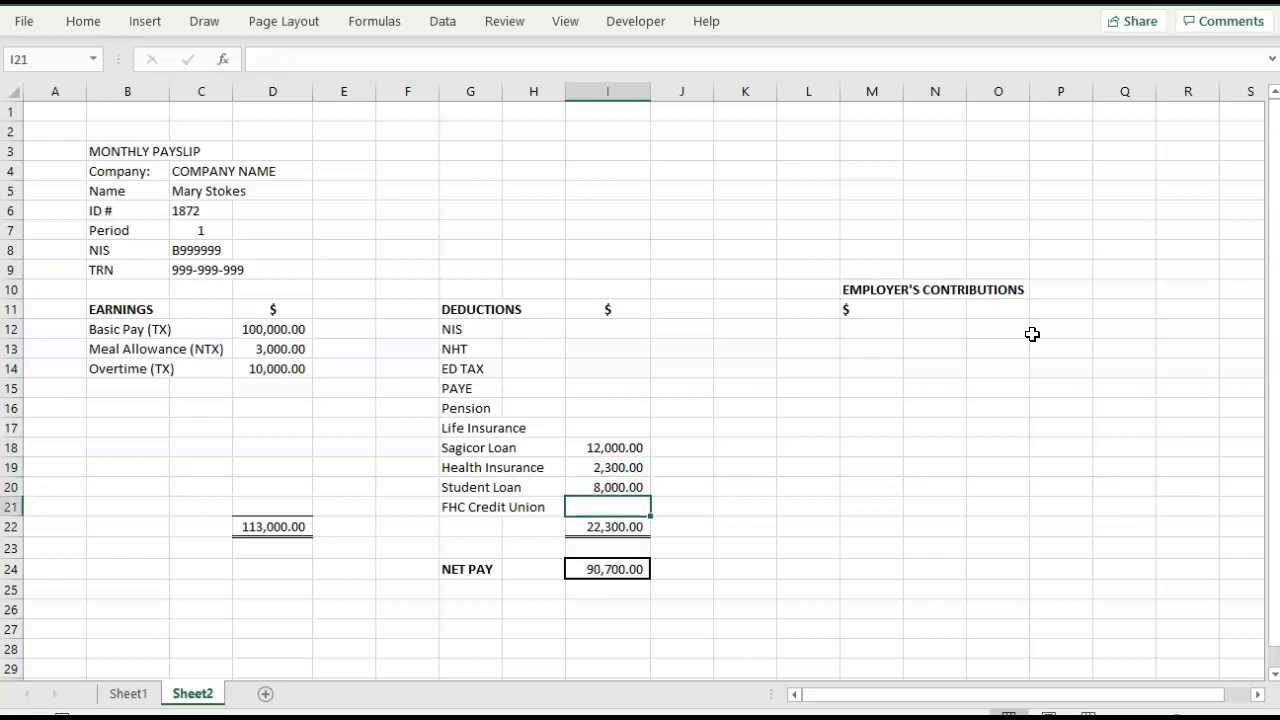
{"action": "type", "text": "5,000"}
{"action": "key", "text": "Tab"}
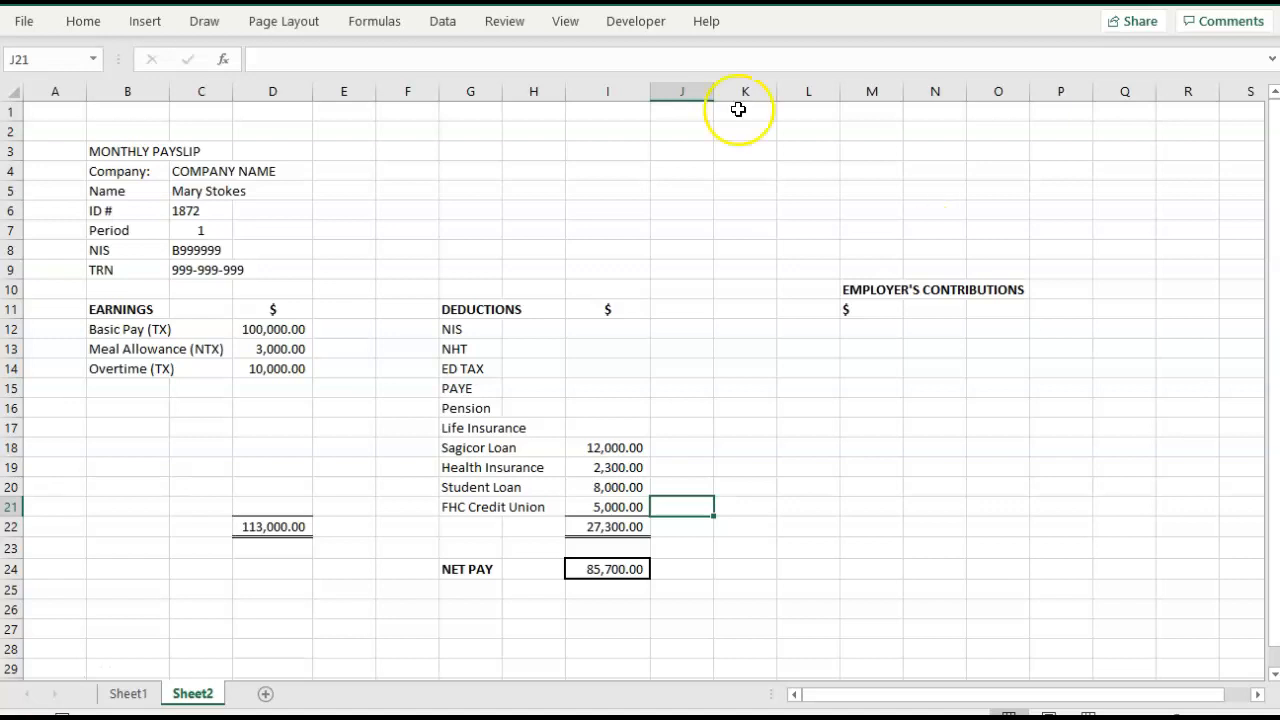
- Enter the Life Insurance deduction of 2400 in I17
{"action": "left_click", "coordinate": [600, 427]}
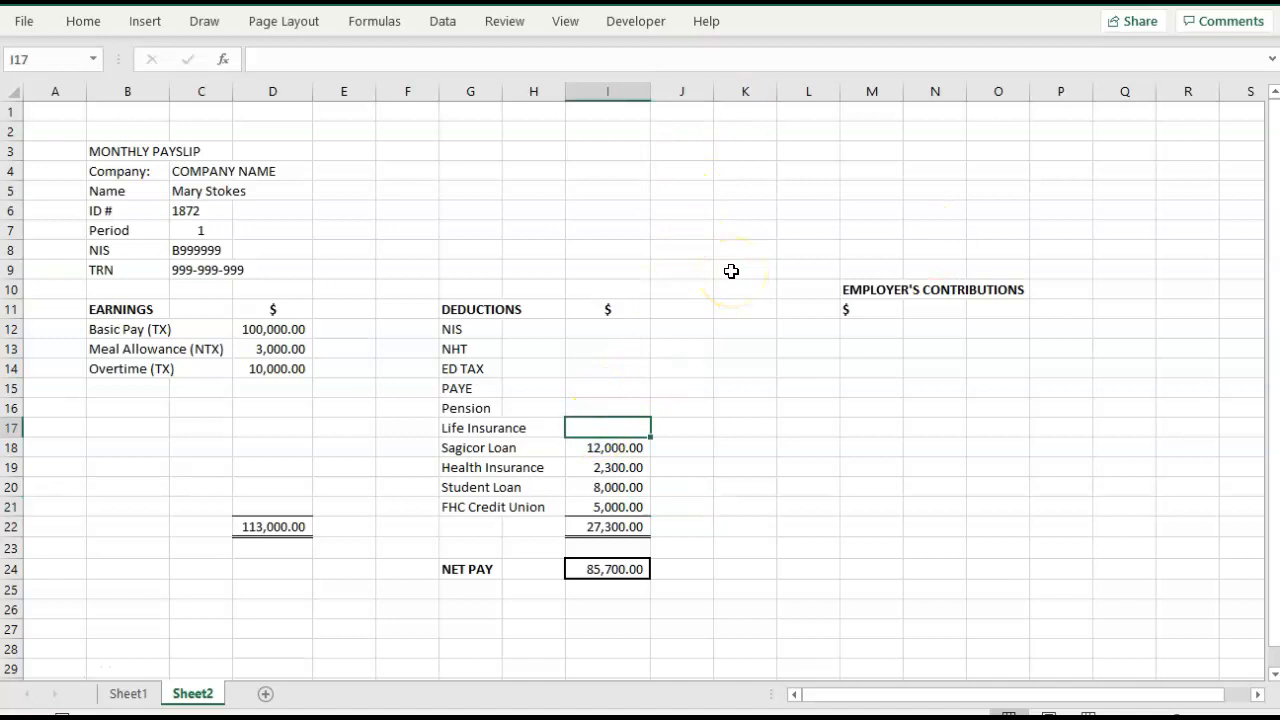
{"action": "type", "text": "2400"}
{"action": "key", "text": "Tab"}
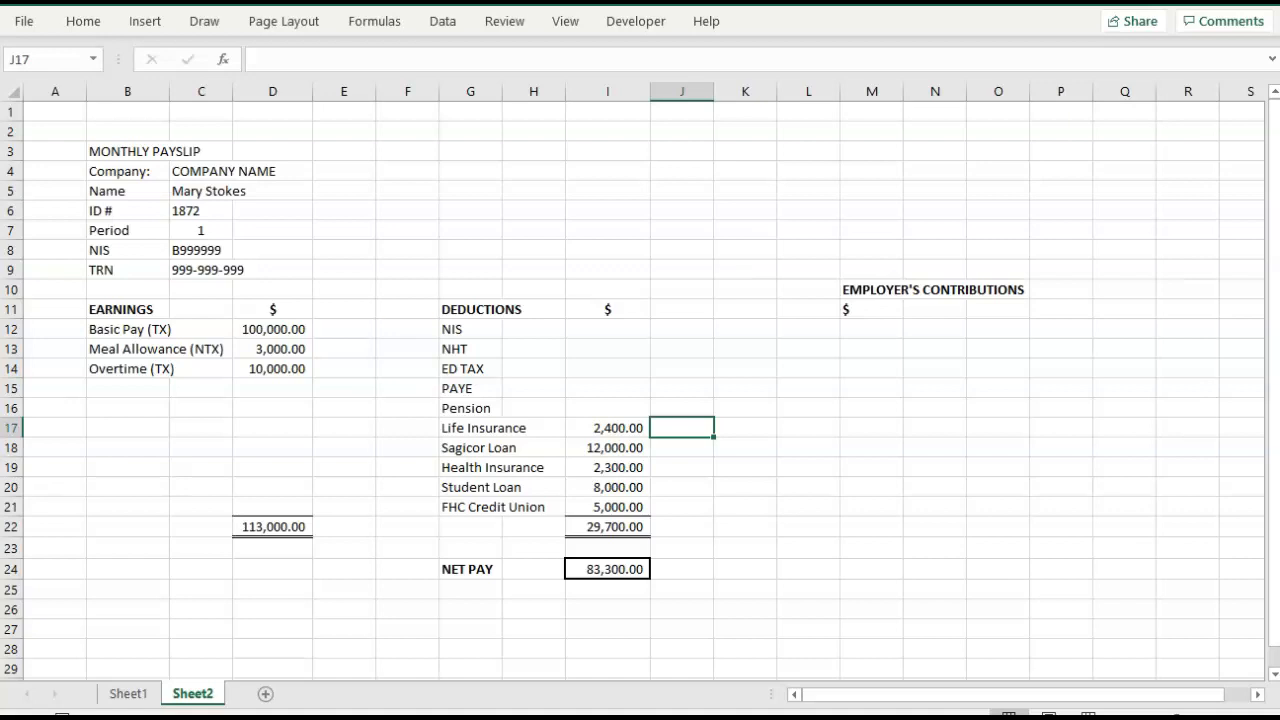
- Rename the payslip worksheet Sheet2 as Monthly
{"action": "double_click", "coordinate": [190, 694]}
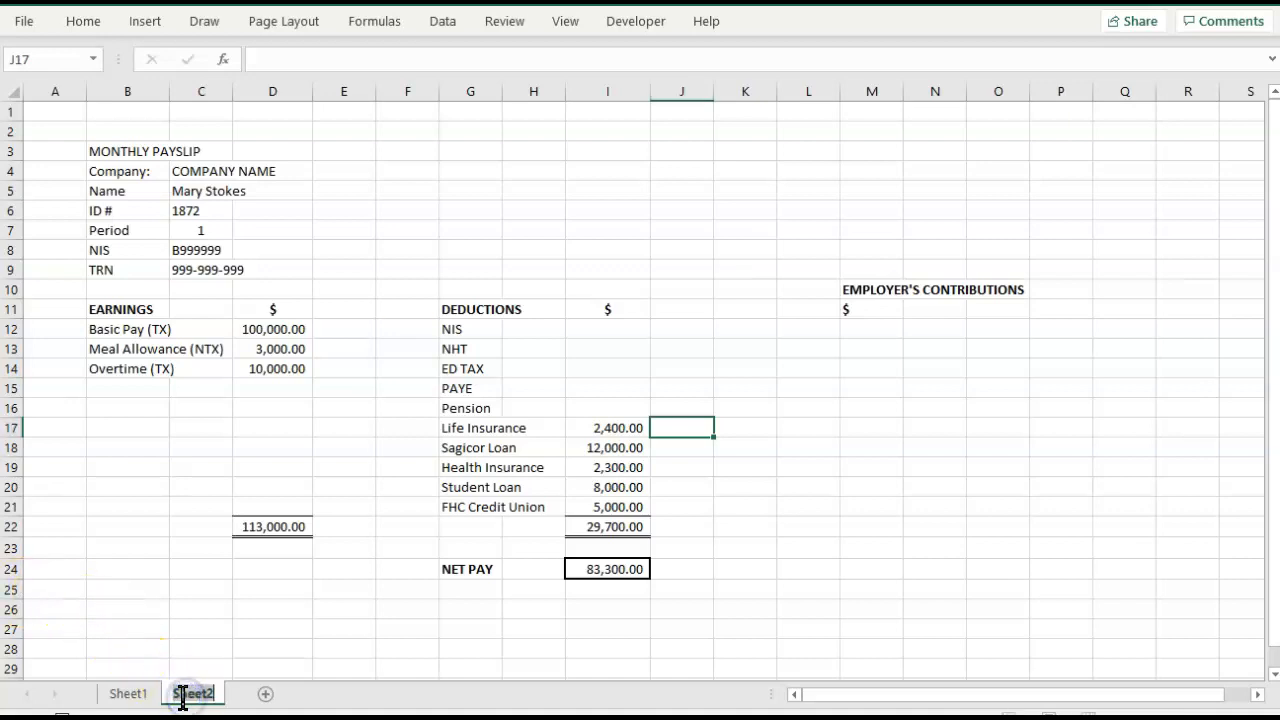
{"action": "type", "text": "MON"}
{"action": "key", "text": "BackSpace"}
{"action": "key", "text": "BackSpace"}
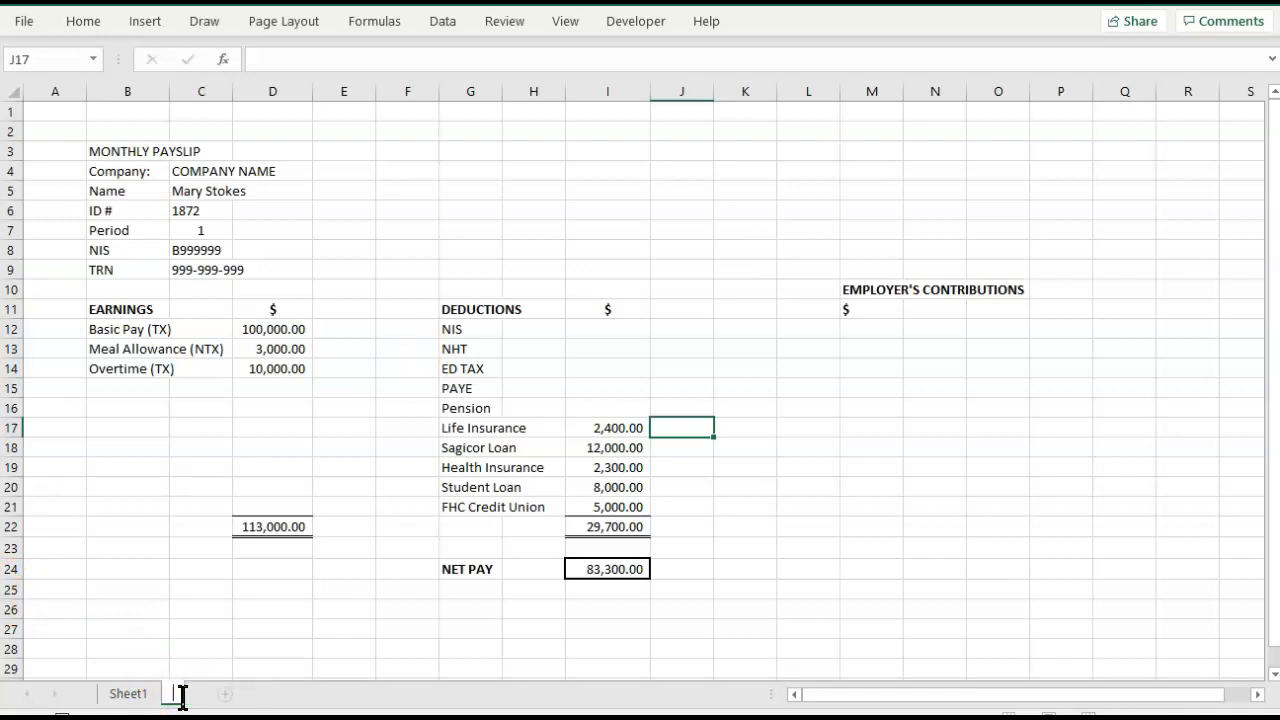
{"action": "type", "text": "onthly"}
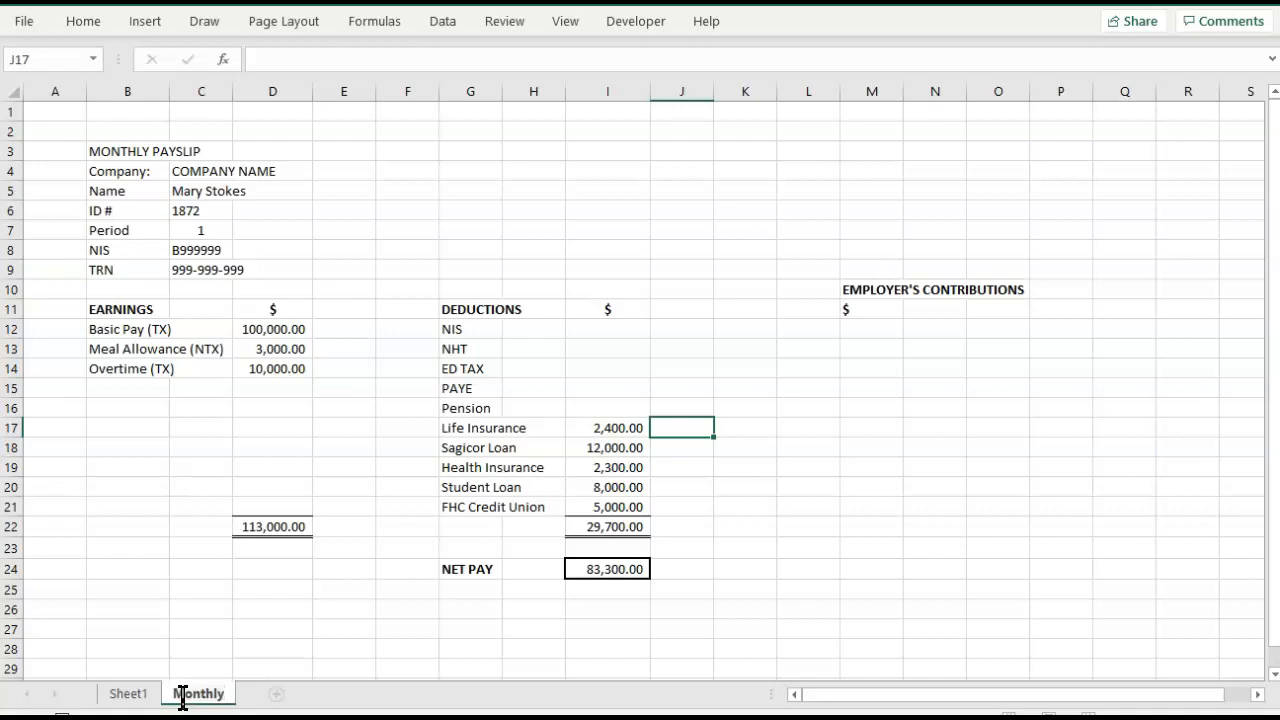
{"action": "left_click", "coordinate": [214, 554]}
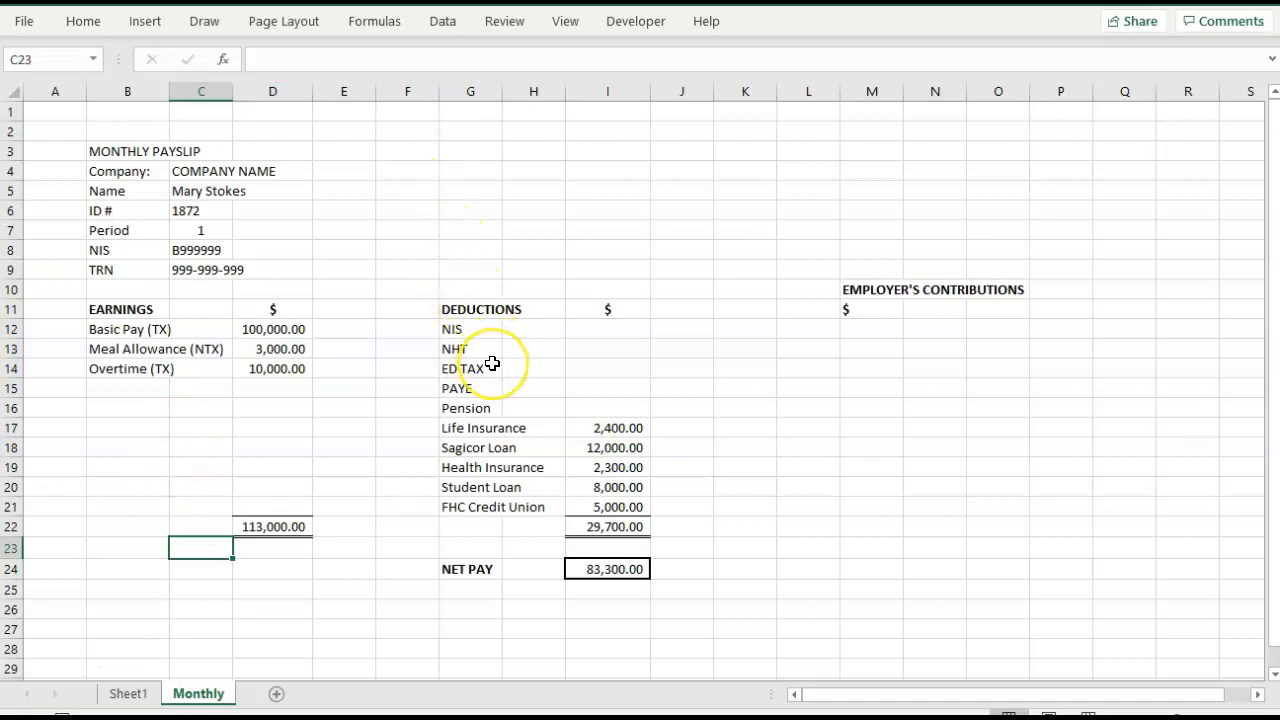
{"action": "left_click", "coordinate": [522, 410]}
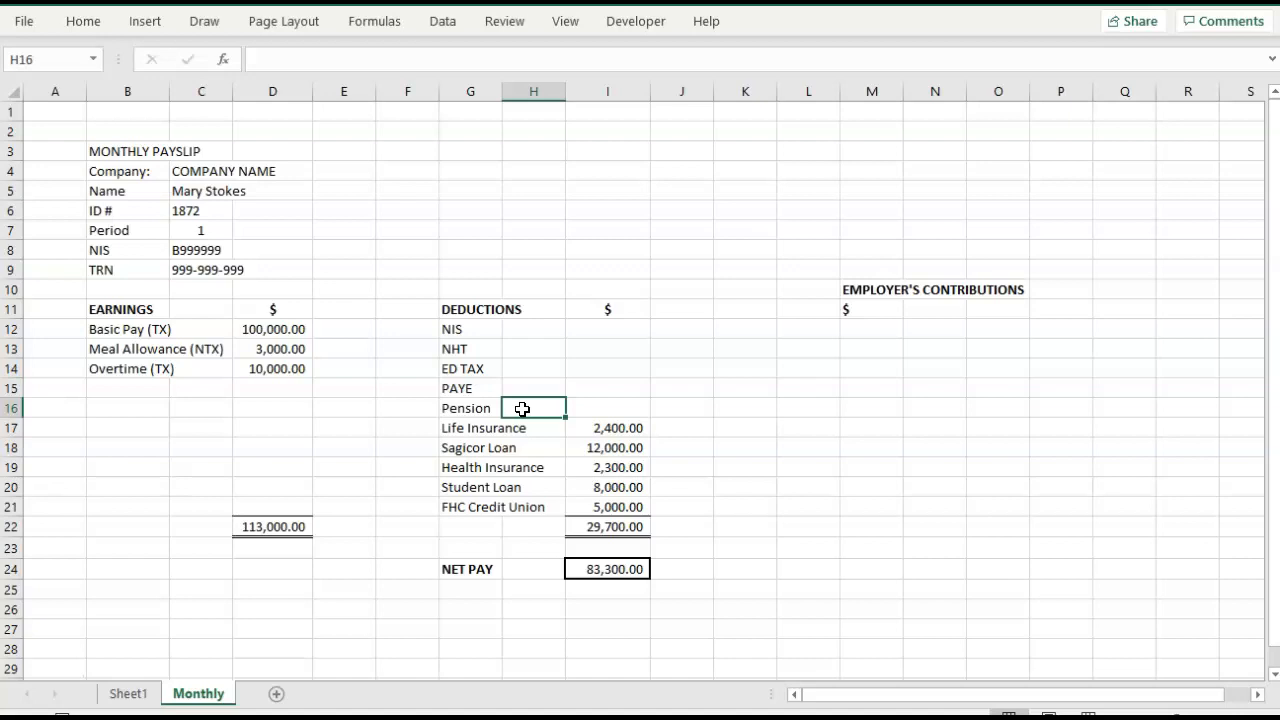
{"action": "scroll", "coordinate": [522, 409], "scroll_direction": "down", "scroll_amount": 1}
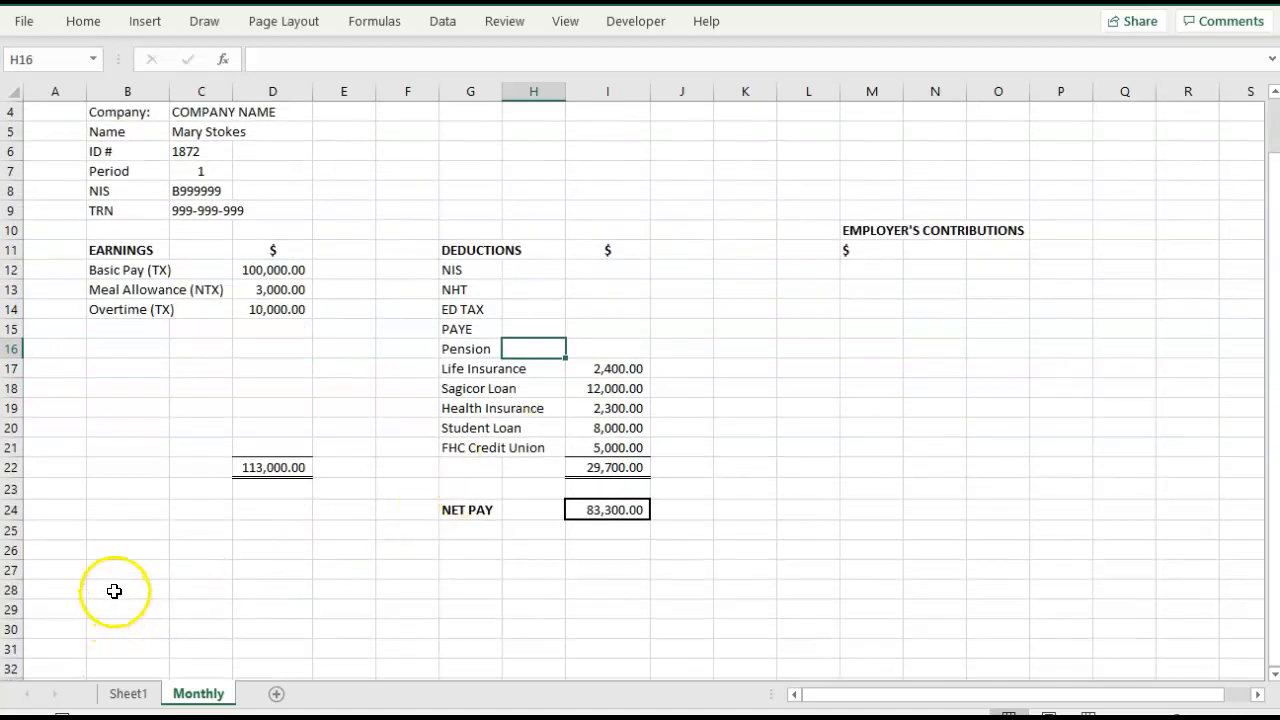
{"action": "left_click", "coordinate": [114, 591]}
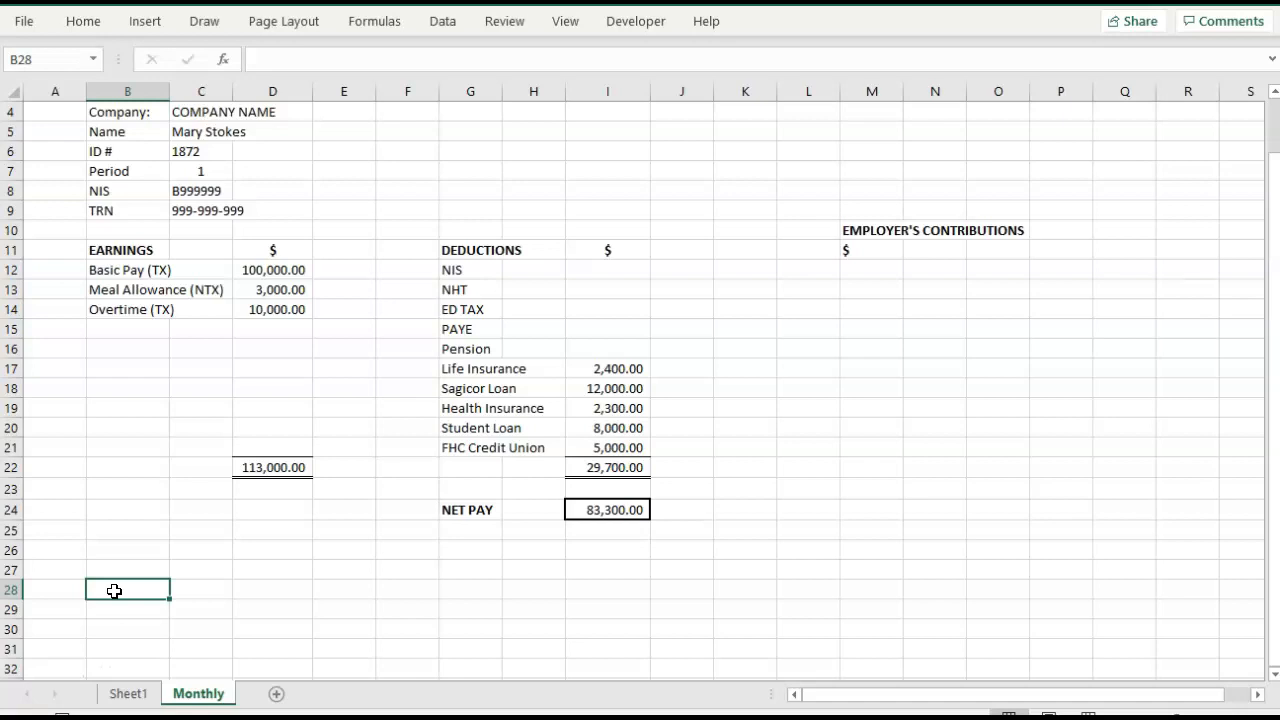
{"action": "left_click", "coordinate": [466, 308]}
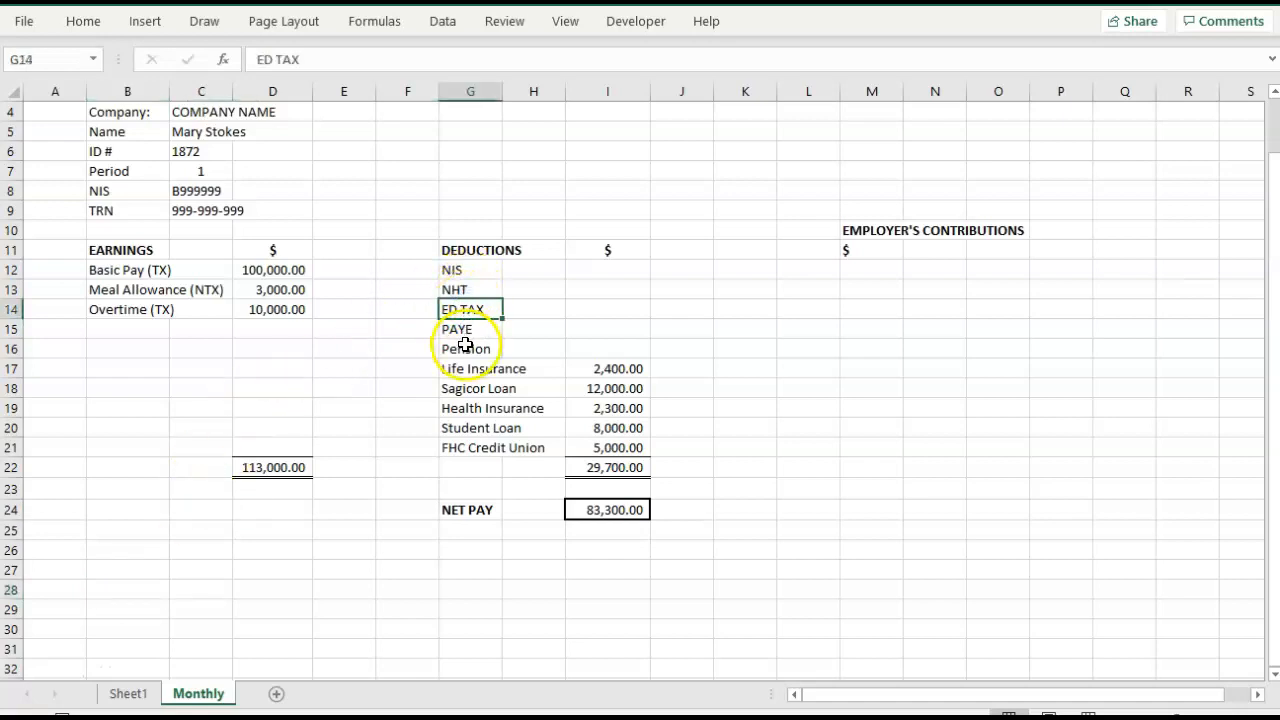
{"action": "left_click", "coordinate": [468, 329]}
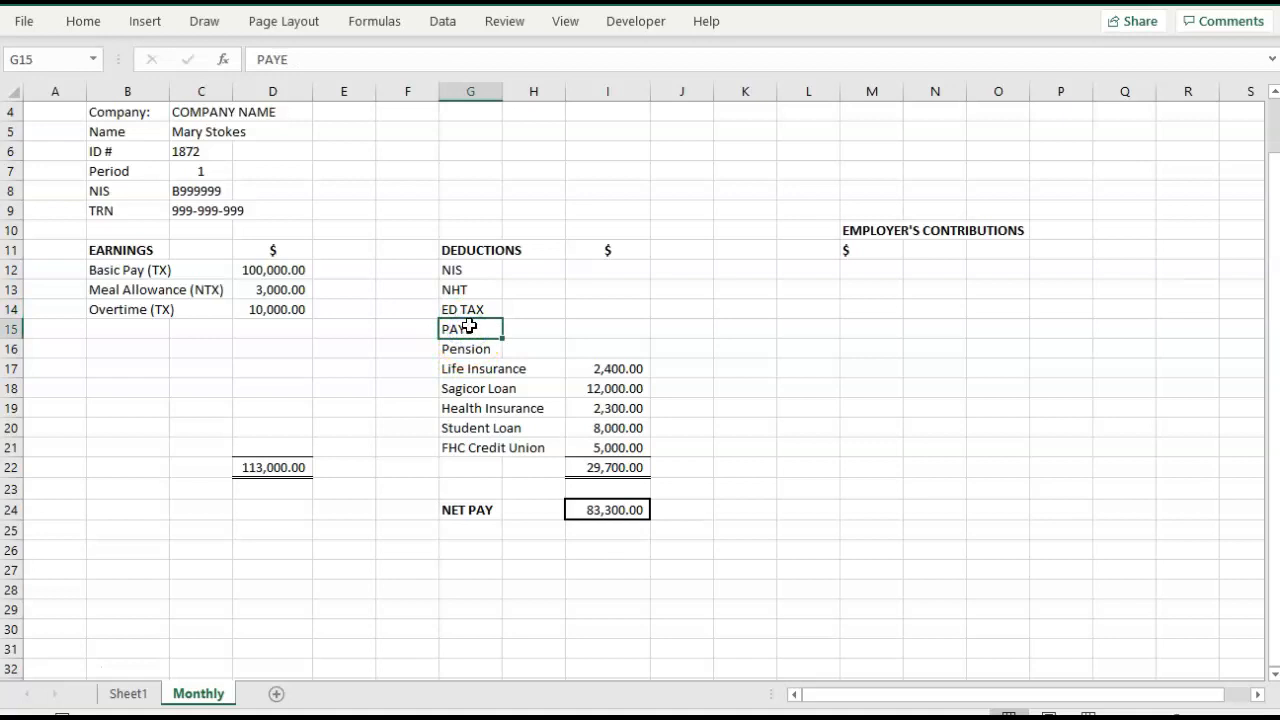
- Enter the pension rates: 10% for the employee in H16 and 5% for the employer in L16
{"action": "left_click", "coordinate": [525, 345]}
{"action": "type", "text": "10"}
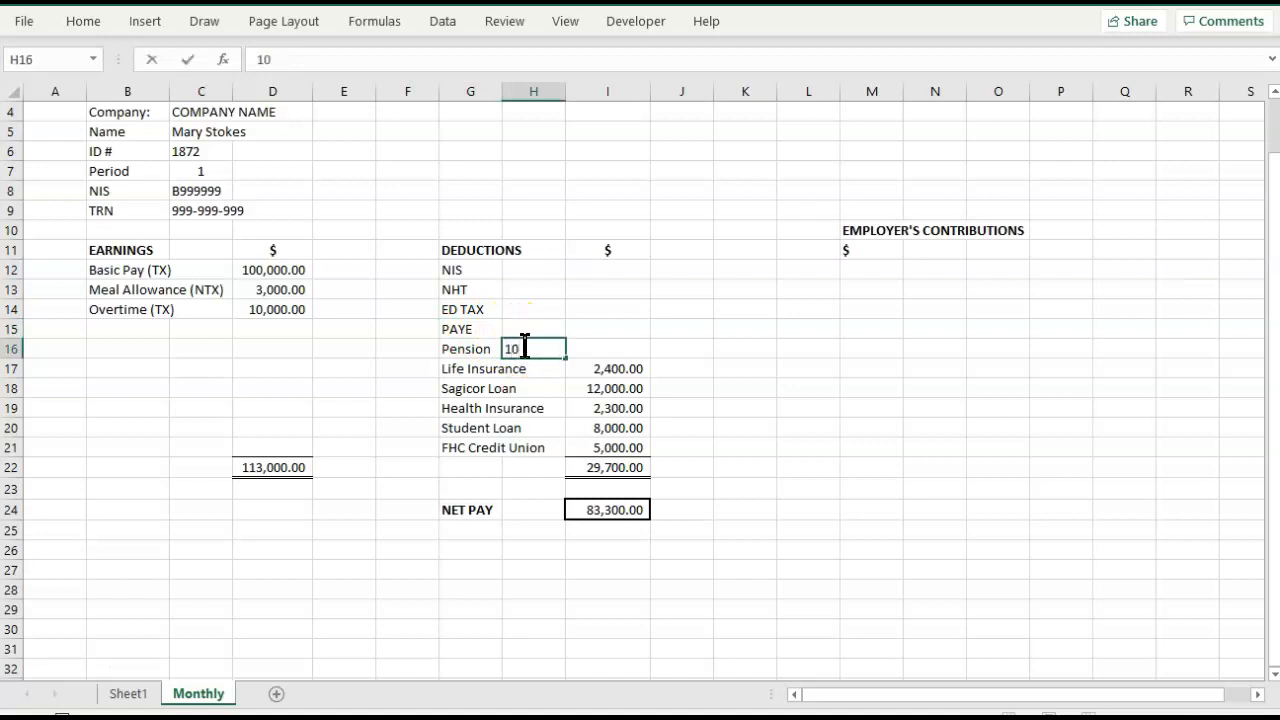
{"action": "type", "text": "%"}
{"action": "left_click", "coordinate": [766, 369]}
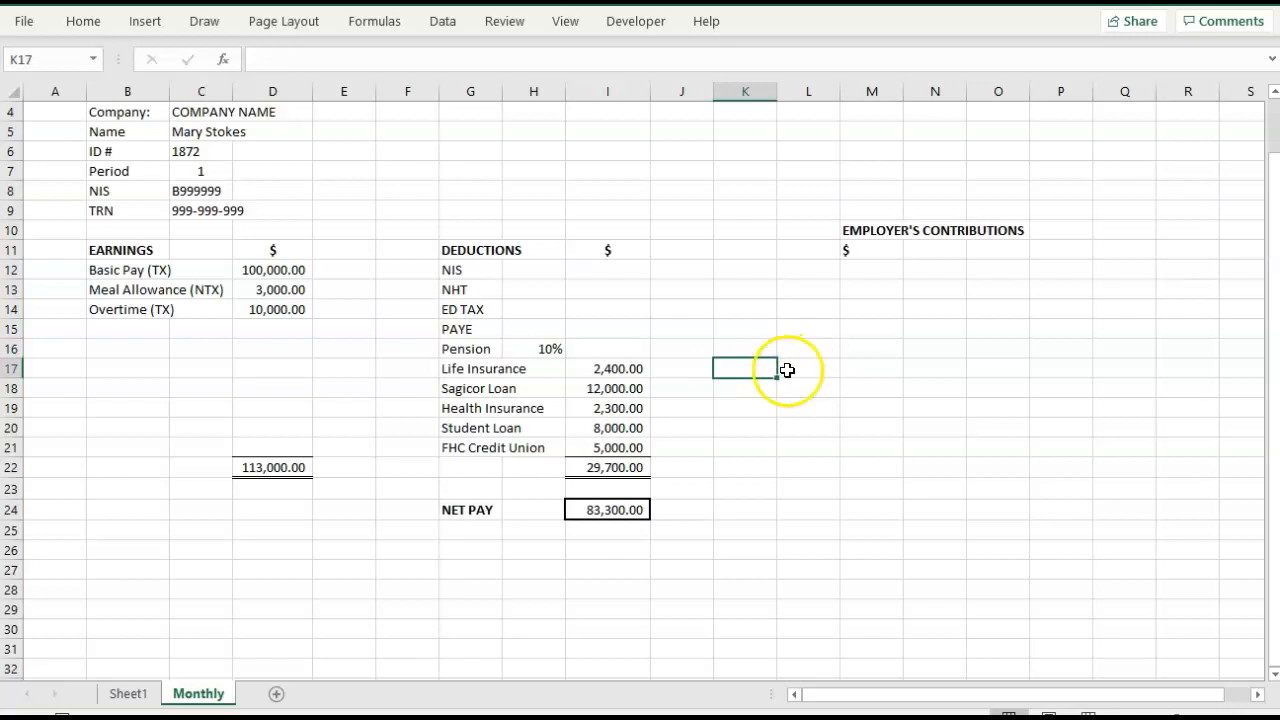
{"action": "left_click", "coordinate": [811, 351]}
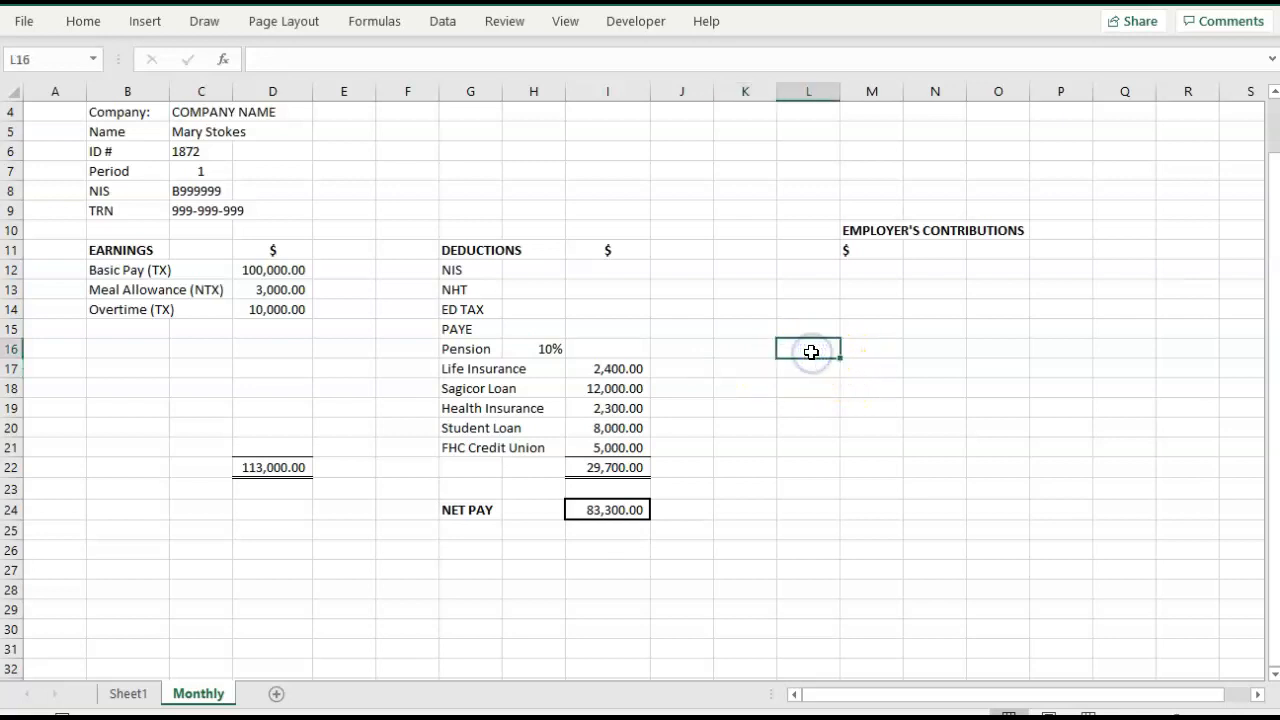
{"action": "type", "text": "5%"}
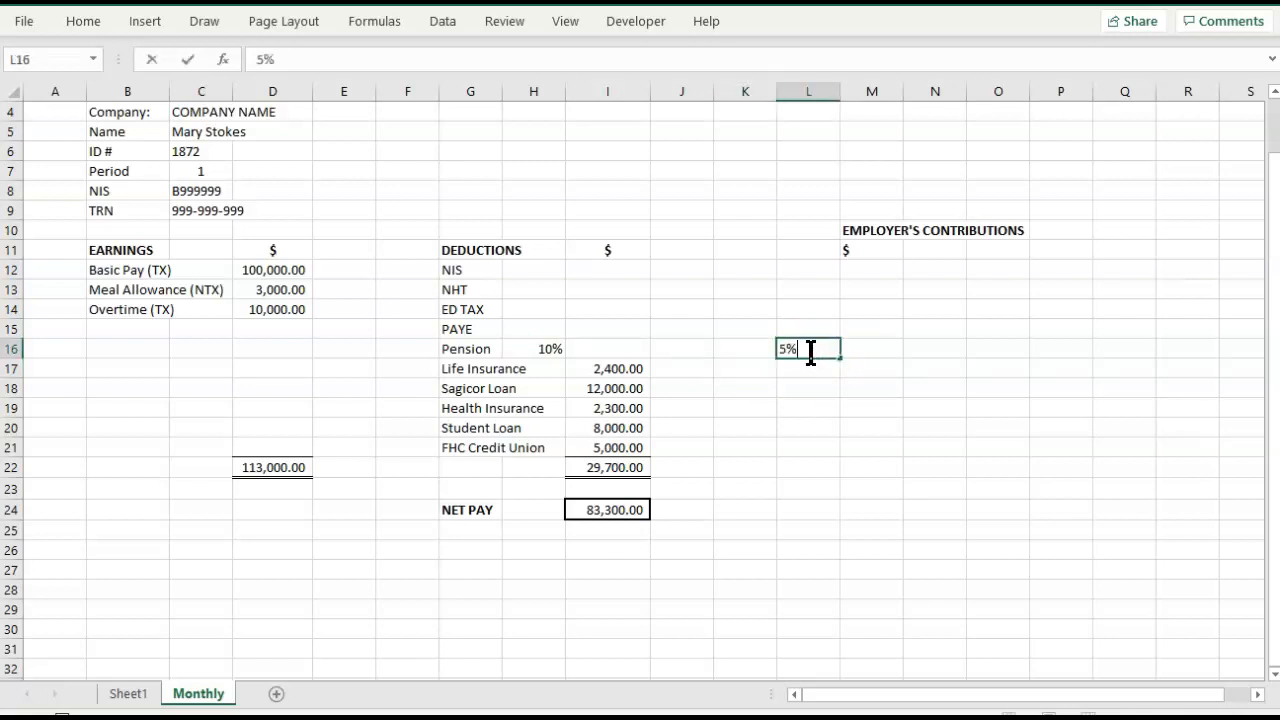
{"action": "key", "text": "Tab"}
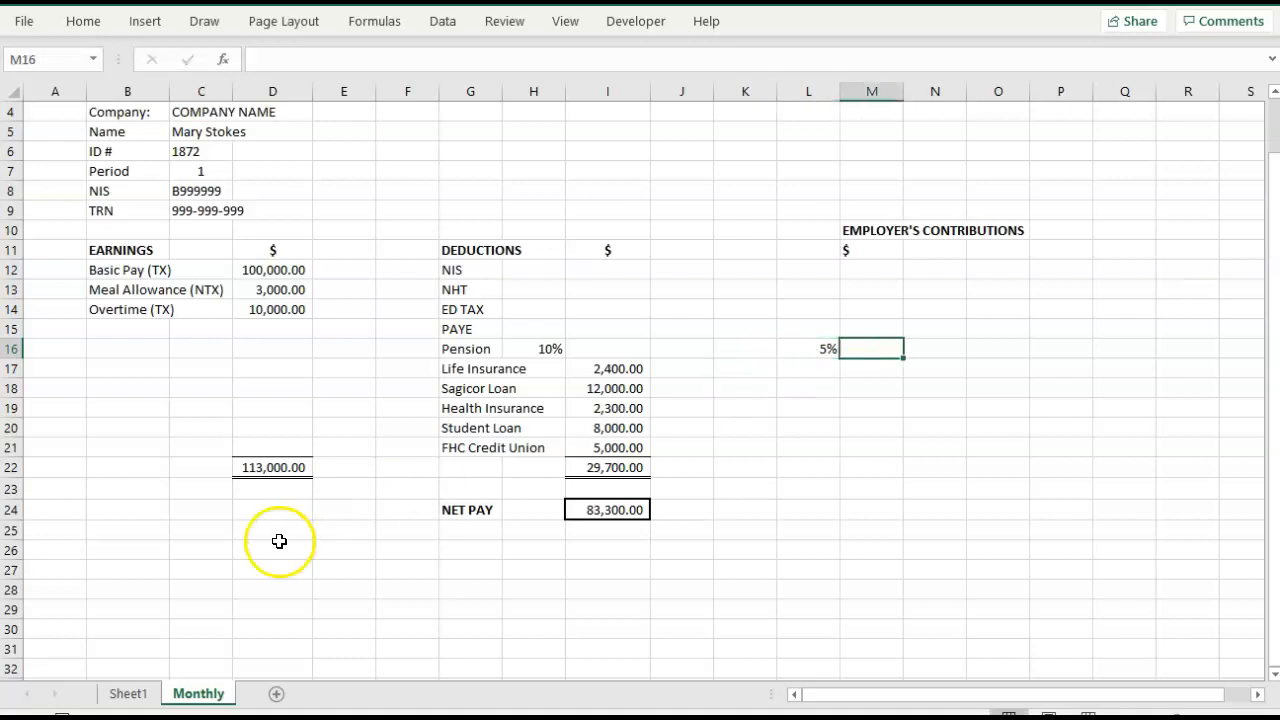
- Add the note "The pension deduction is only calculated against the basic pay." in B28 below the payslip
{"action": "left_click", "coordinate": [121, 586]}
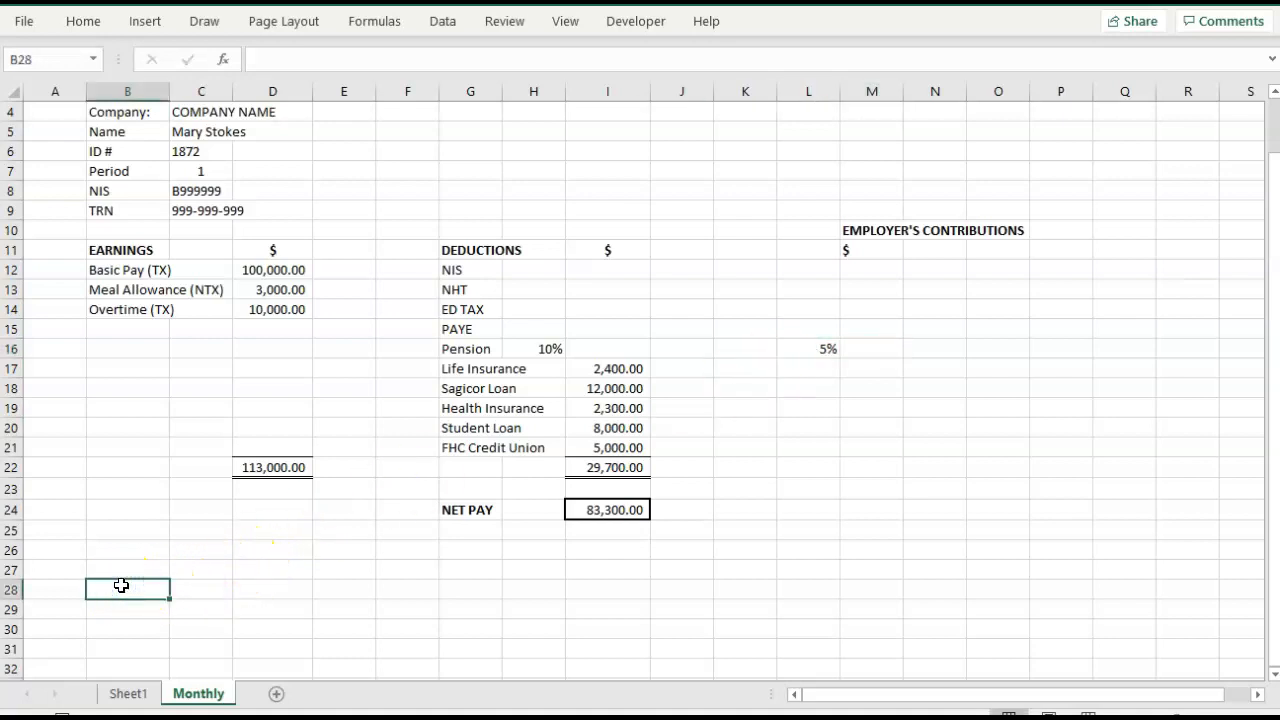
{"action": "type", "text": "The pension dedu"}
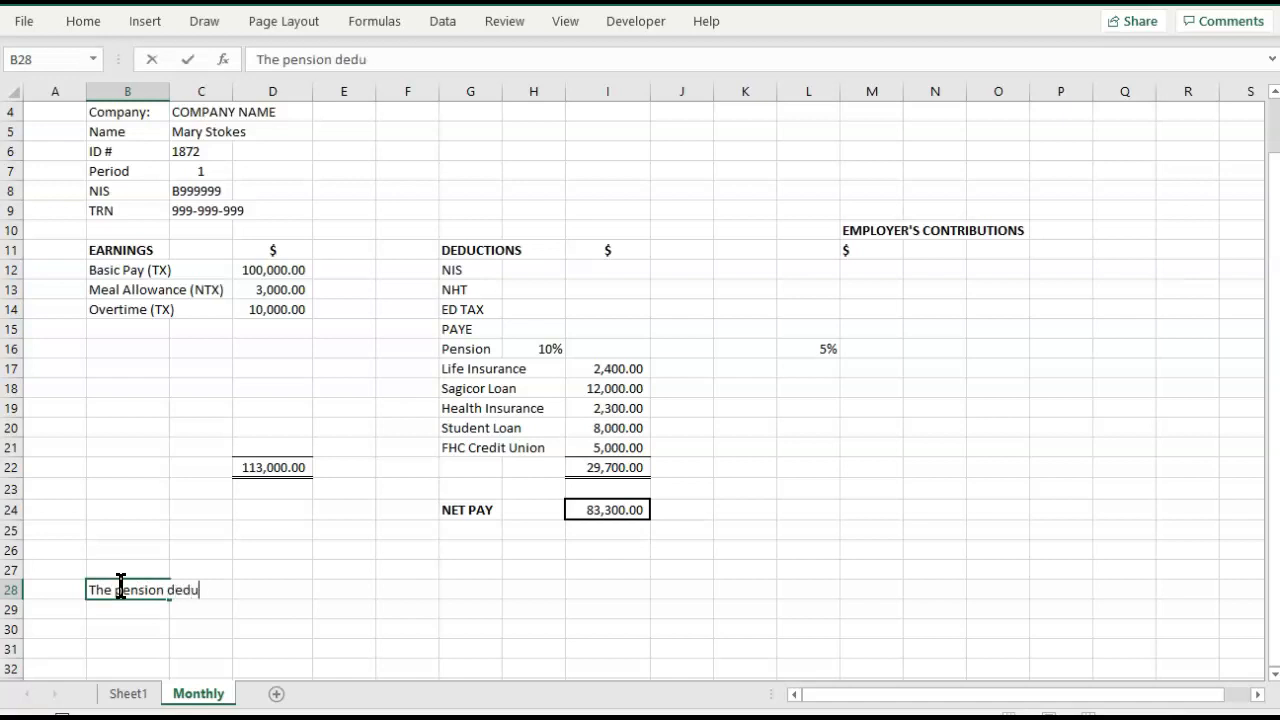
{"action": "type", "text": "ction is only bas"}
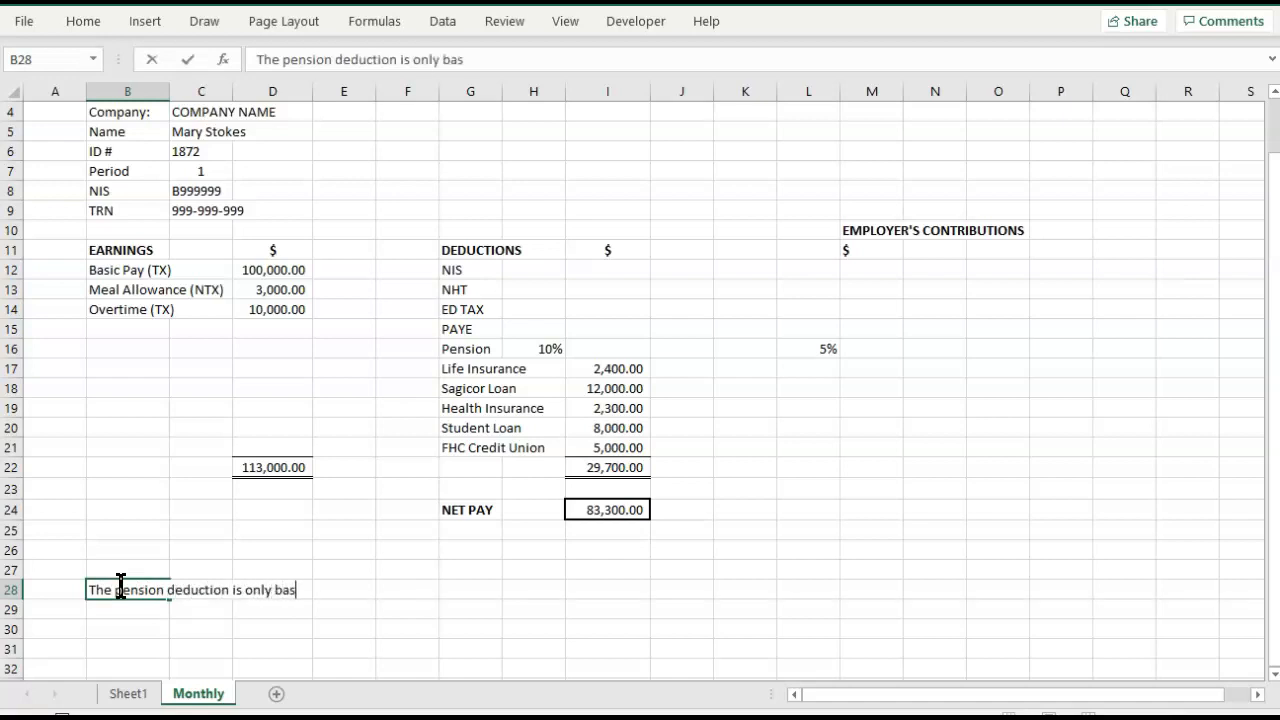
{"action": "key", "text": "BackSpace"}
{"action": "key", "text": "BackSpace"}
{"action": "key", "text": "BackSpace"}
{"action": "type", "text": "calculated"}
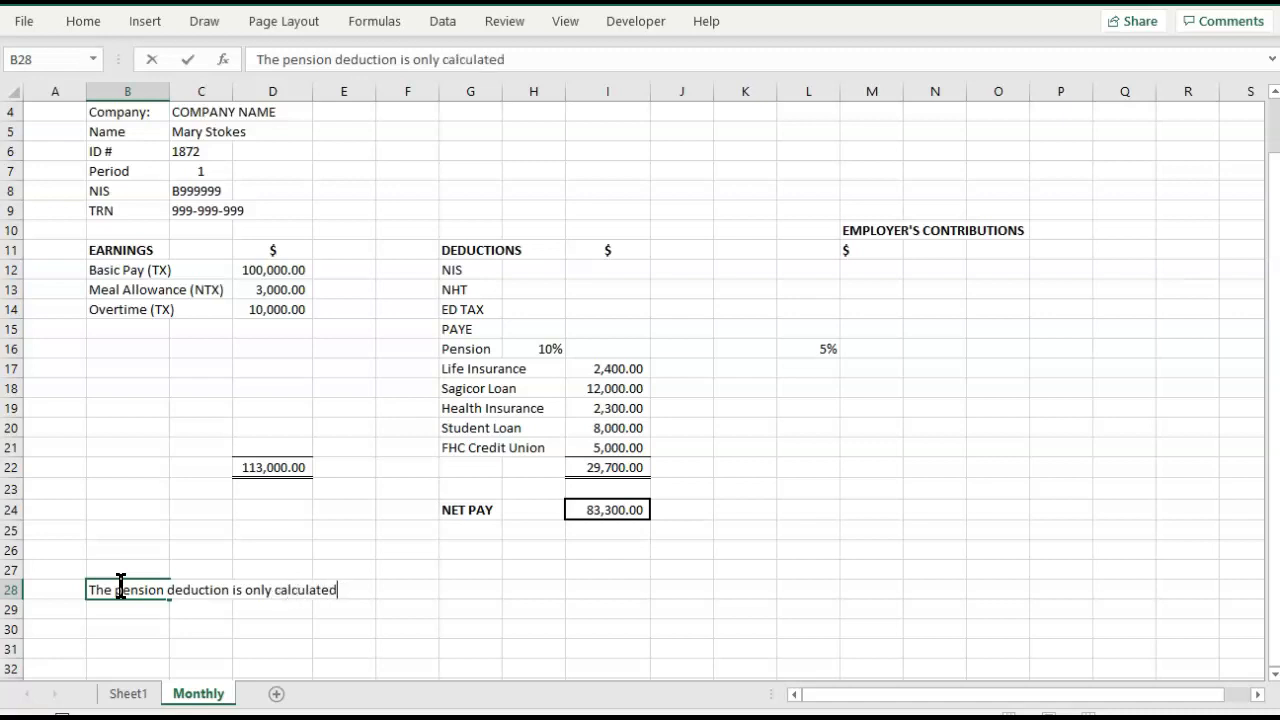
{"action": "type", "text": " against the"}
{"action": "key", "text": "BackSpace"}
{"action": "type", "text": "t"}
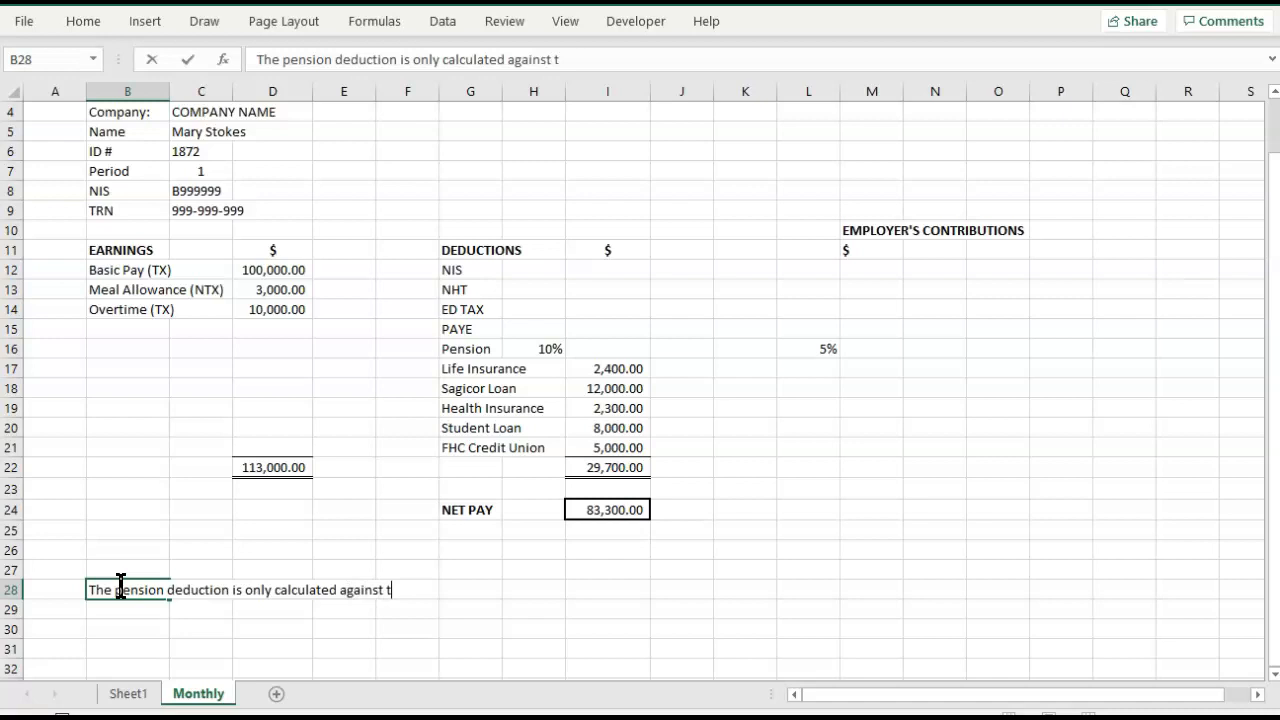
{"action": "type", "text": "he basic pay"}
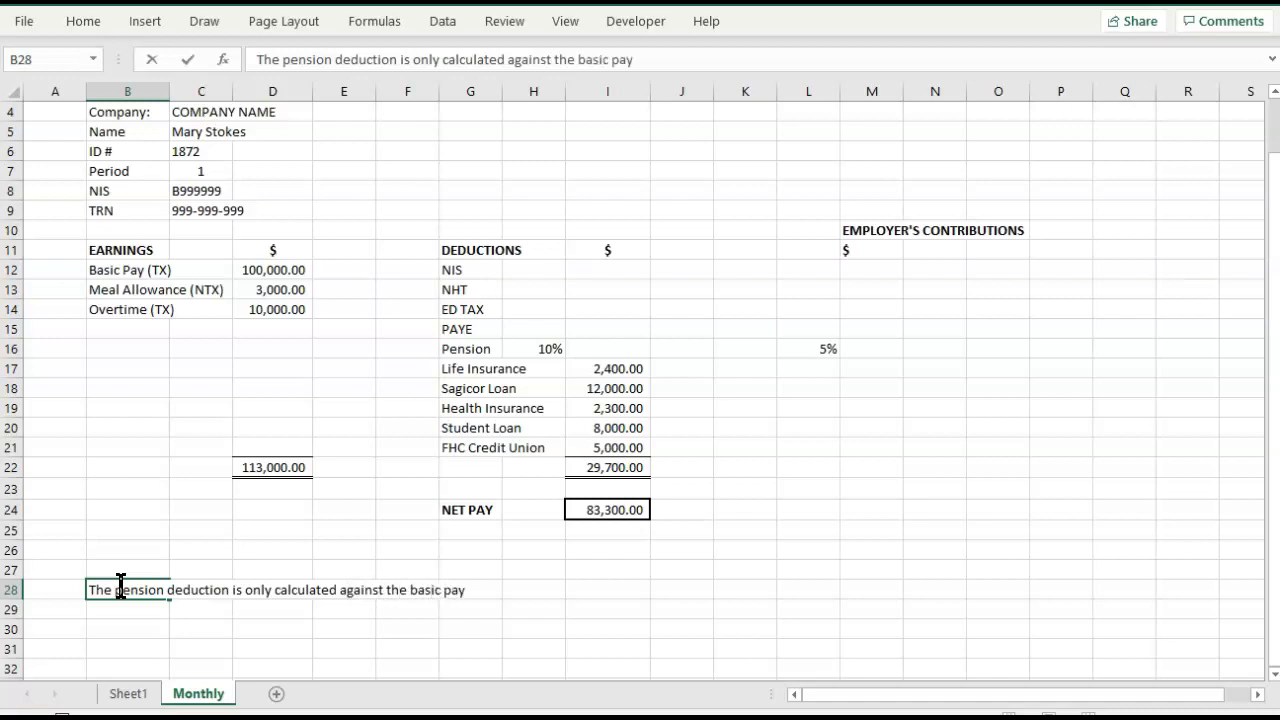
{"action": "type", "text": "."}
{"action": "key", "text": "Tab"}
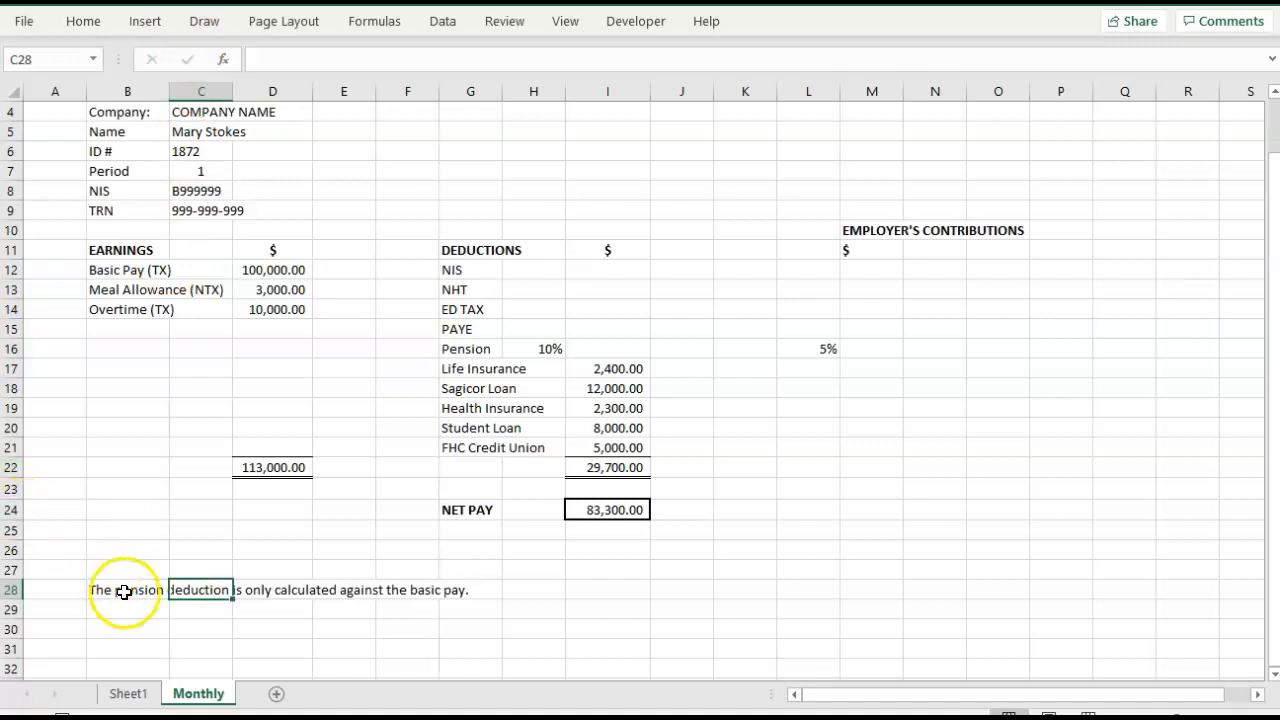
- Add the heading "Notes" in B27 above the pension note and make it bold
{"action": "left_click", "coordinate": [126, 591]}
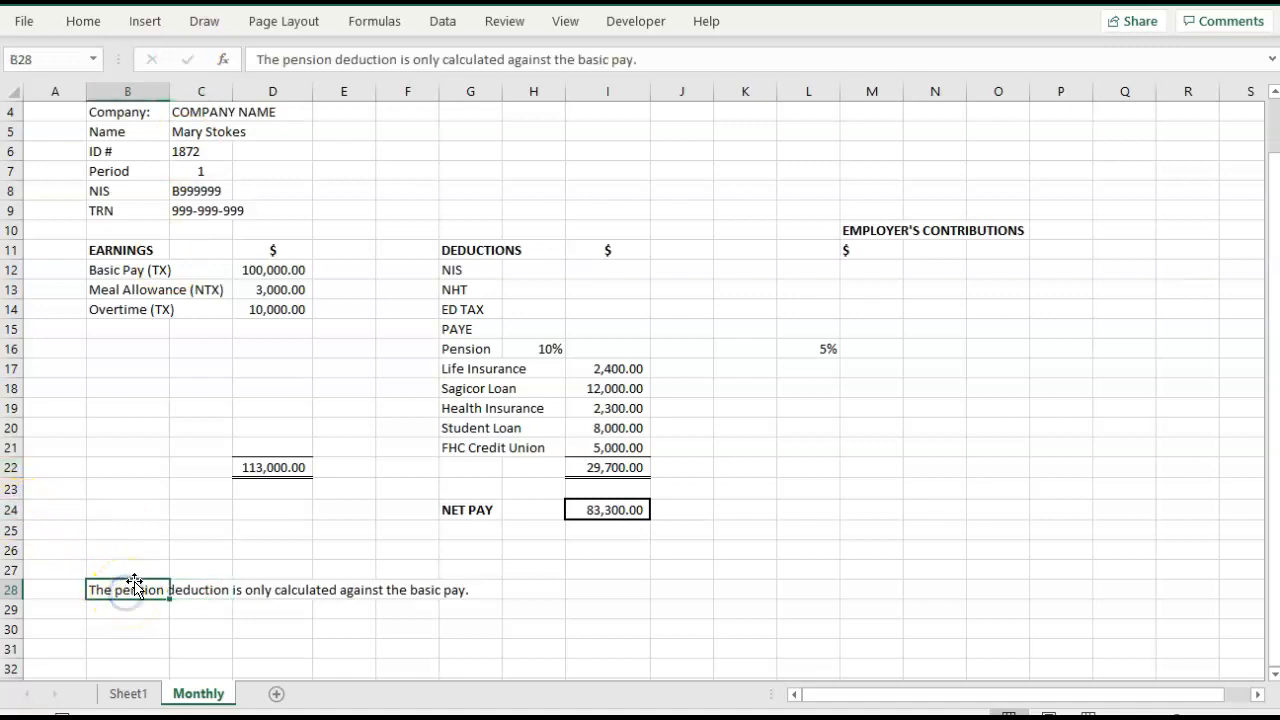
{"action": "left_click", "coordinate": [101, 569]}
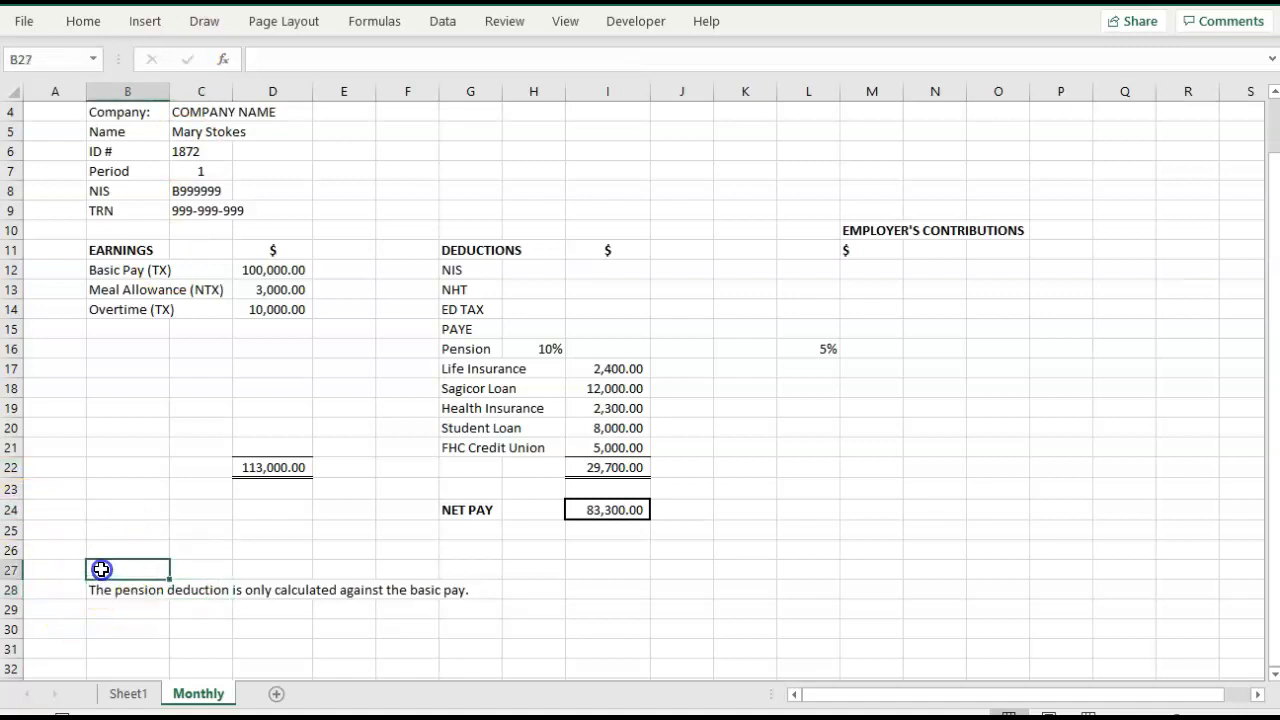
{"action": "type", "text": "Nt"}
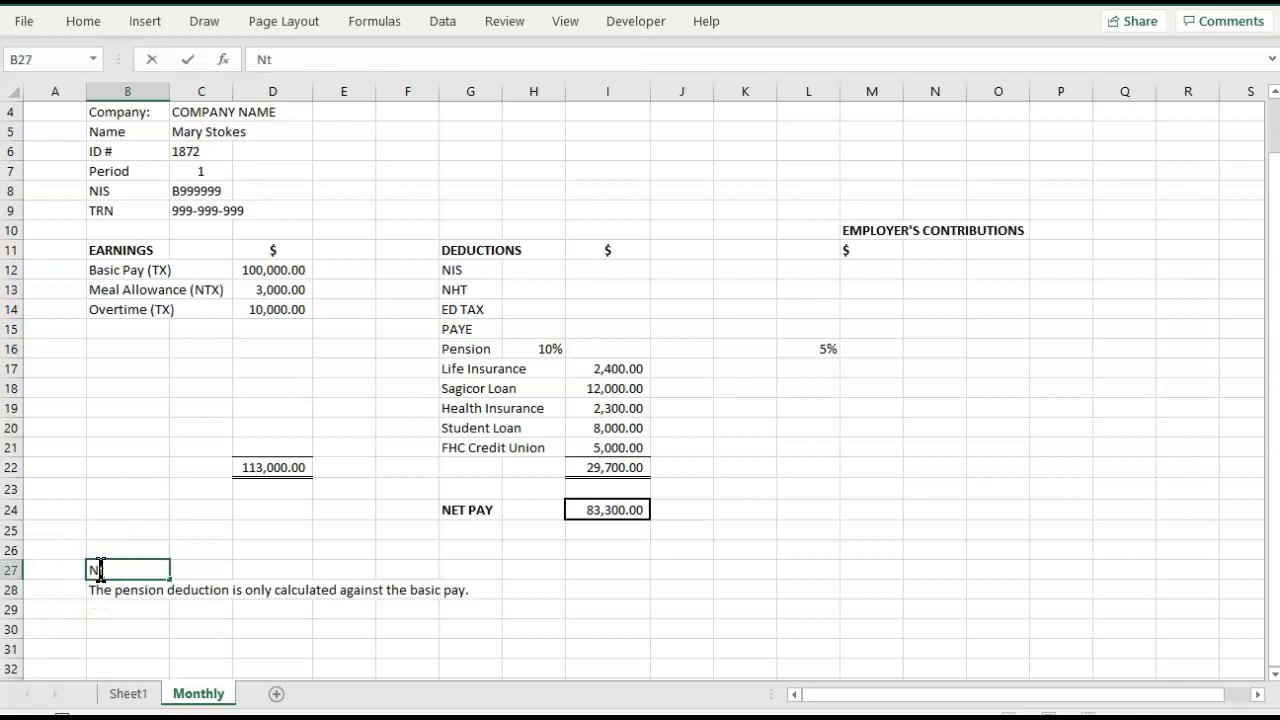
{"action": "key", "text": "BackSpace"}
{"action": "type", "text": "otes"}
{"action": "key", "text": "Tab"}
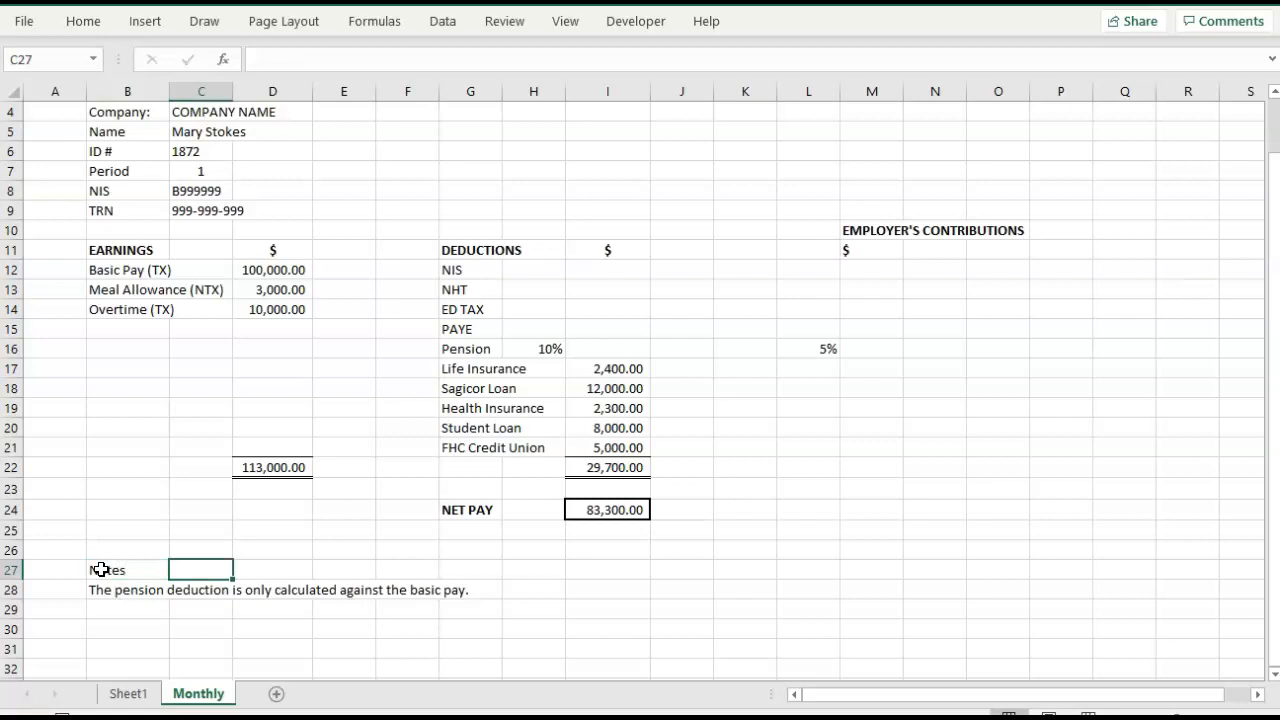
{"action": "left_click", "coordinate": [101, 569]}
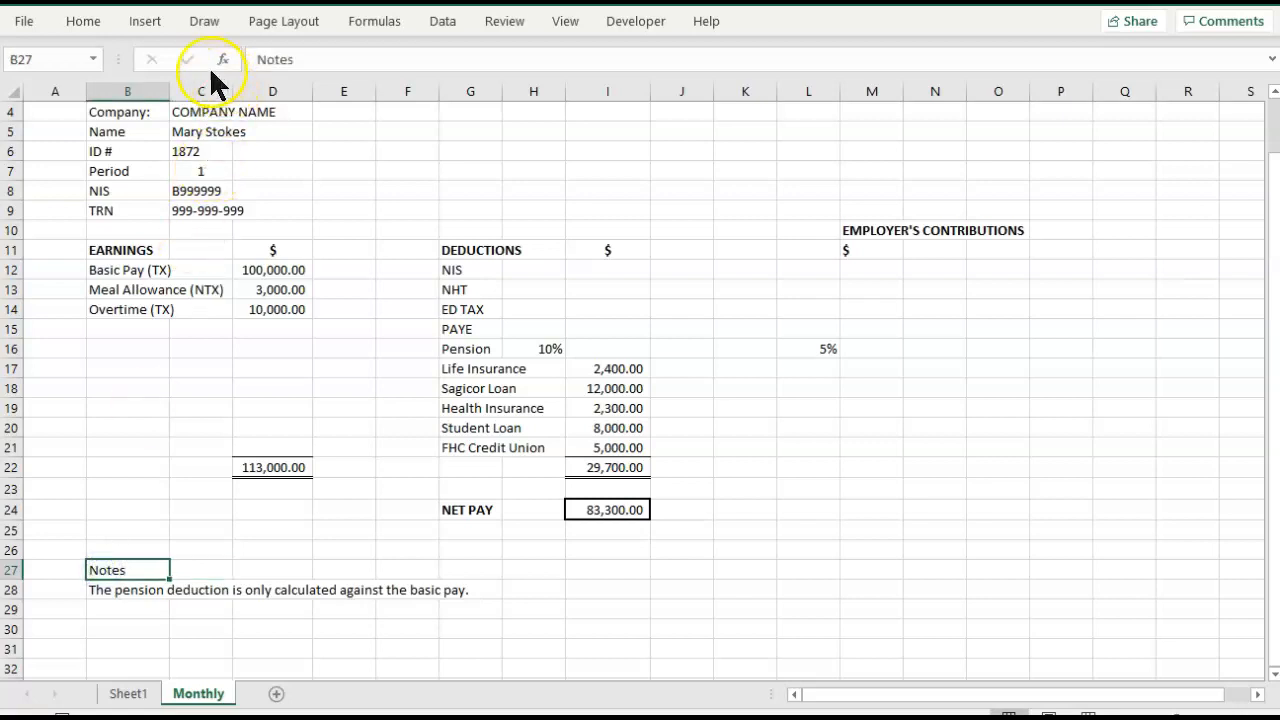
{"action": "left_click", "coordinate": [85, 25]}
{"action": "left_click", "coordinate": [110, 89]}
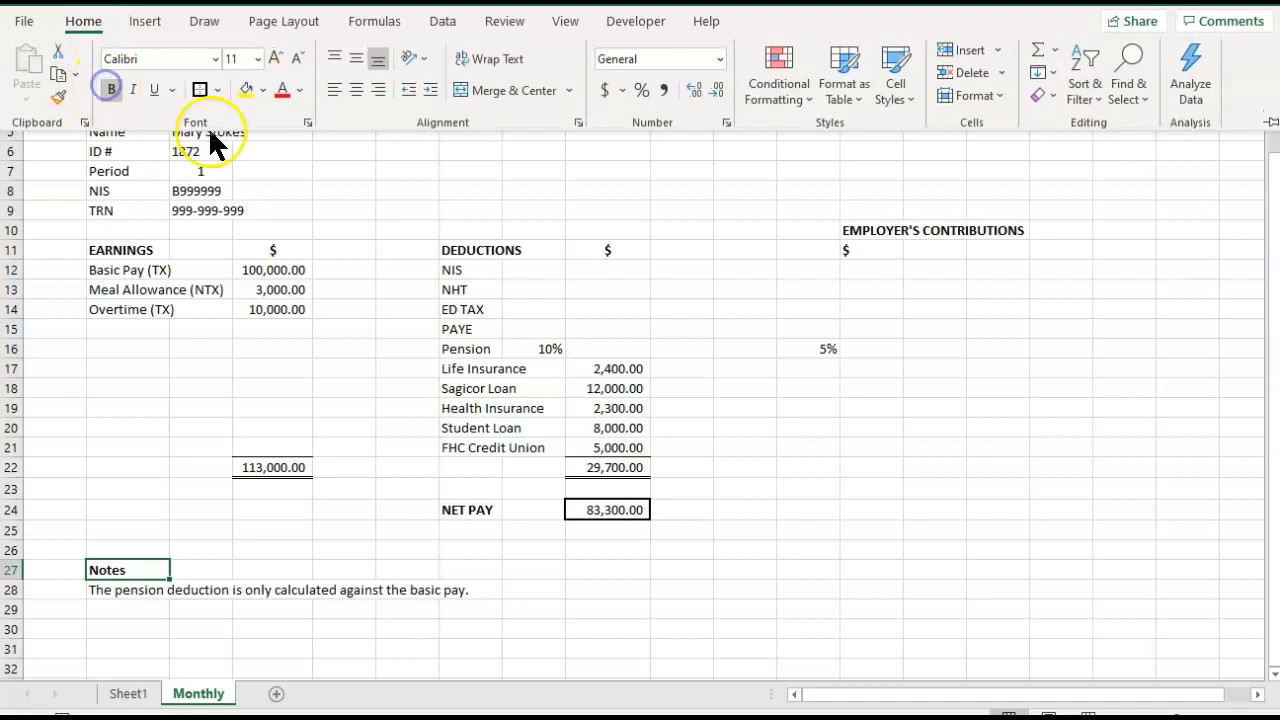
{"action": "left_click", "coordinate": [605, 344]}
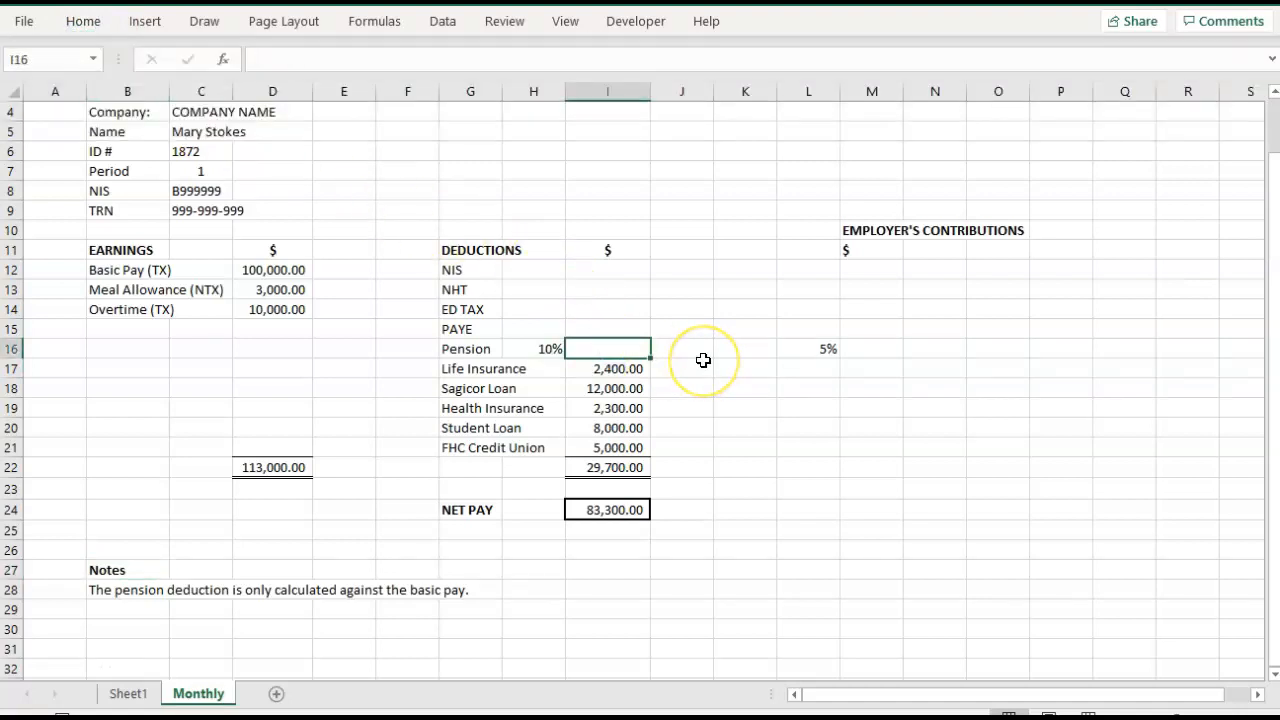
- Calculate the employee's pension deduction in I16 with the formula =D12*10%
{"action": "type", "text": "="}
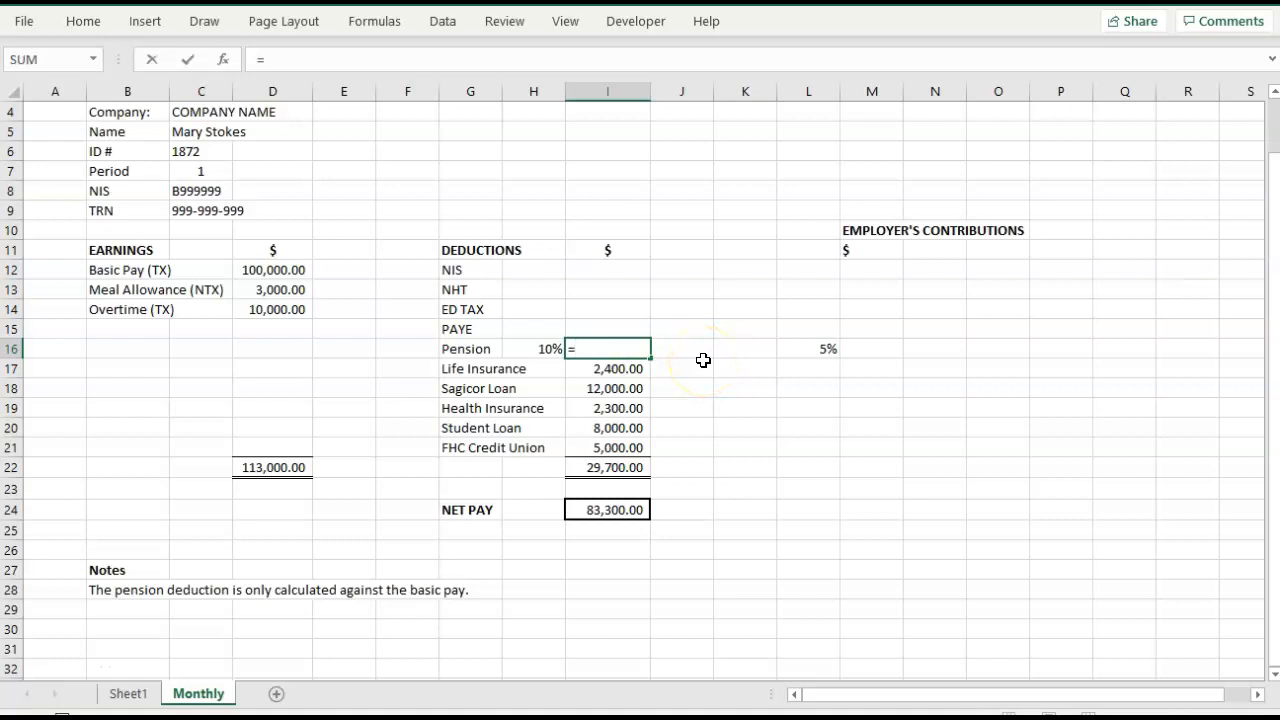
{"action": "left_click", "coordinate": [266, 272]}
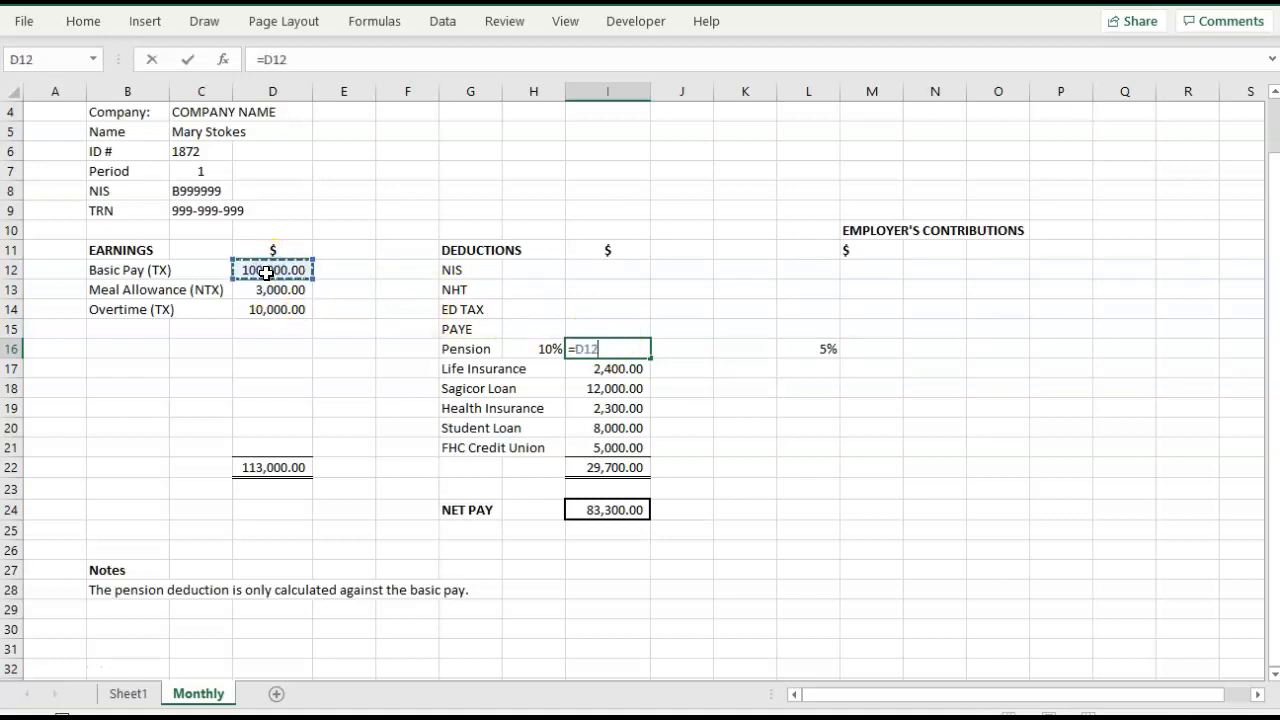
{"action": "type", "text": "*"}
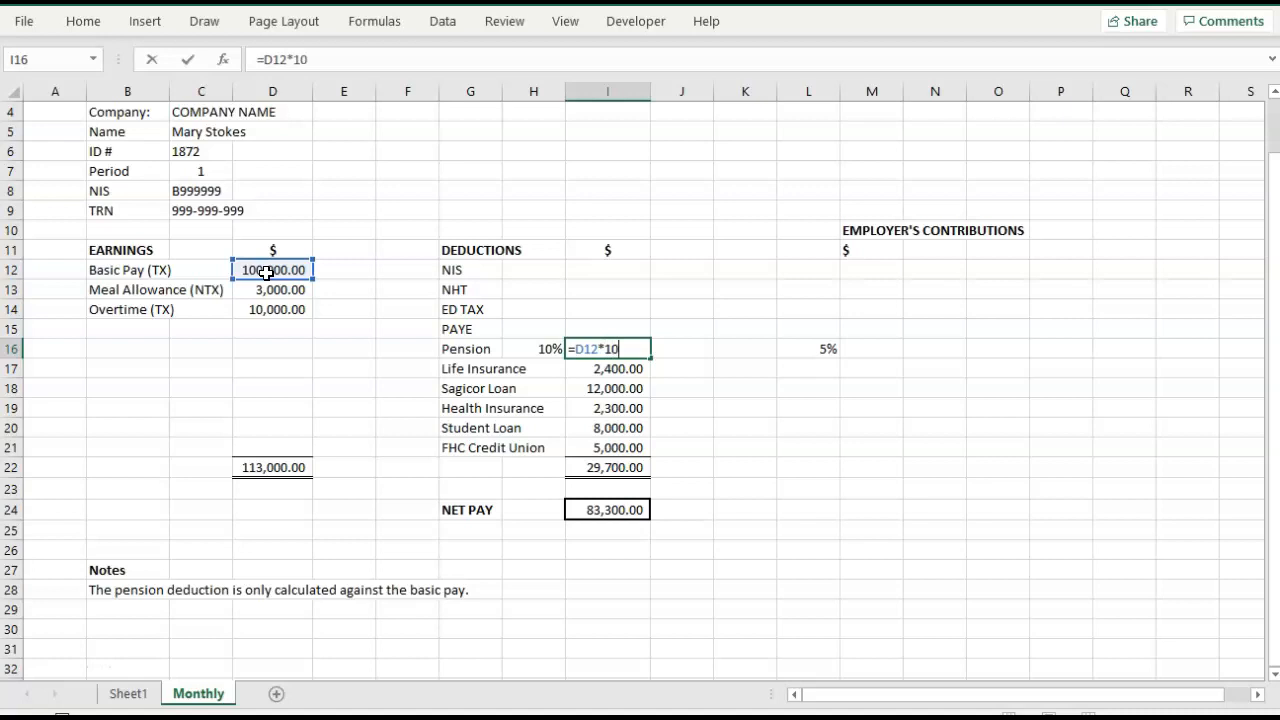
{"action": "type", "text": "%"}
{"action": "key", "text": "Tab"}
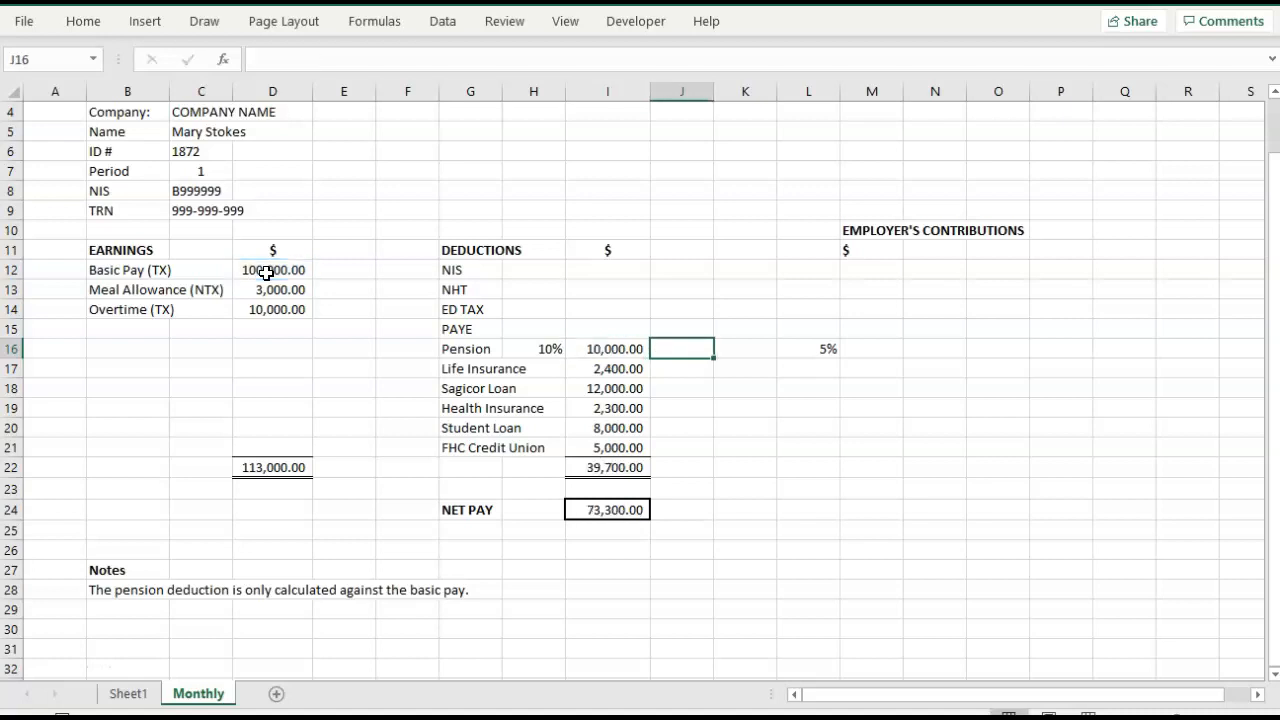
- Test the pension formula by setting the basic pay in D12 to 150000 and restoring it to 100000
{"action": "left_click", "coordinate": [266, 272]}
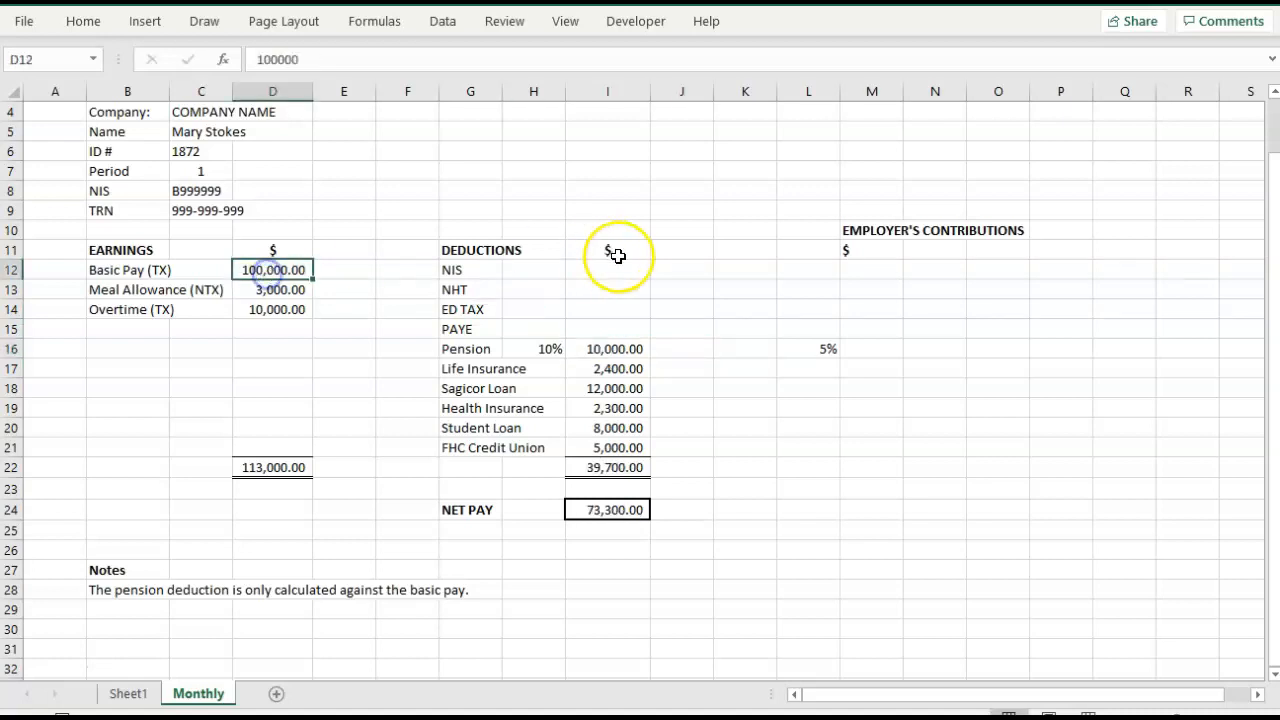
{"action": "type", "text": "150000"}
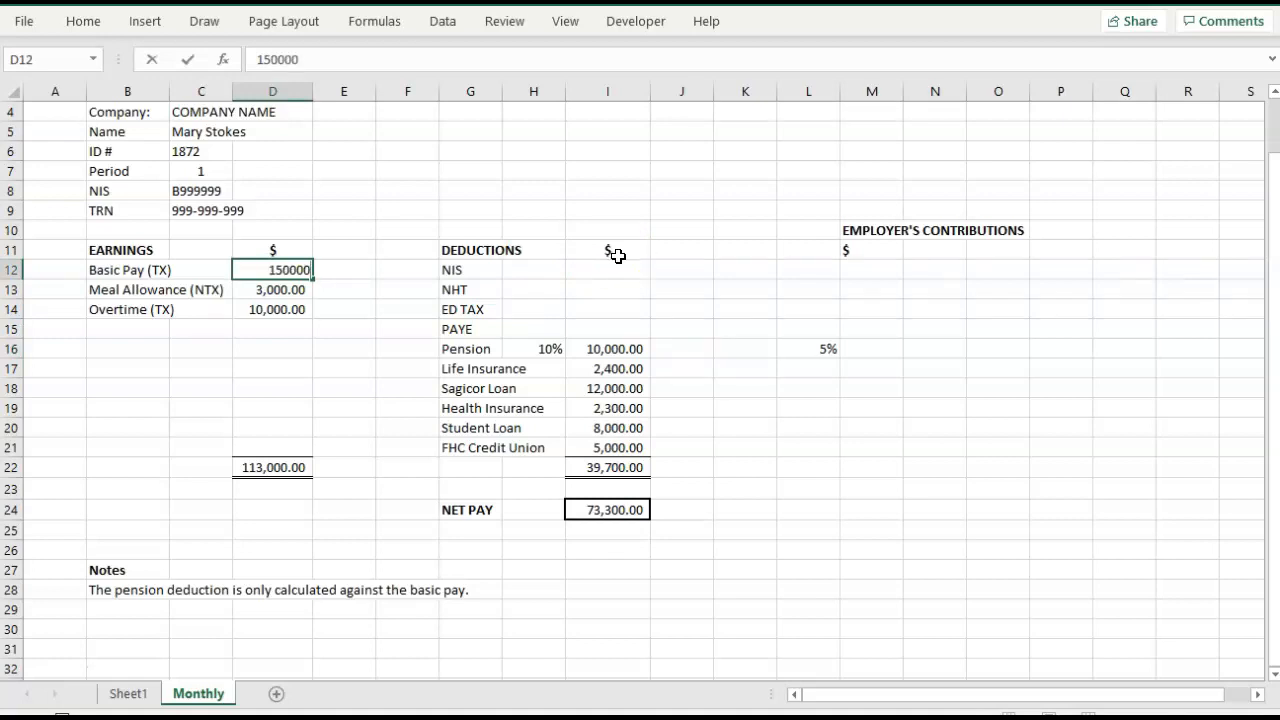
{"action": "key", "text": "Tab"}
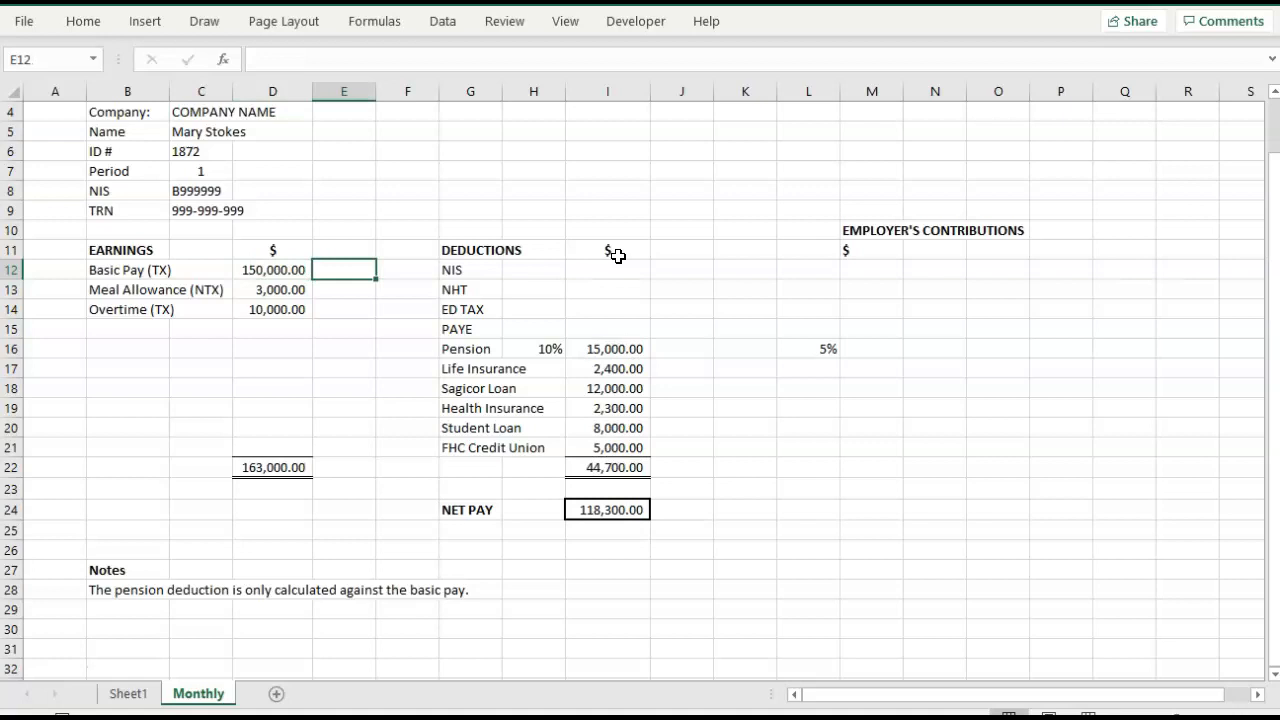
{"action": "left_click", "coordinate": [278, 266]}
{"action": "type", "text": "100000"}
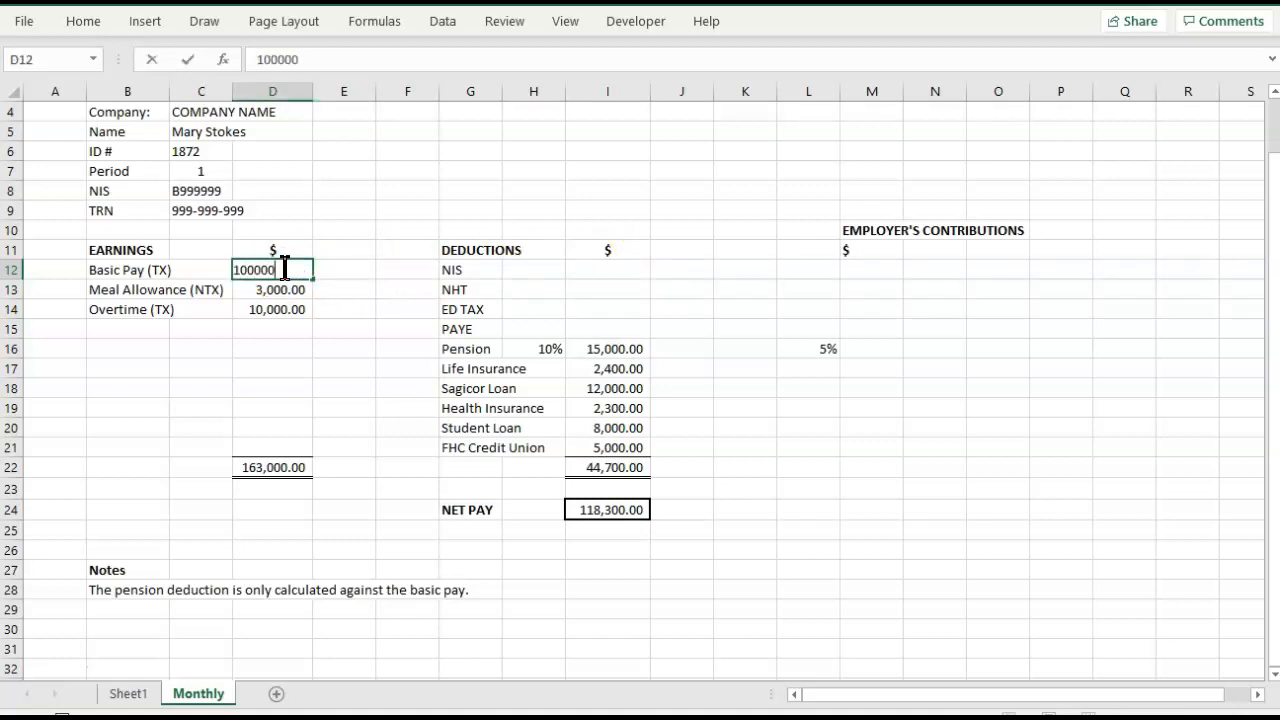
{"action": "key", "text": "Tab"}
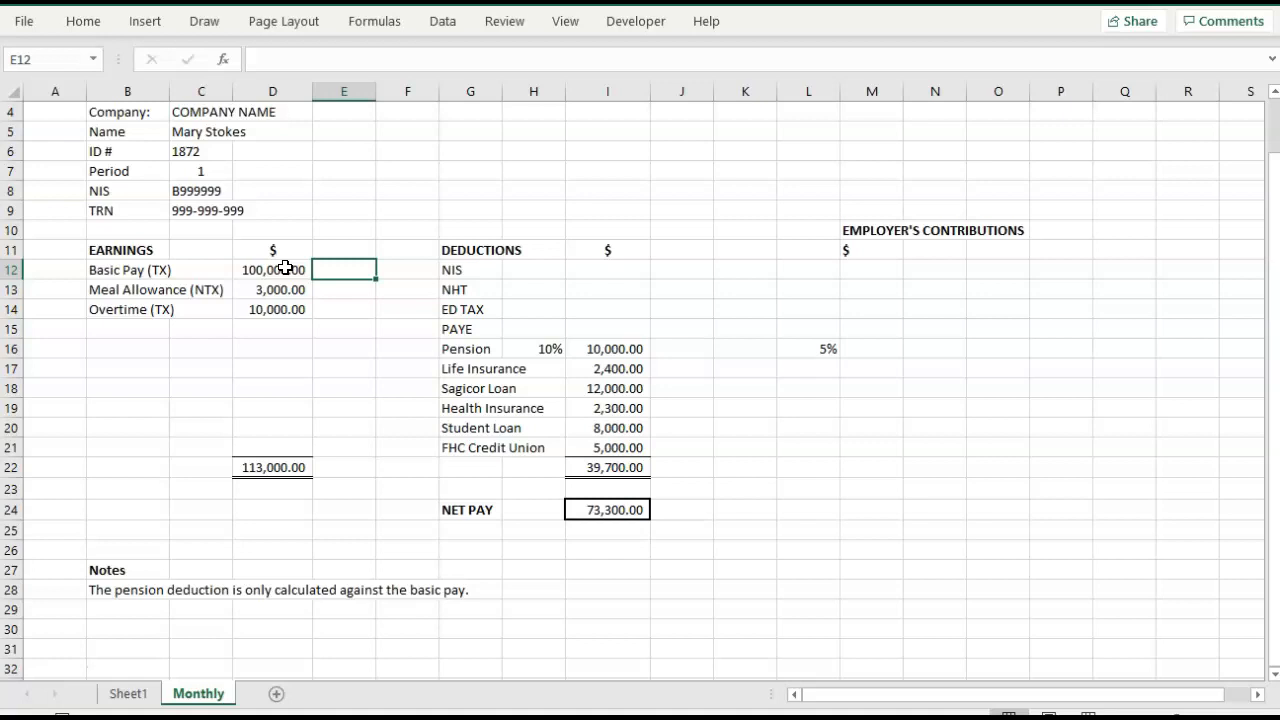
- Calculate the employer's pension contribution in M16 with the formula =D12*L16
{"action": "left_click", "coordinate": [890, 351]}
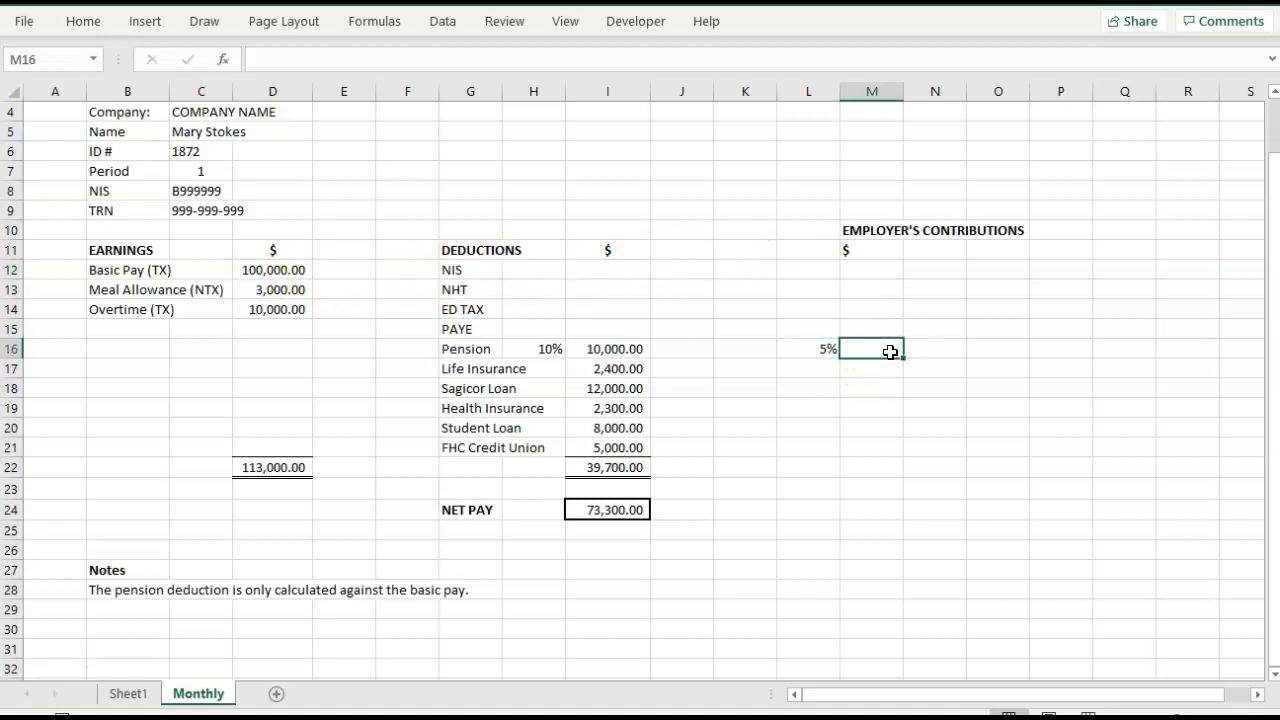
{"action": "type", "text": "="}
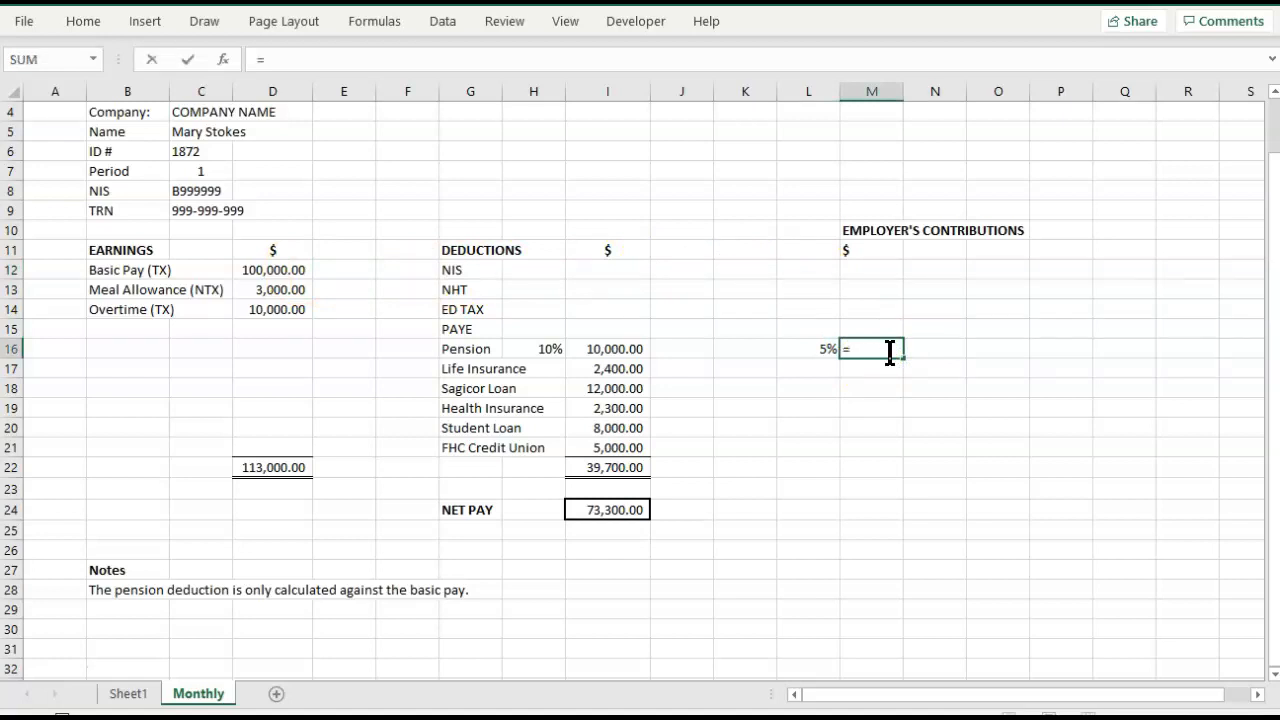
{"action": "left_click", "coordinate": [251, 271]}
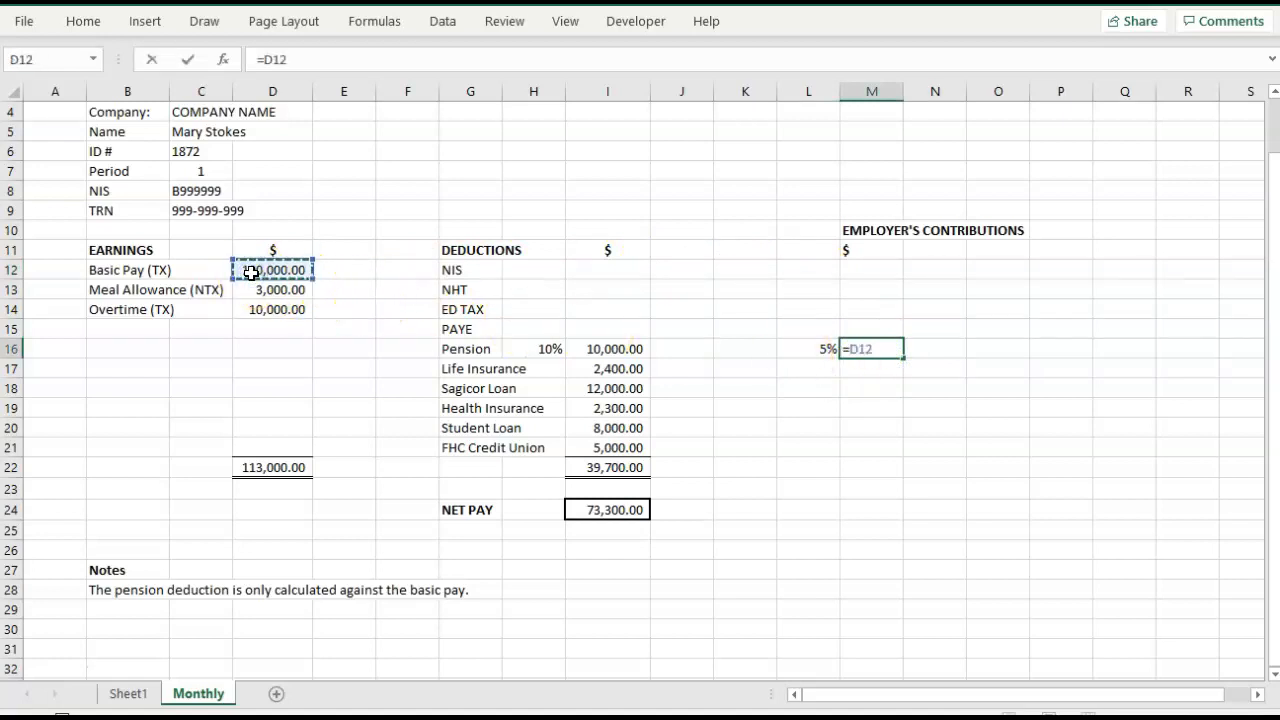
{"action": "type", "text": "*"}
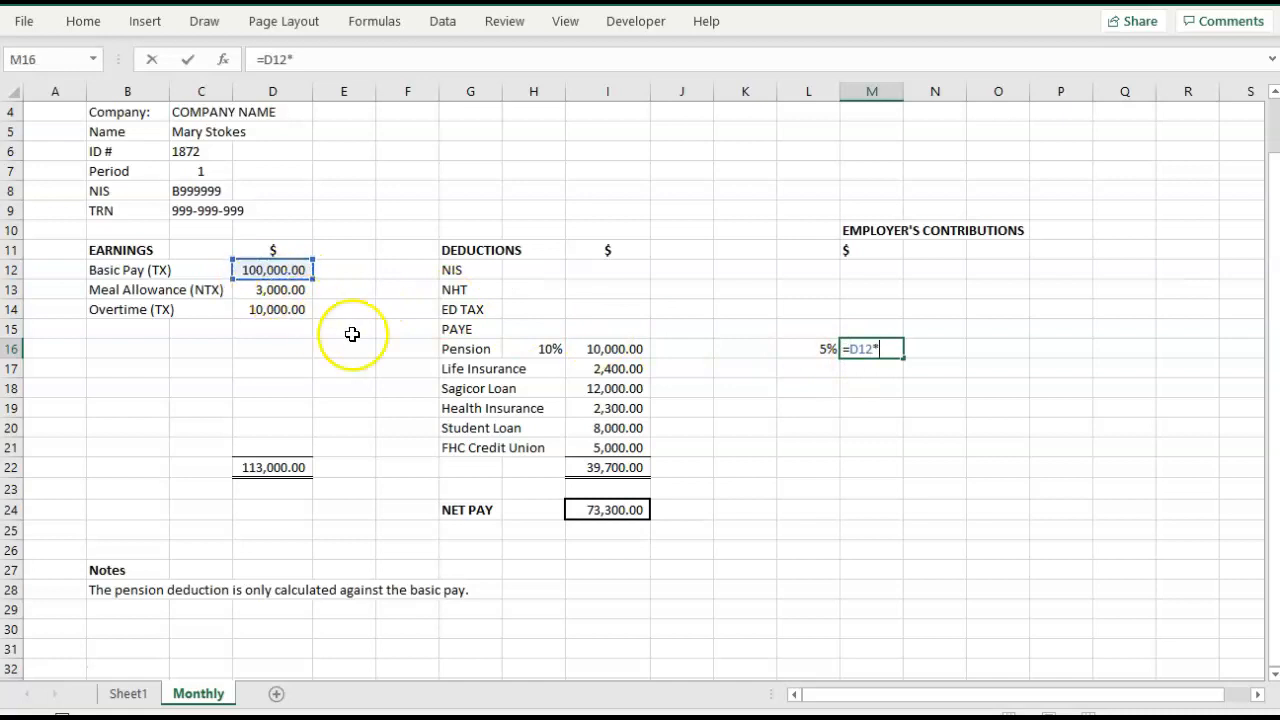
{"action": "left_click", "coordinate": [820, 349]}
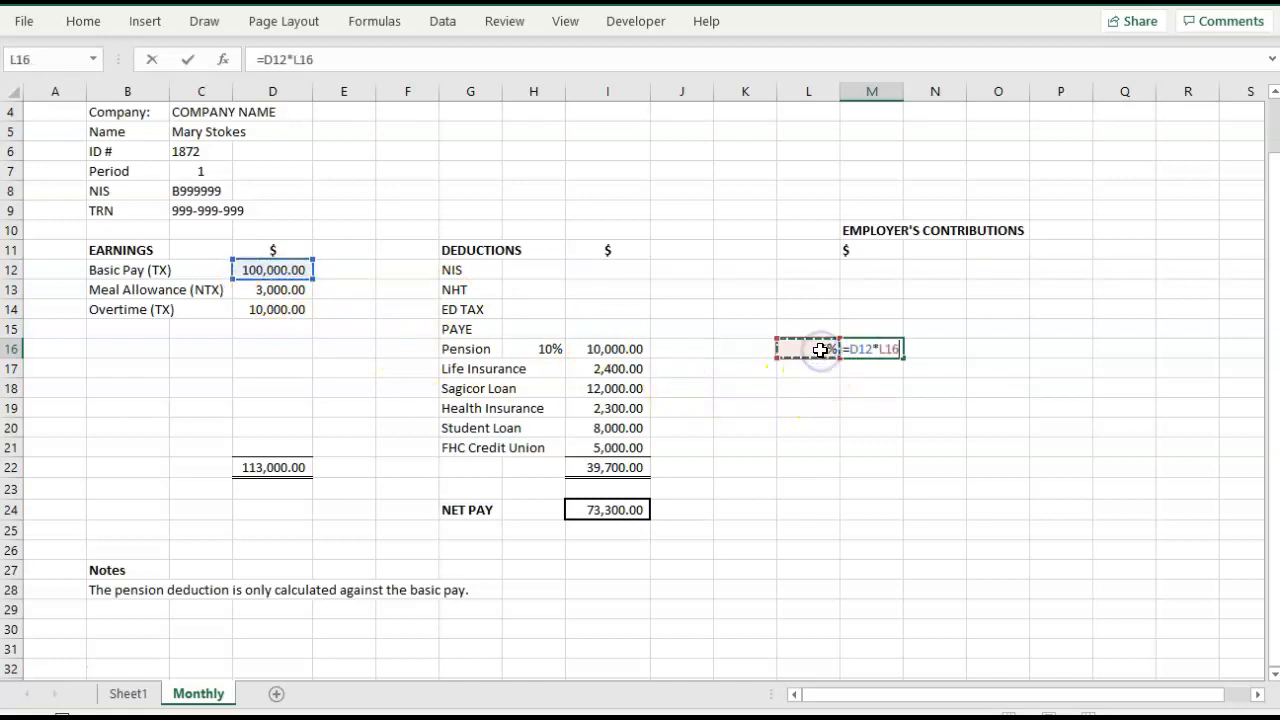
{"action": "key", "text": "Tab"}
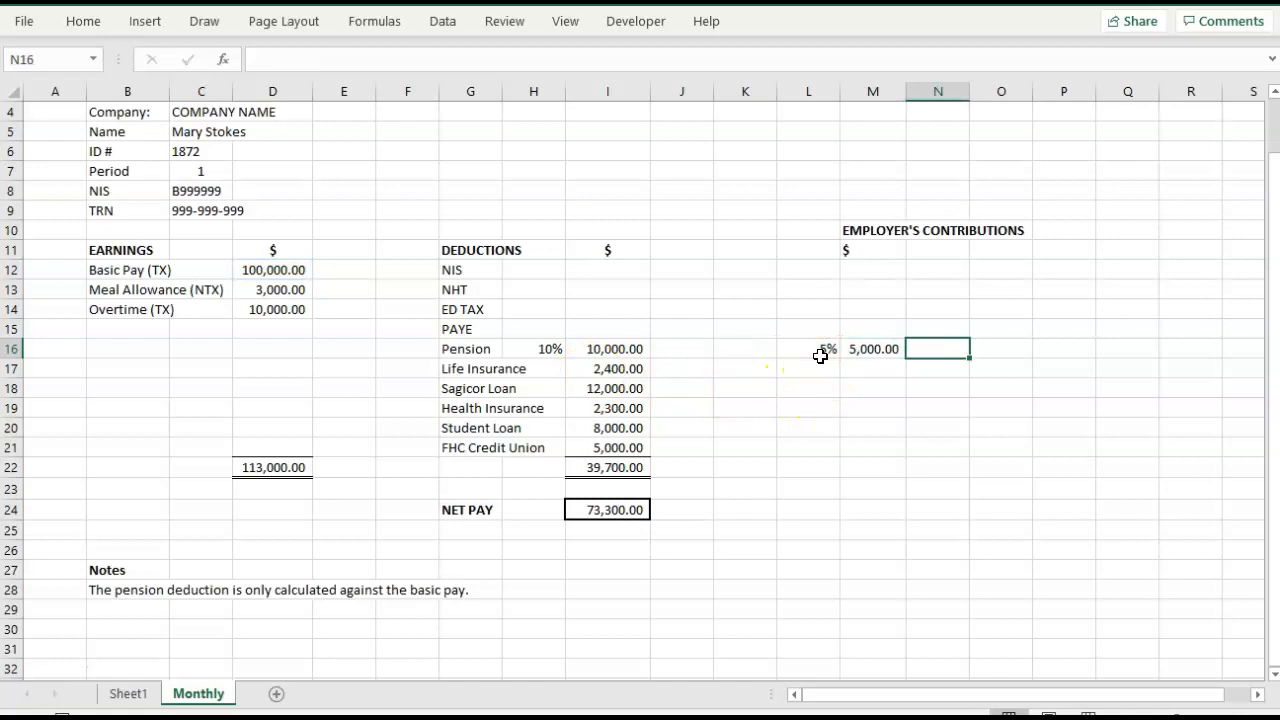
- Examine the employer's pension formula in M16 and the basic pay and rate cells it refers to
{"action": "left_click", "coordinate": [822, 351]}
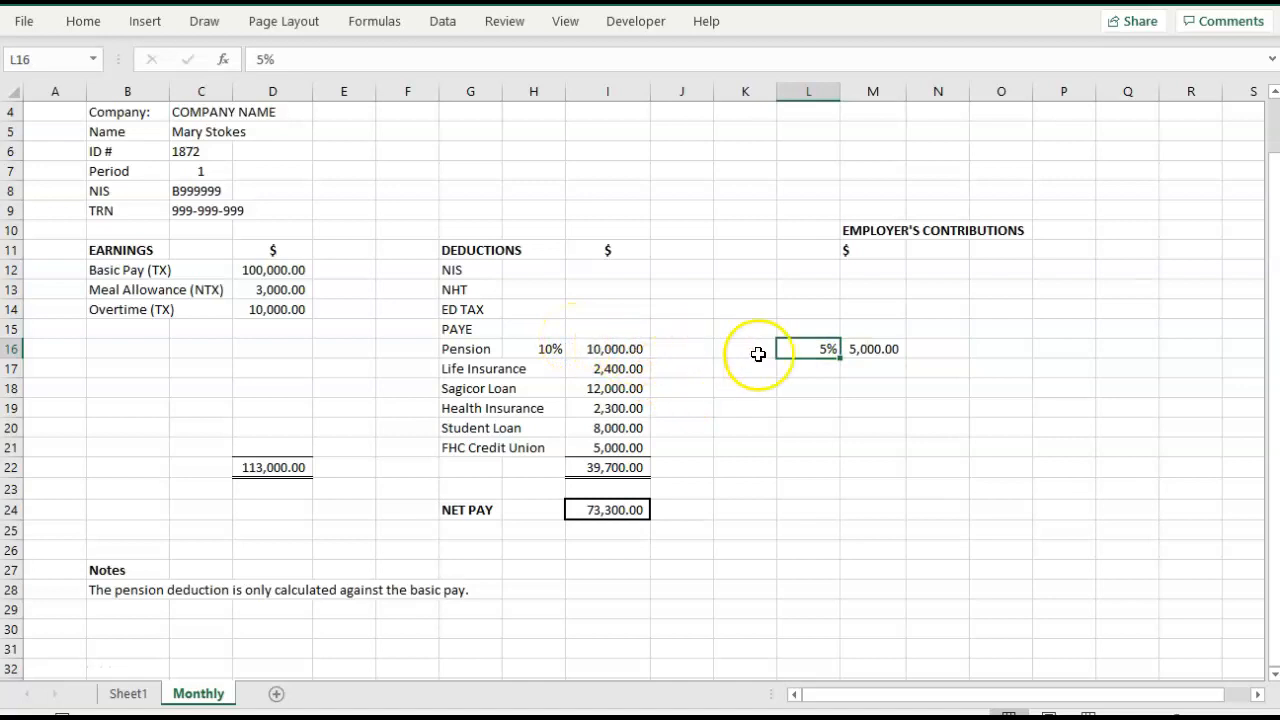
{"action": "left_click", "coordinate": [879, 349]}
{"action": "left_click", "coordinate": [824, 346]}
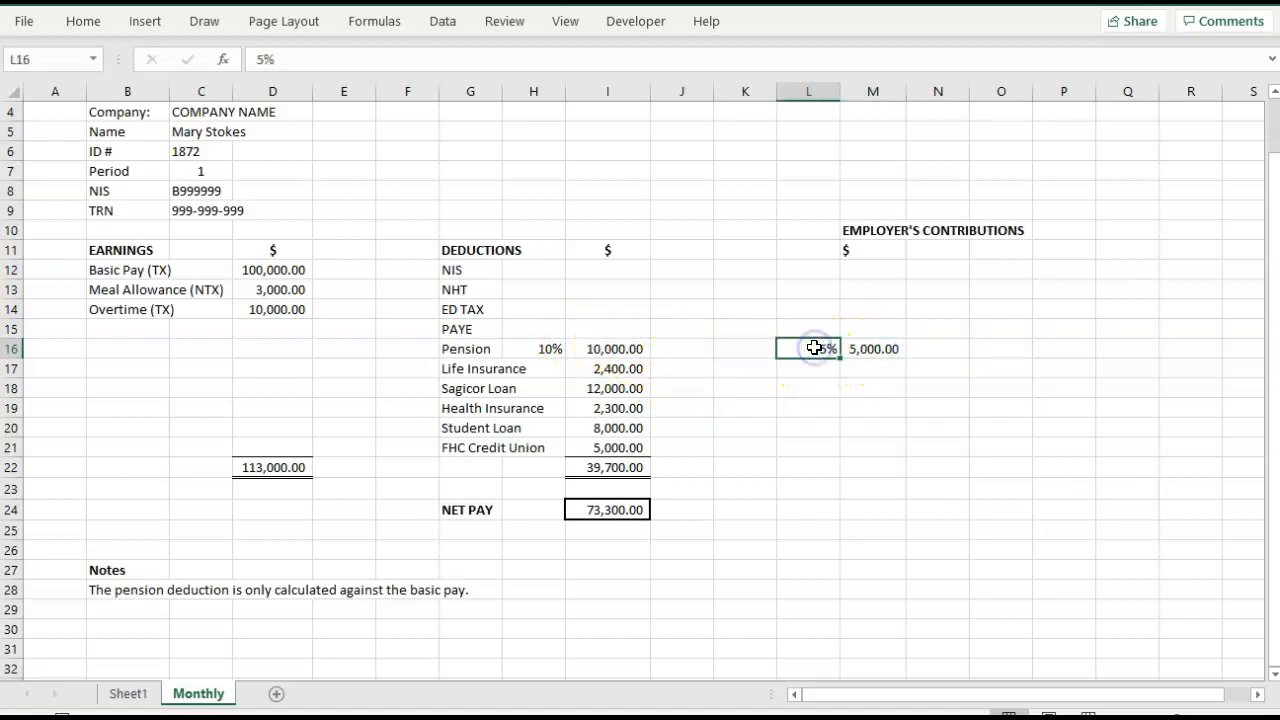
{"action": "left_click", "coordinate": [876, 349]}
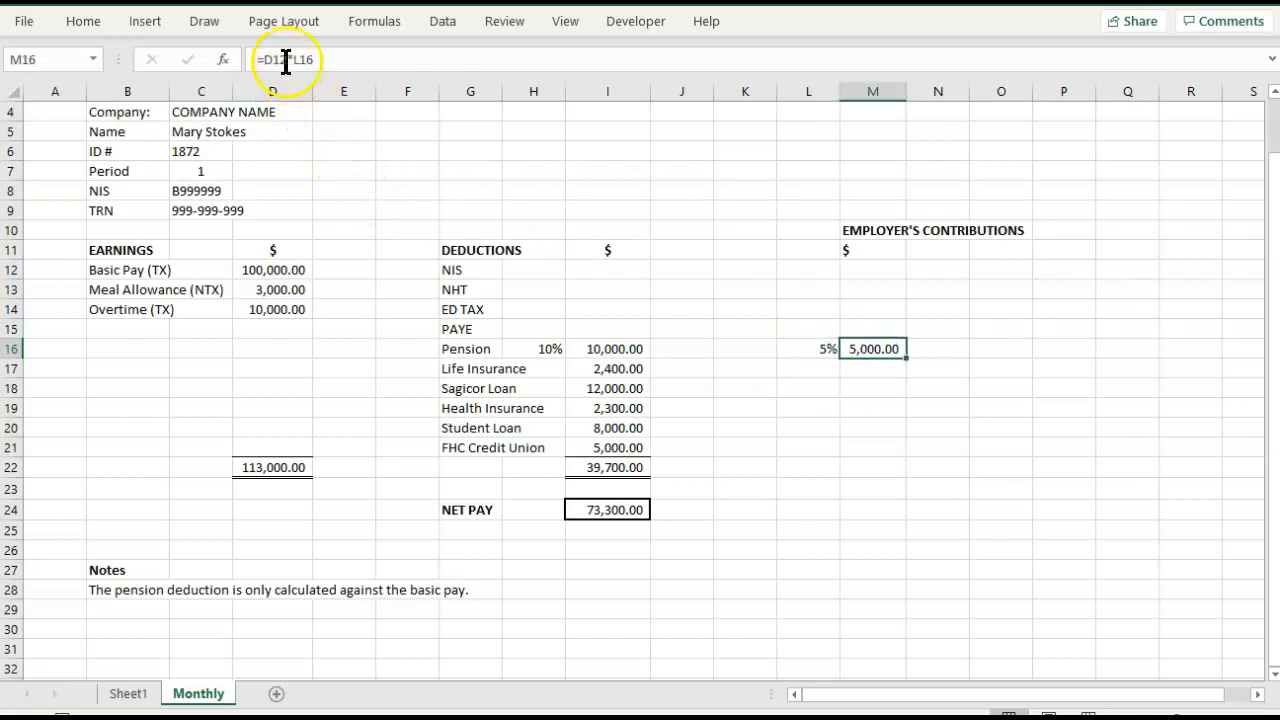
{"action": "left_click", "coordinate": [277, 274]}
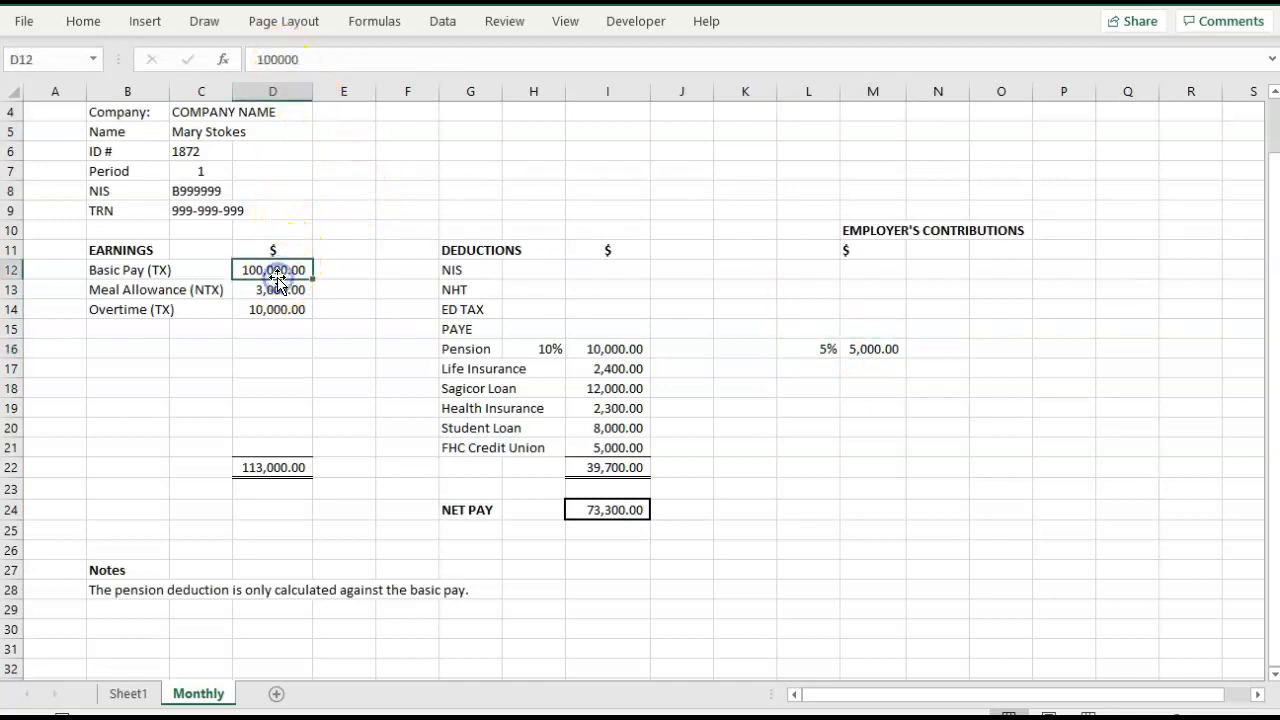
{"action": "left_click", "coordinate": [817, 348]}
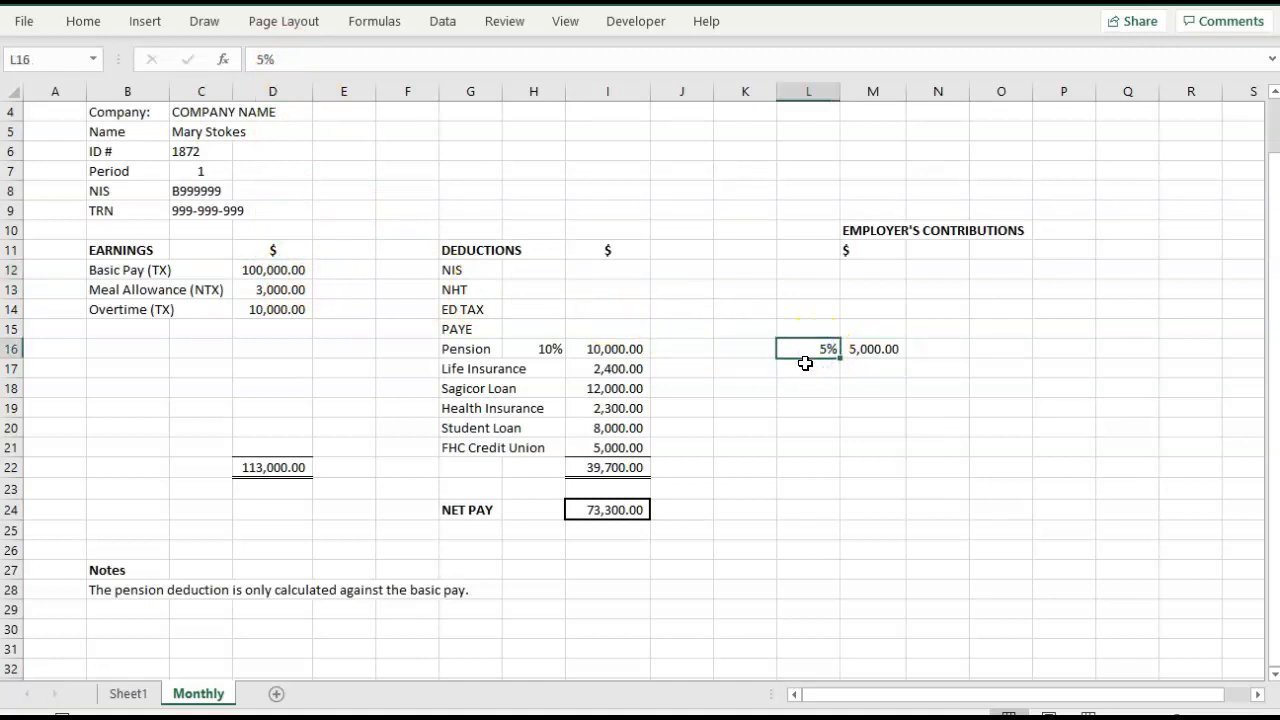
- Try to trace the dependents of the employer's pension amount in M16
{"action": "left_click", "coordinate": [872, 350]}
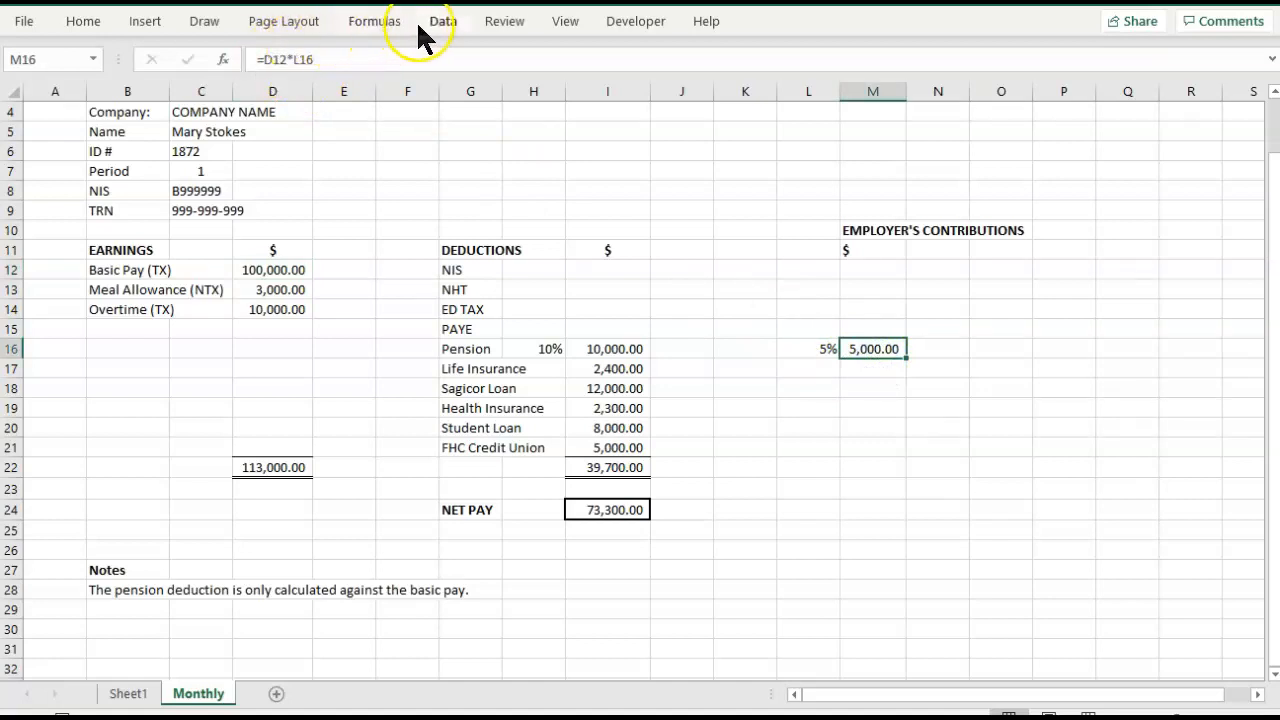
{"action": "left_click", "coordinate": [447, 21]}
{"action": "left_click", "coordinate": [376, 24]}
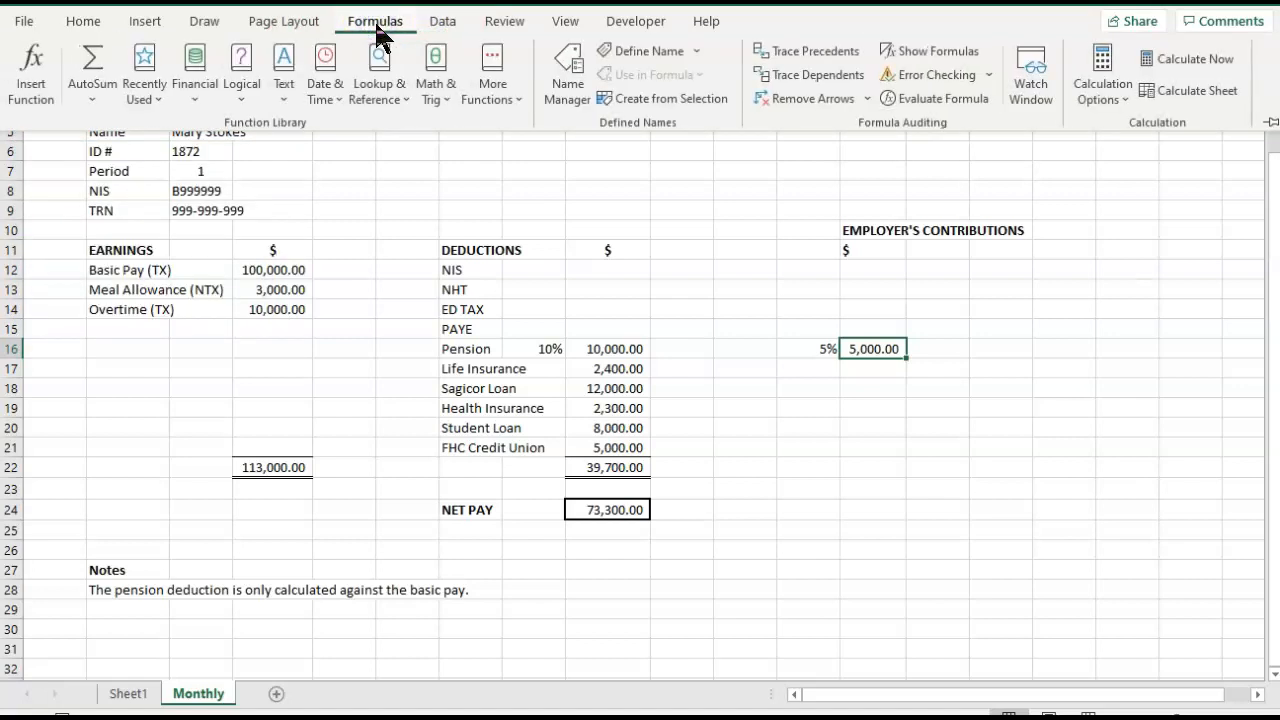
{"action": "left_click", "coordinate": [808, 75]}
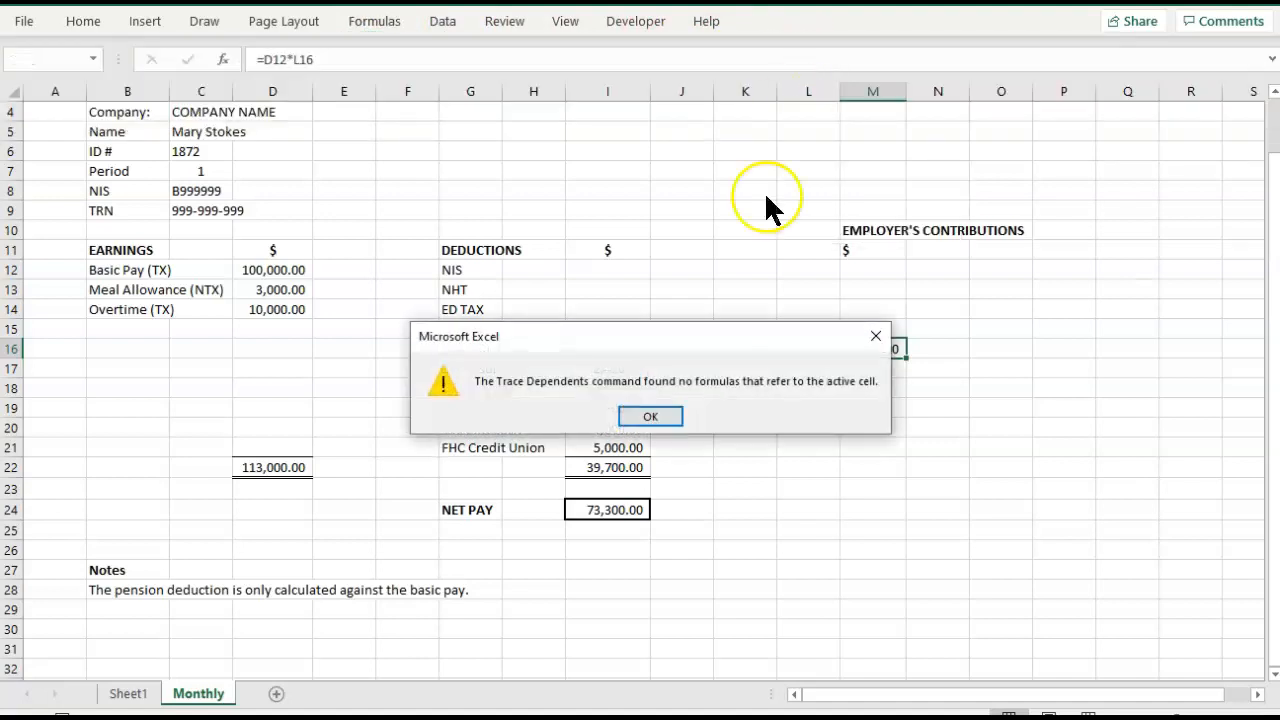
{"action": "left_click", "coordinate": [665, 420]}
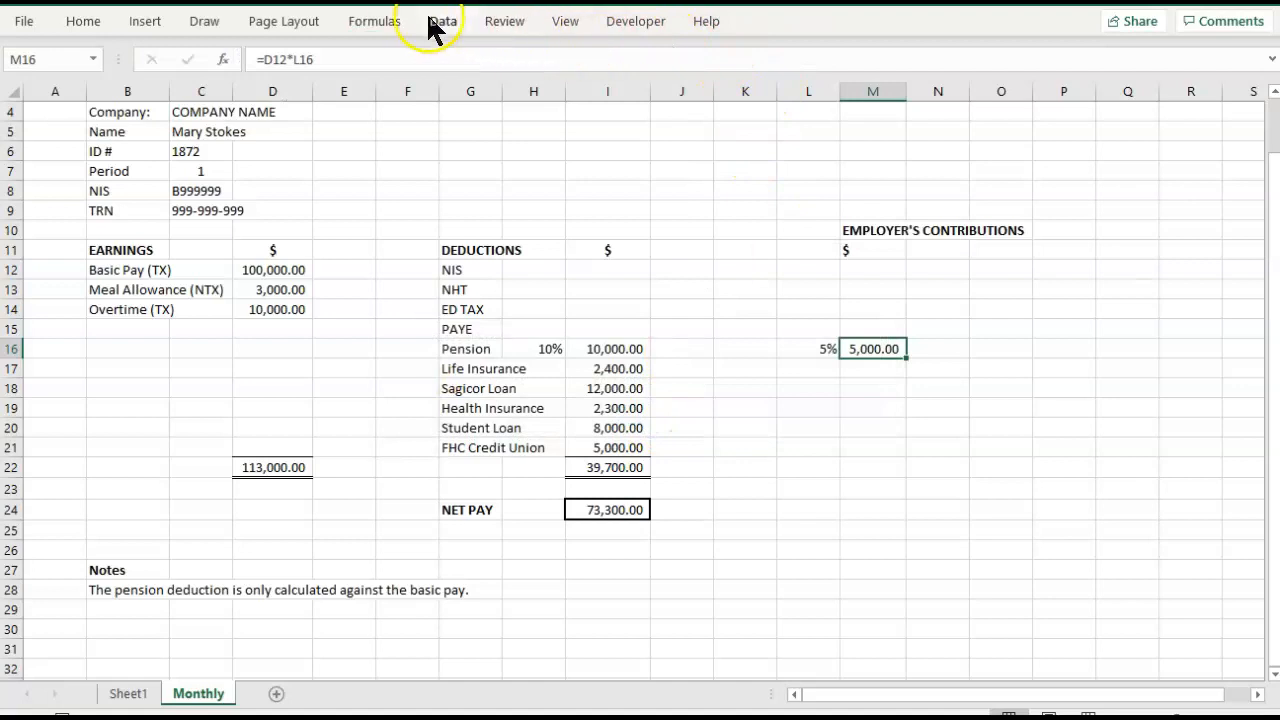
- Trace the precedents of the employer's pension formula in M16 and remove the tracer arrows
{"action": "left_click", "coordinate": [380, 22]}
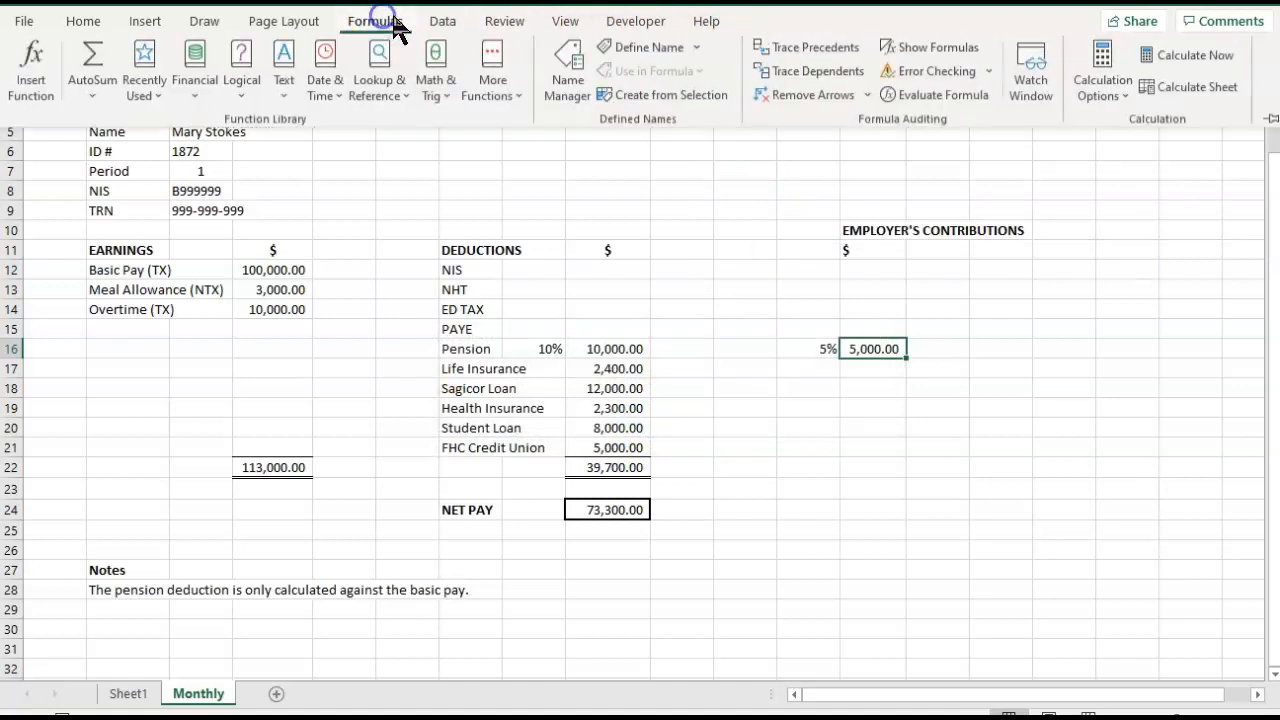
{"action": "left_click", "coordinate": [806, 51]}
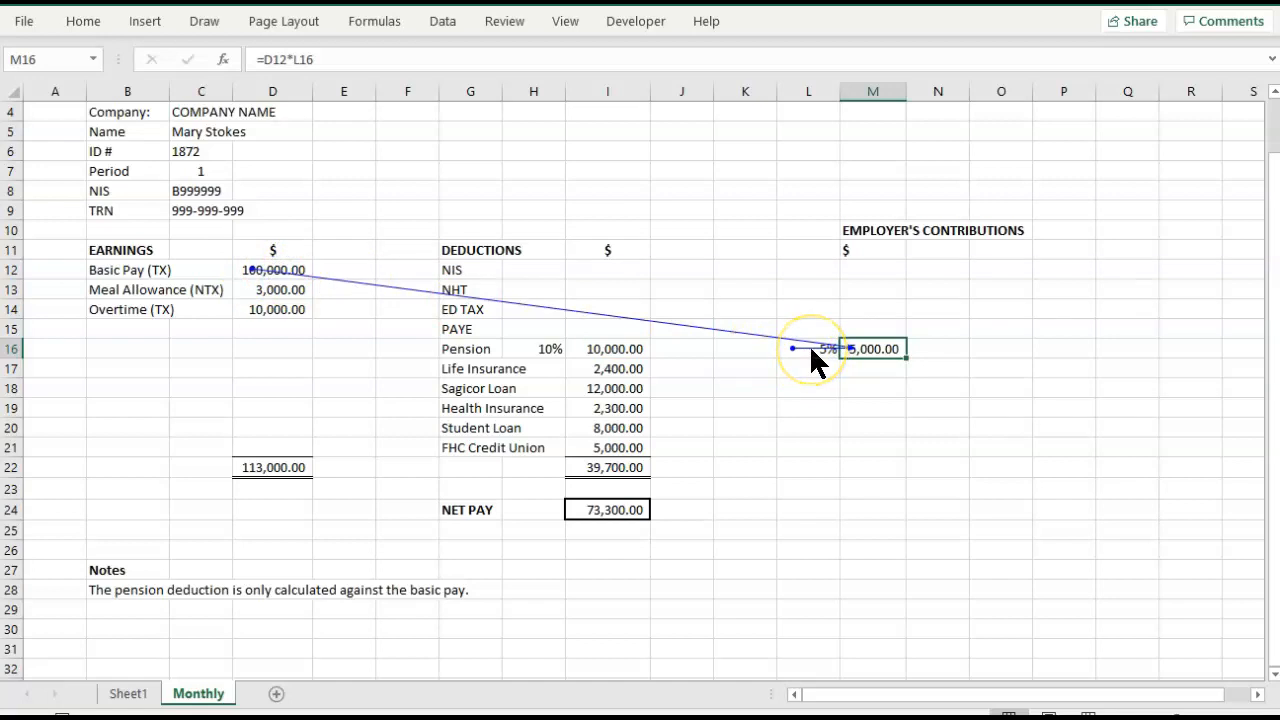
{"action": "left_click", "coordinate": [381, 20]}
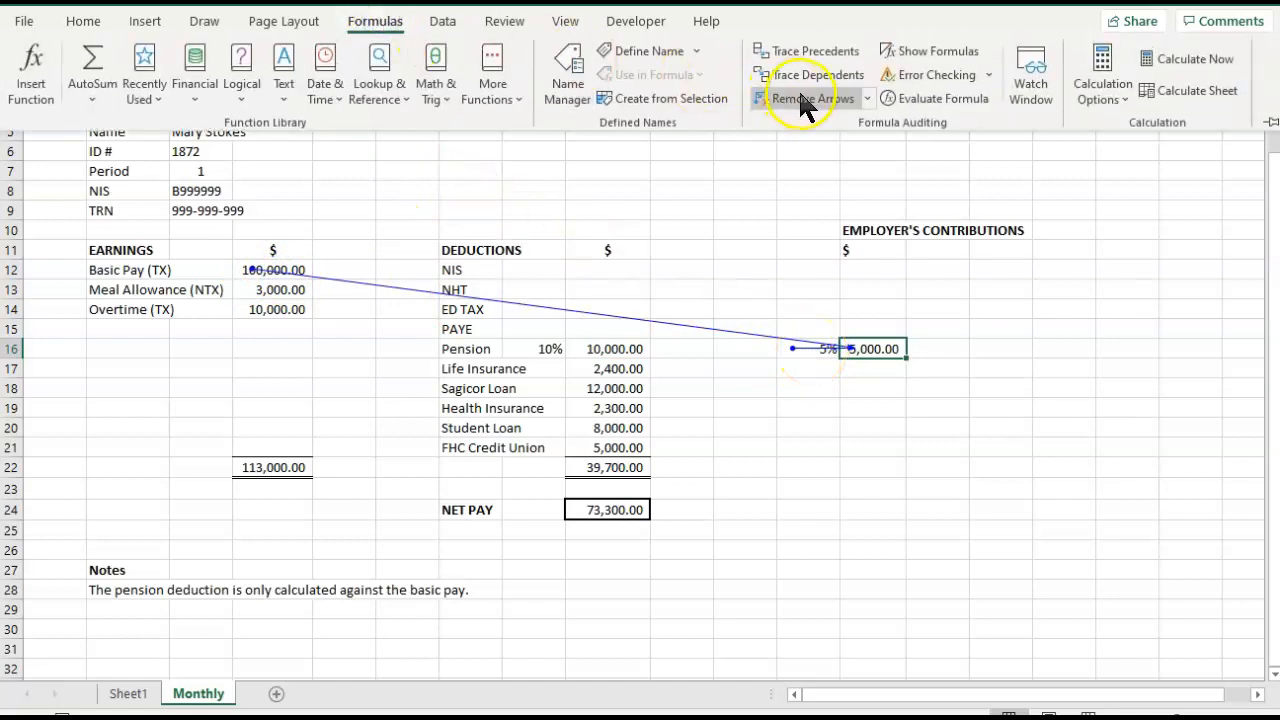